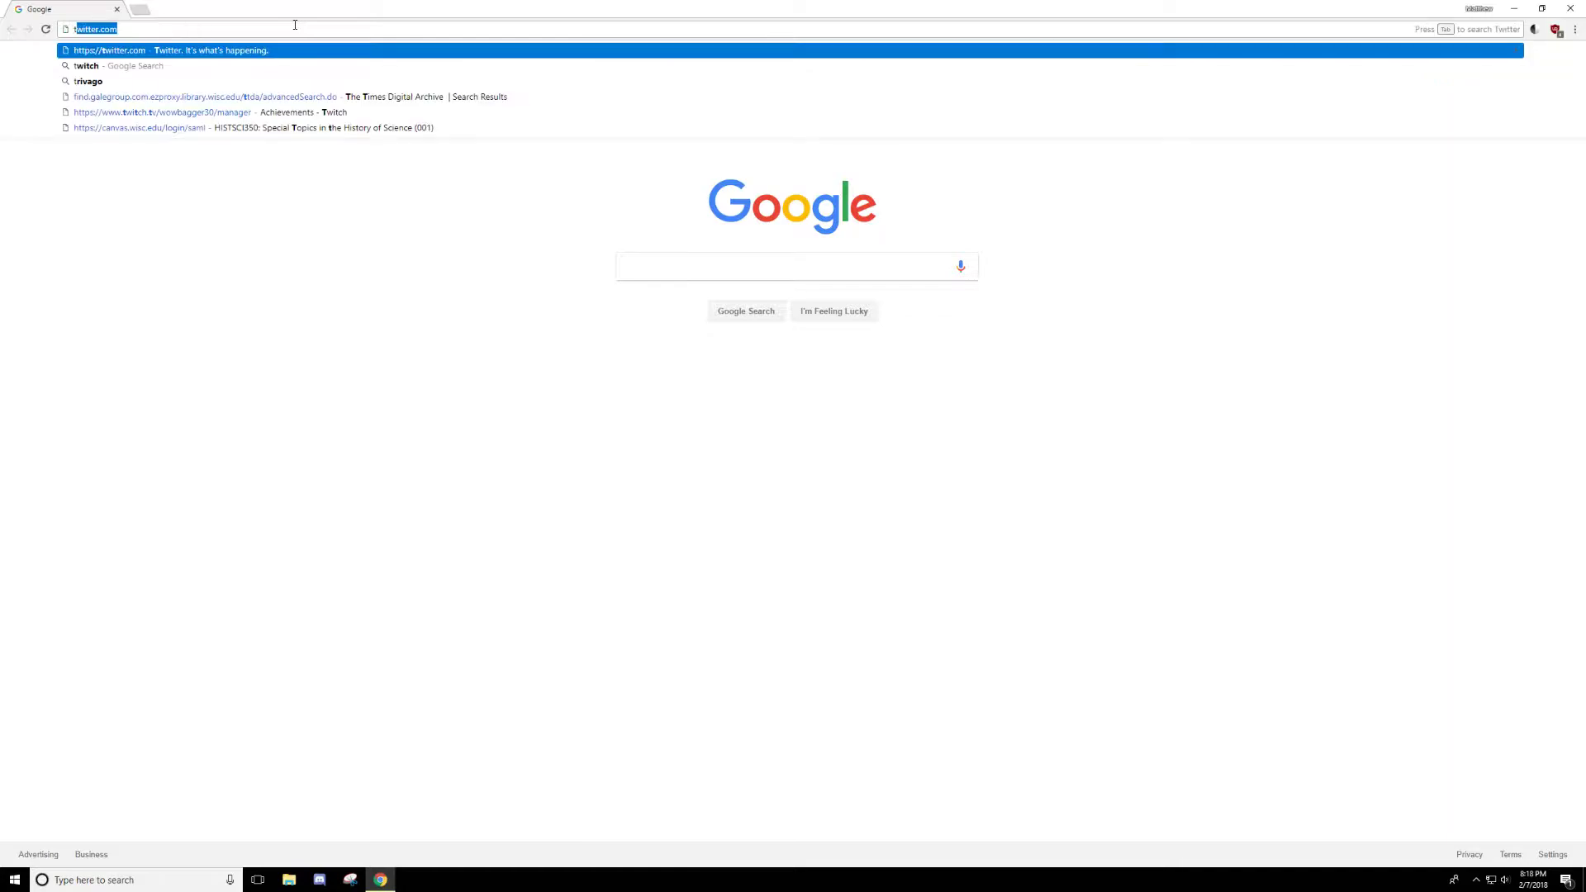
text(witch)
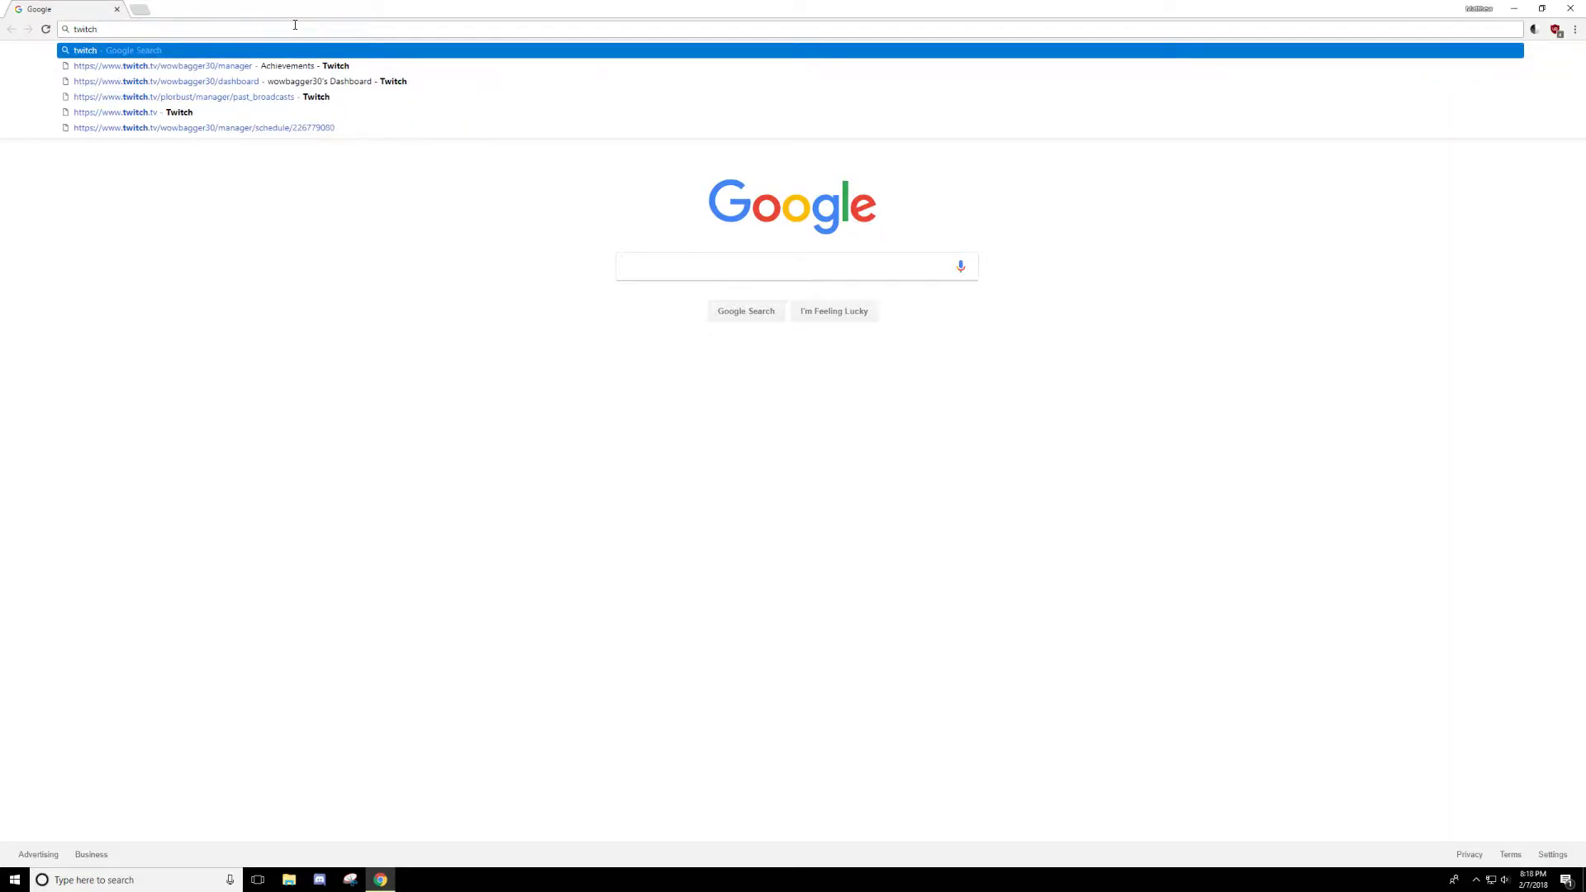
Run a web search for twitch and load the official Twitch.tv site
key(Return)
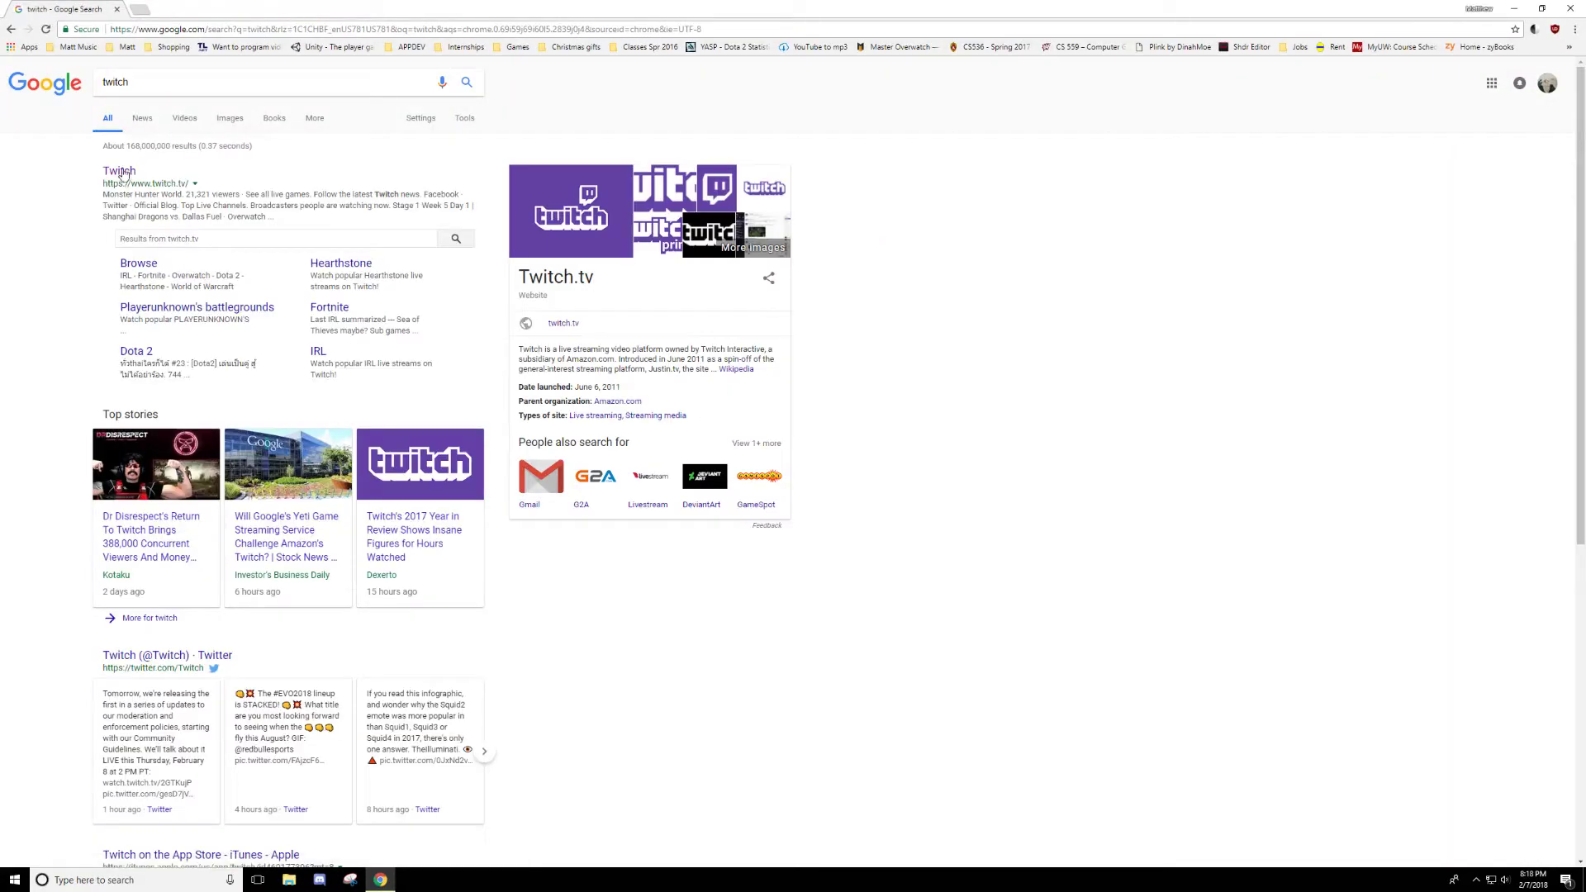
click(119, 171)
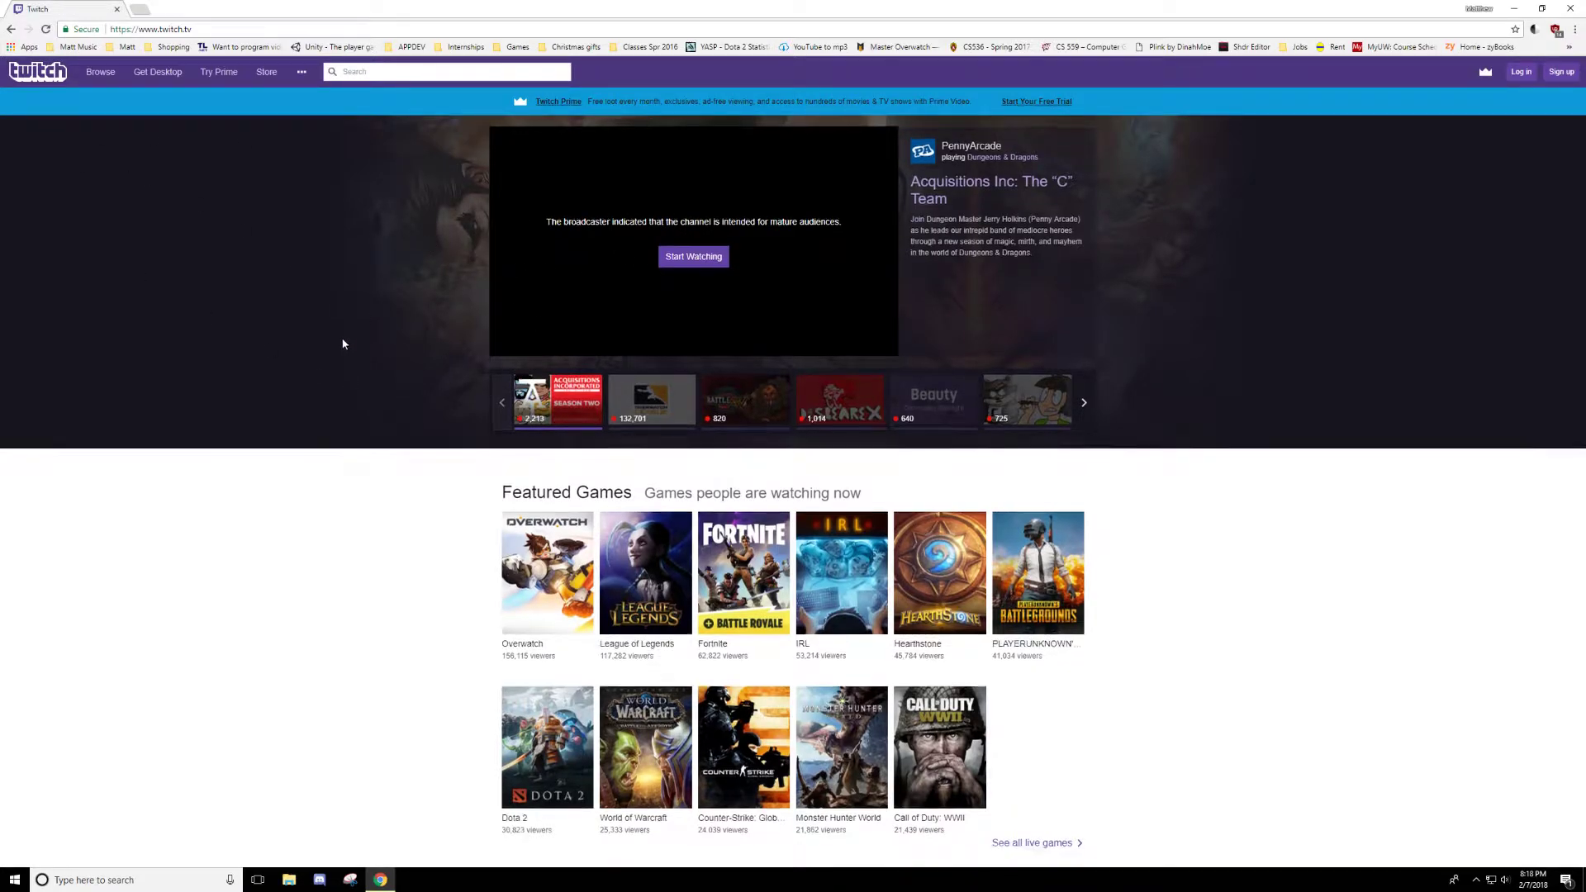
scroll(345, 343, down, 1)
scroll(345, 342, down, 1)
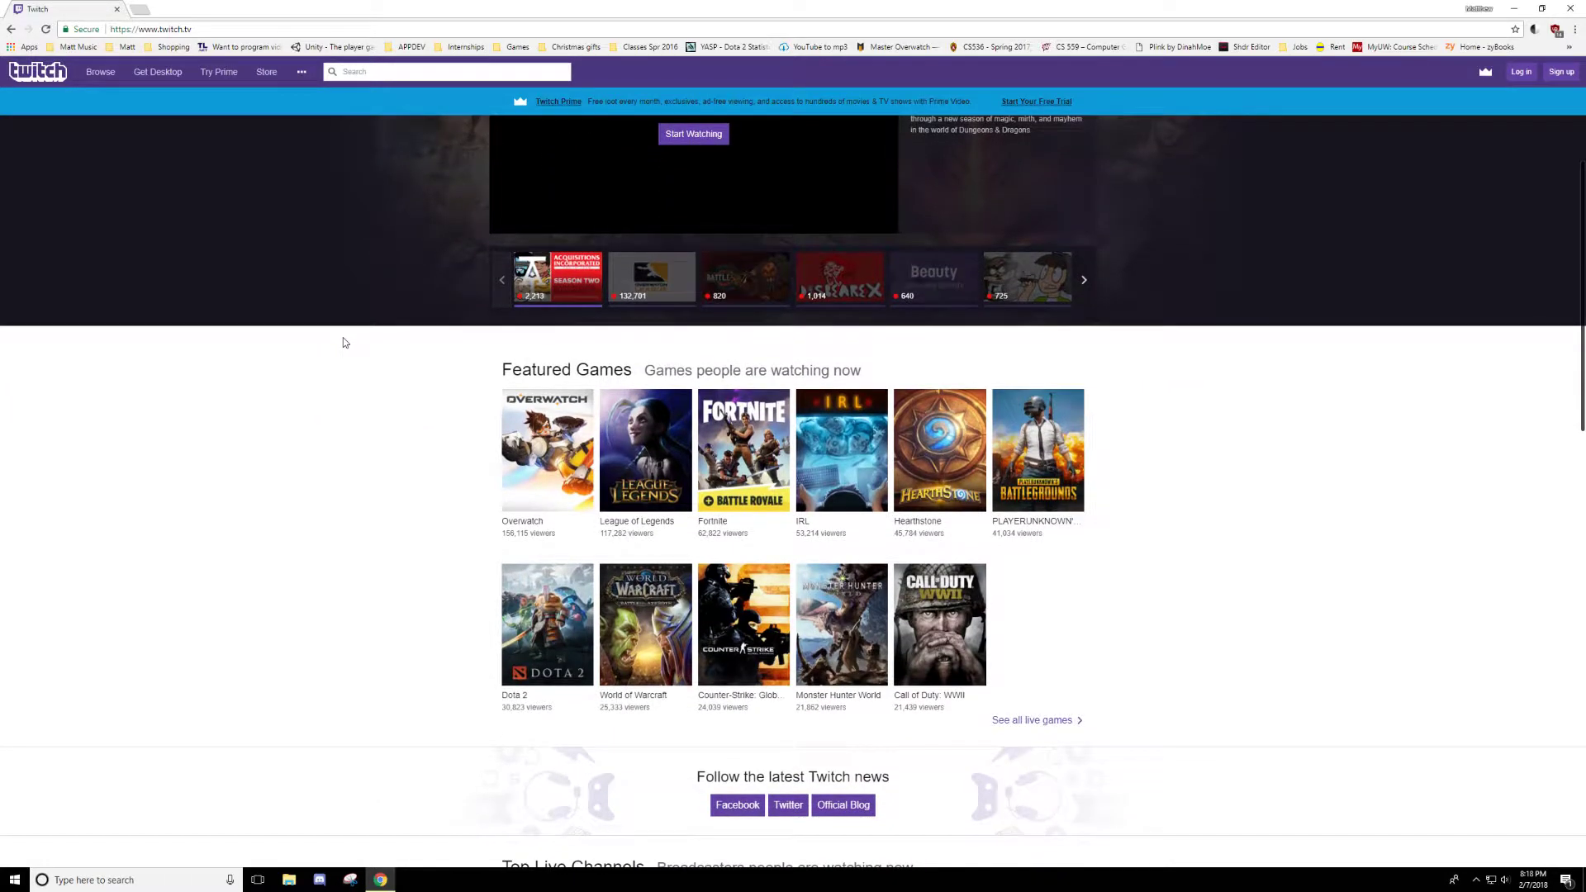
scroll(344, 342, up, 1)
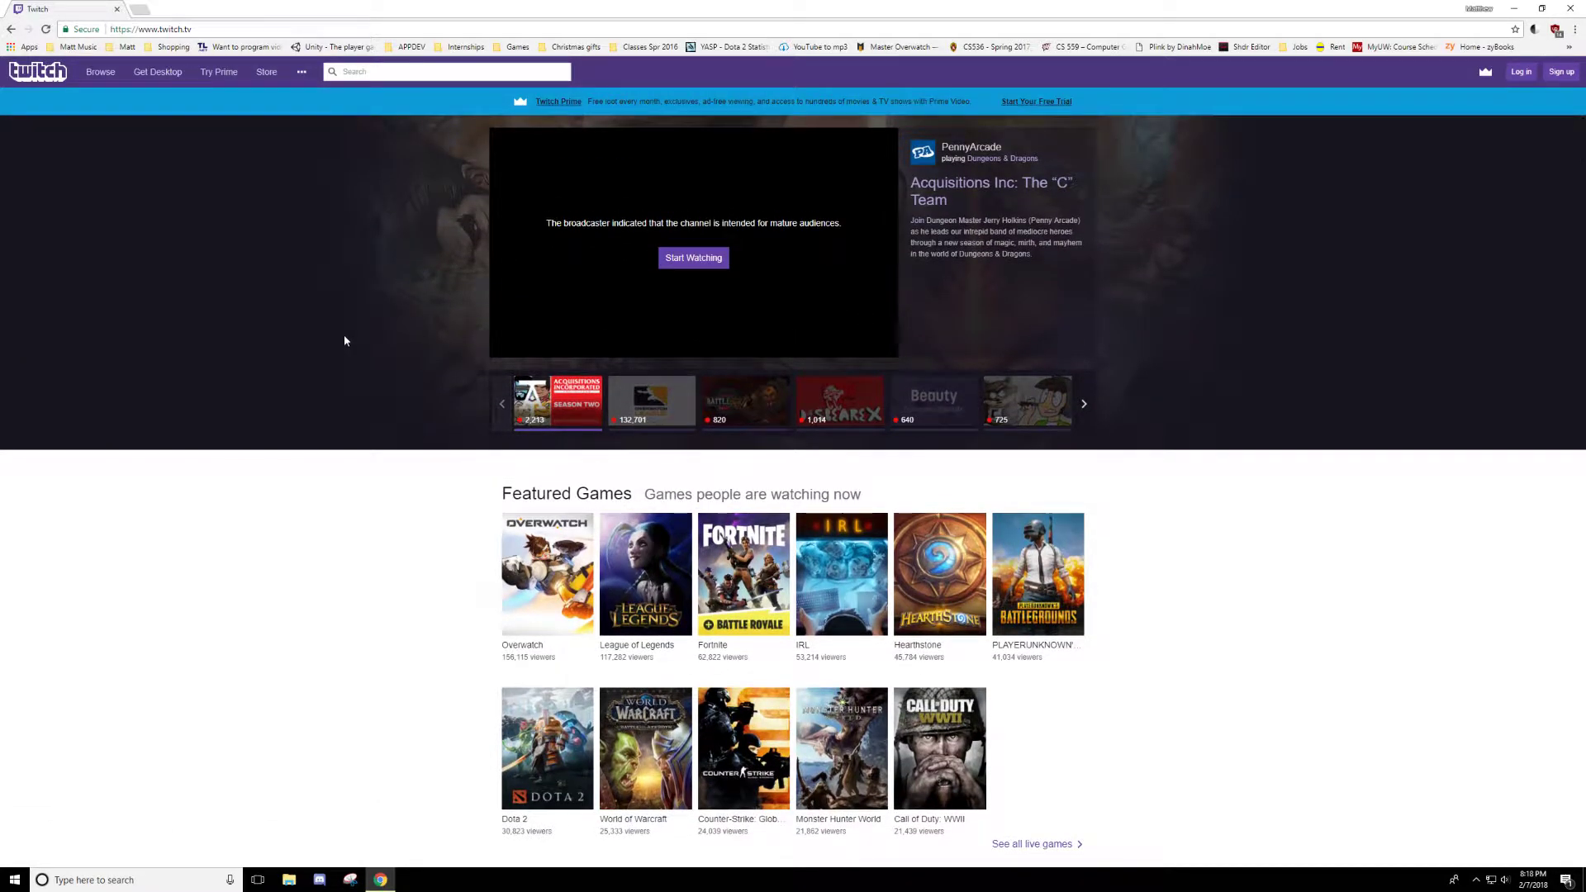
scroll(344, 342, down, 1)
scroll(346, 341, up, 1)
scroll(344, 341, down, 1)
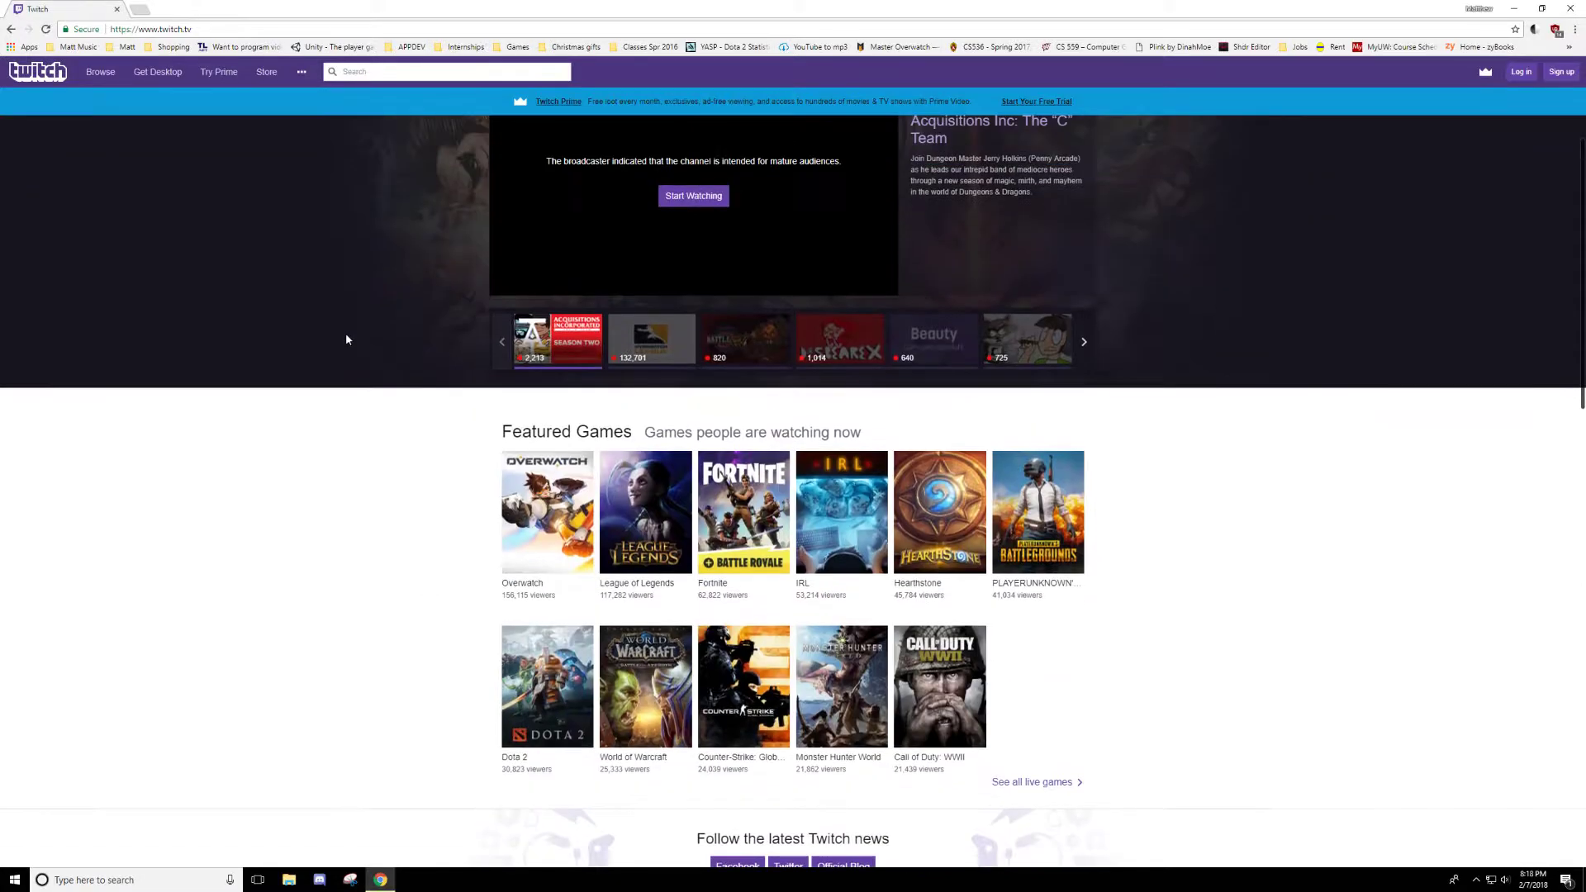
scroll(346, 338, down, 1)
scroll(346, 339, up, 2)
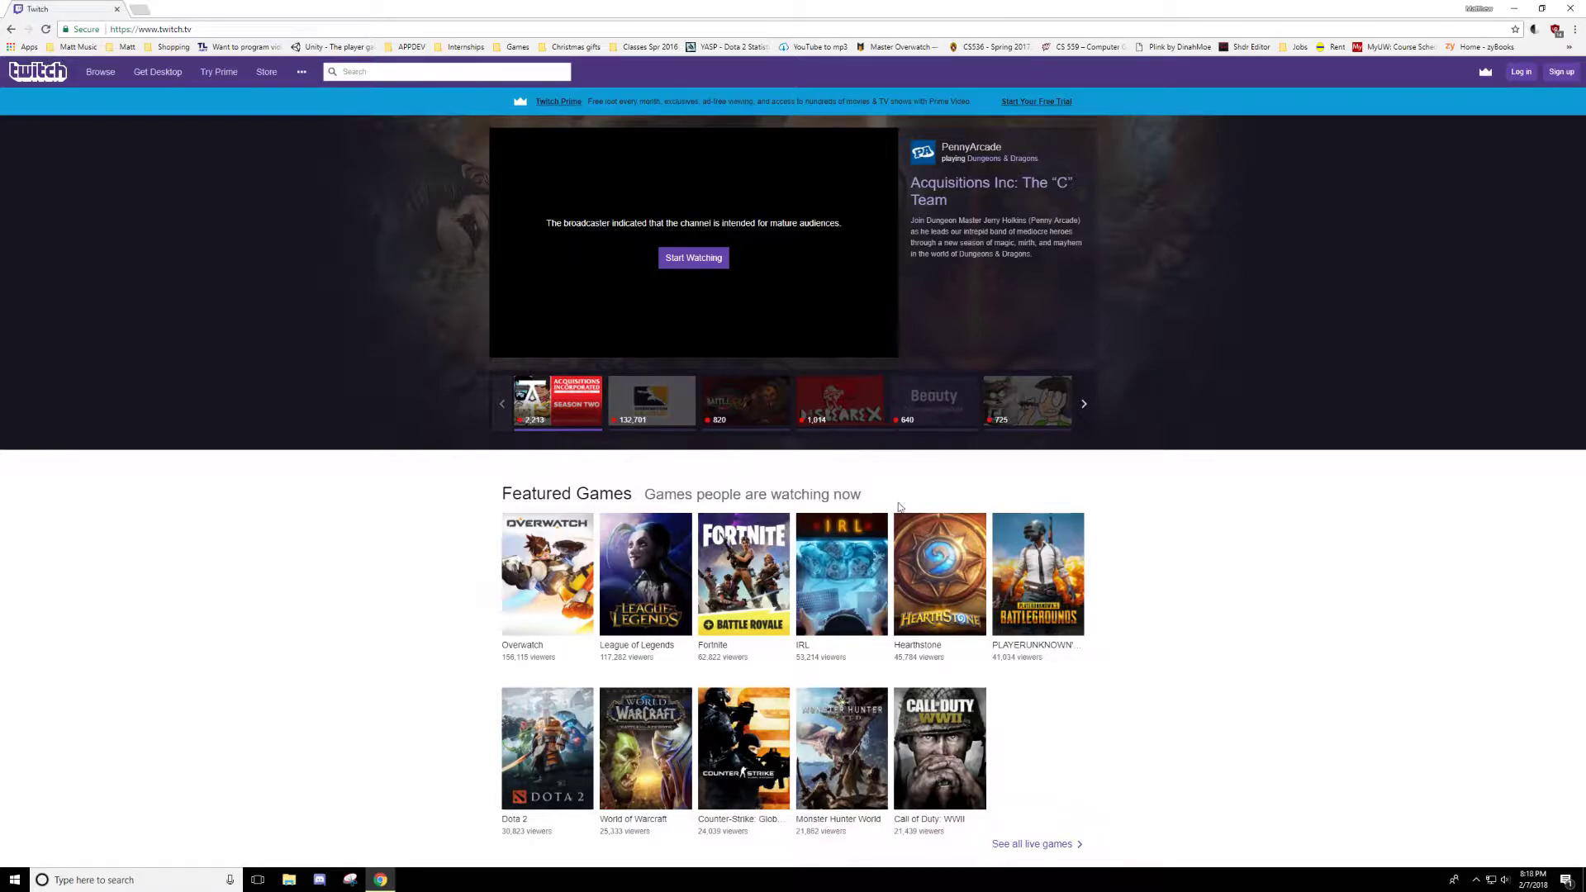
From the full live games directory, pick RuneScape and start its top live stream
click(1048, 846)
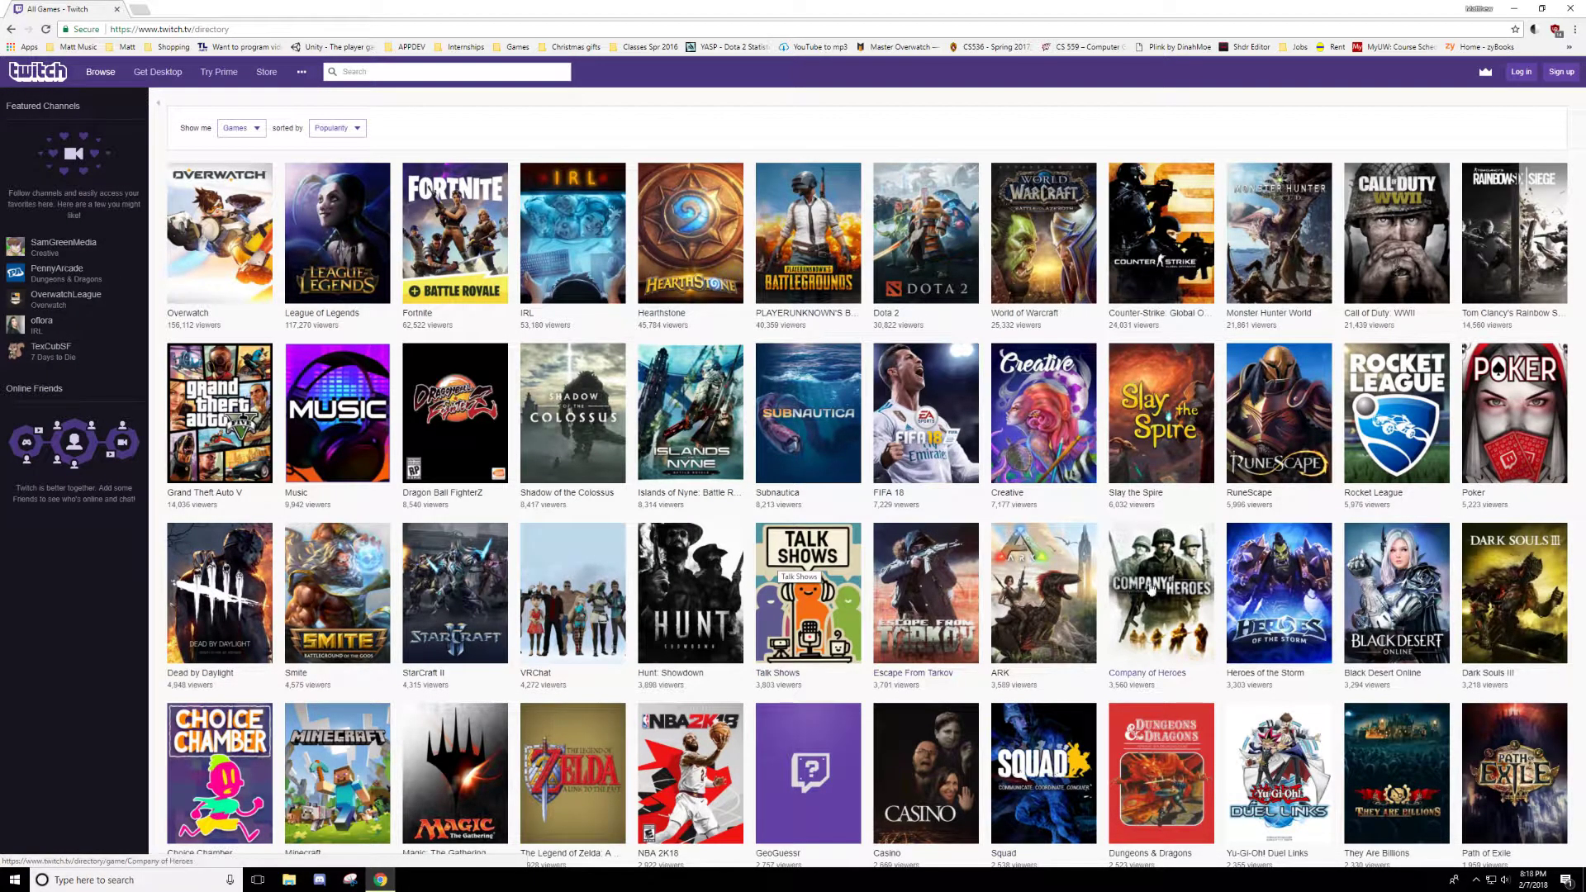
click(1271, 500)
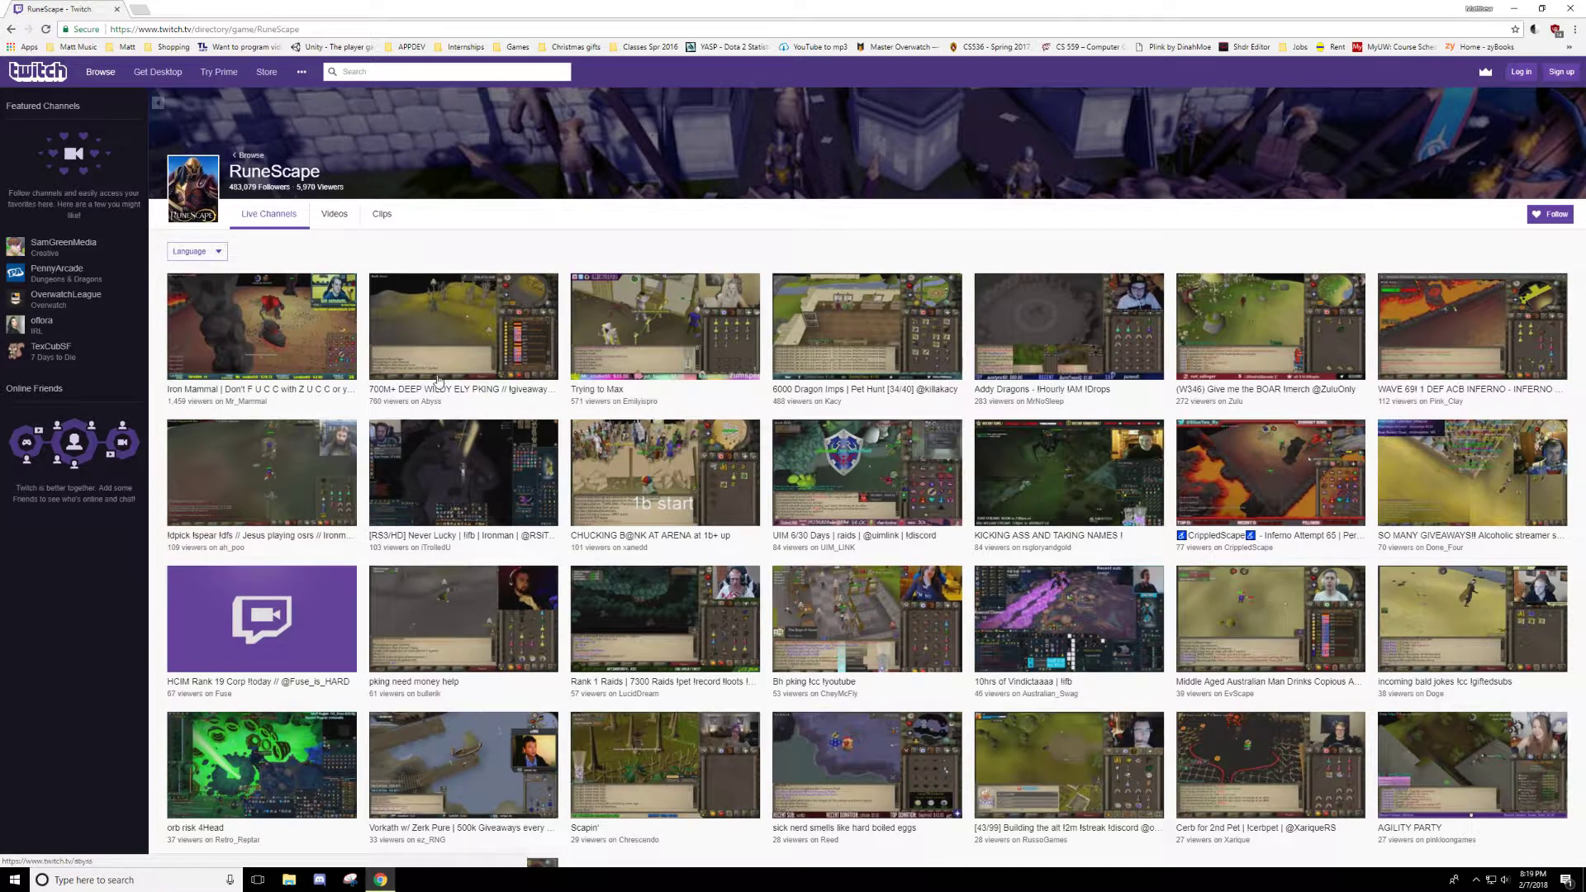
click(306, 338)
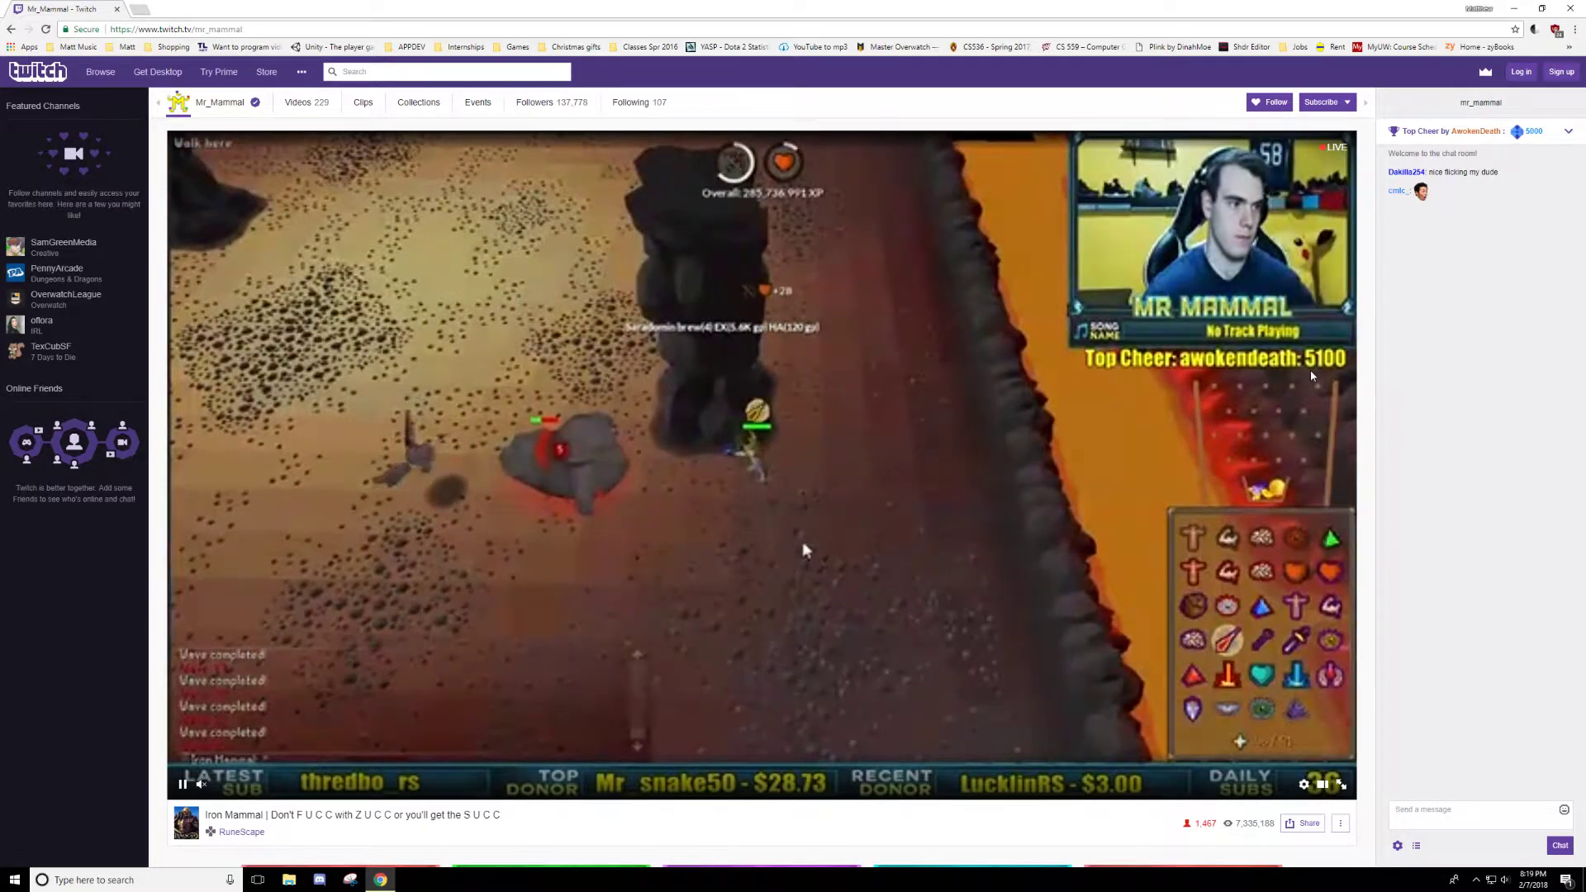
scroll(1015, 428, down, 2)
scroll(1016, 428, down, 1)
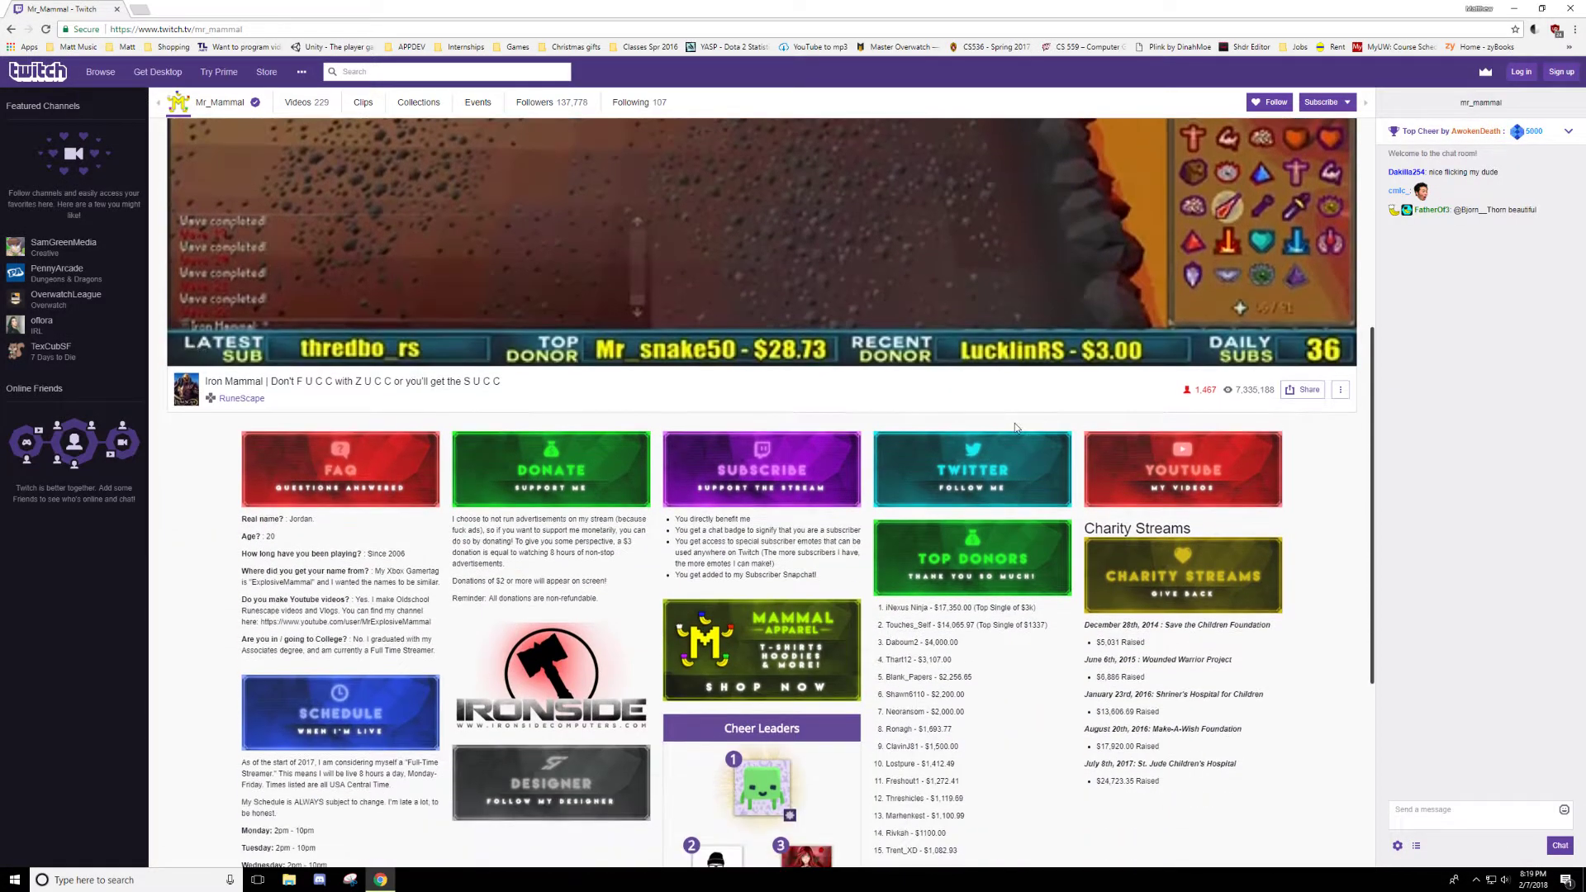
scroll(1015, 428, up, 1)
scroll(1014, 428, down, 1)
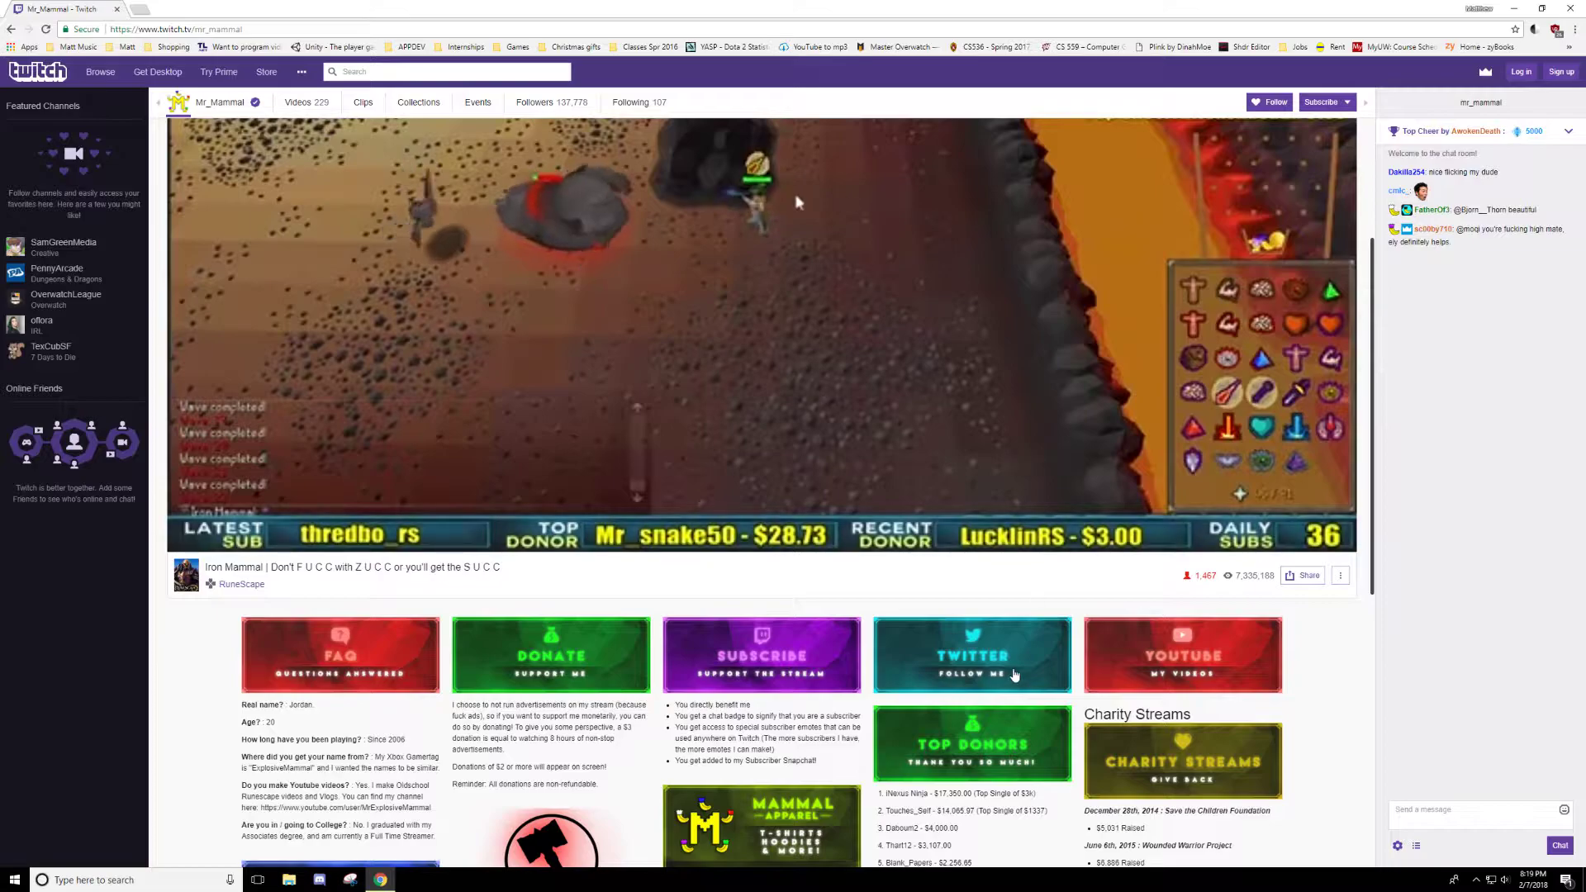
scroll(1016, 495, up, 2)
scroll(1023, 512, up, 1)
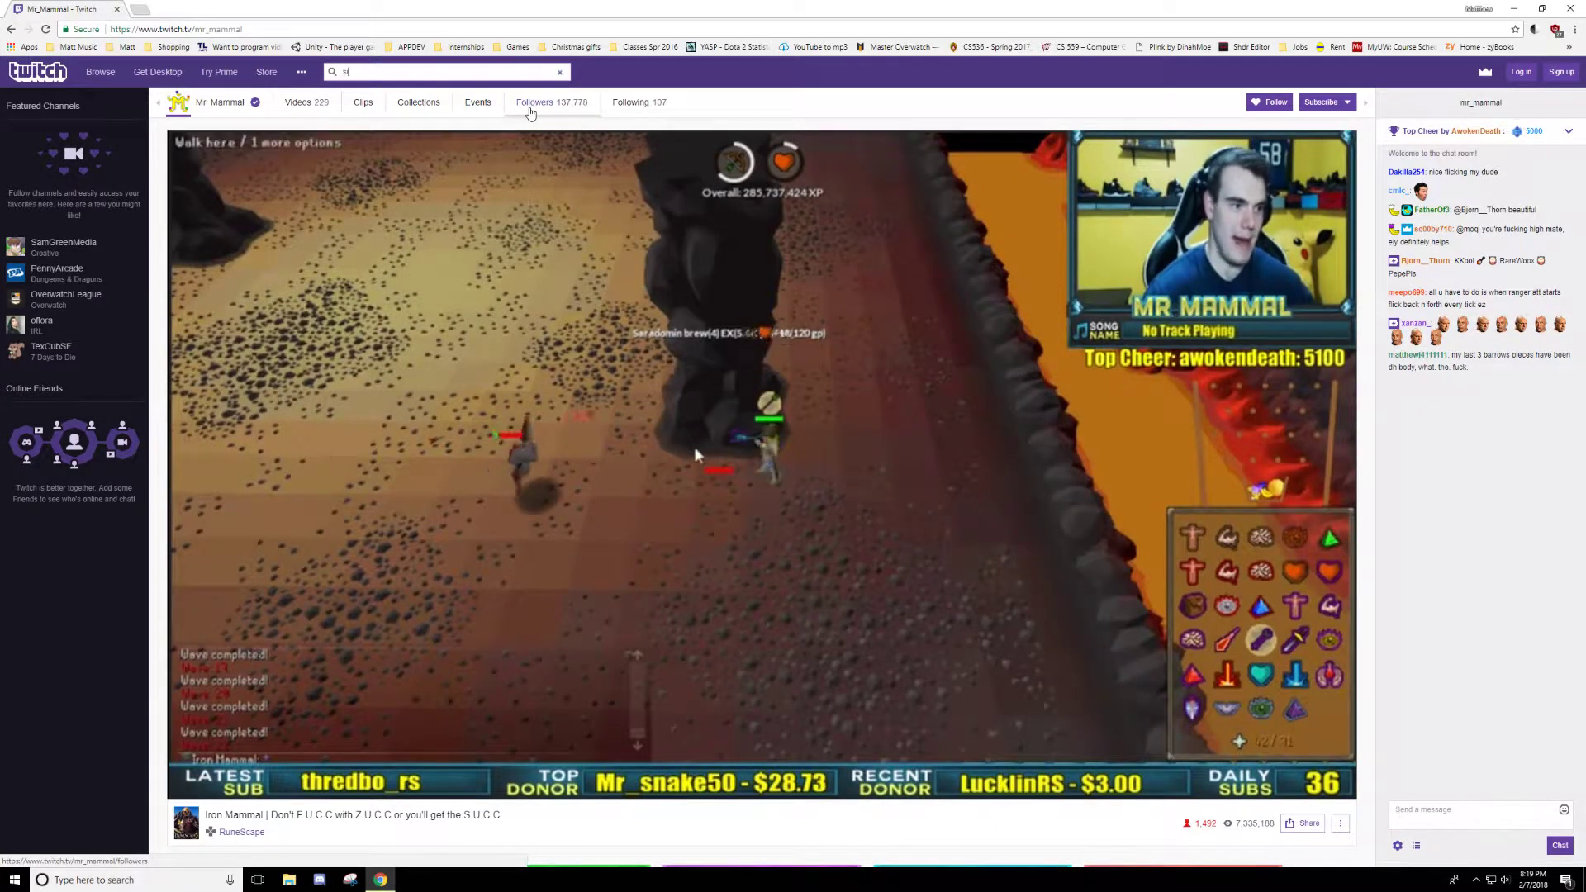
text(ingsing)
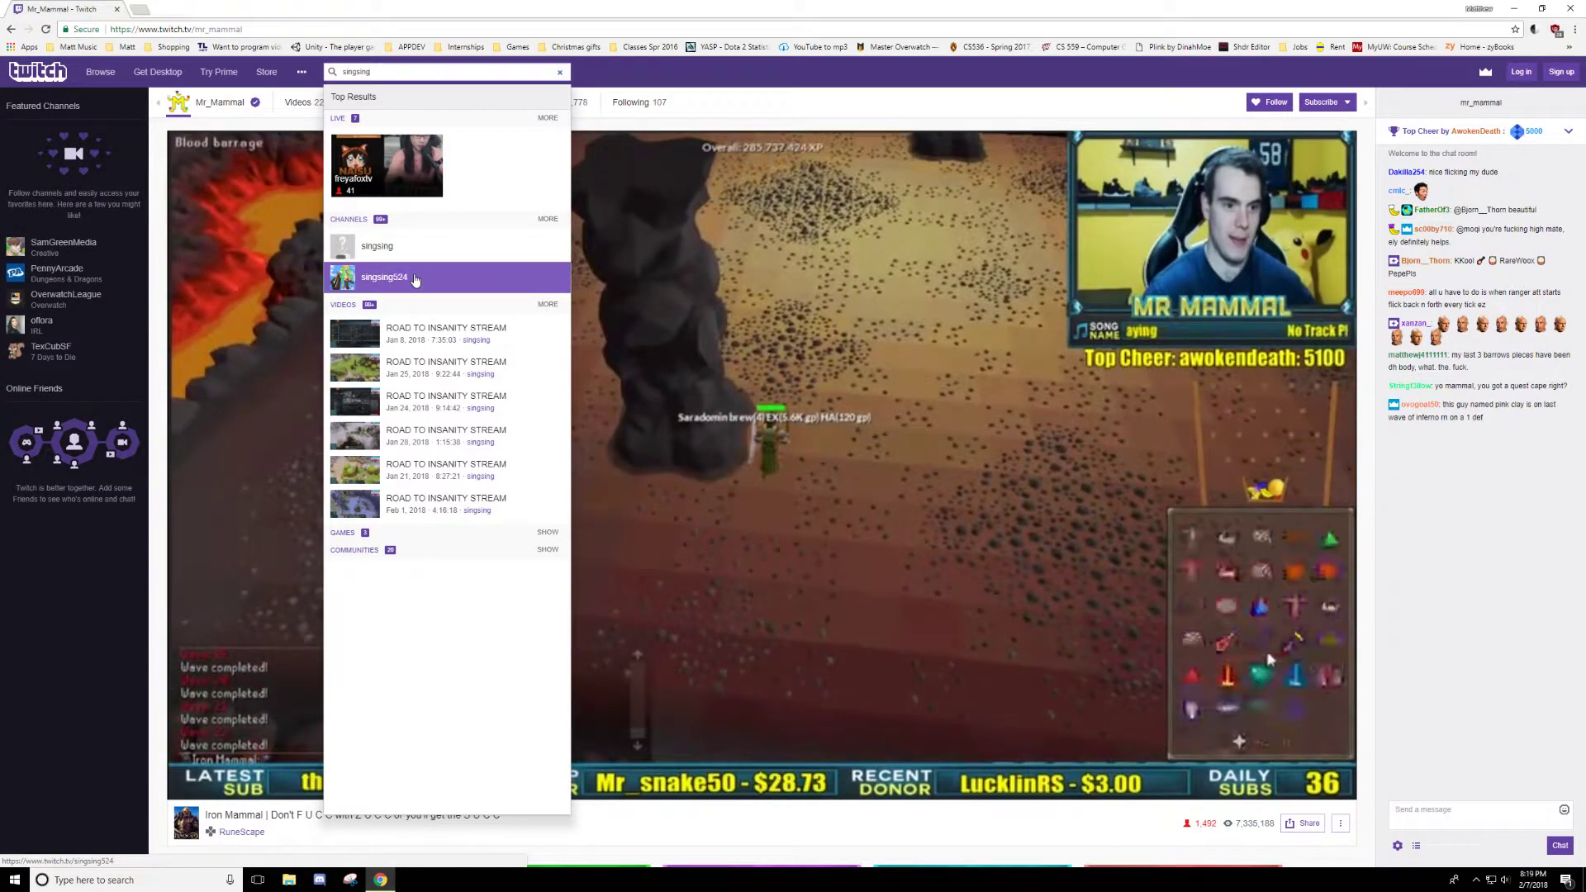
Search singsing and open the SingSingDOTA2 channel from the results
click(415, 219)
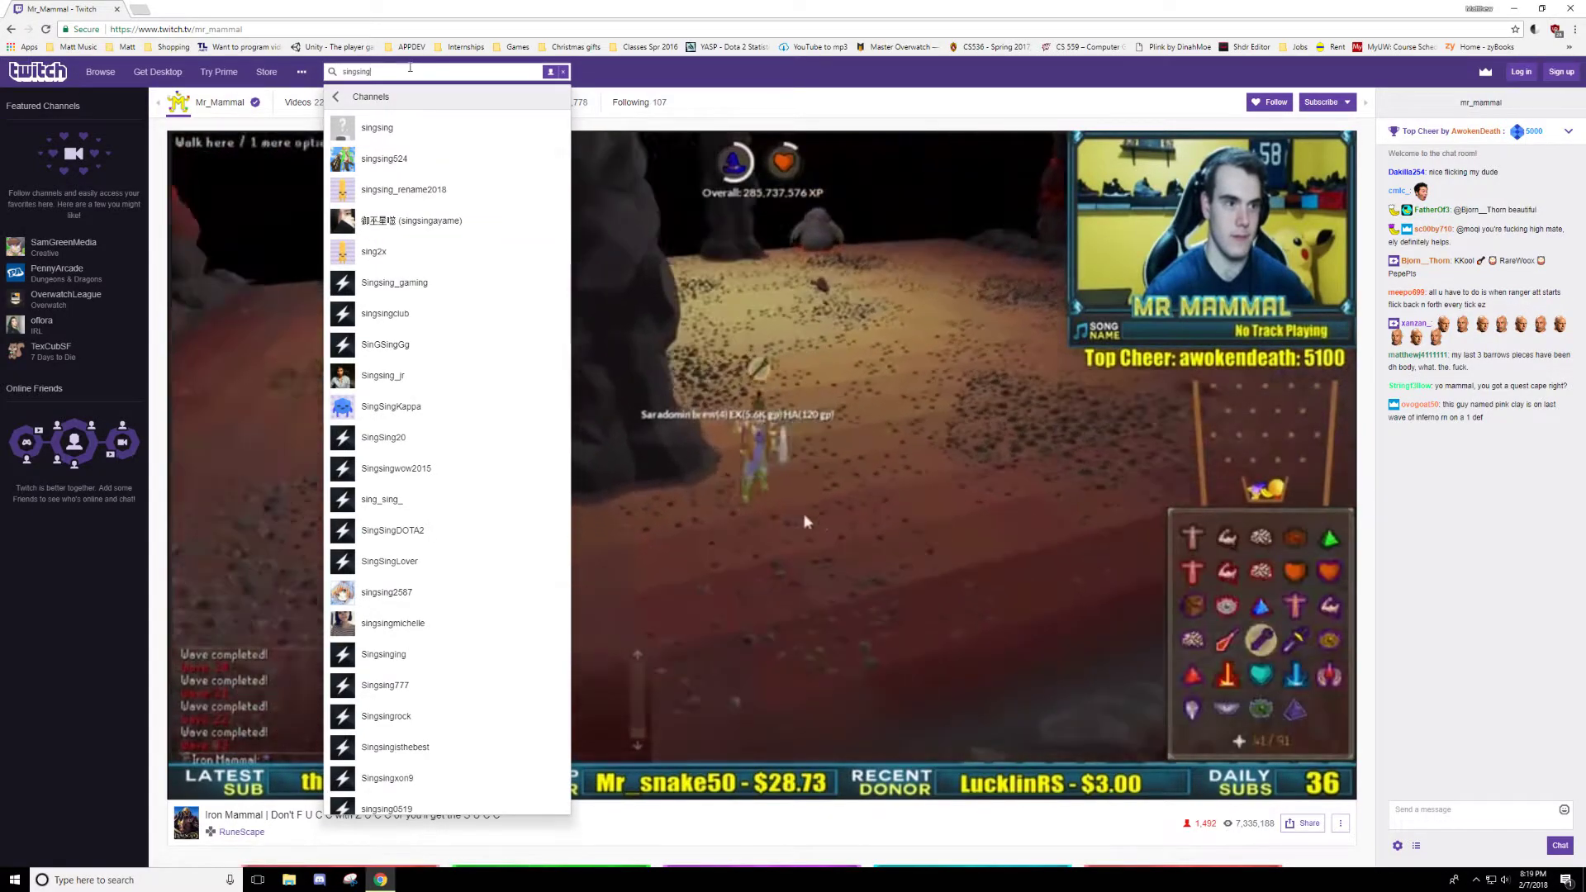
text(dota)
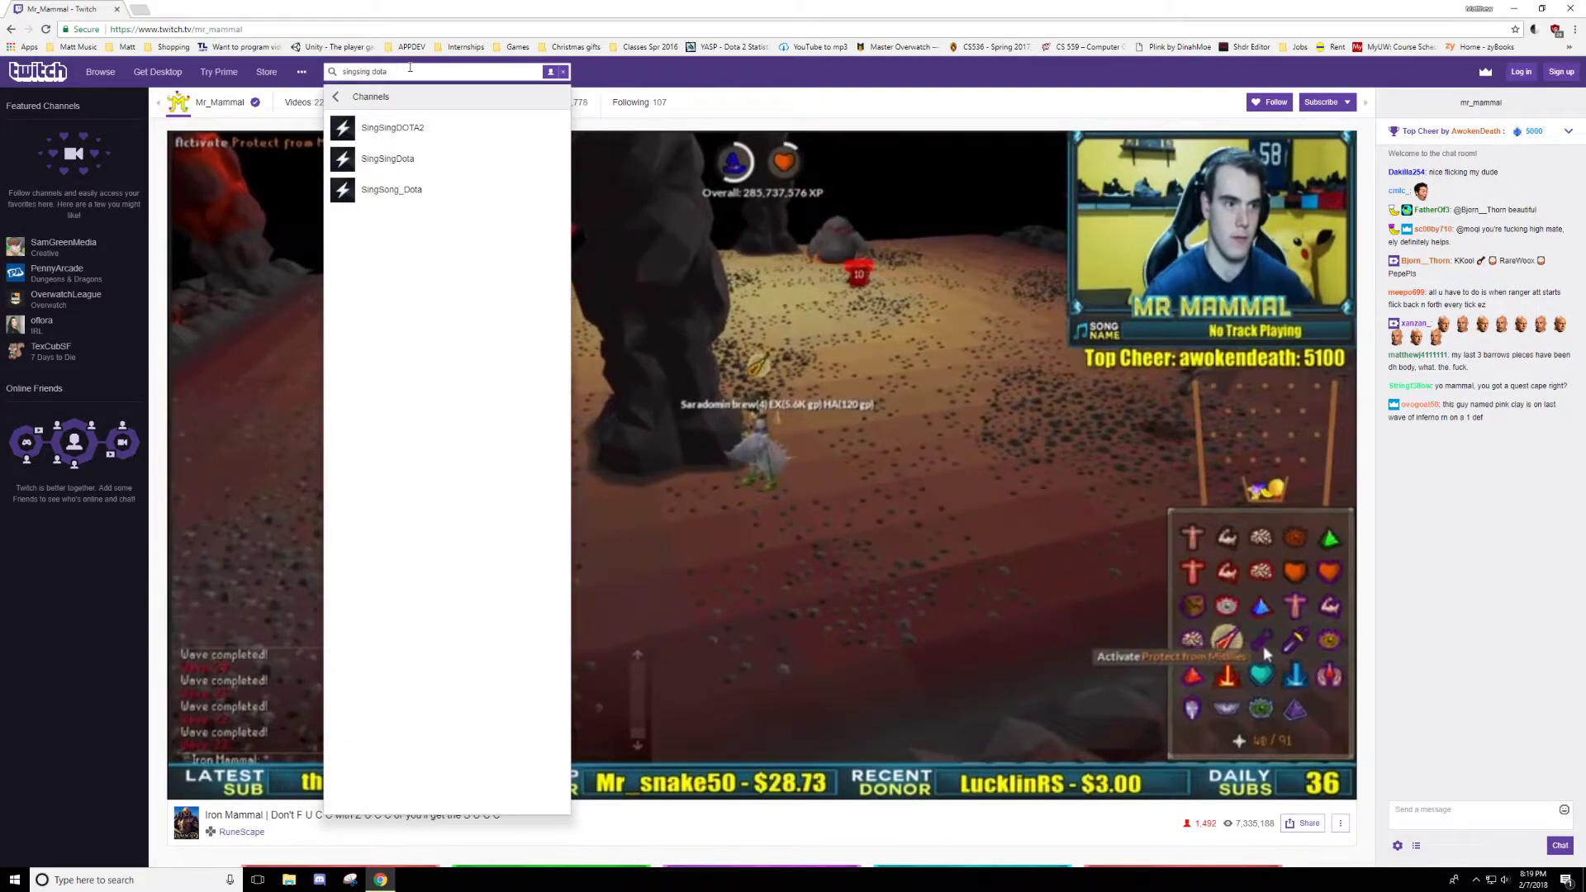
click(393, 127)
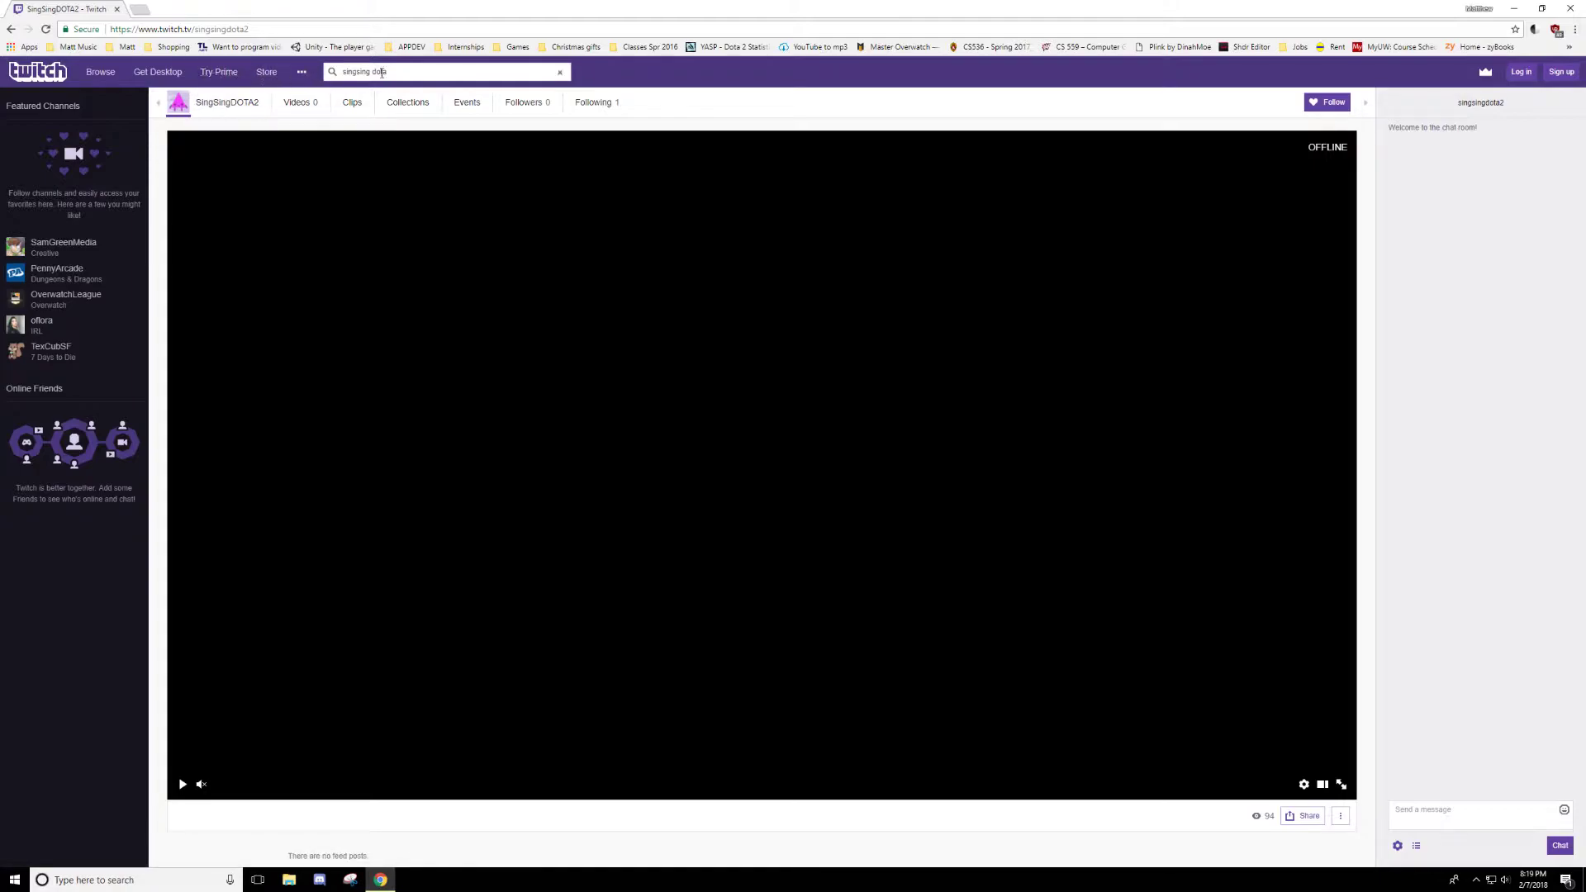
Search dota 2 and go to the Dota 2 game directory
click(398, 72)
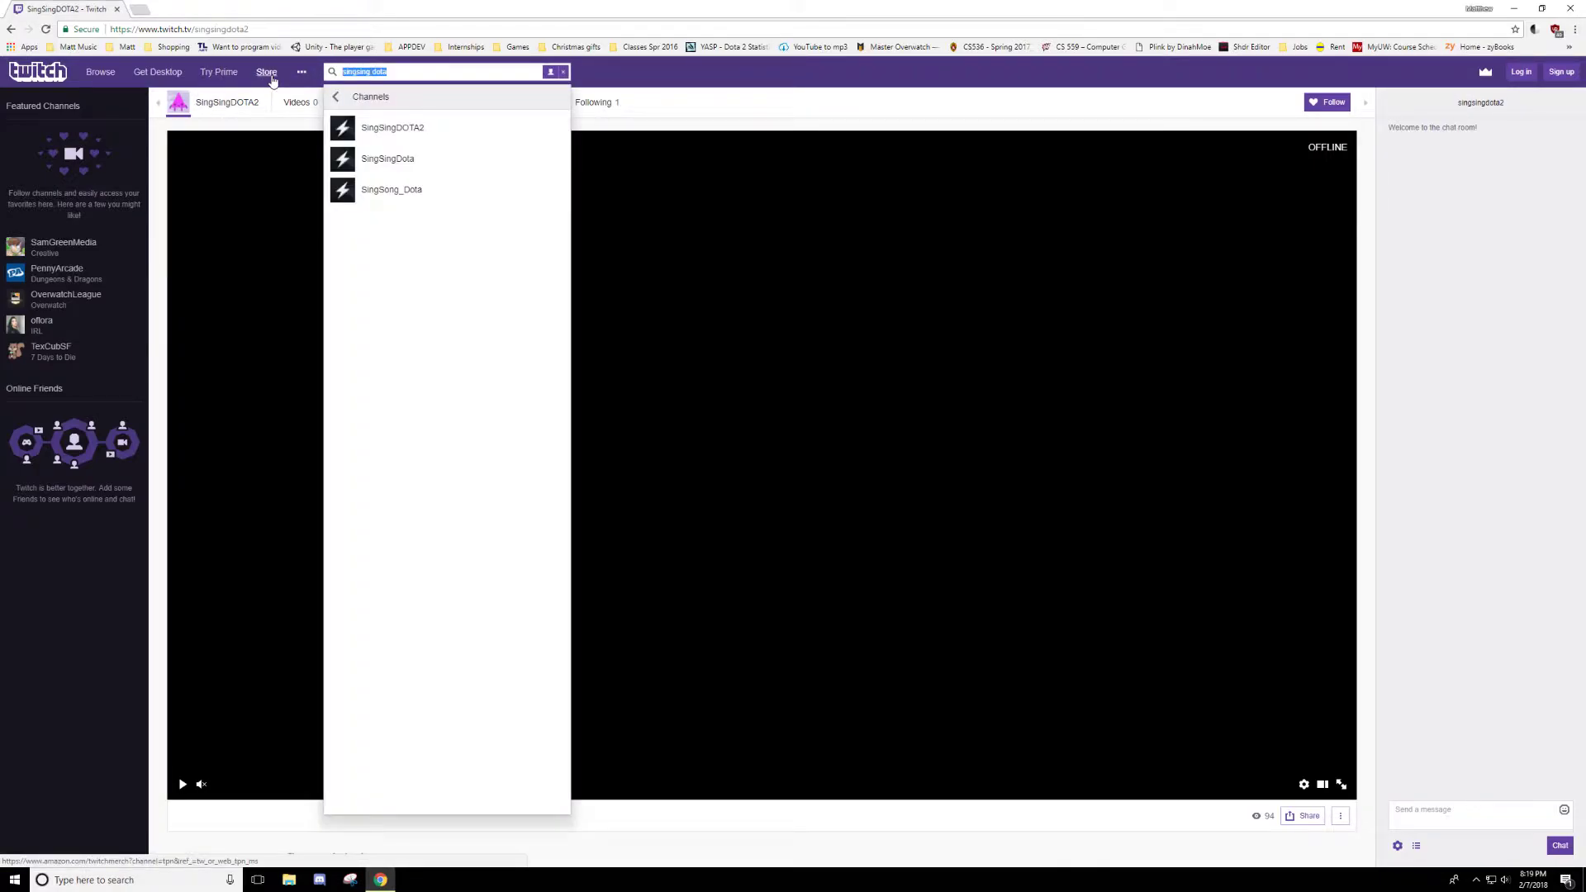
text(dota 2)
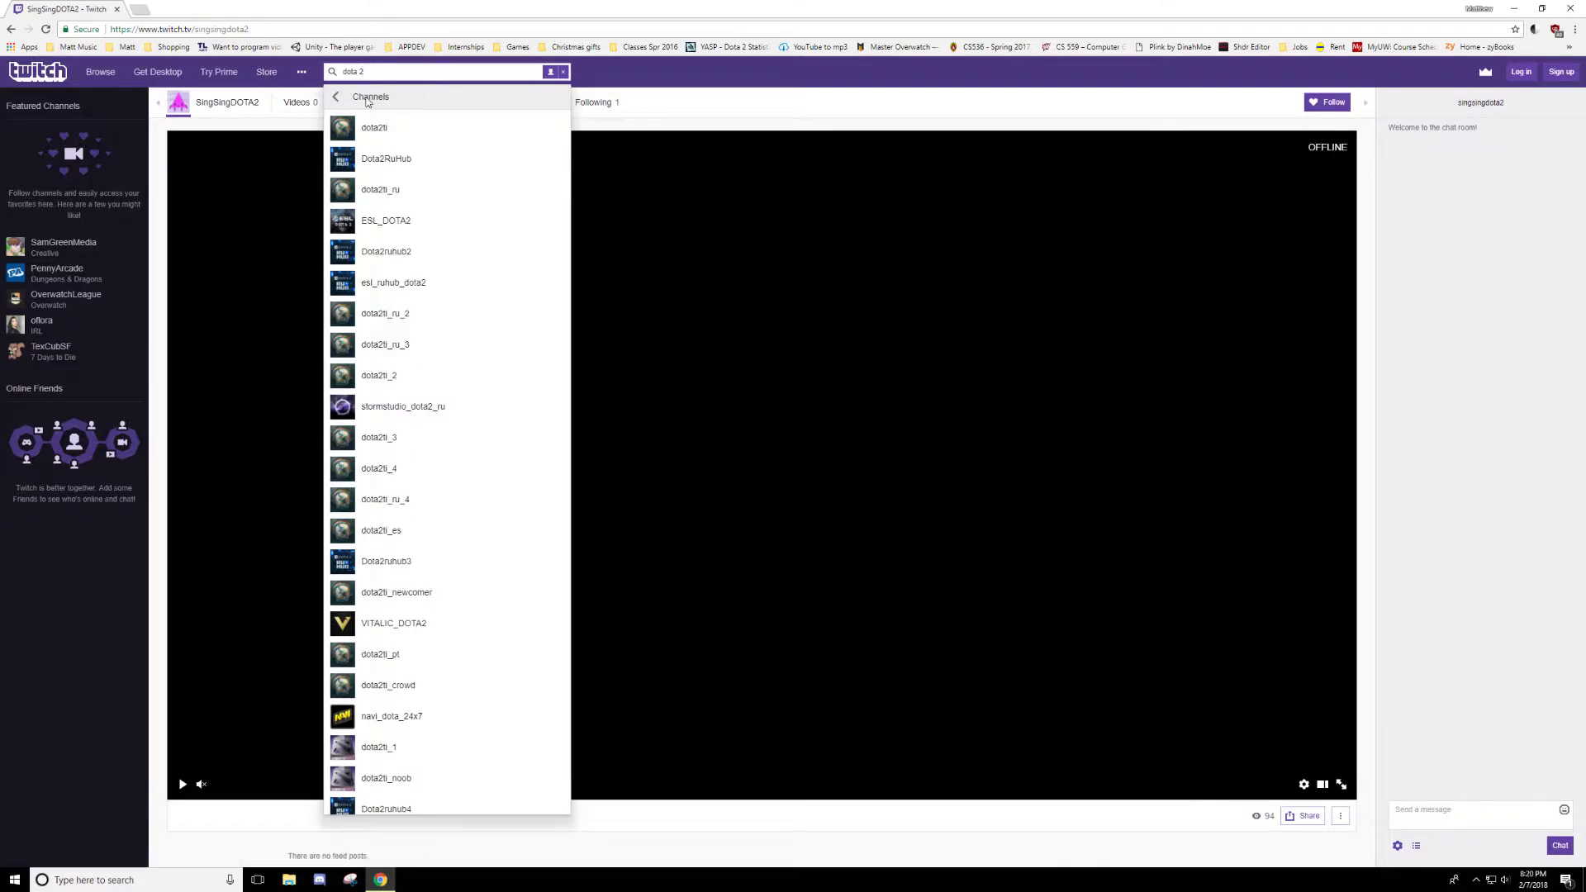
click(338, 101)
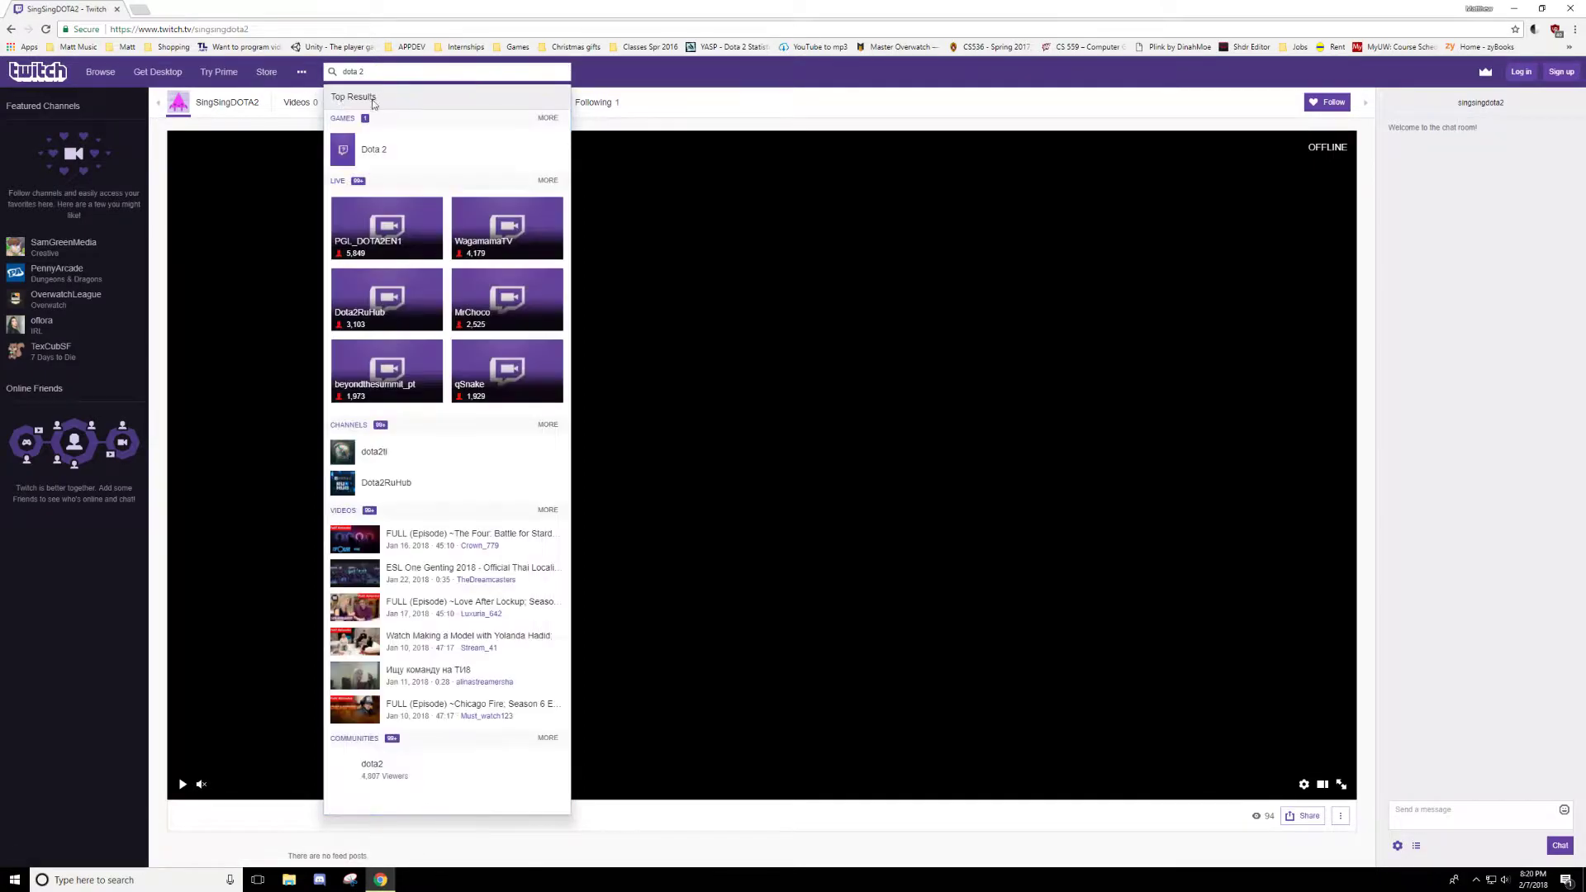
click(372, 149)
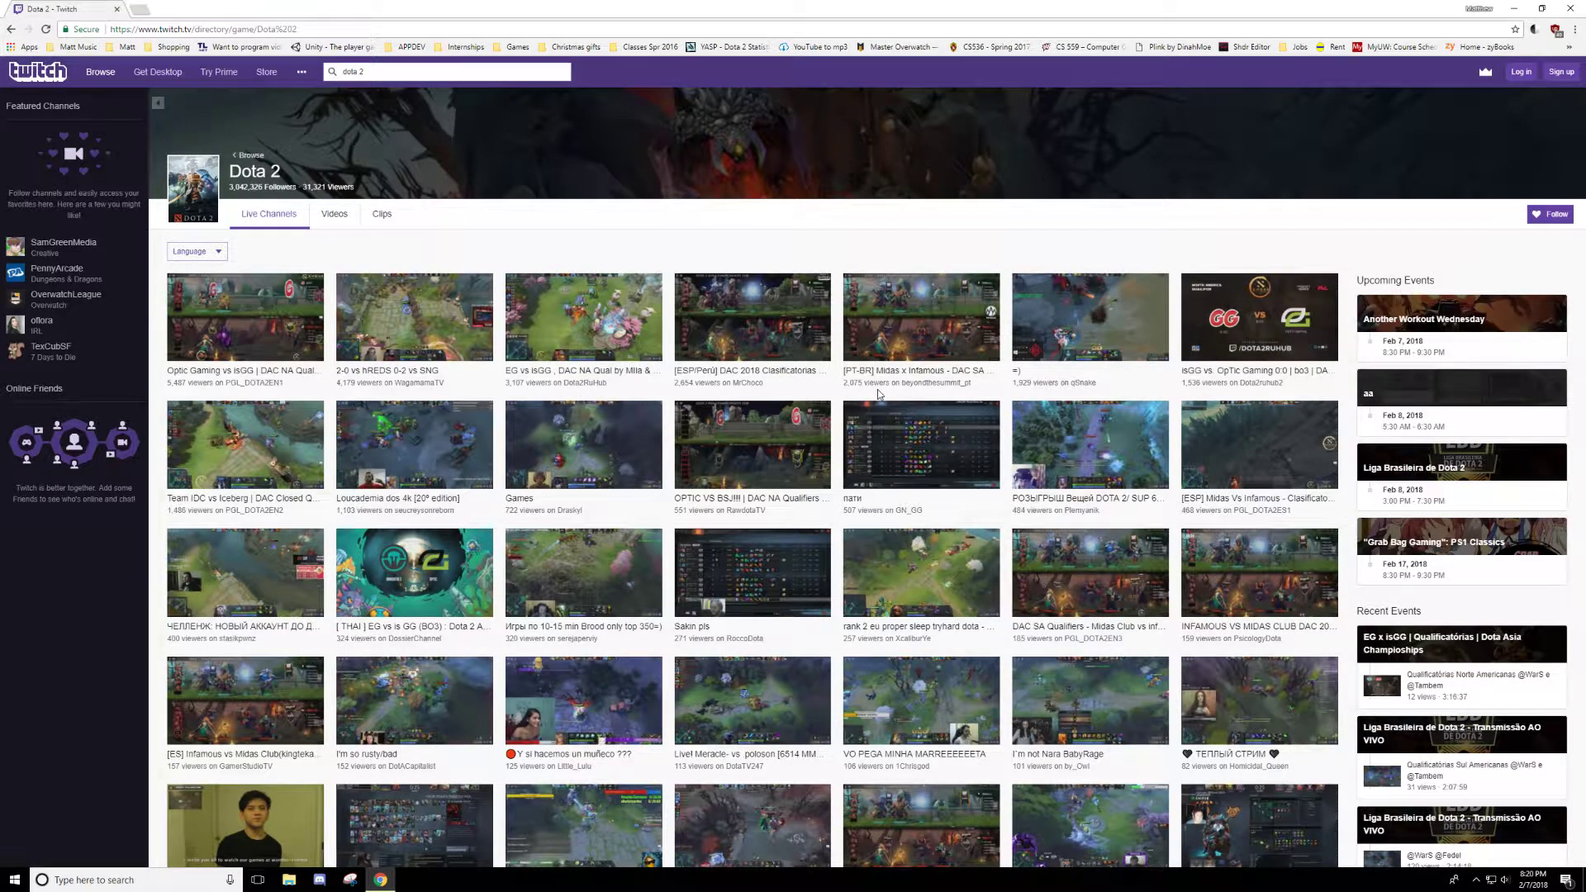
scroll(827, 423, down, 1)
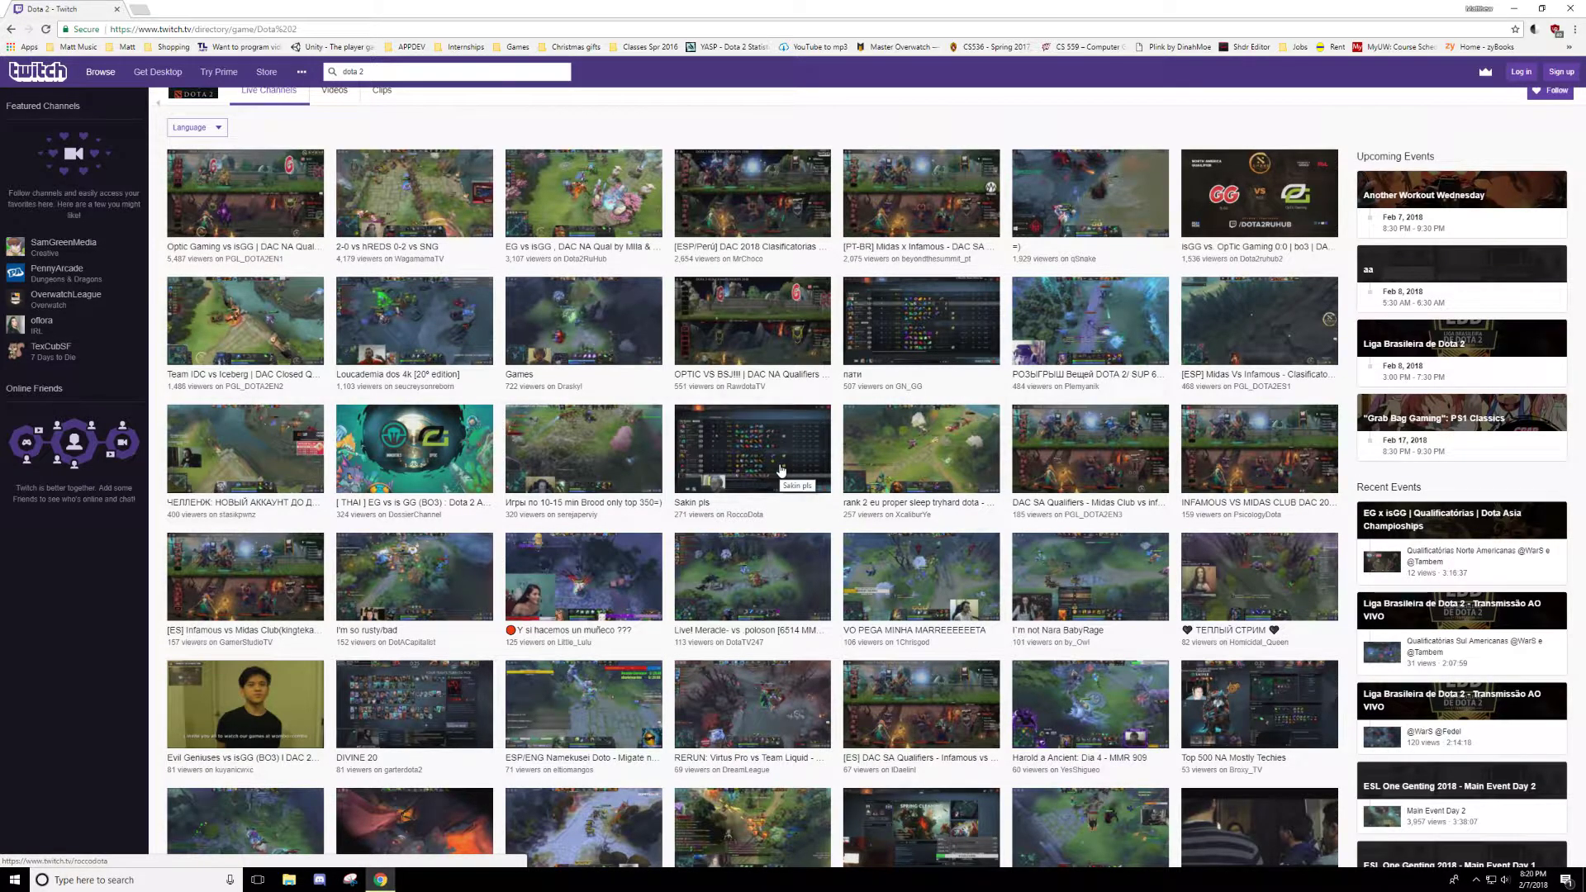
scroll(781, 472, up, 1)
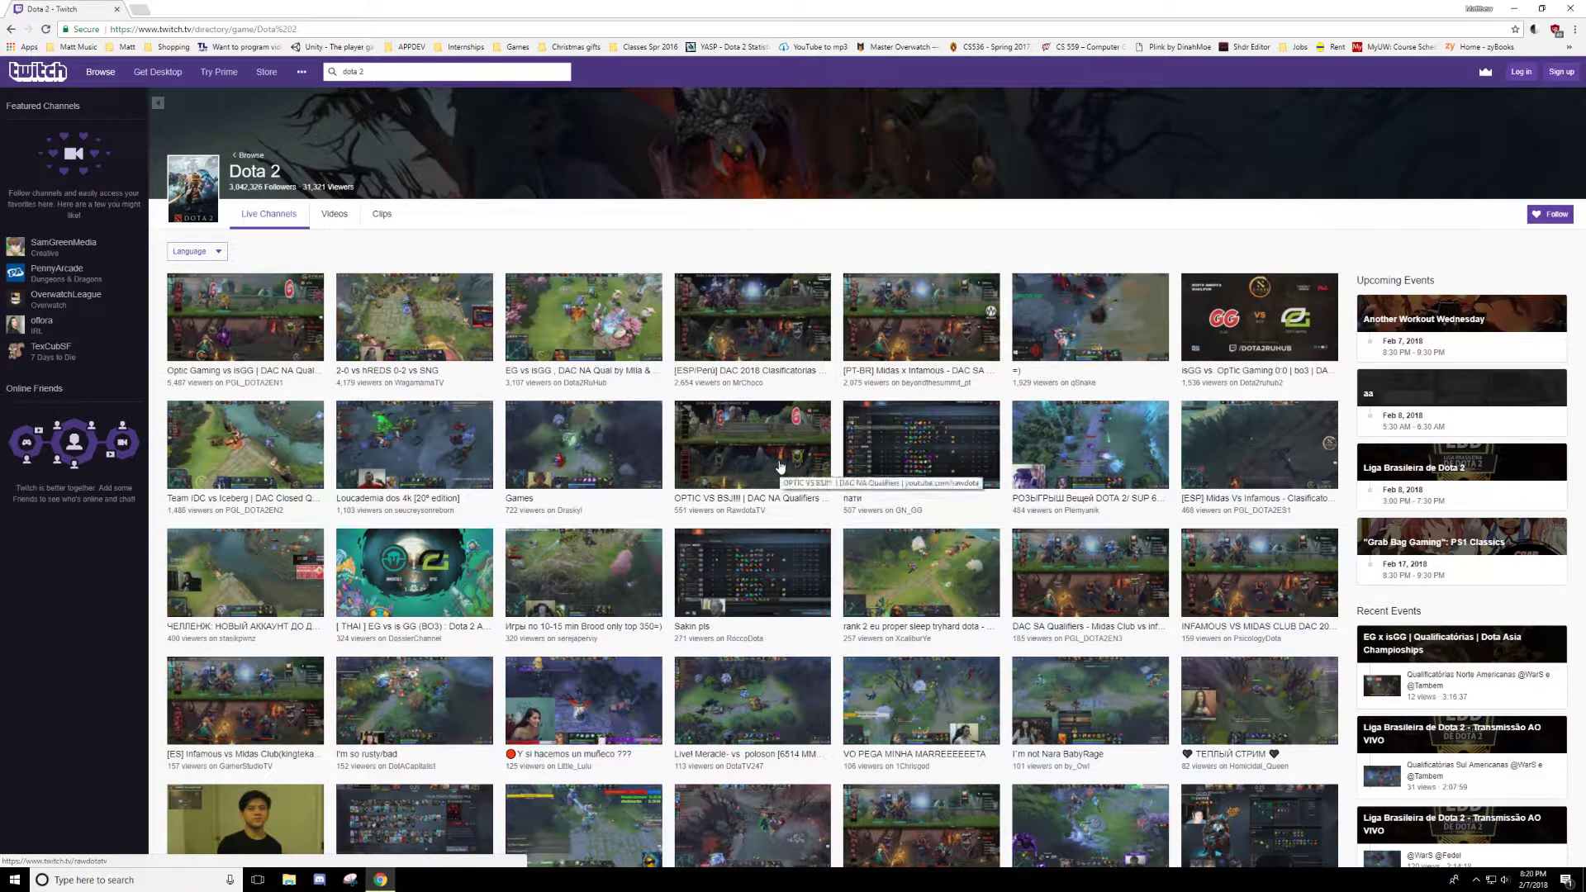
Search for shroud, open his channel and view its Clips page
click(373, 71)
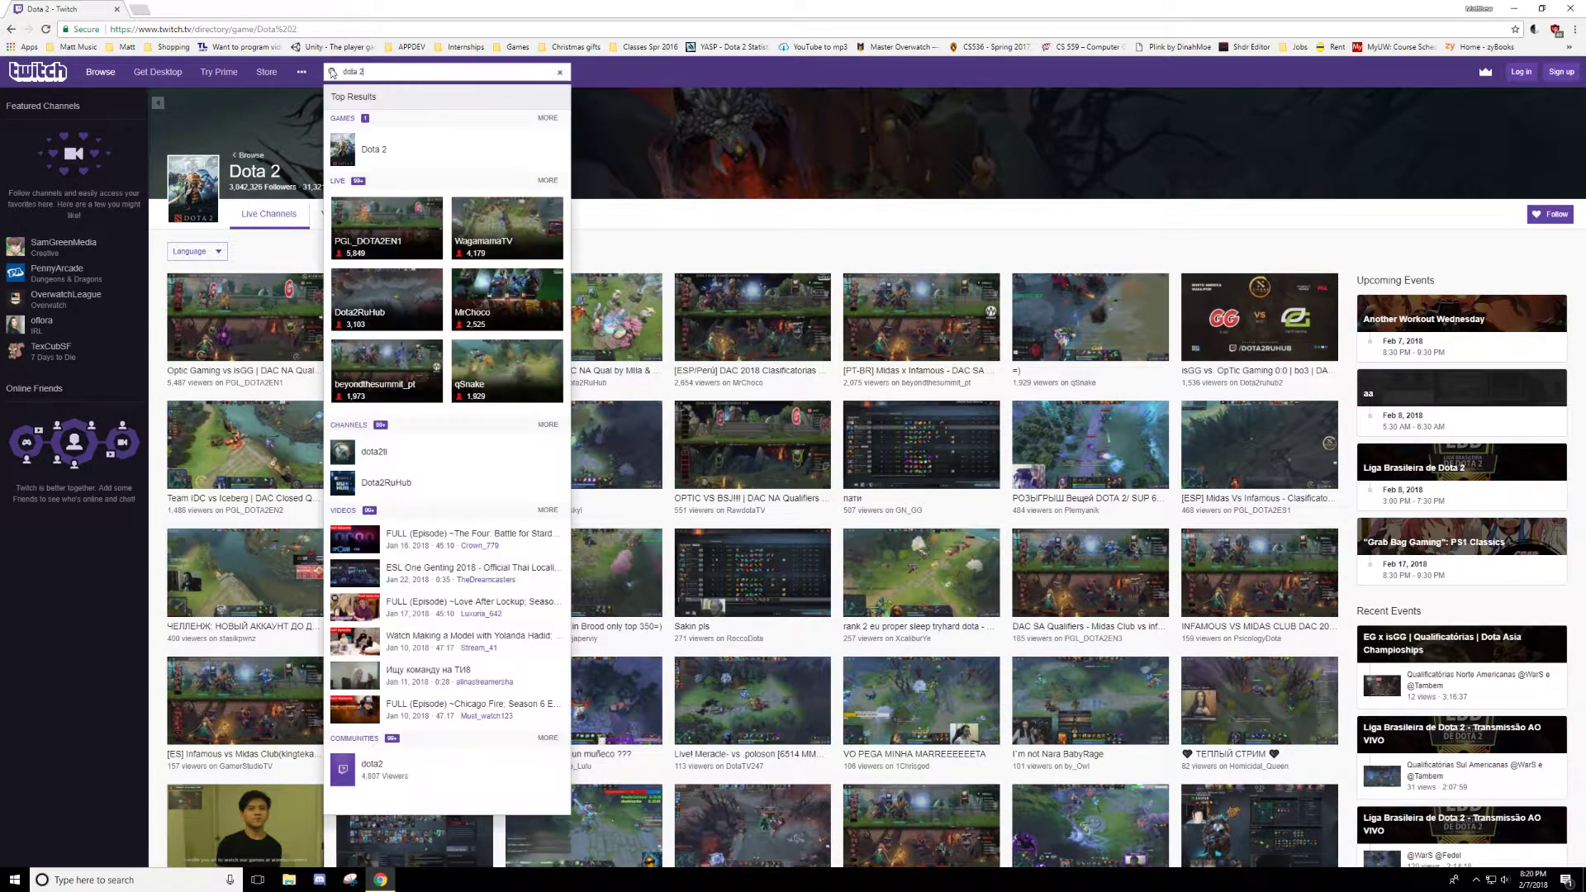
text(hsrou)
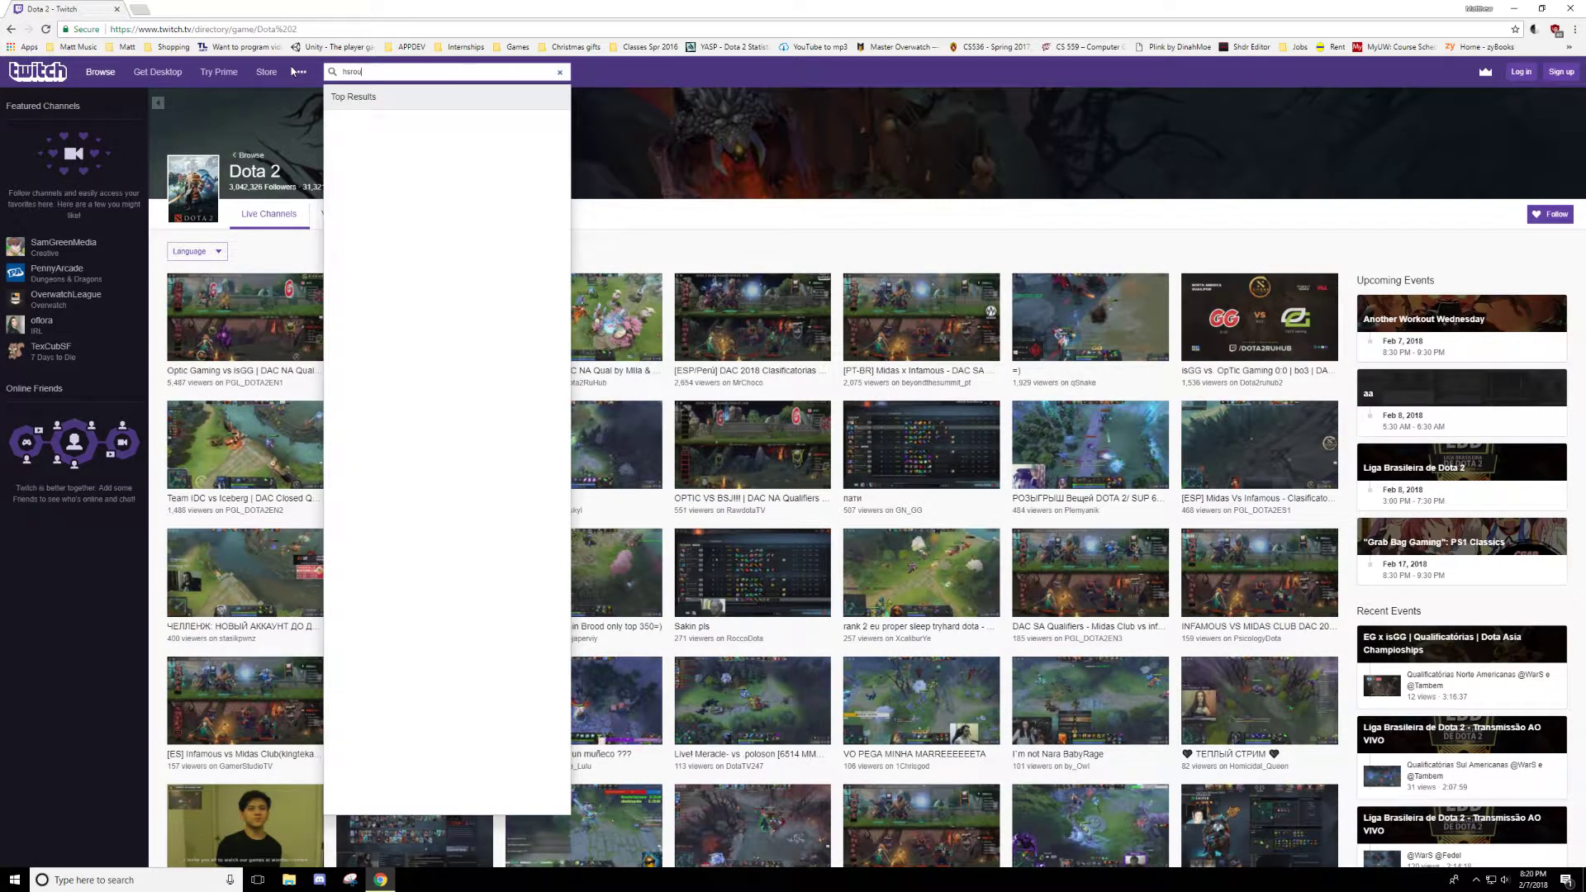
text(d)
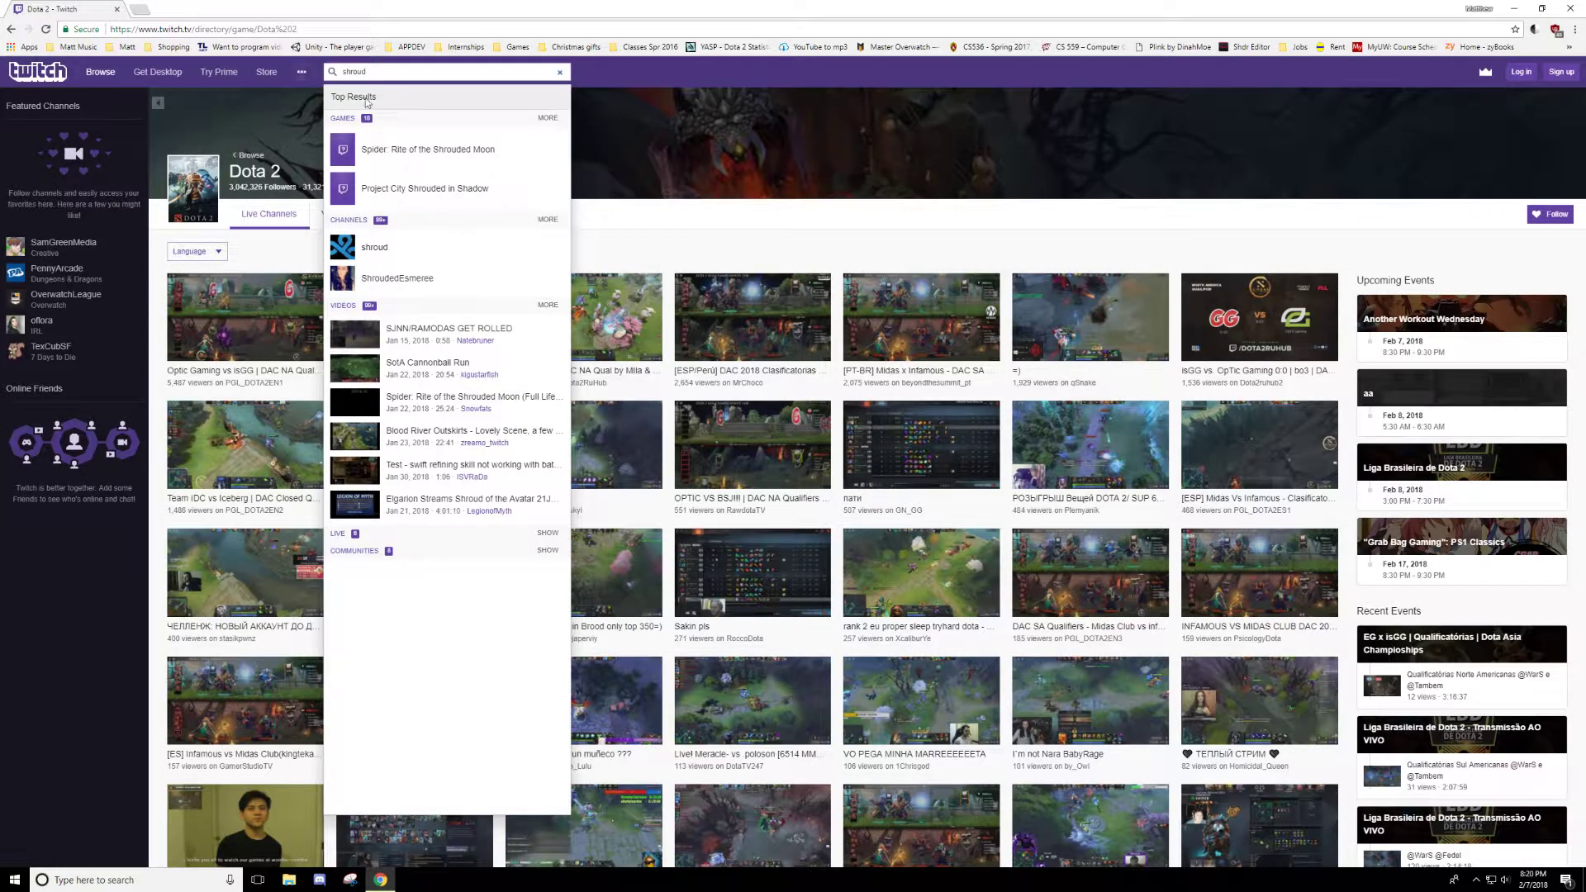
click(368, 248)
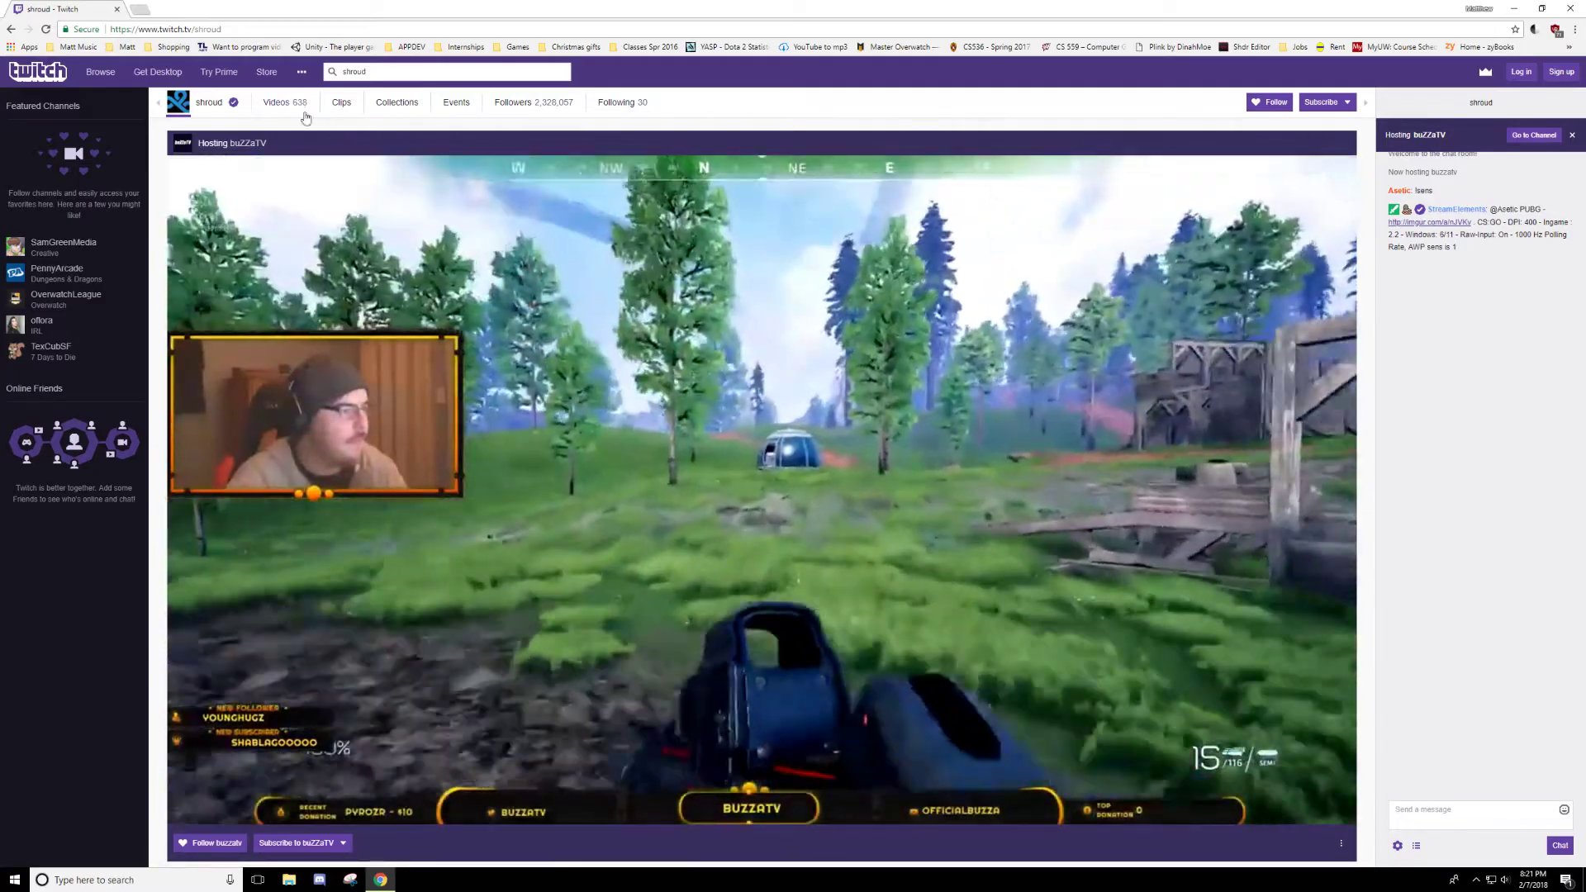
scroll(347, 174, up, 3)
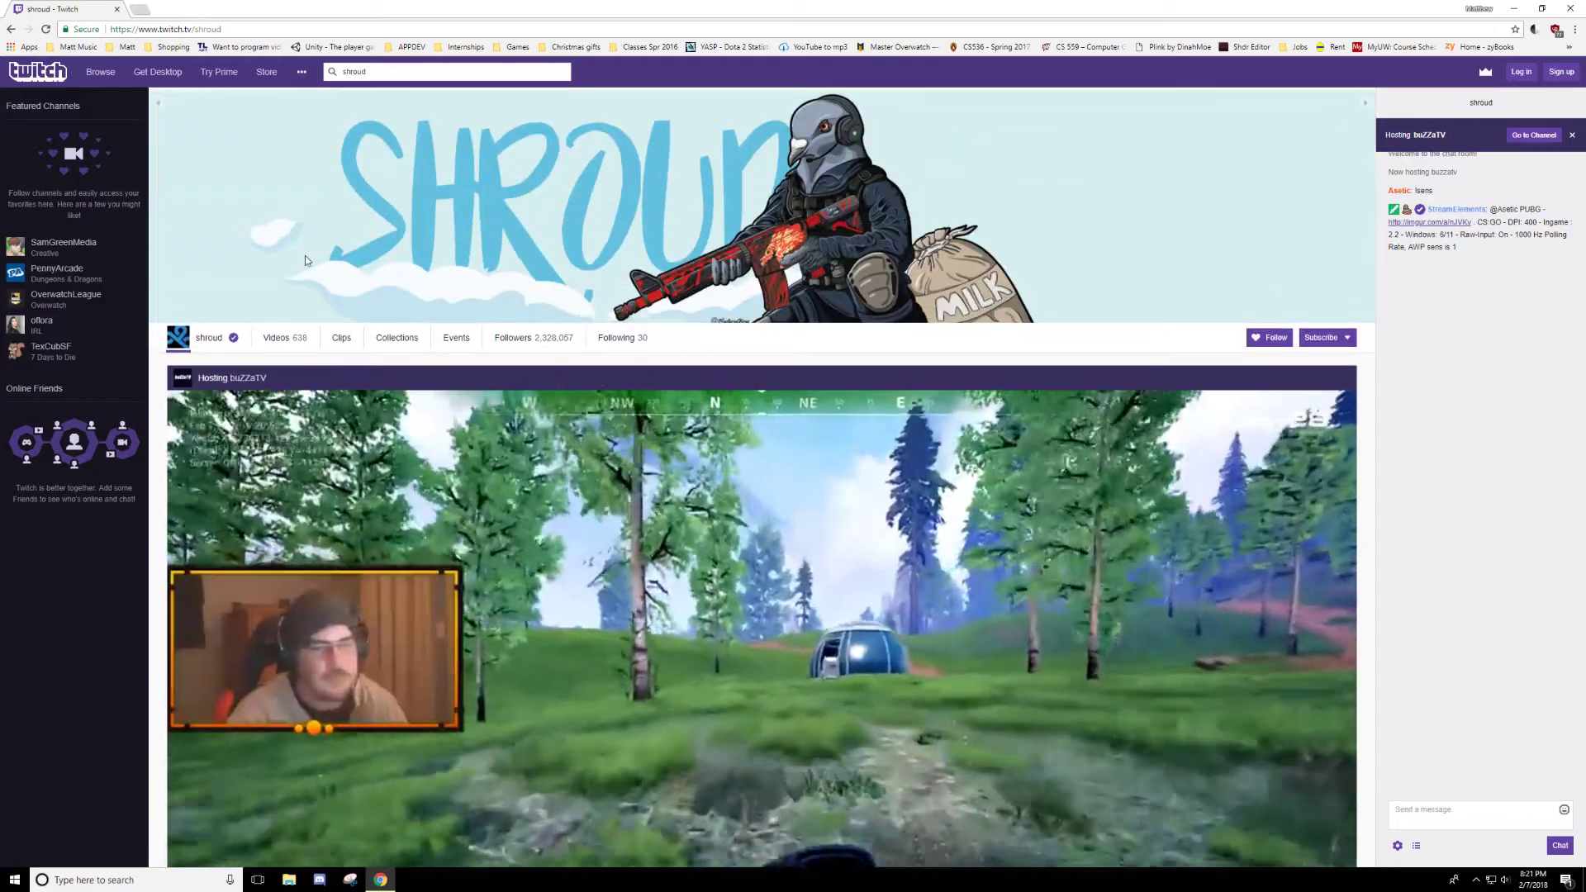
click(347, 341)
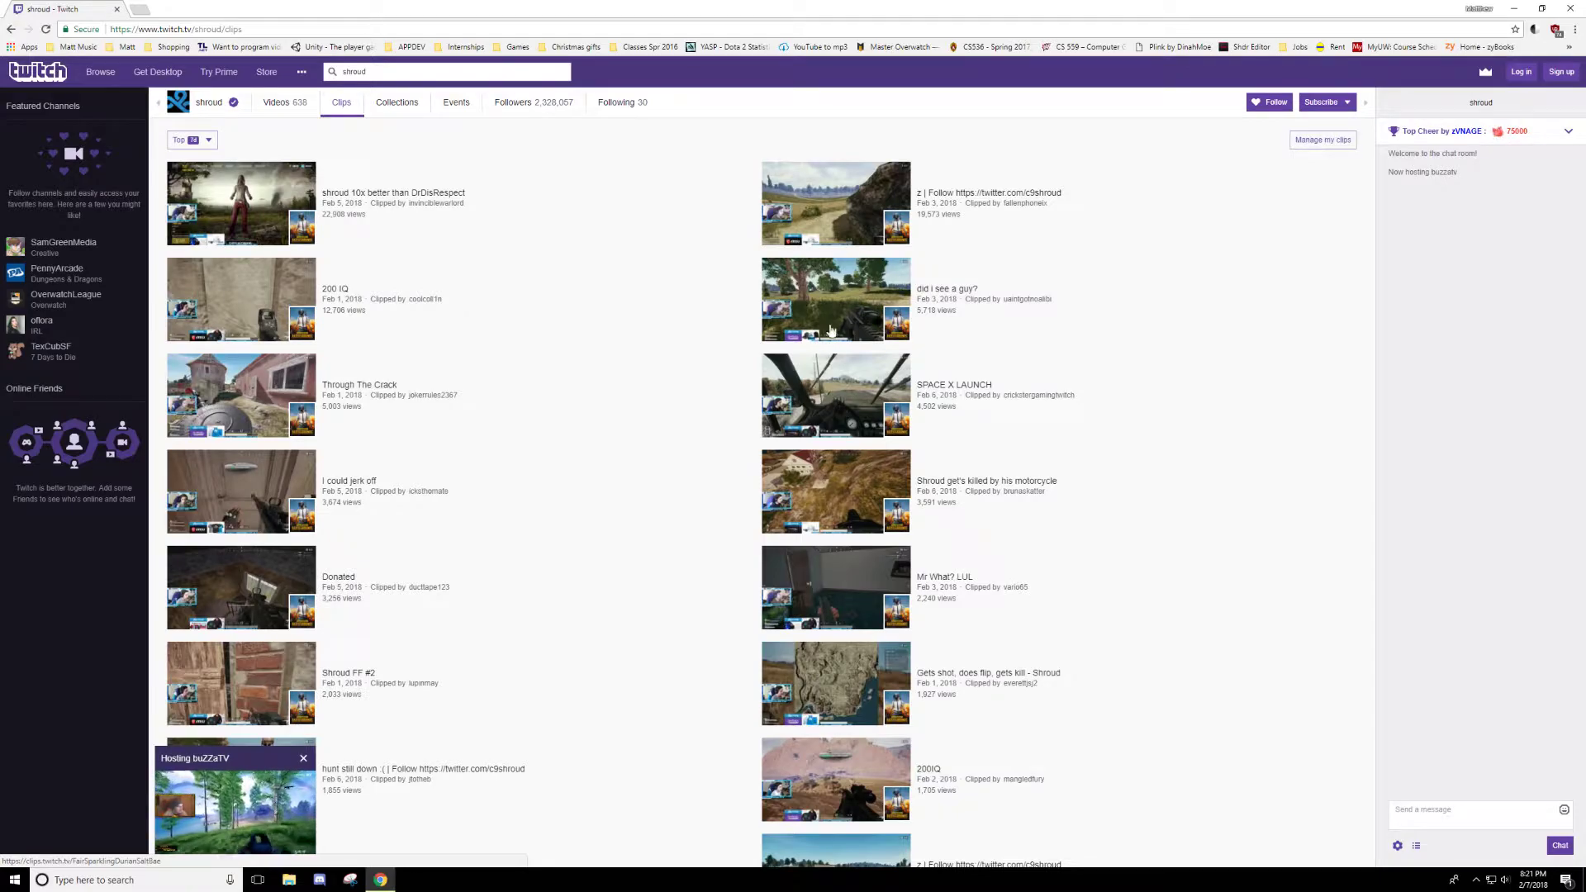
Watch one of shroud's top clips, close it, and bring up the Sign up dialog
click(848, 214)
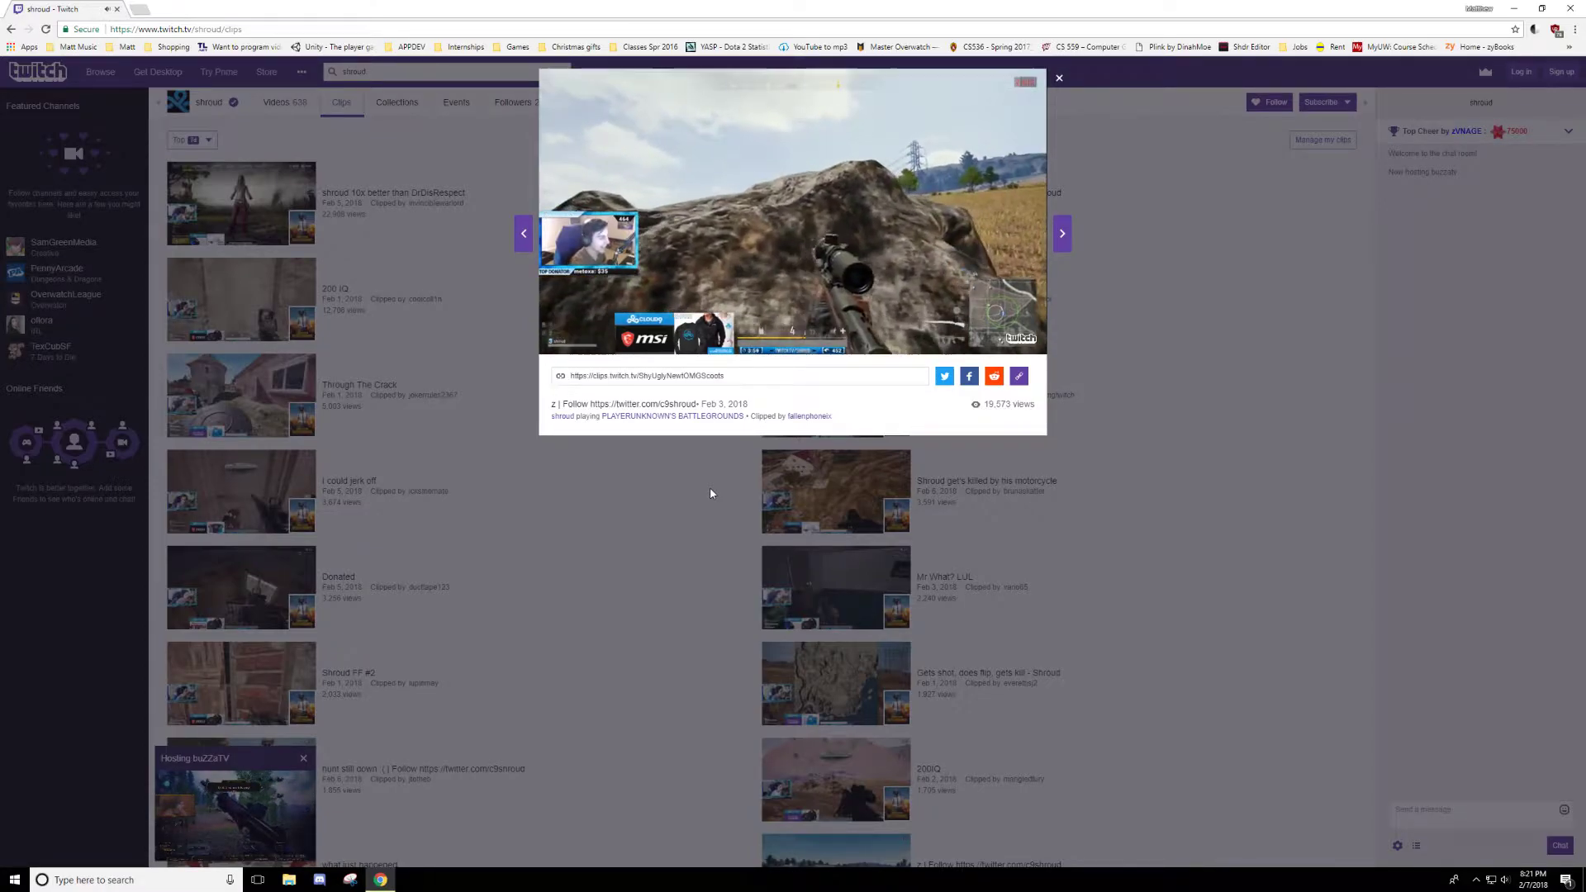
click(710, 487)
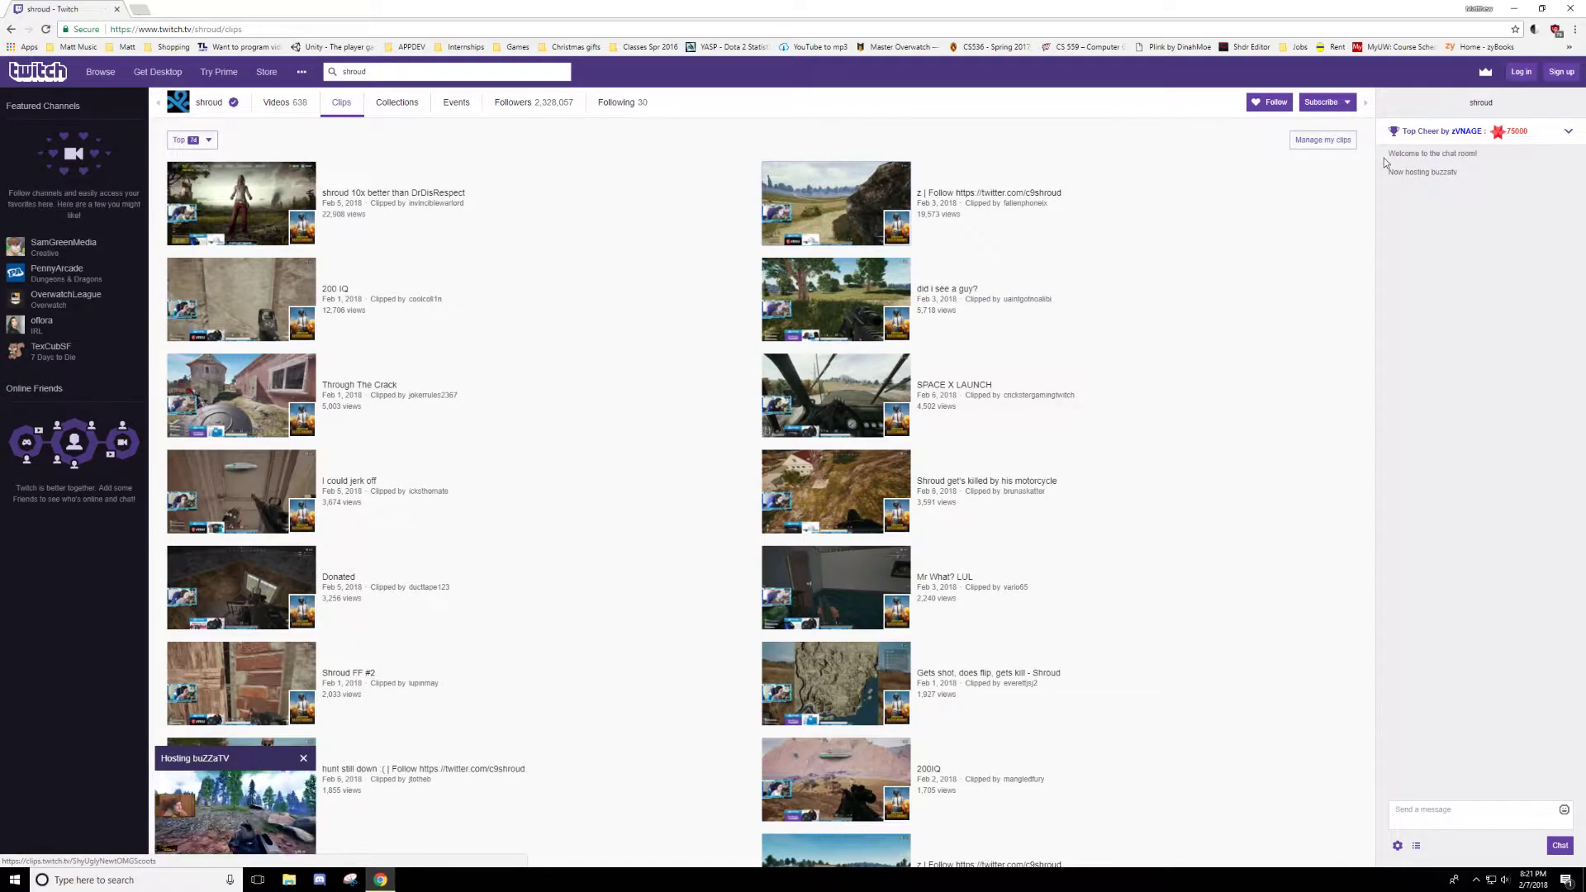
click(1573, 73)
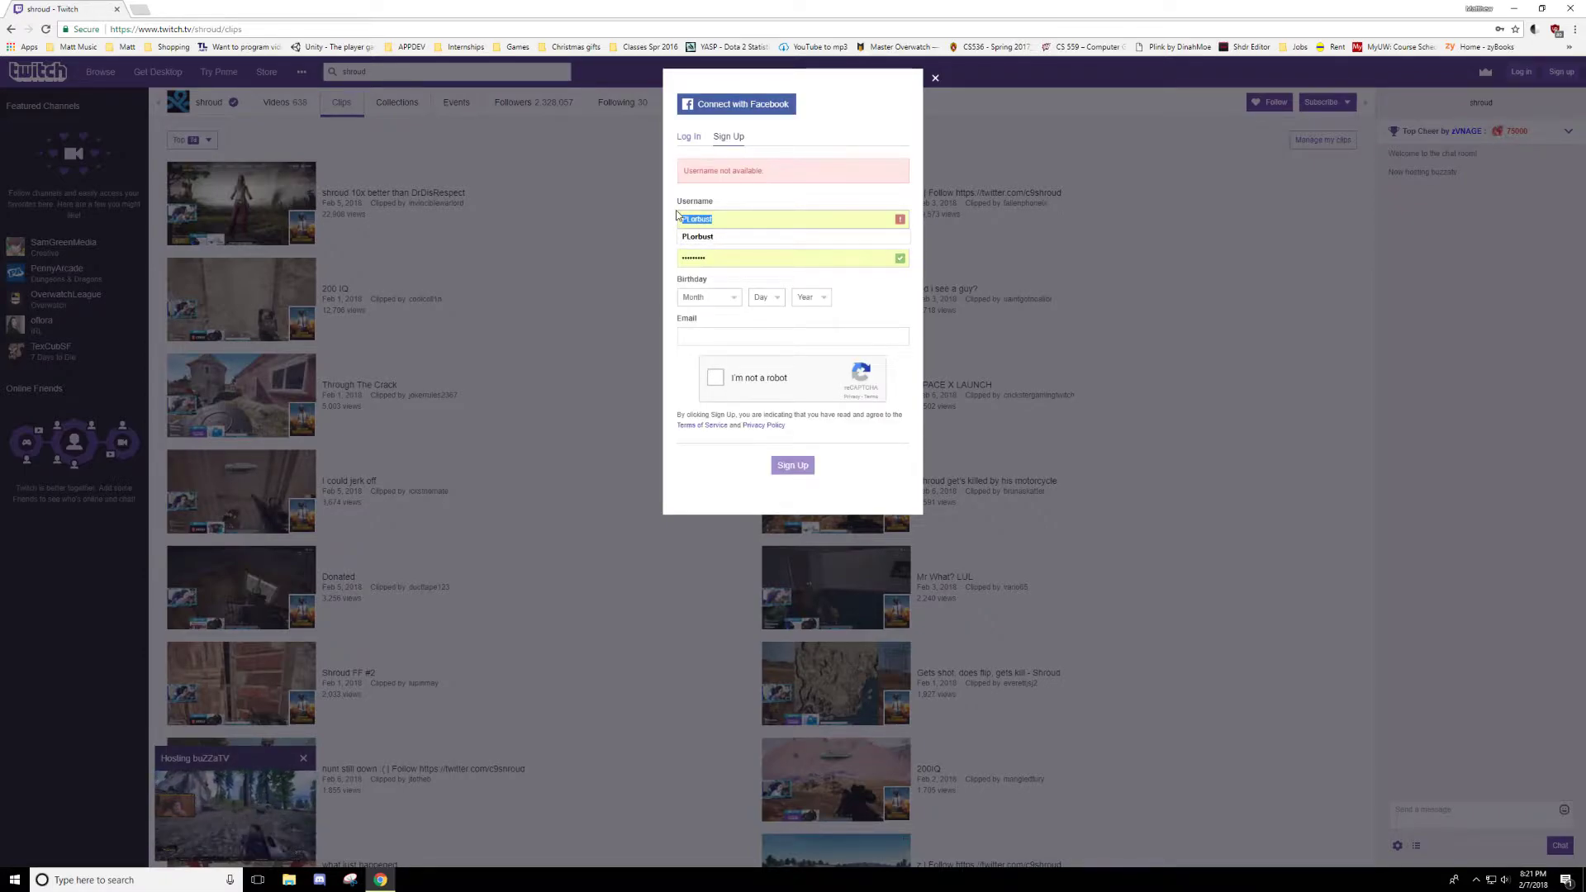
Replace the autofilled username and password in the sign-up form
key(BackSpace)
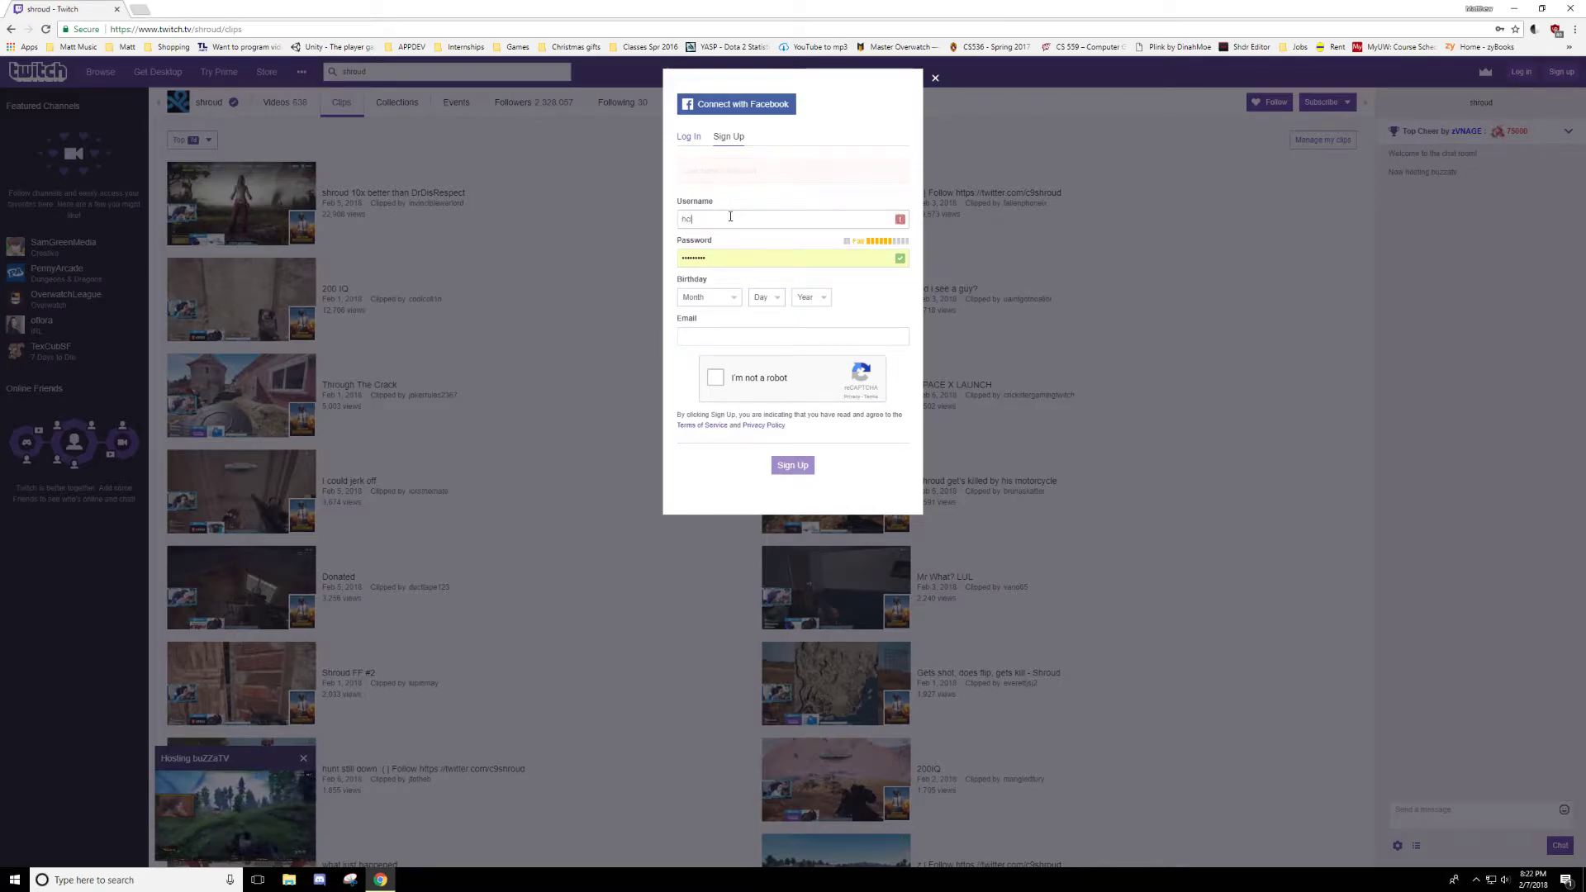
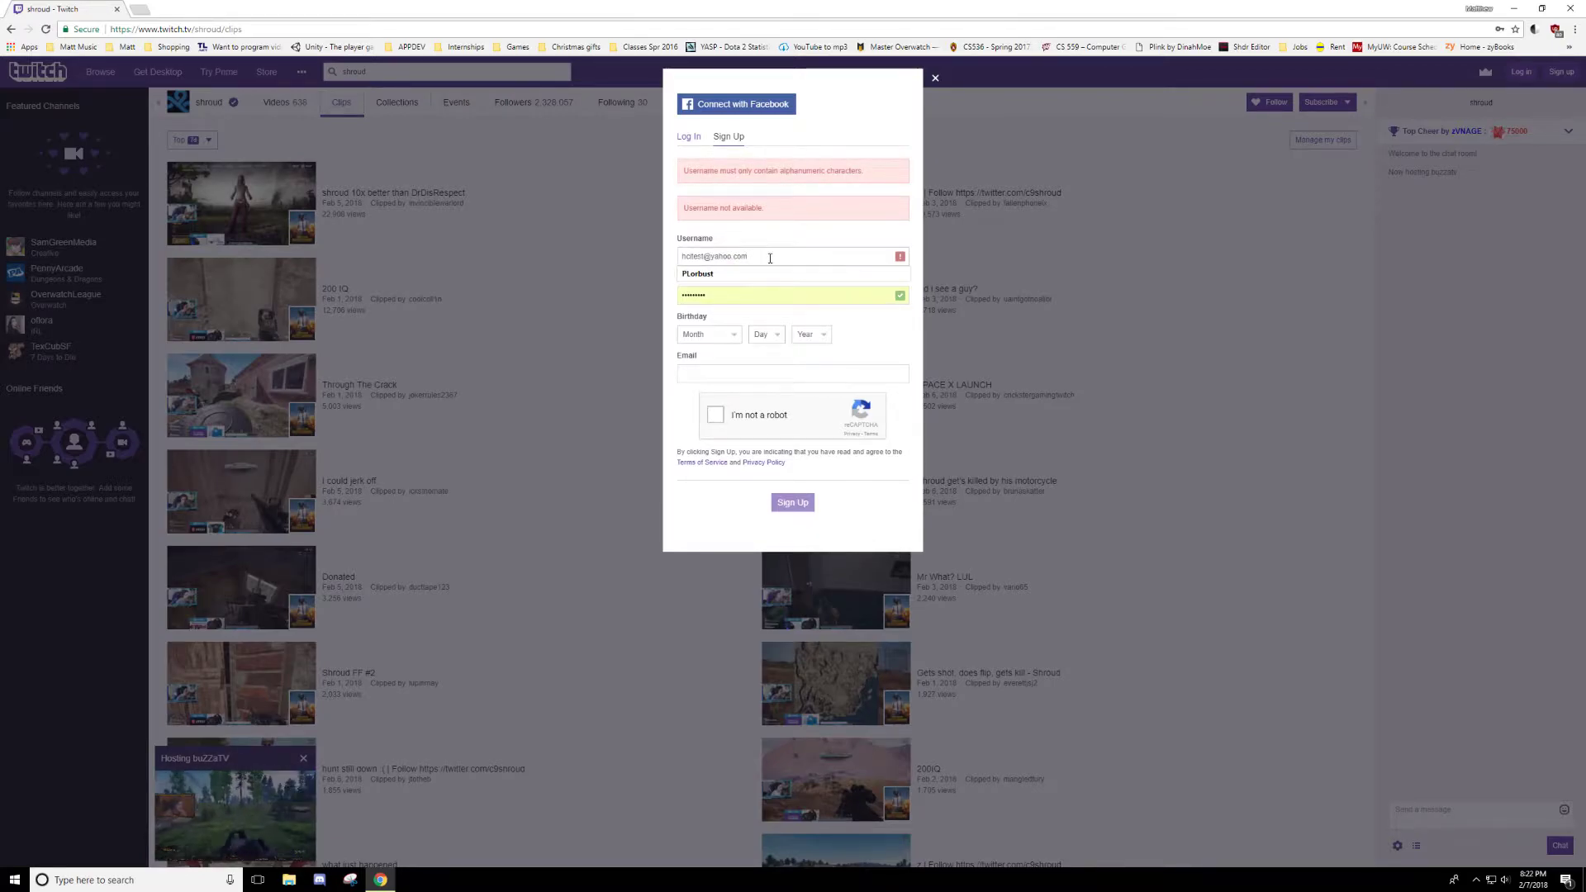
click(760, 257)
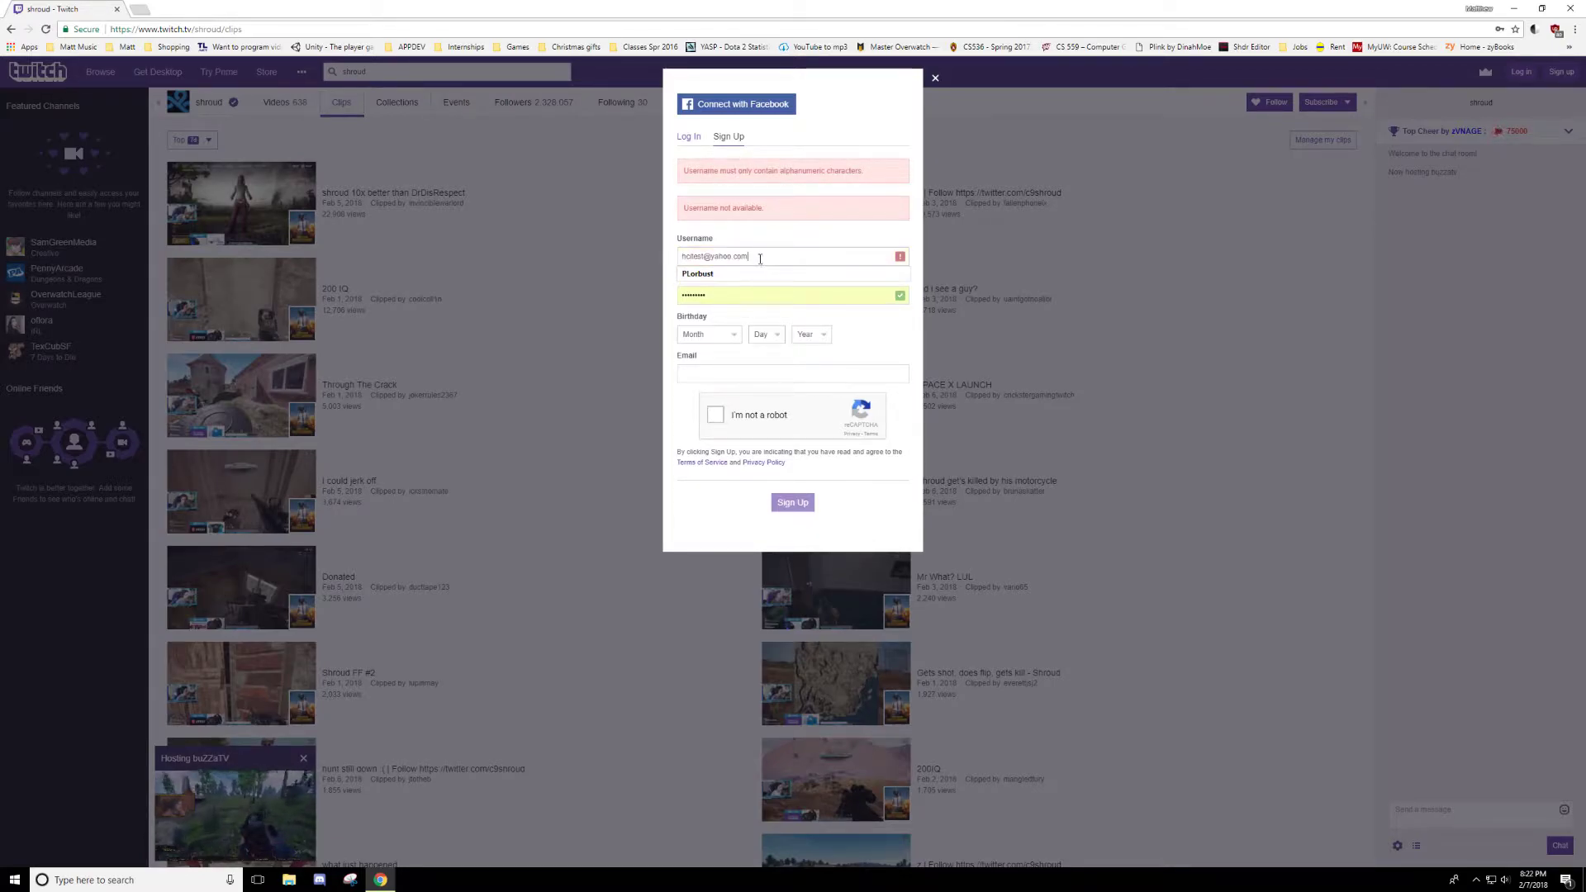
click(760, 257)
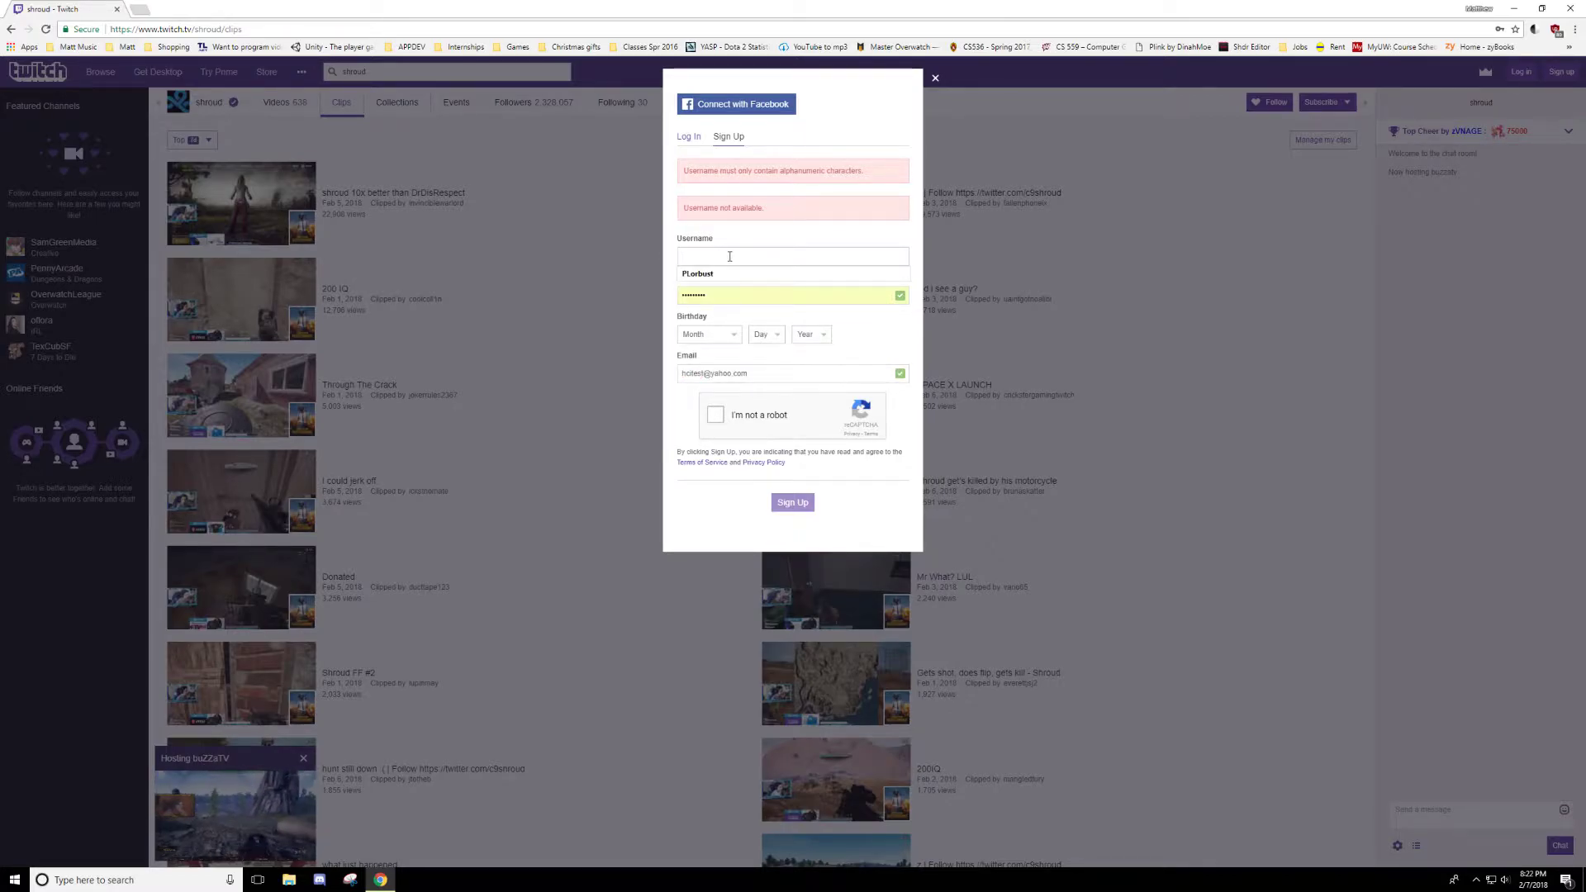
text(te)
text(estV)
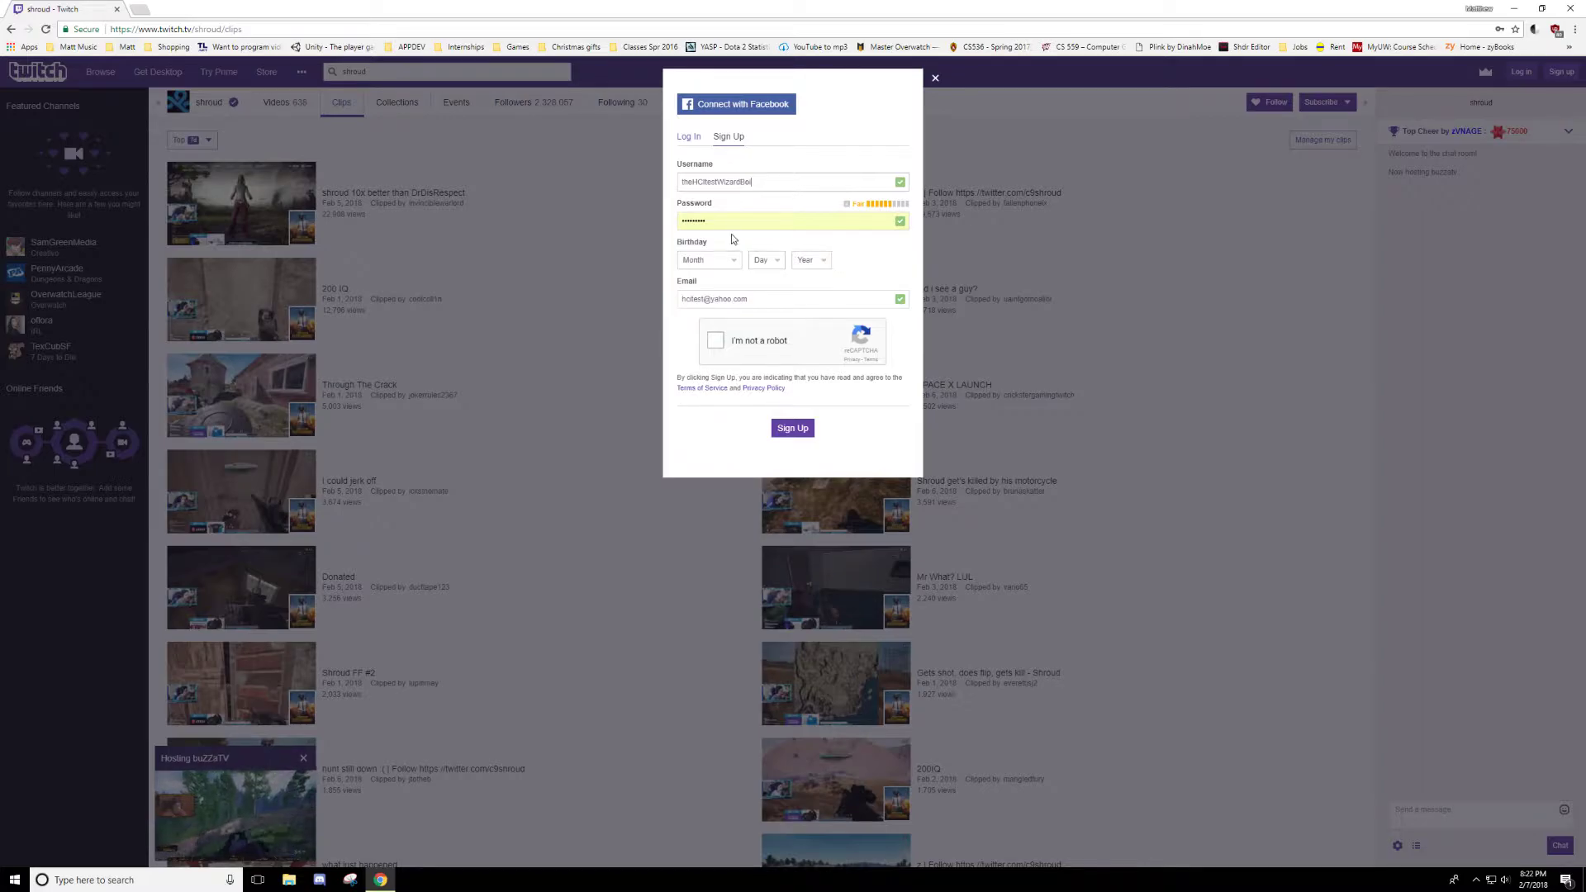
key(BackSpace)
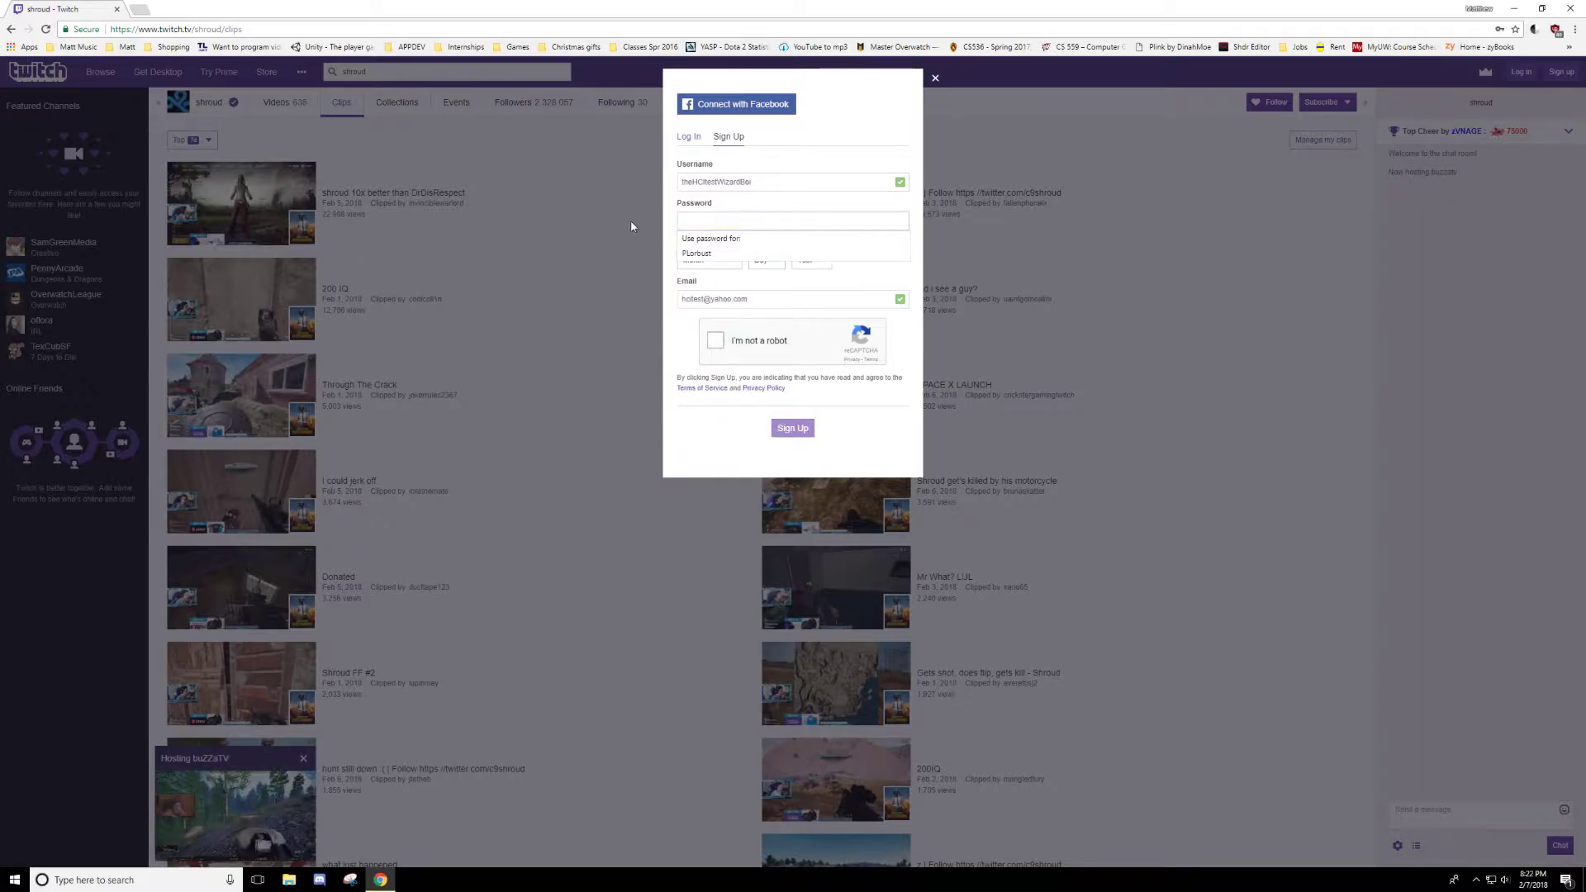
text(password)
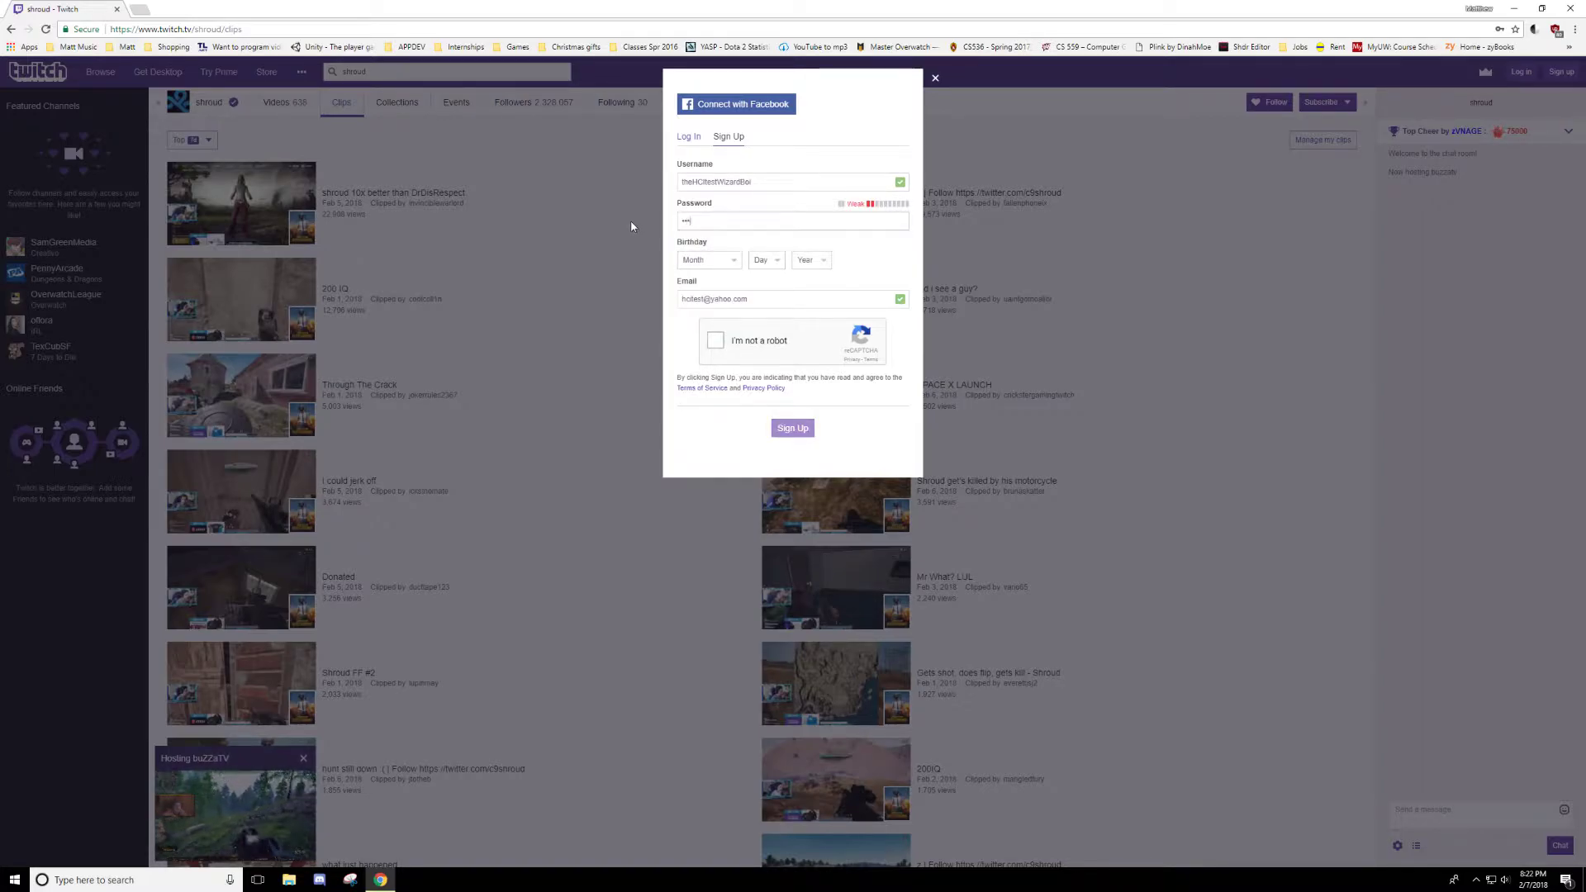
click(730, 261)
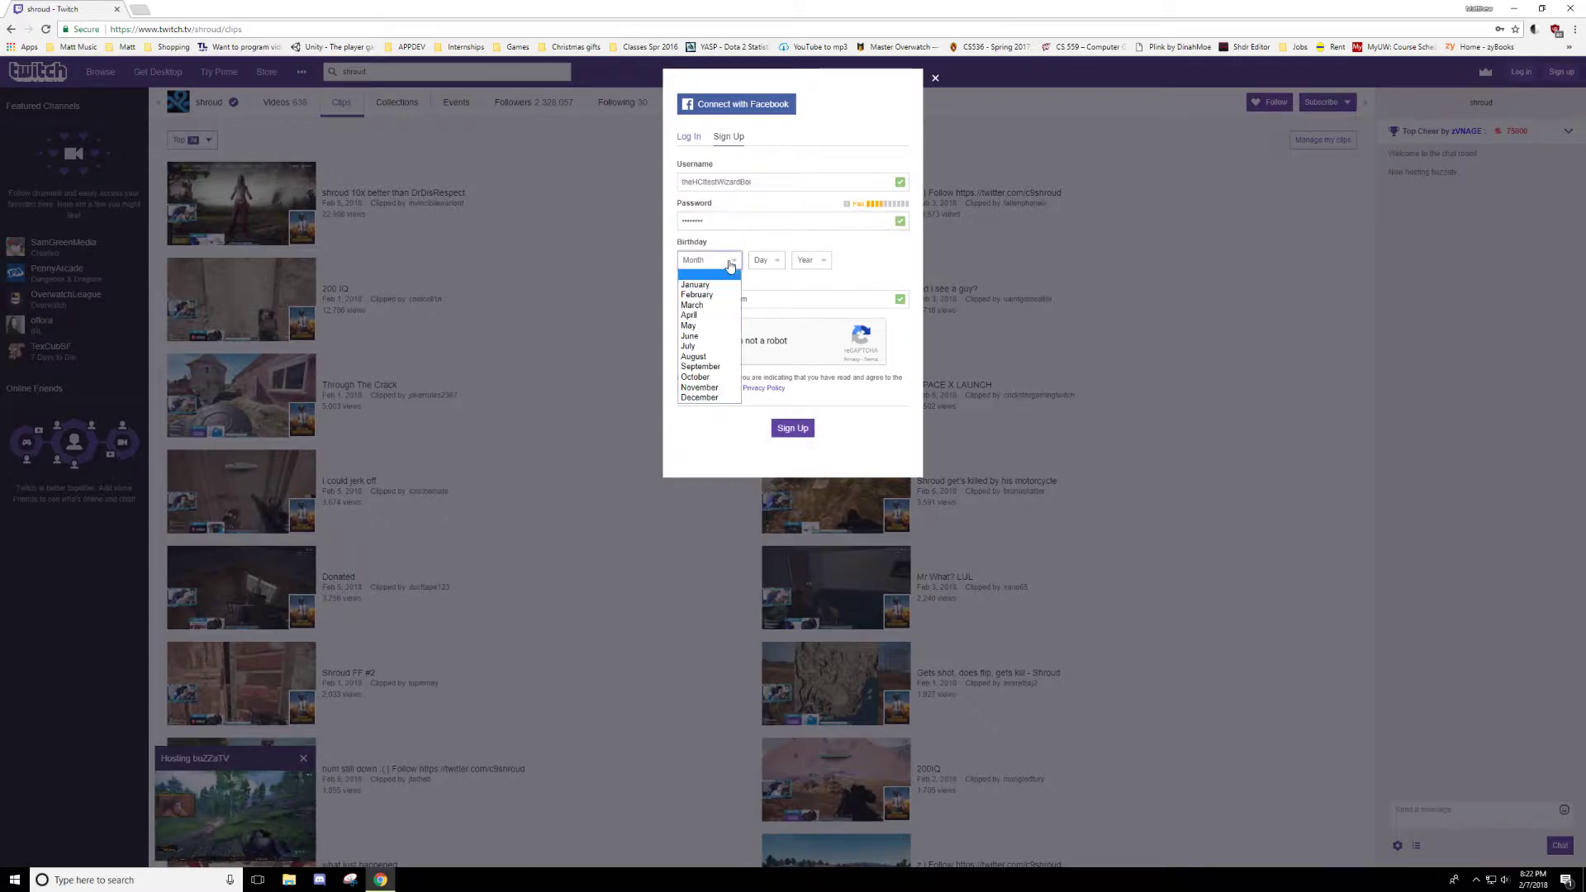
click(716, 367)
click(767, 262)
click(762, 371)
click(813, 262)
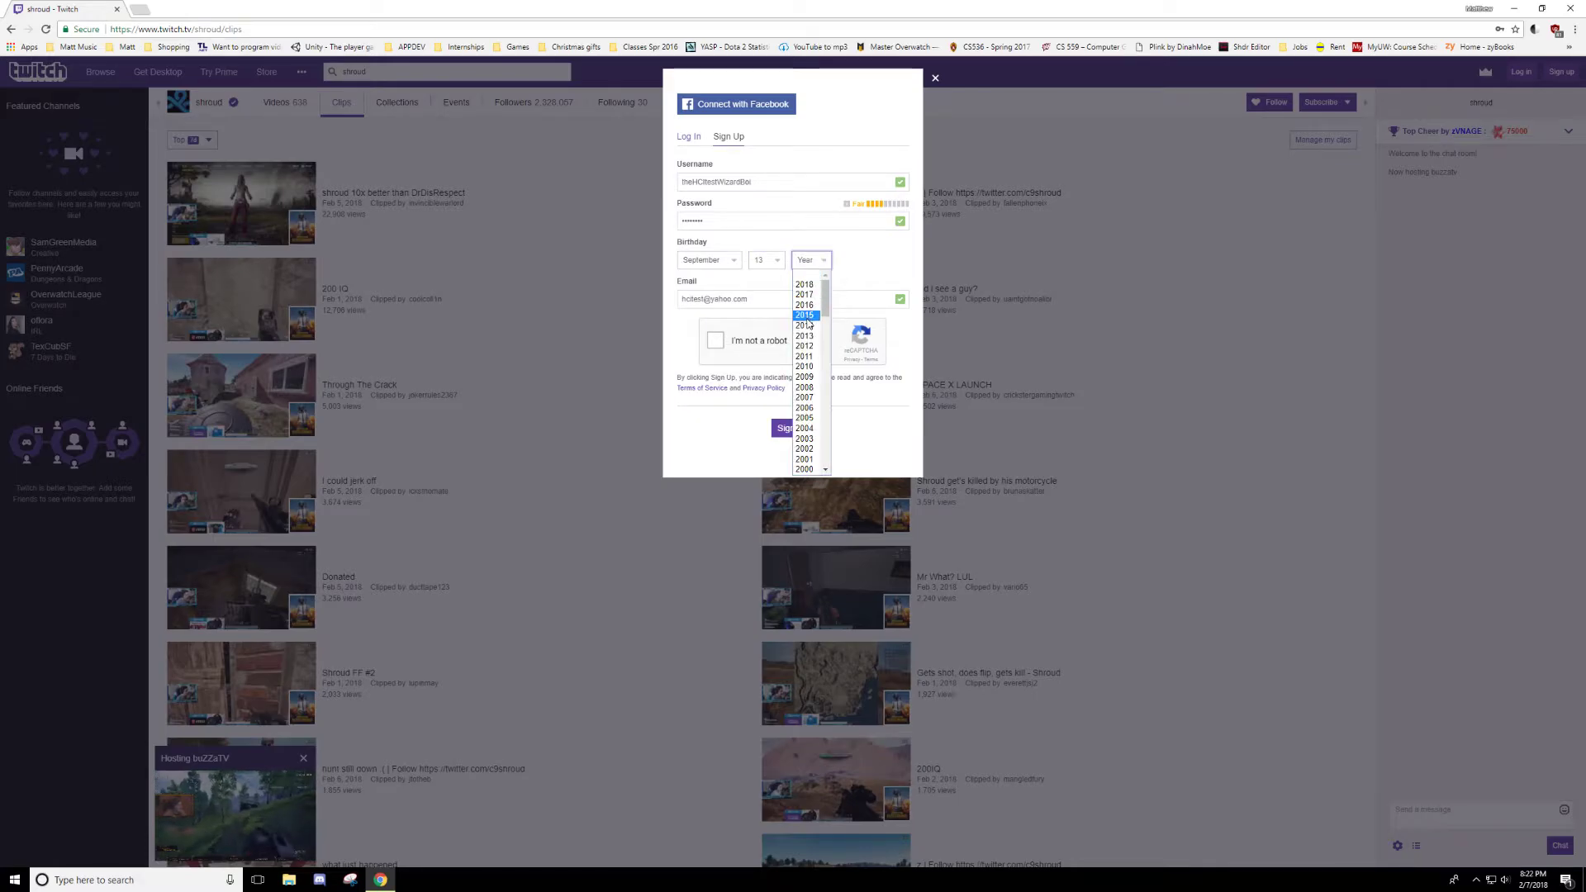
scroll(813, 348, down, 5)
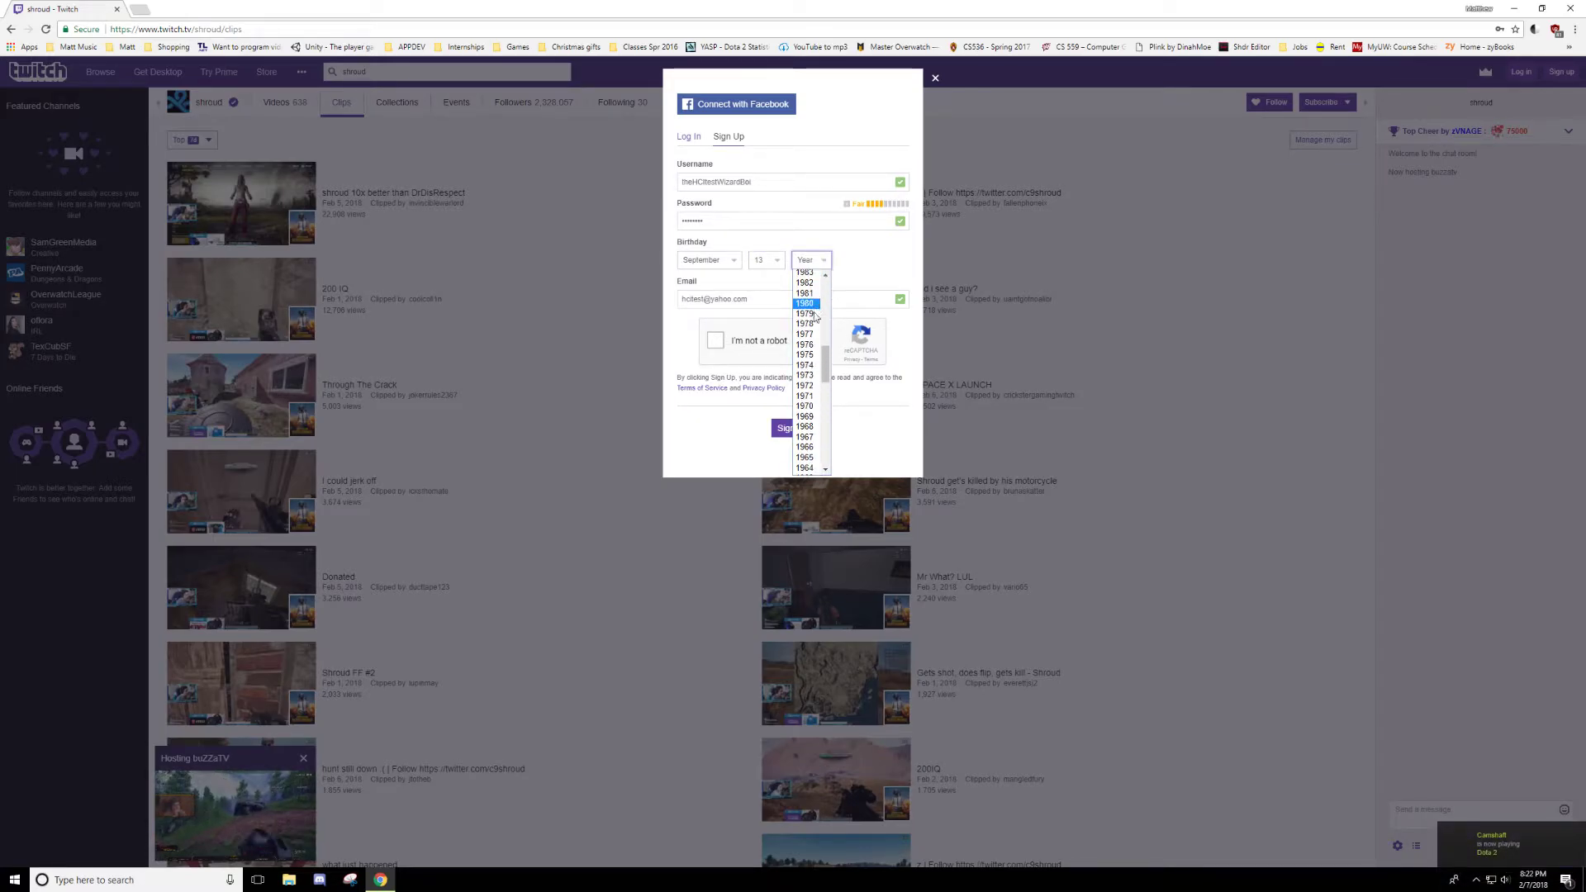
click(812, 334)
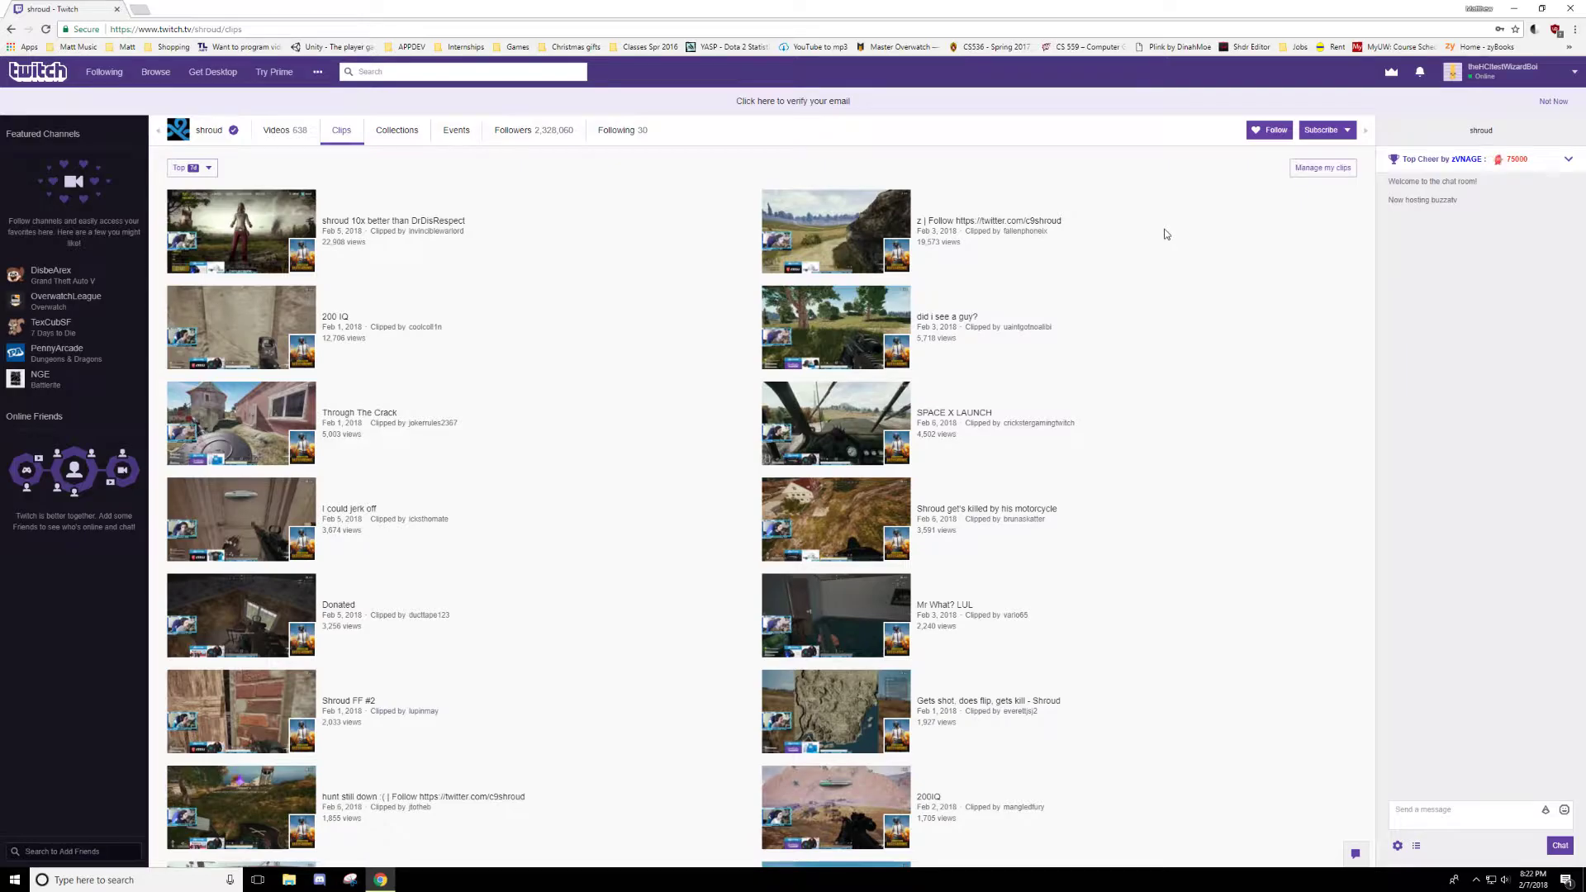
scroll(1166, 233, down, 4)
scroll(1154, 233, down, 2)
scroll(1155, 233, up, 4)
scroll(1152, 237, up, 1)
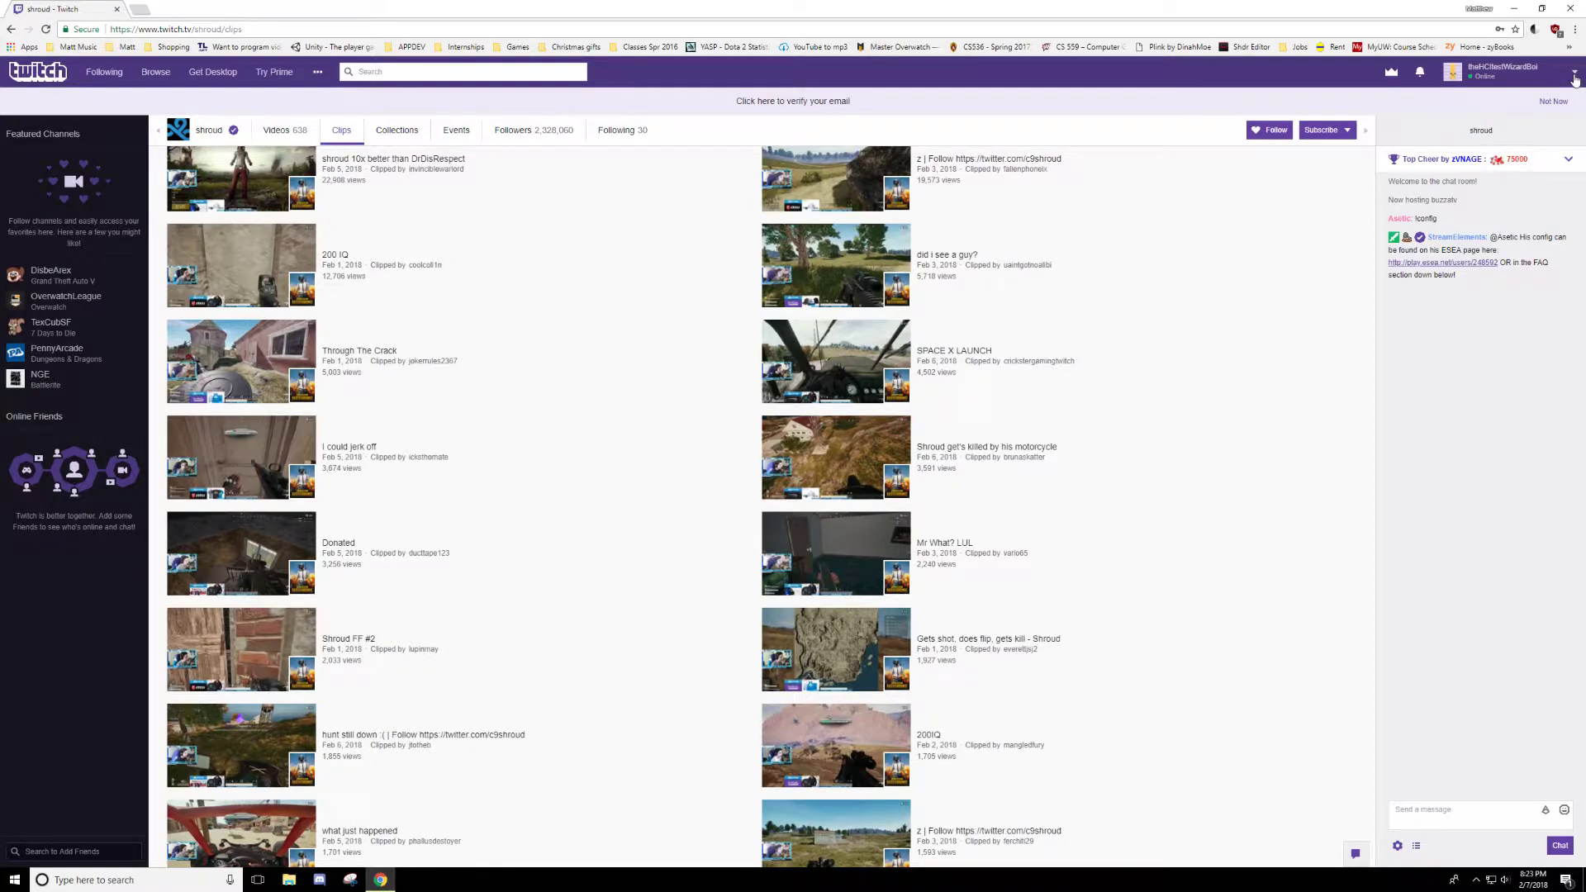
From the account menu, go to the Video Producer videos page
click(1575, 79)
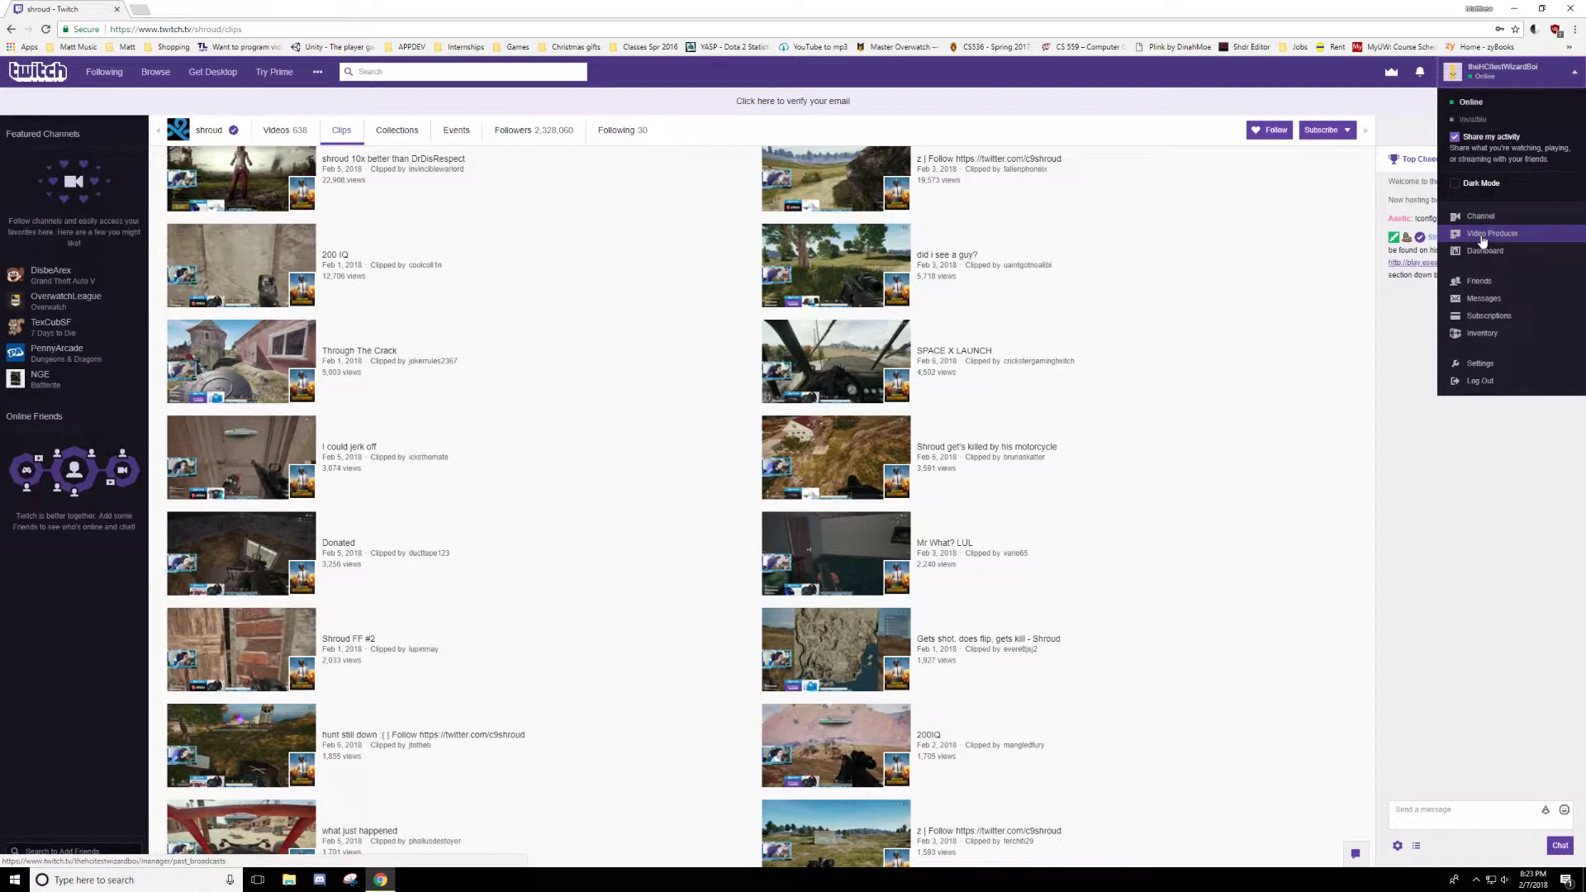
click(1483, 240)
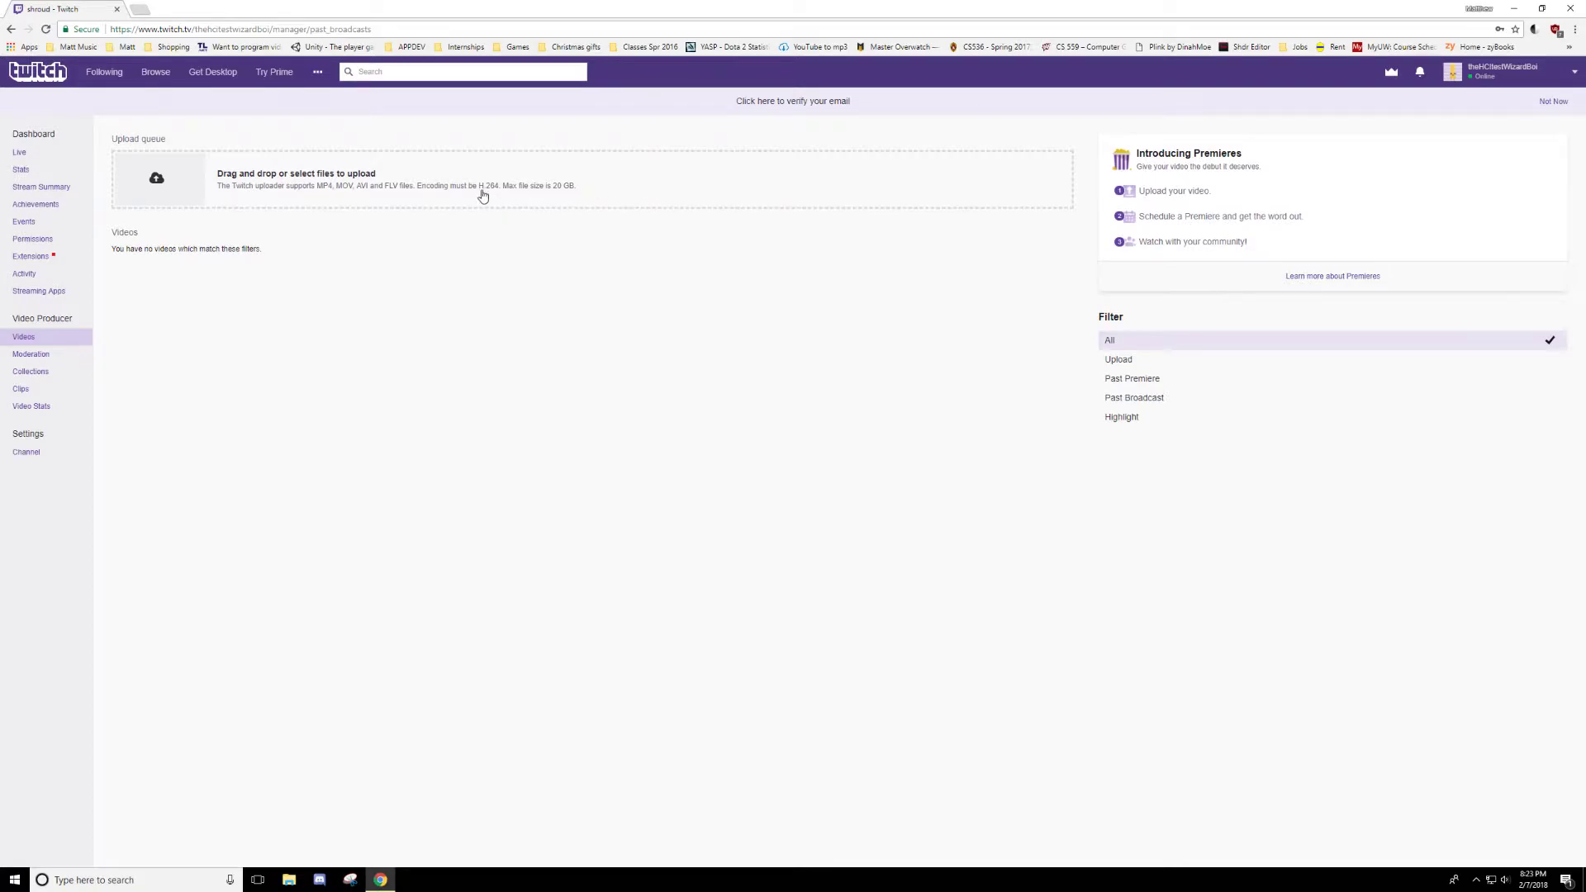
Start a video upload and pick testFile from the Videos folder in the Open dialog
click(483, 189)
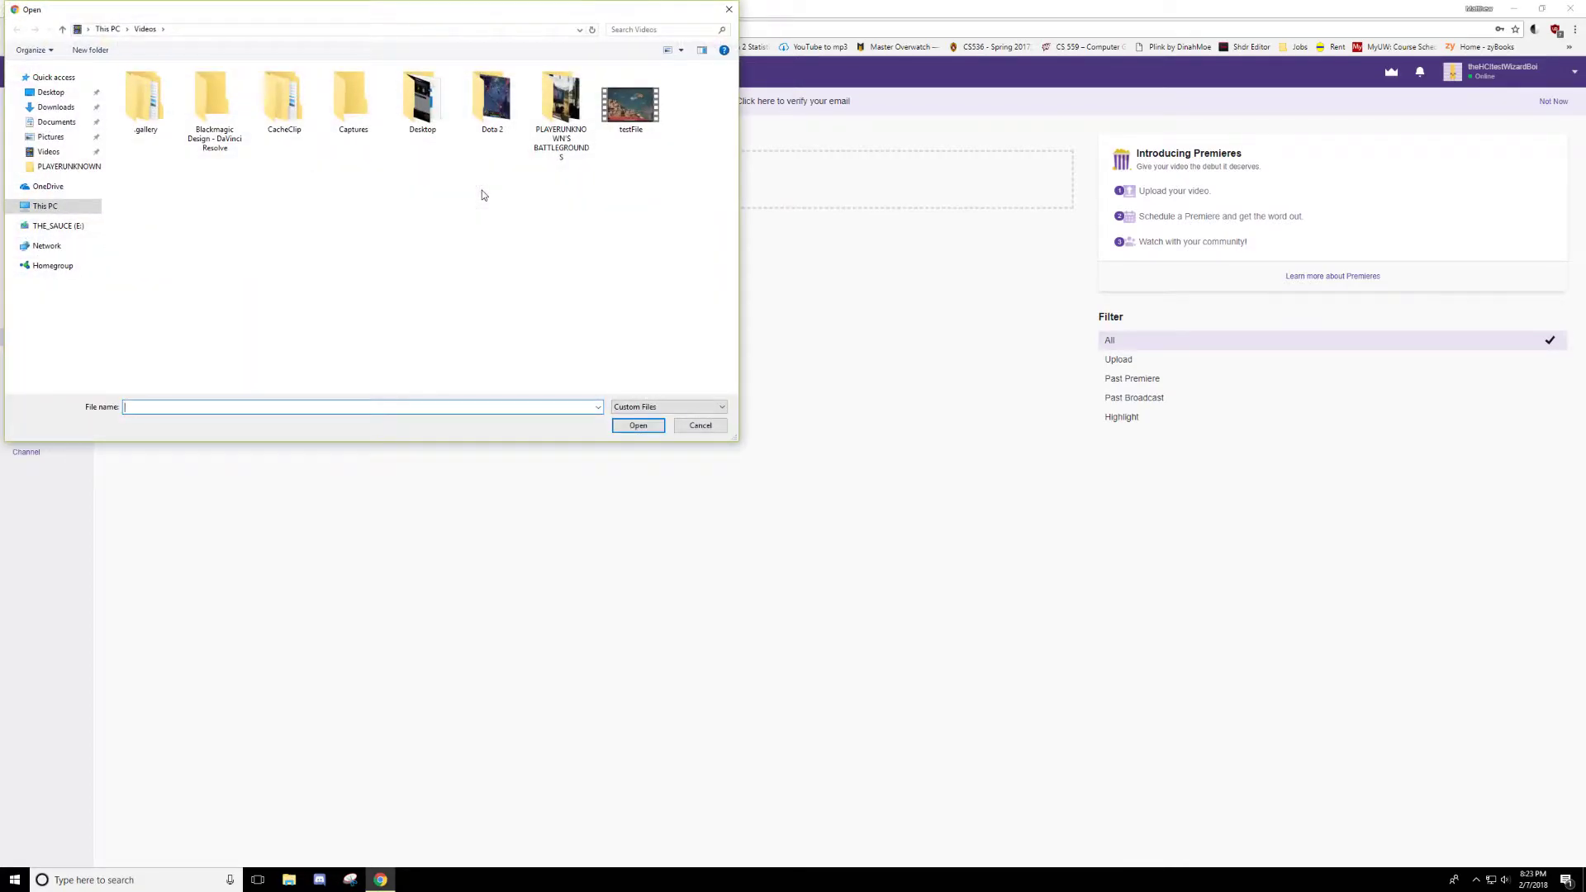
drag(657, 204, 167, 106)
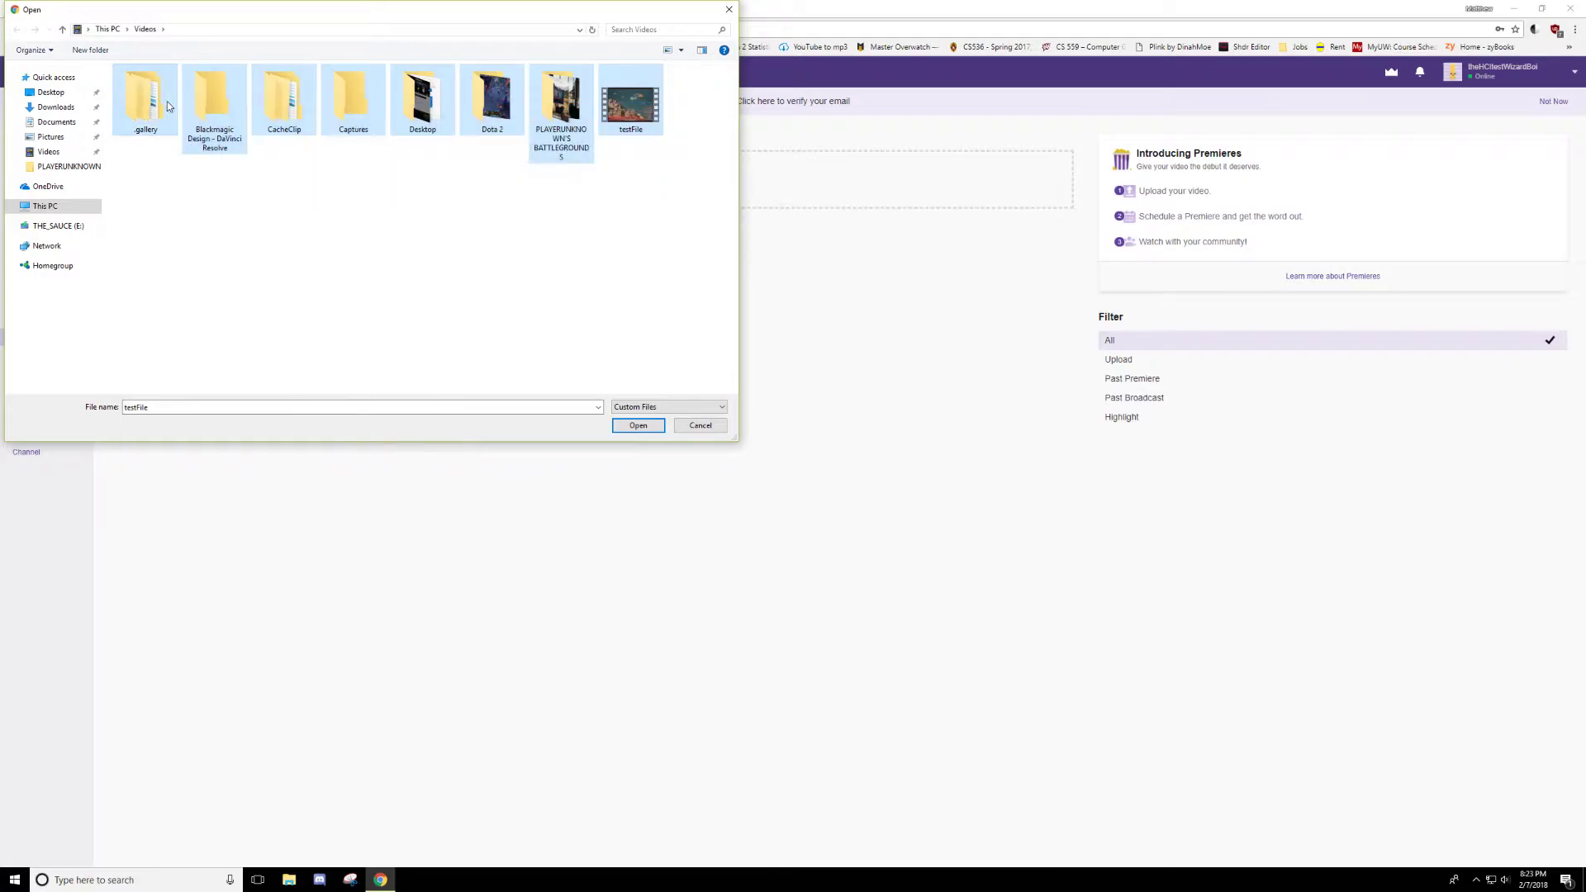
click(519, 199)
click(639, 111)
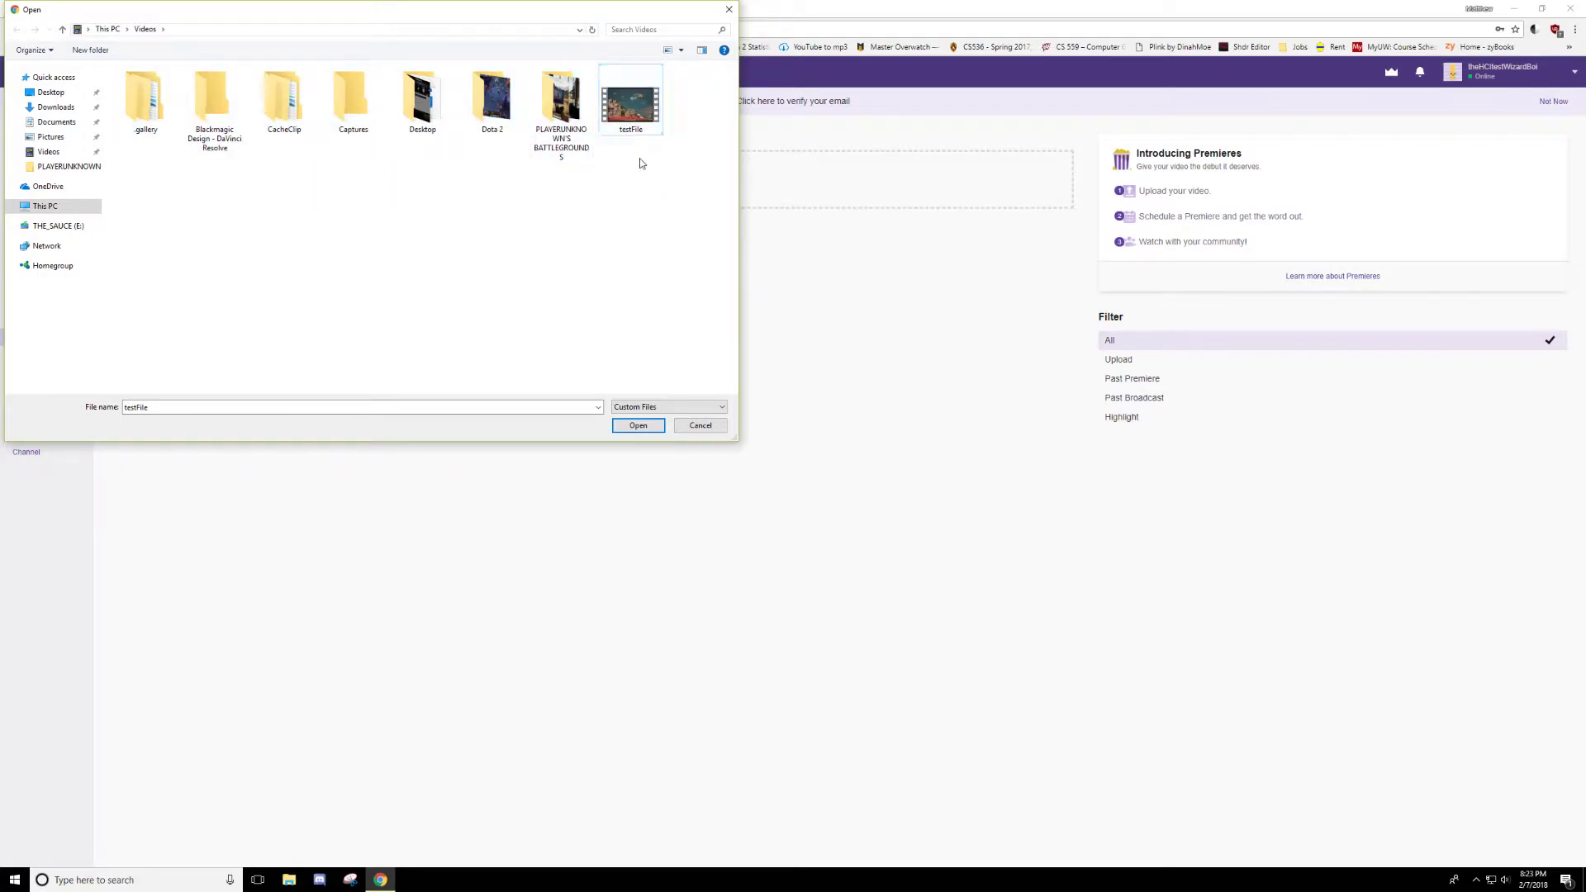
drag(583, 12, 609, 286)
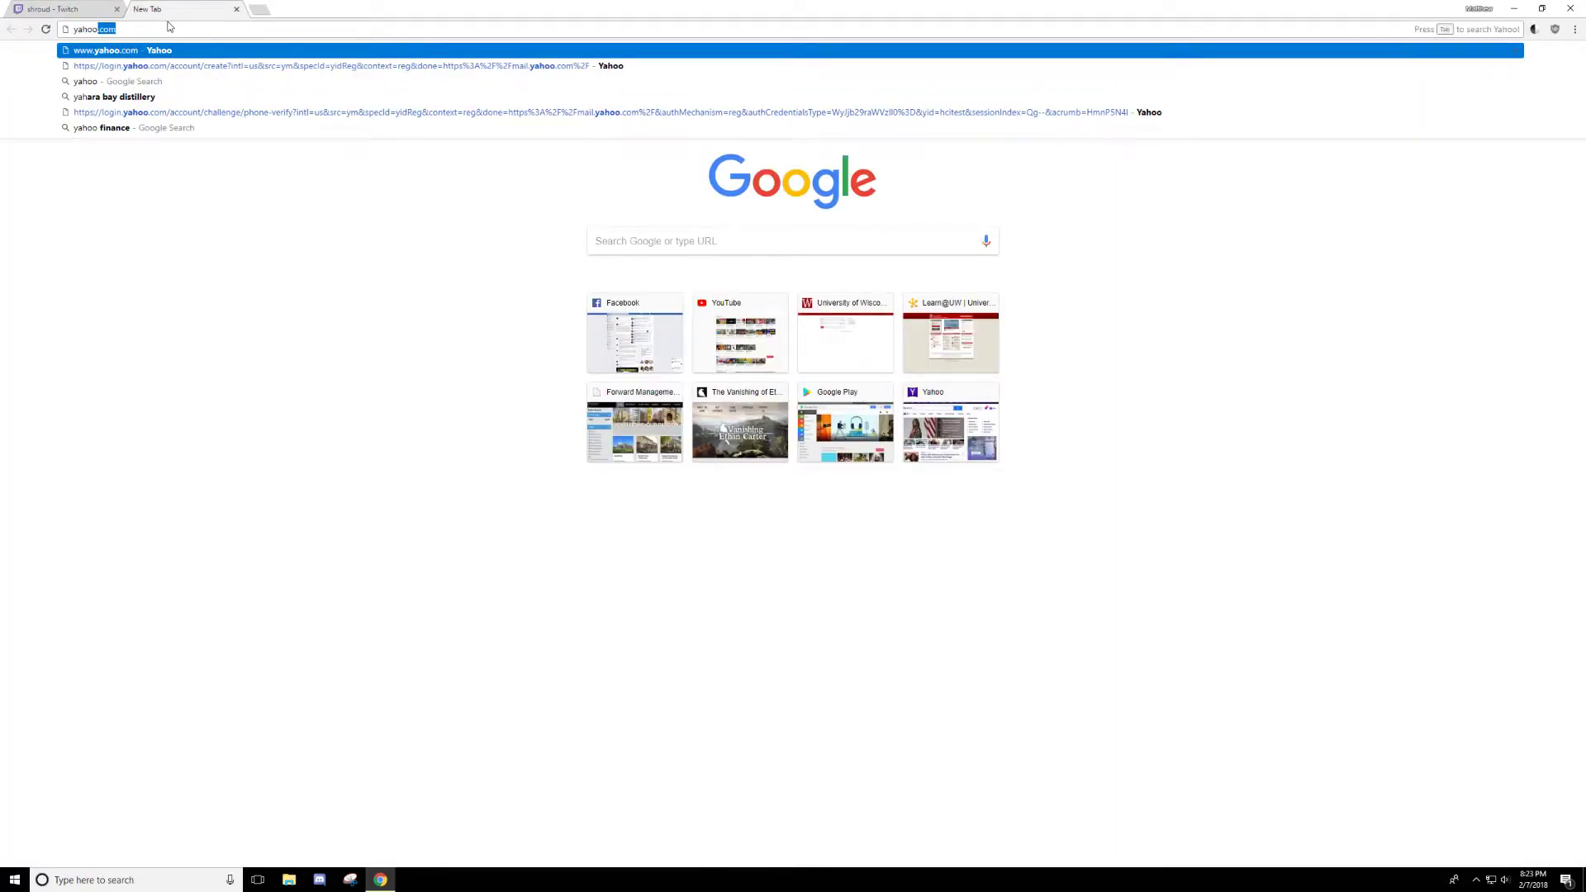
text(hoo)
Load yahoo.com, sign in with the saved account and password, and go to Yahoo Mail
key(Return)
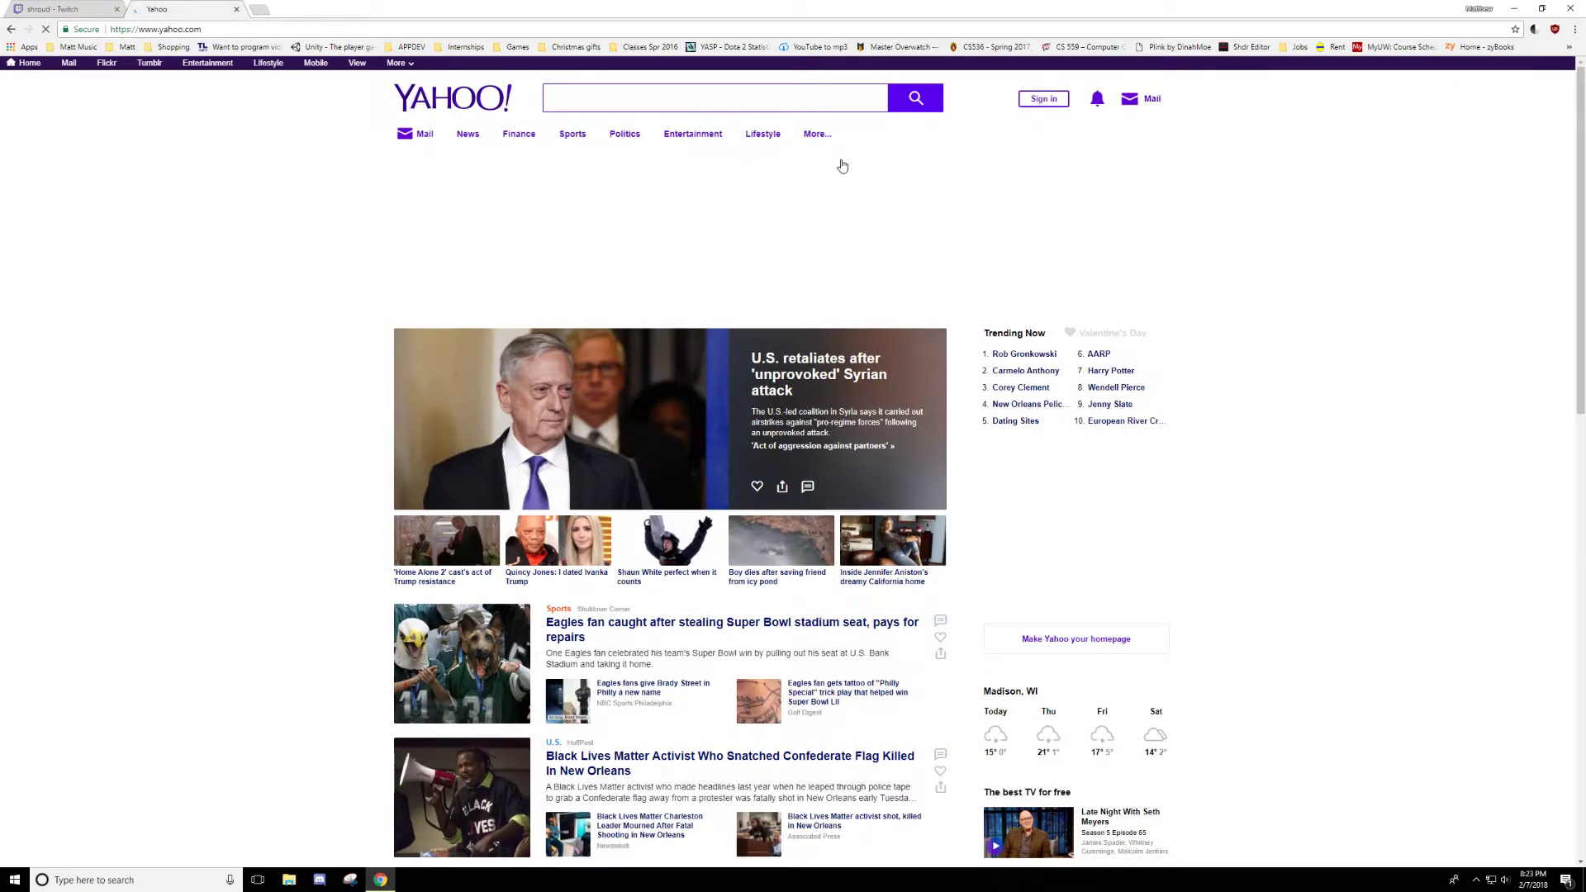
click(1045, 98)
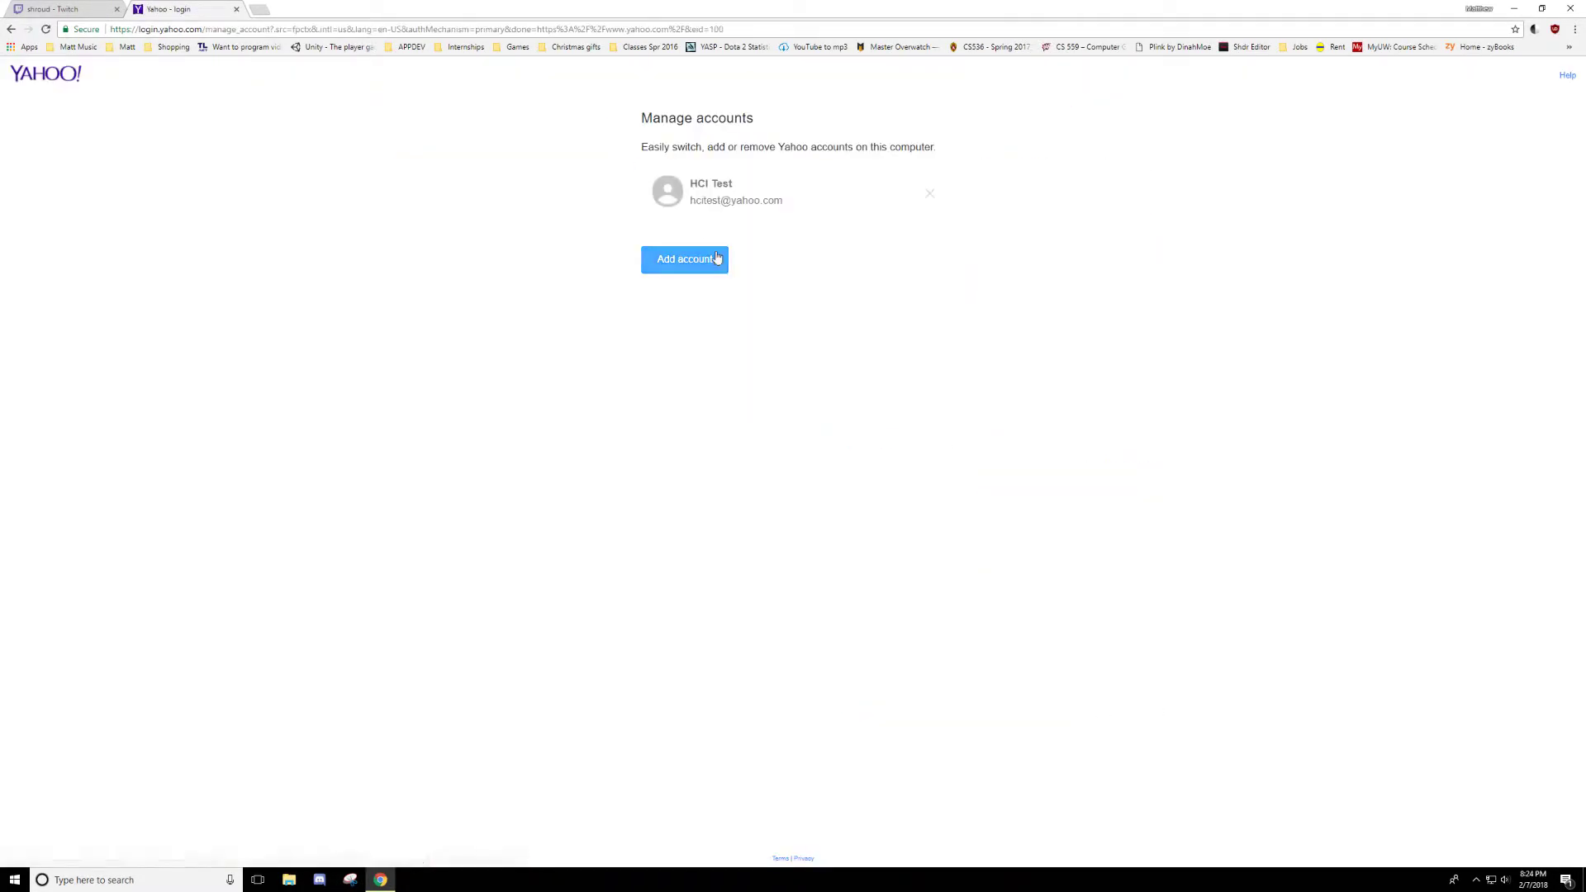
click(728, 199)
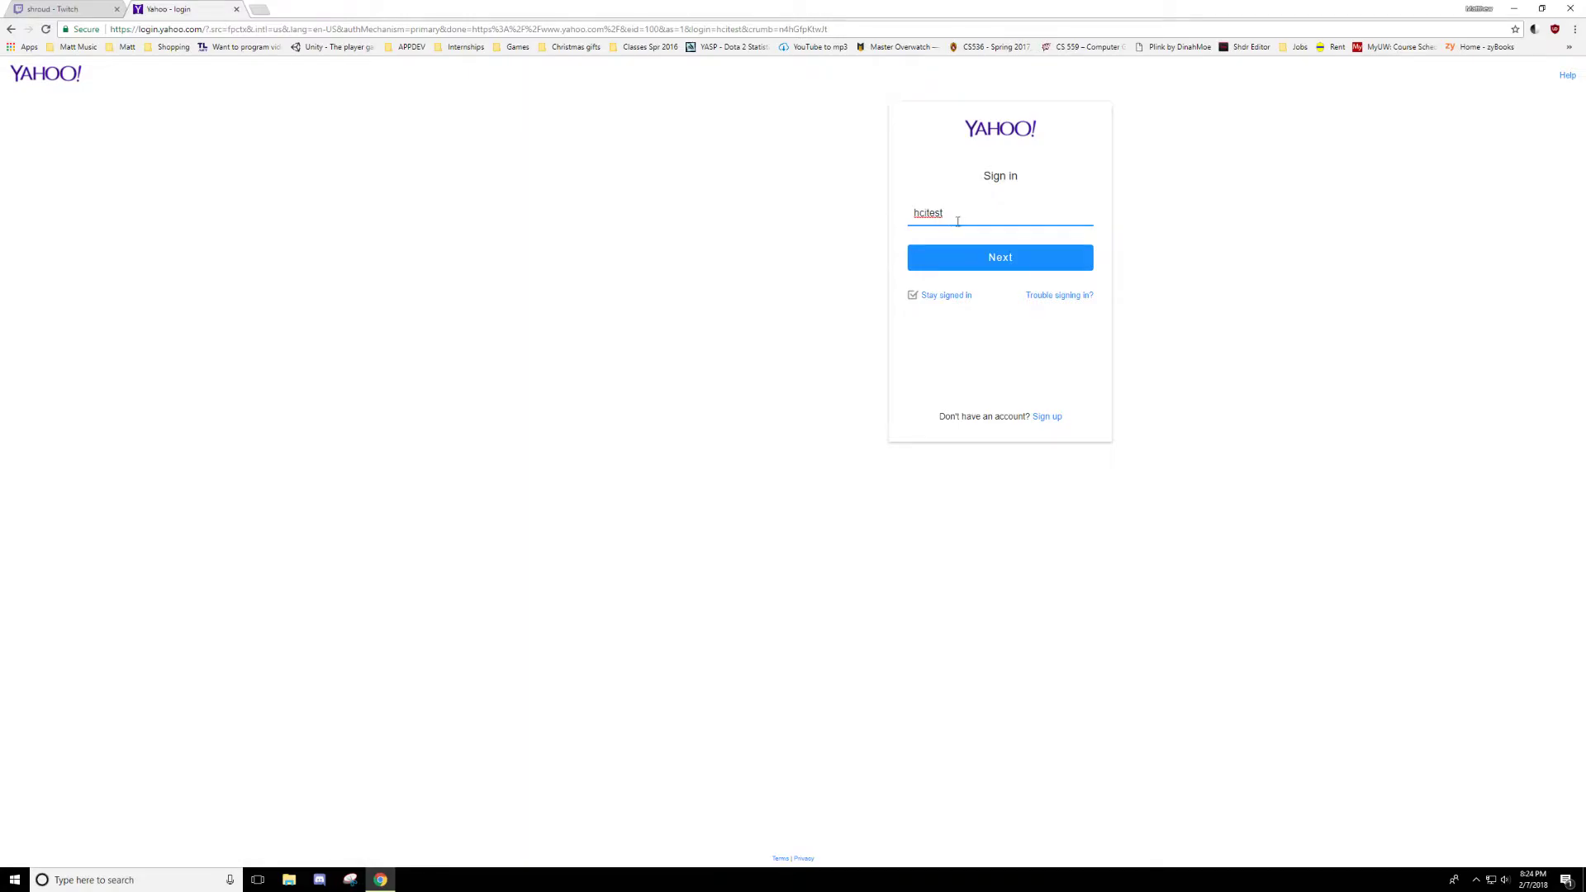
click(973, 257)
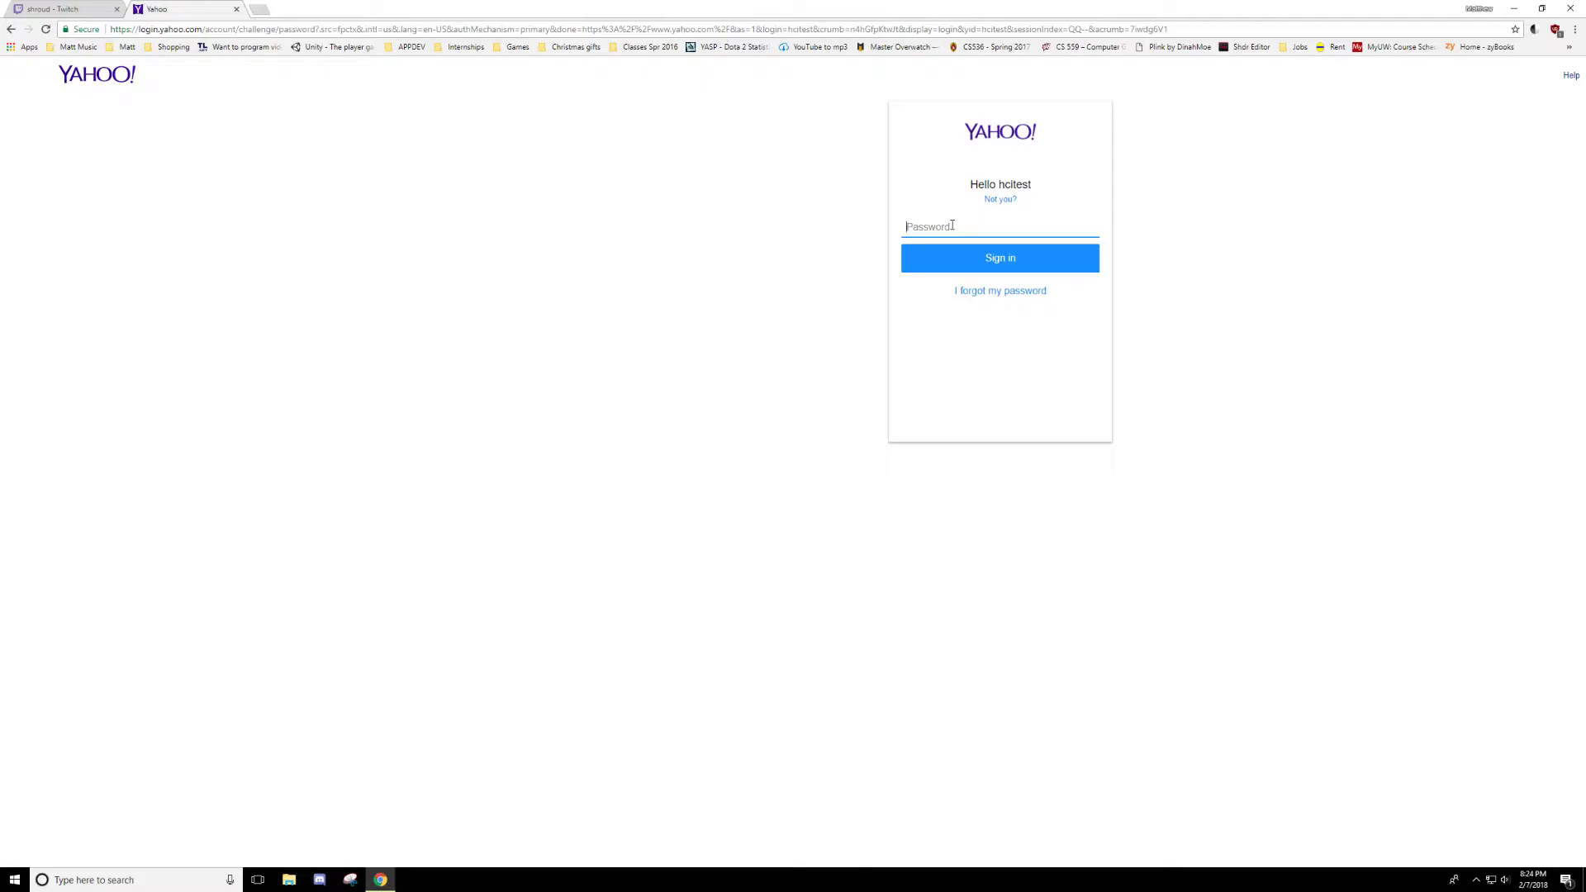
text(h)
key(Return)
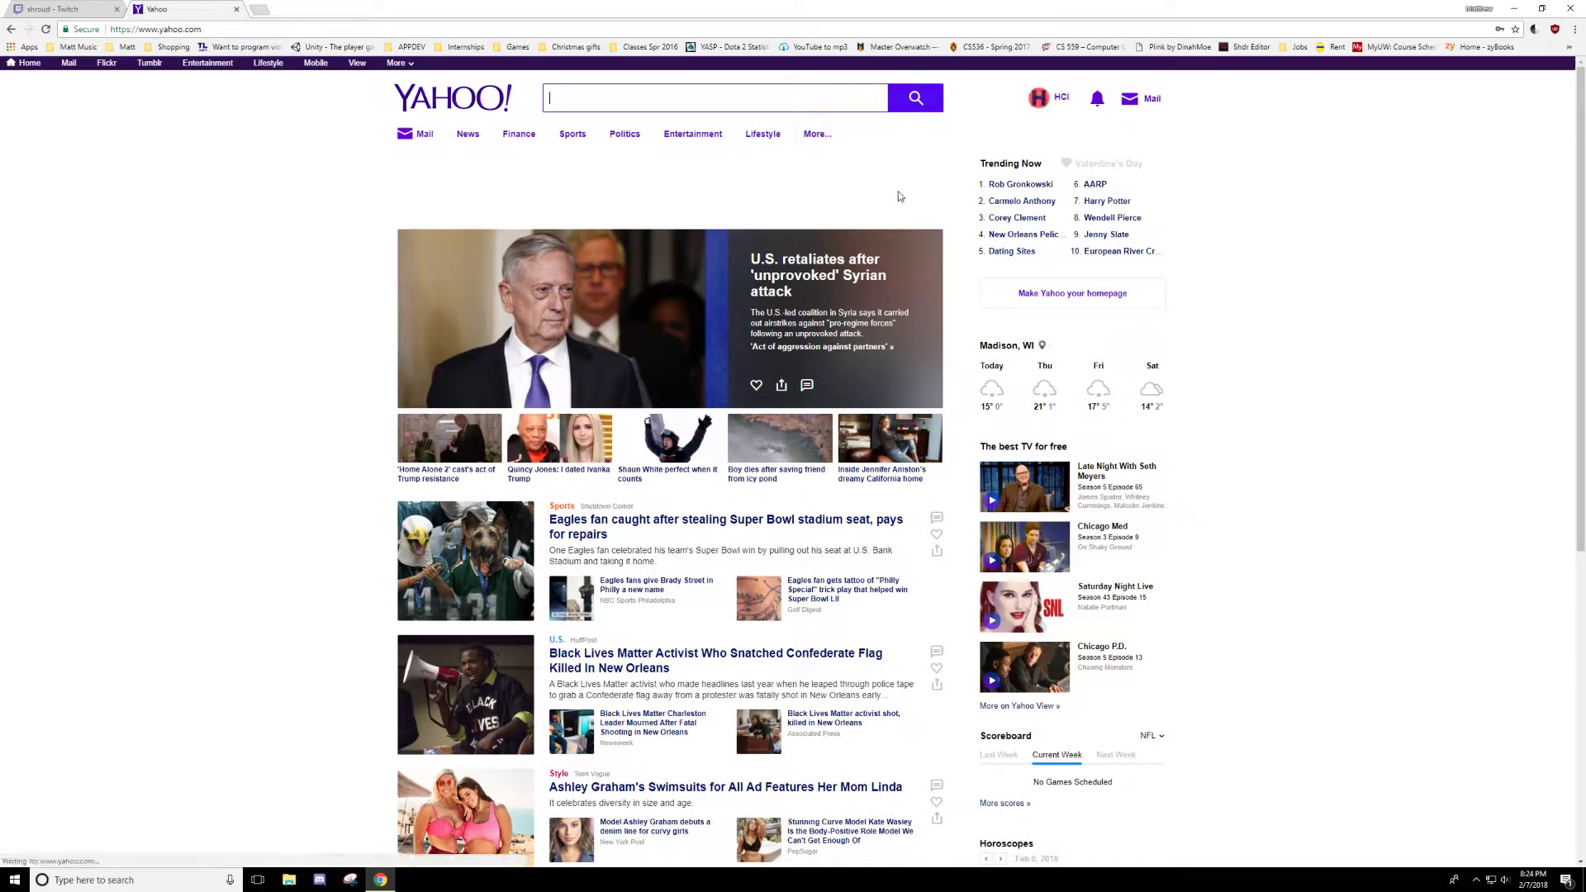
click(1141, 97)
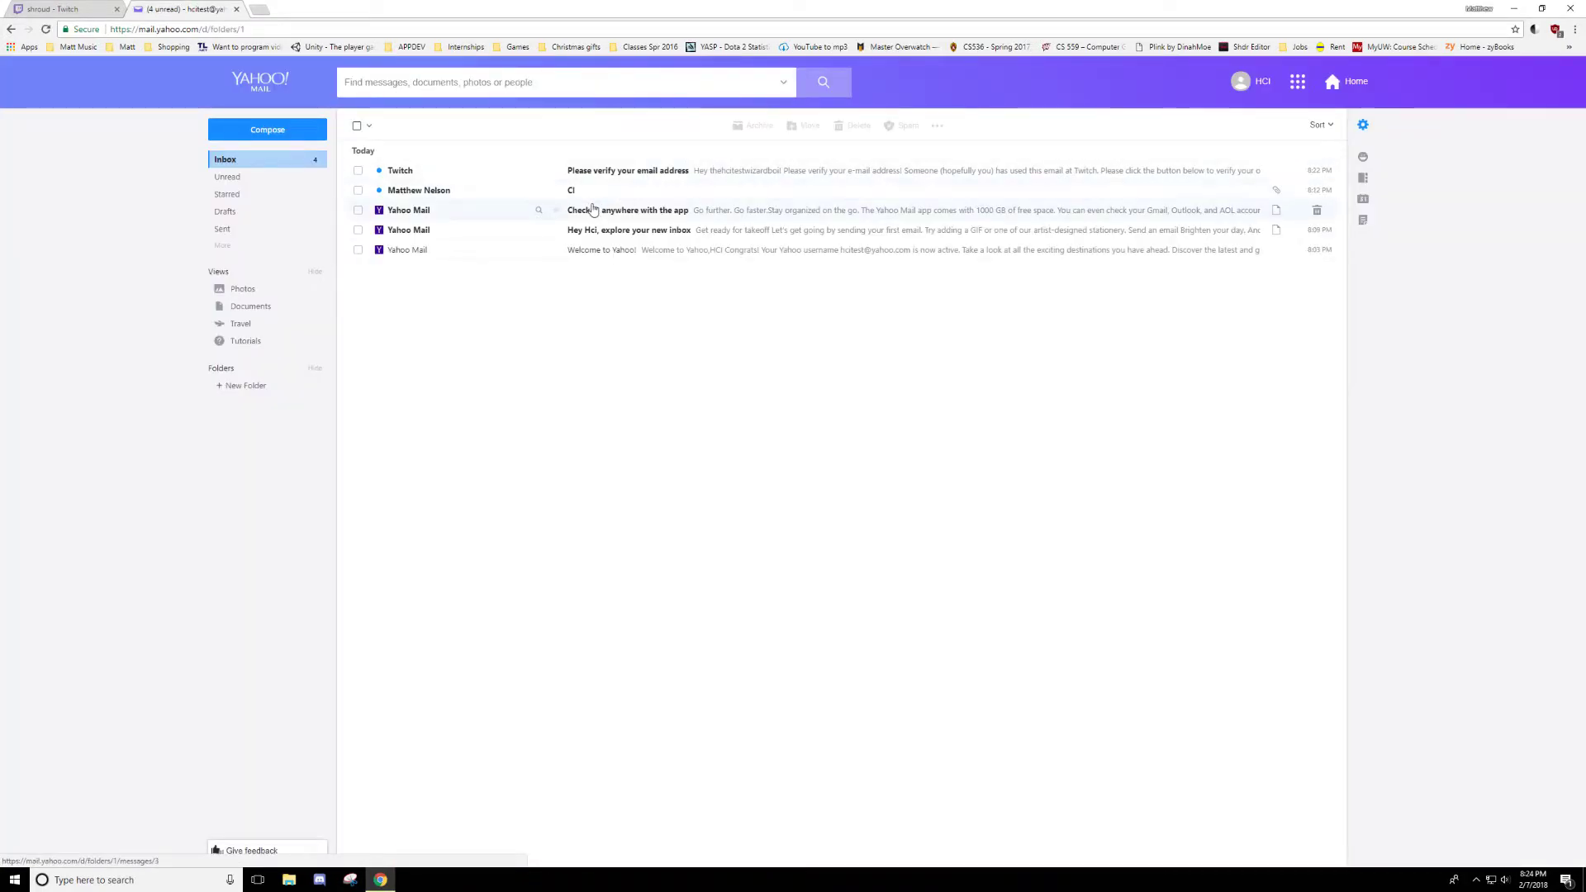
mouse_move(597, 192)
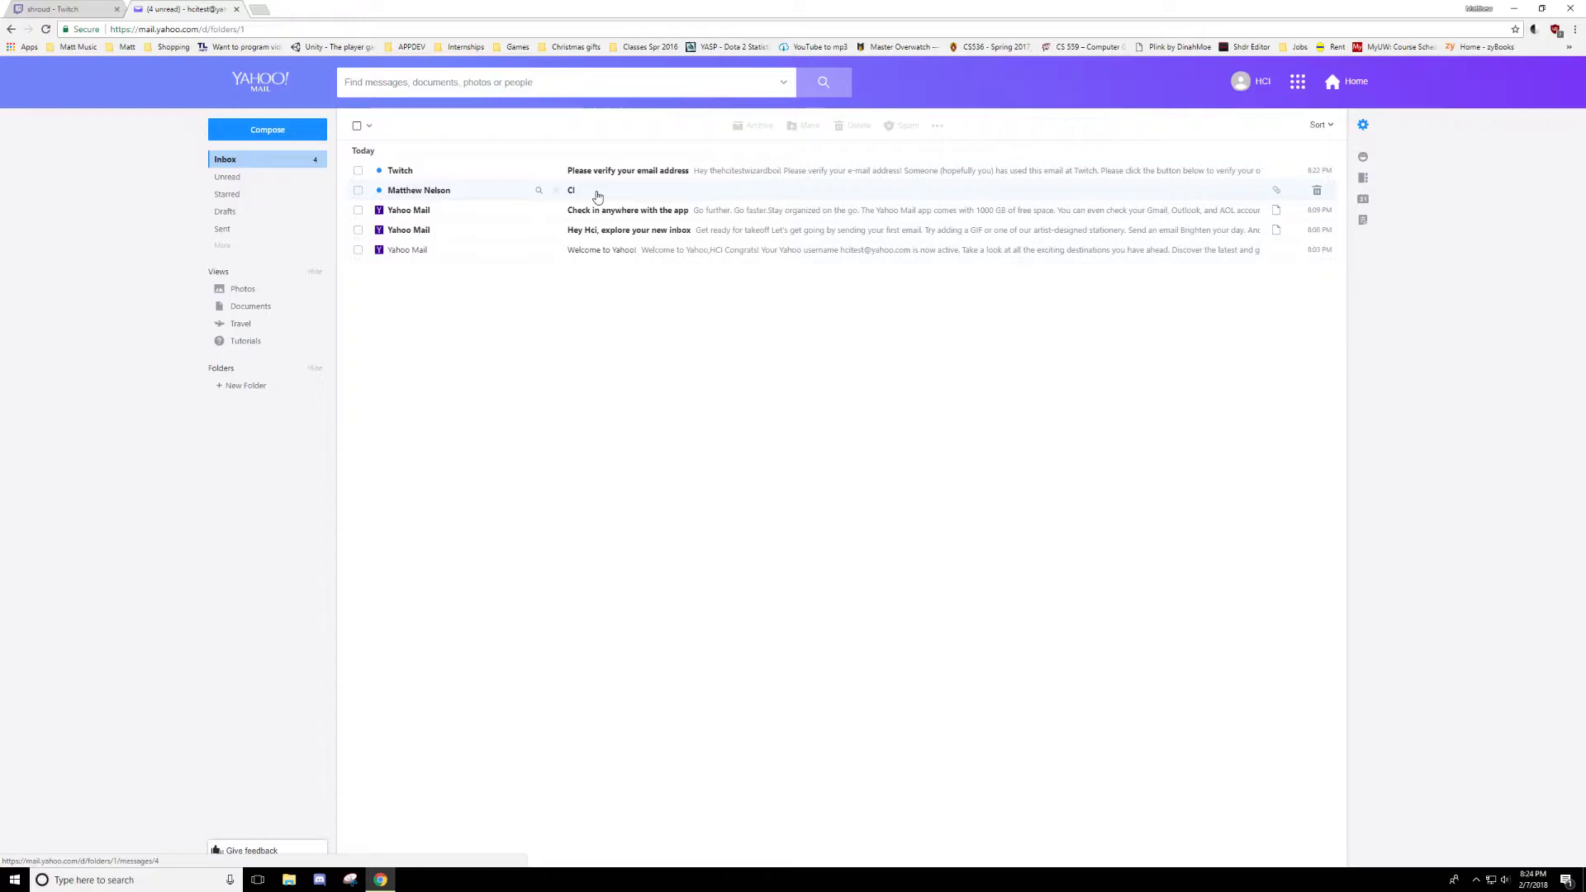
Download the pic.PNG and testFile.mp4 attachments from the email and return to the Twitch tab
click(596, 191)
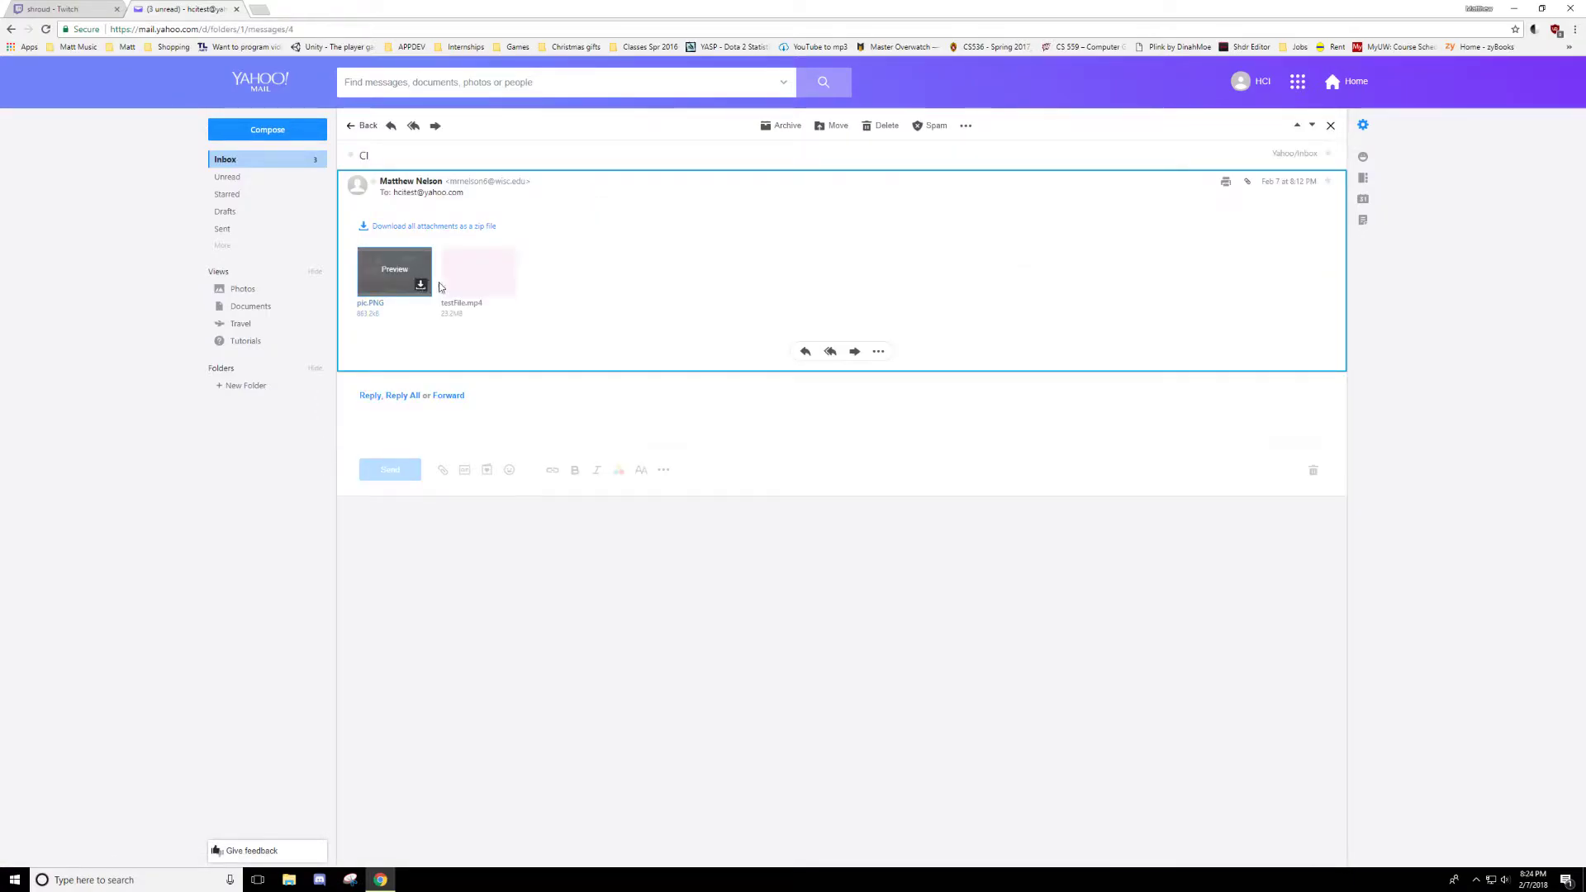
mouse_move(394, 273)
click(424, 290)
mouse_move(478, 274)
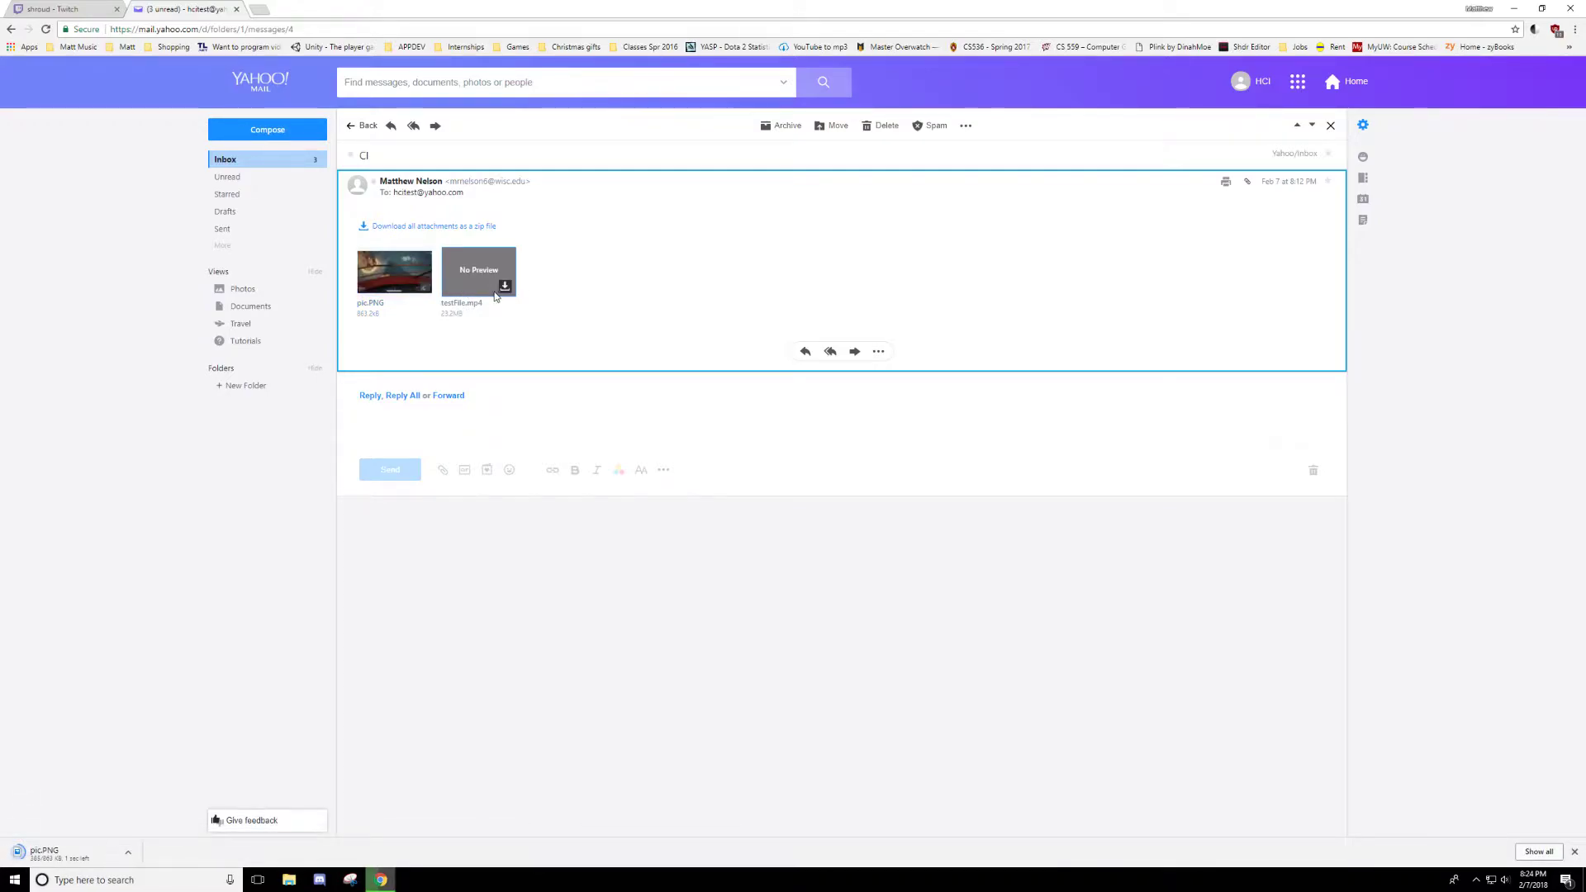
click(505, 289)
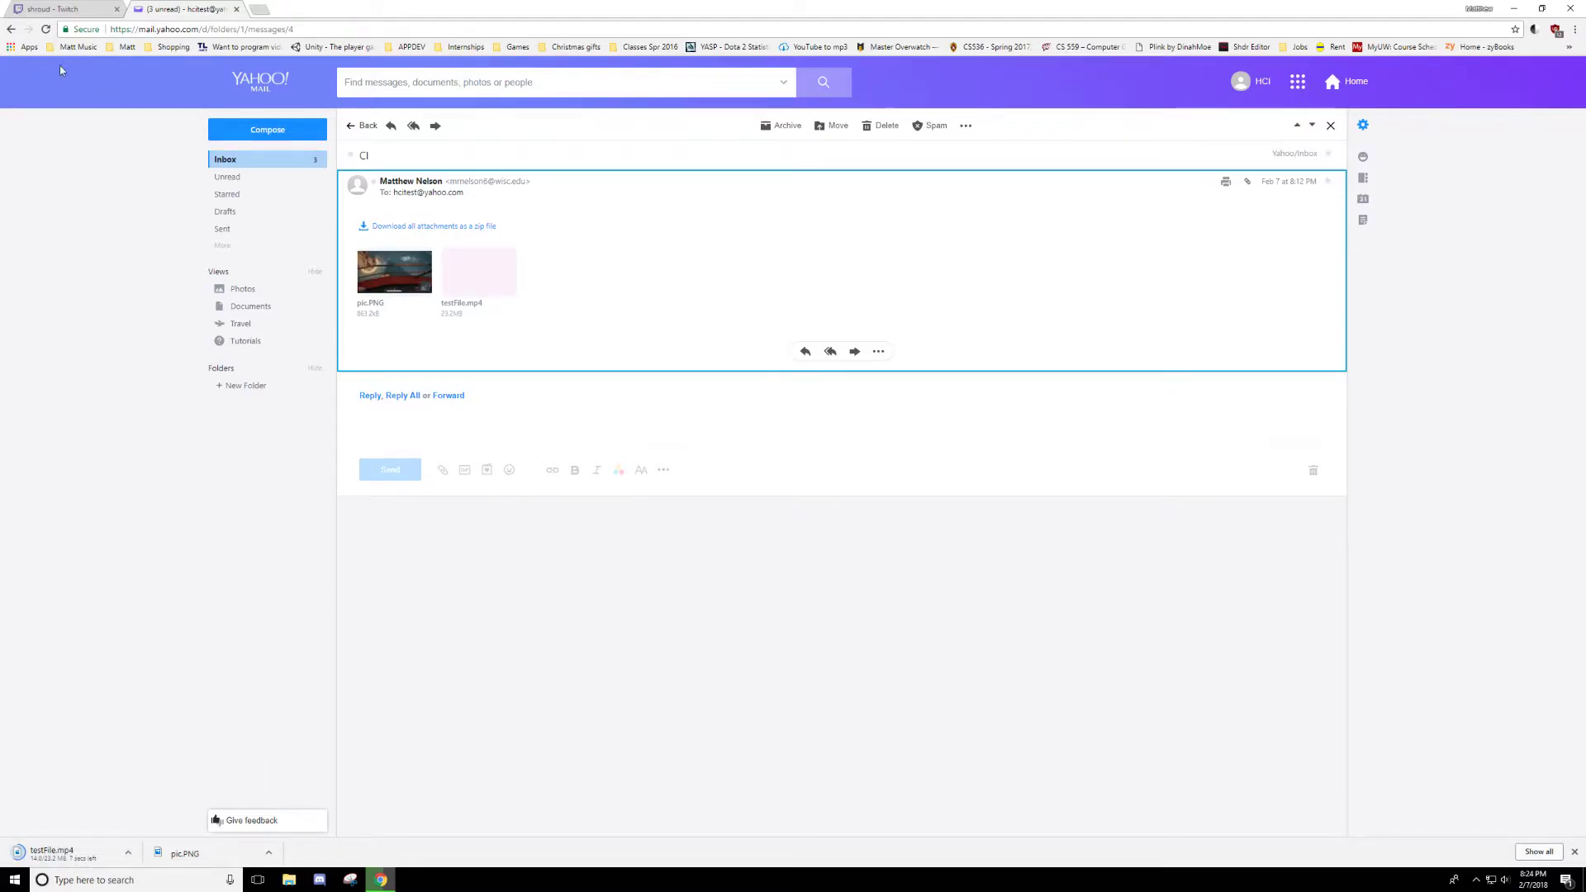
click(56, 9)
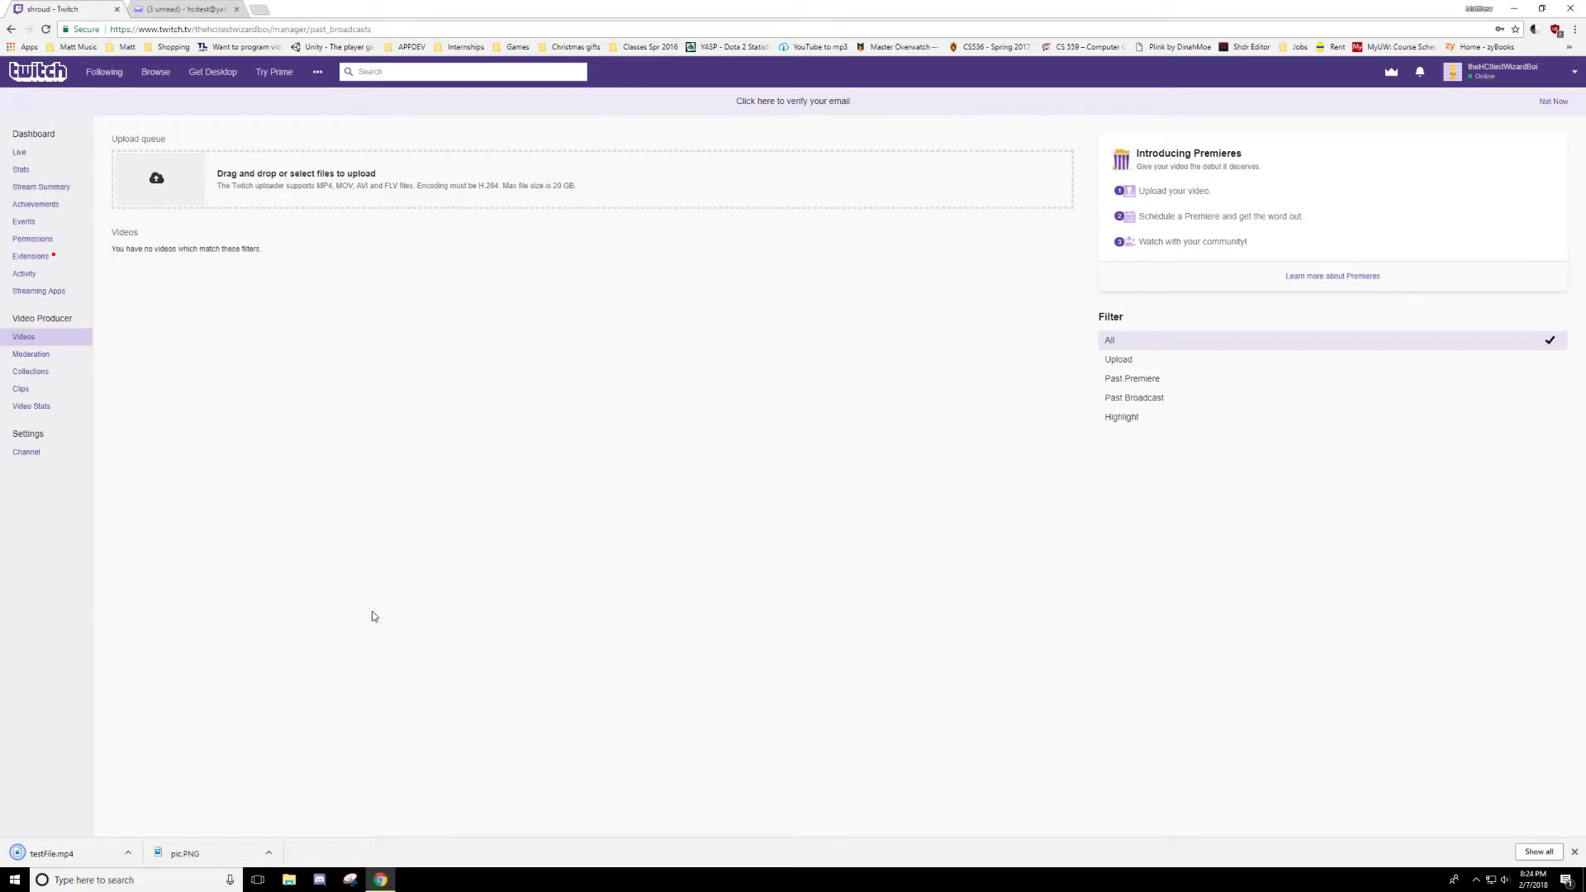
click(290, 880)
drag(414, 11, 815, 271)
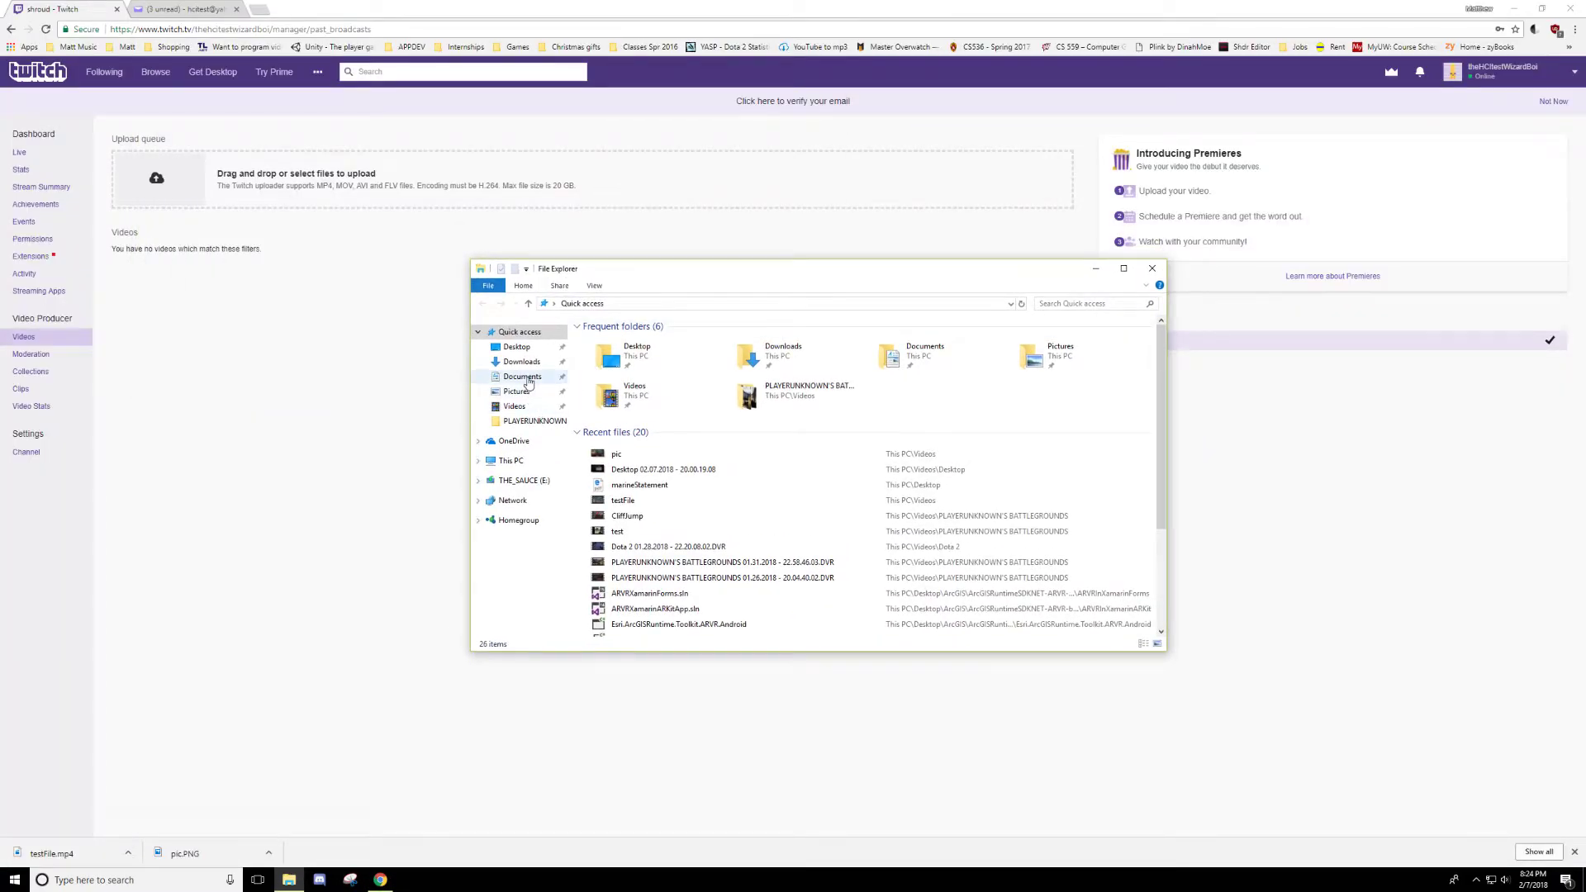
click(521, 361)
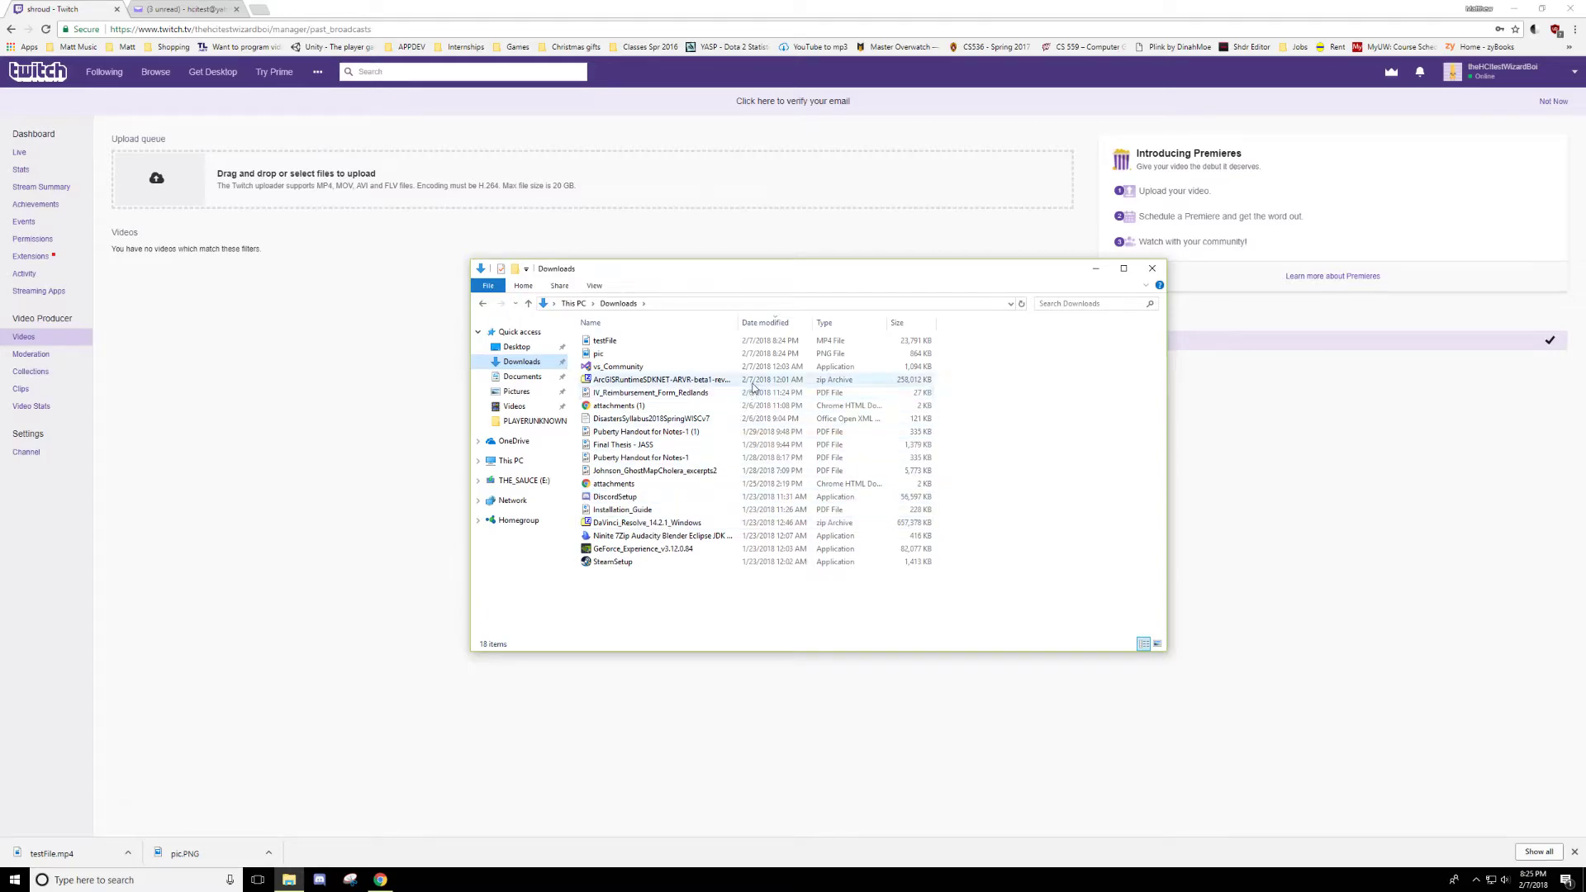
click(709, 341)
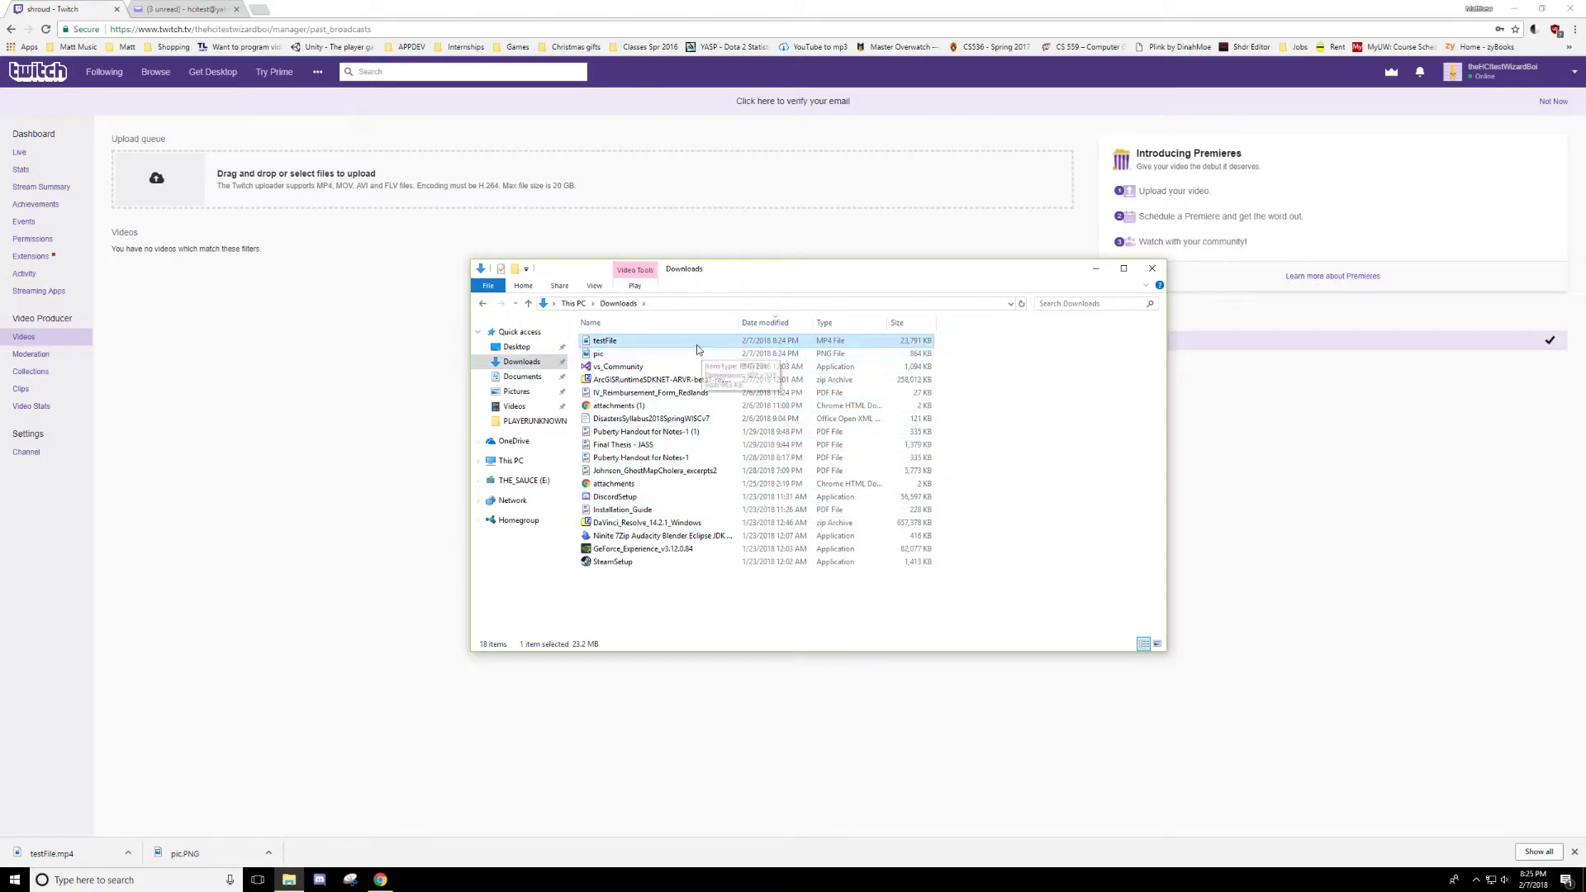
drag(697, 349, 401, 193)
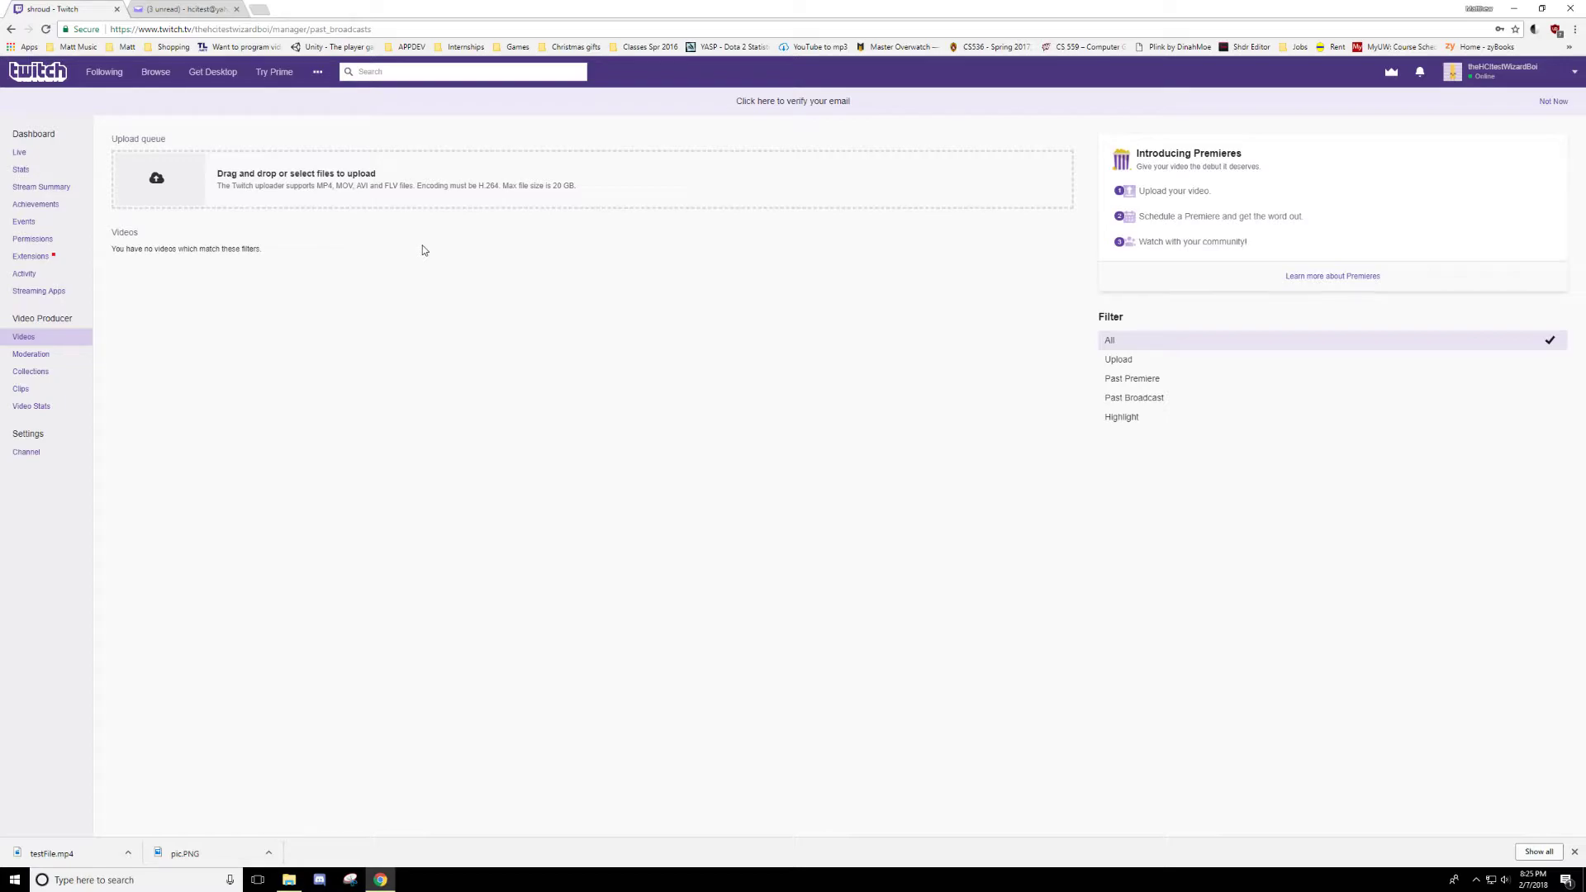
click(320, 880)
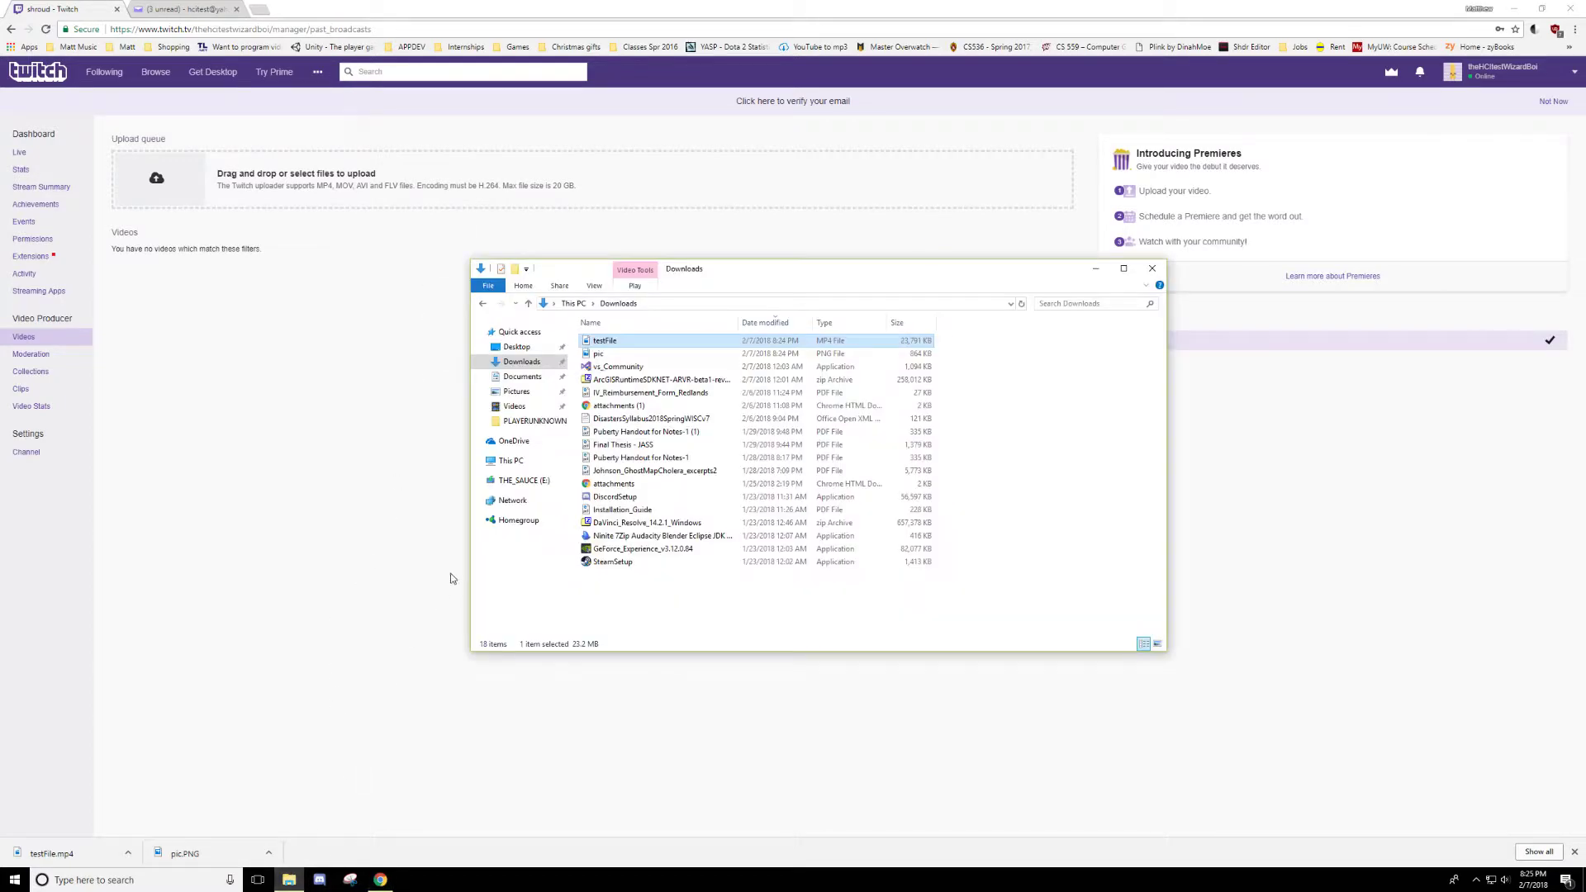
drag(605, 342, 176, 193)
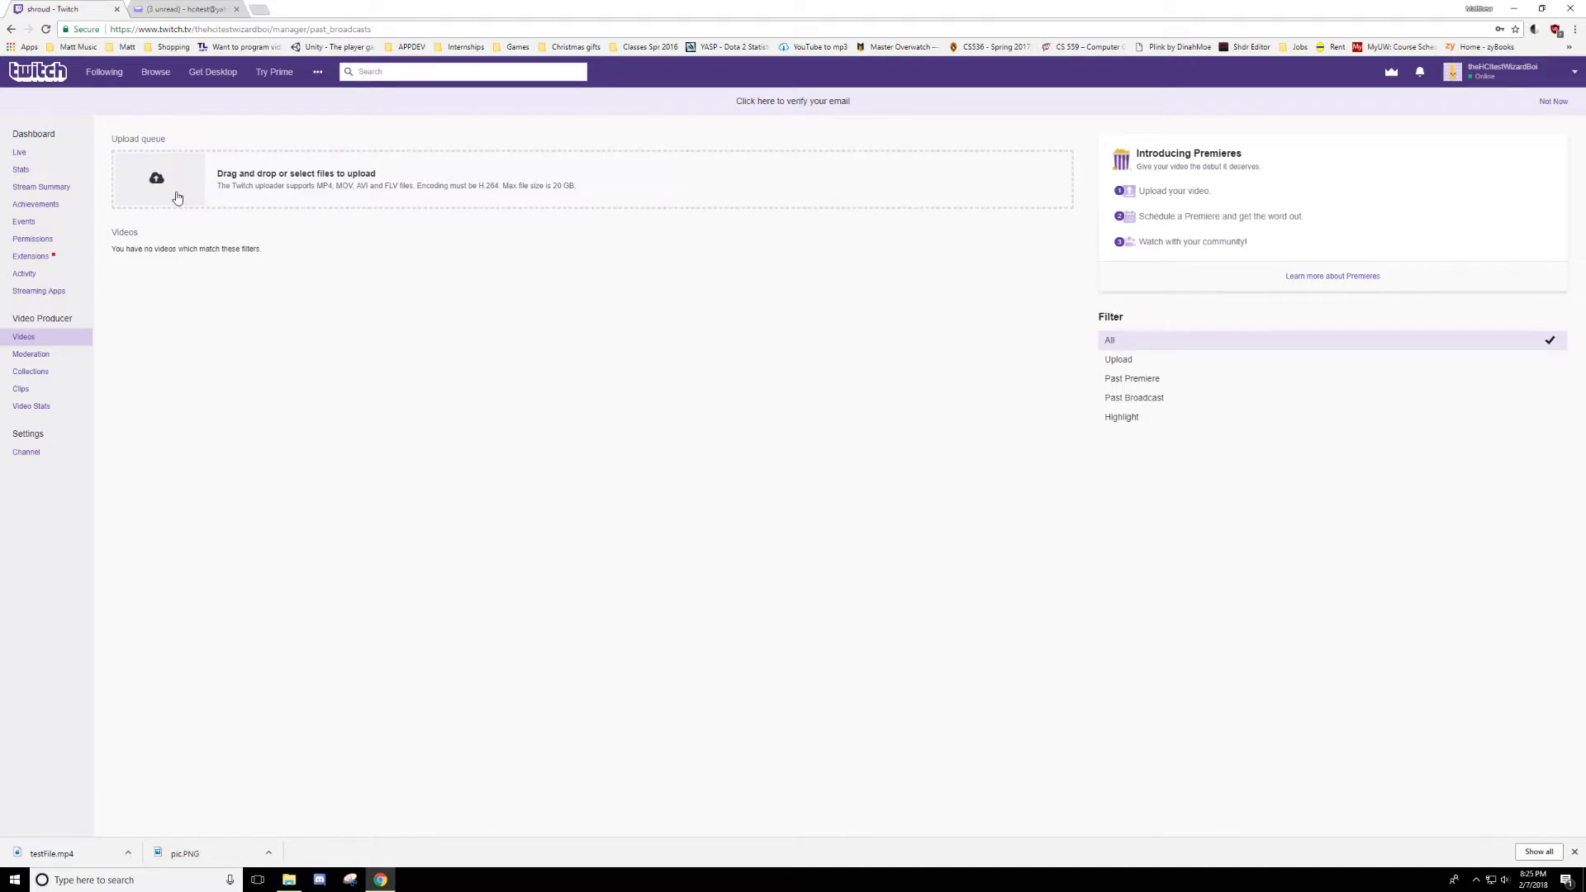
click(261, 179)
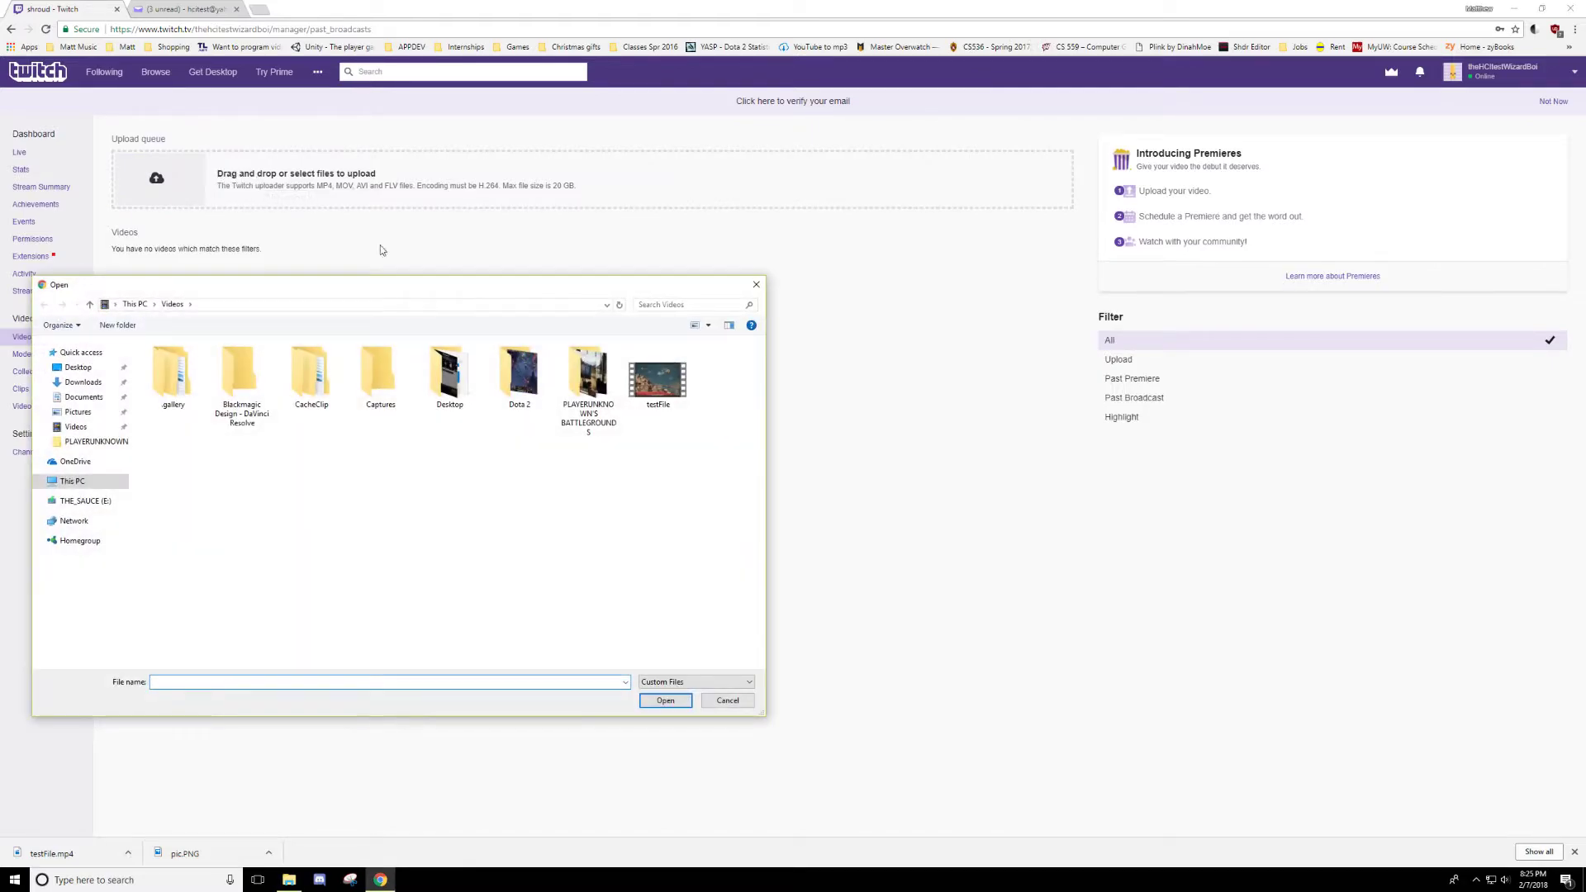
click(83, 383)
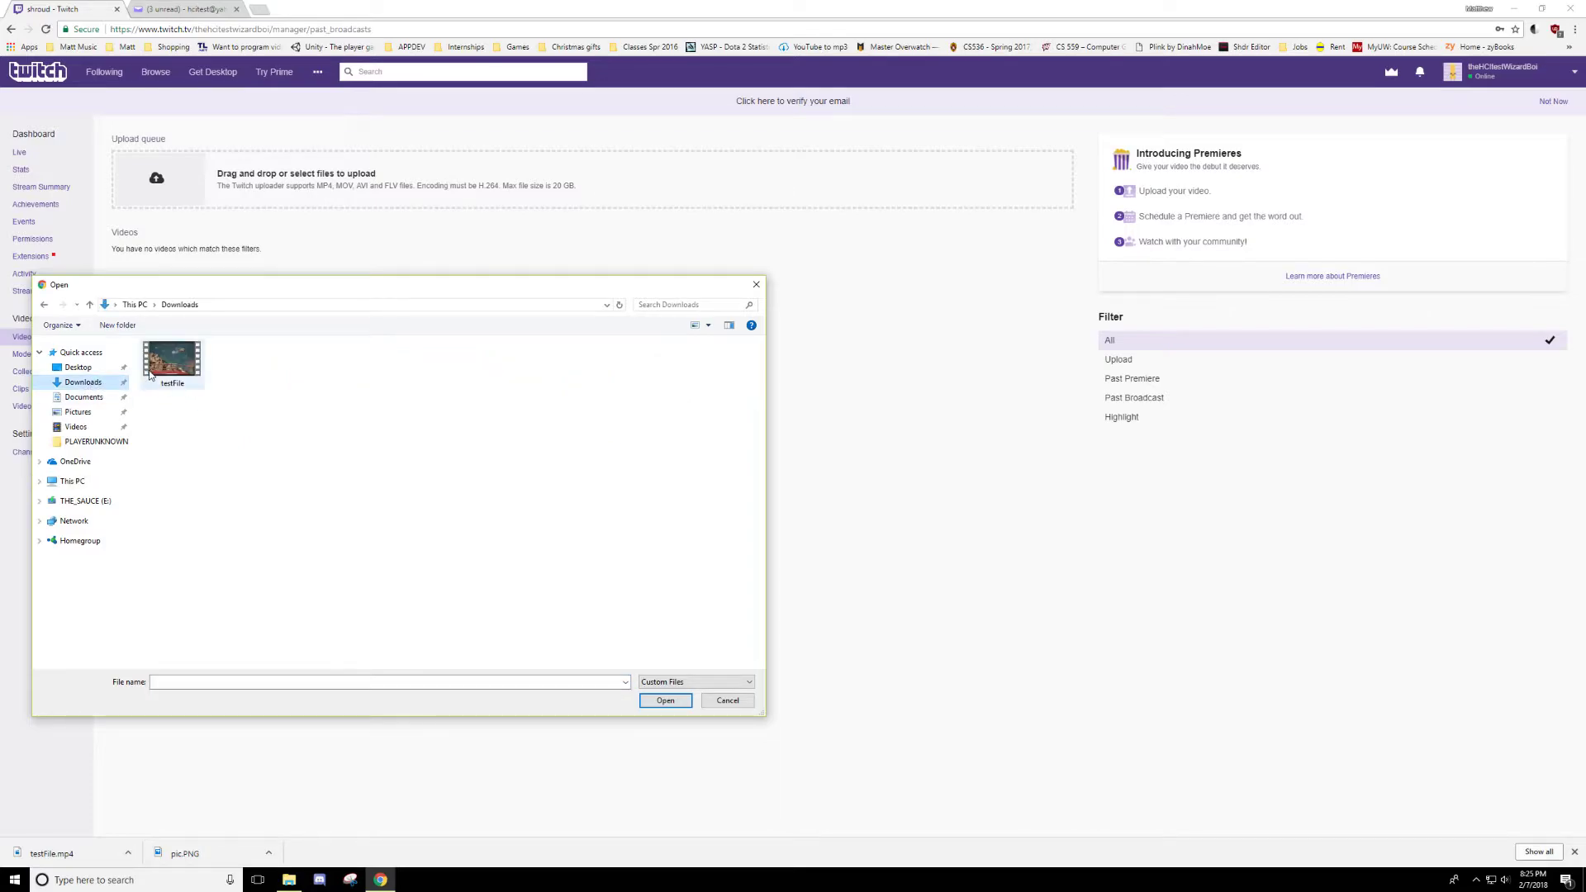
click(171, 365)
double_click(150, 374)
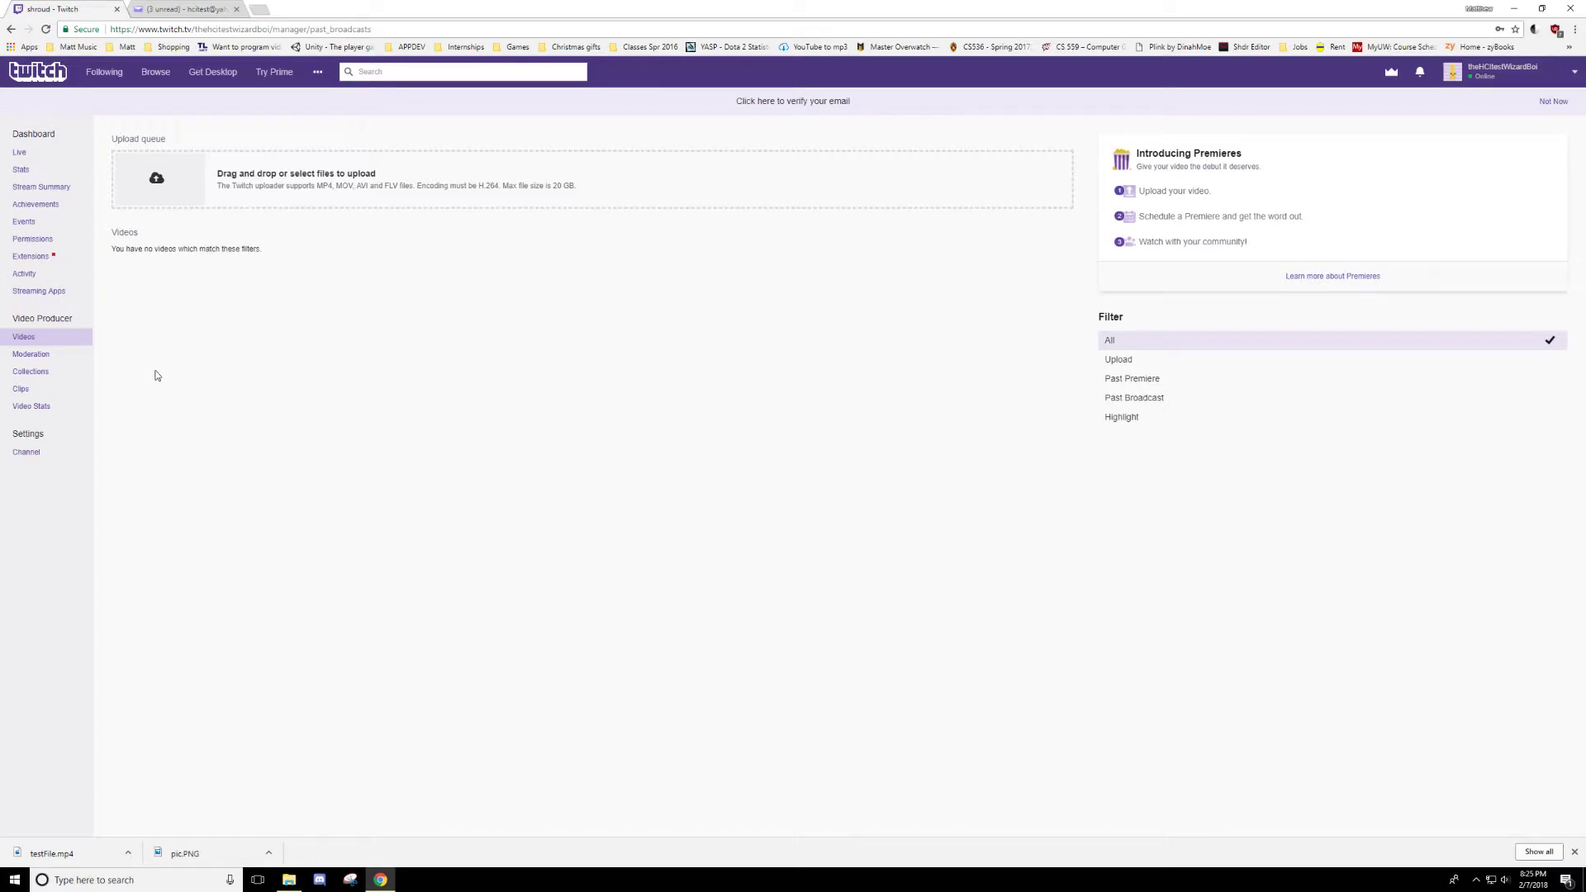
click(307, 186)
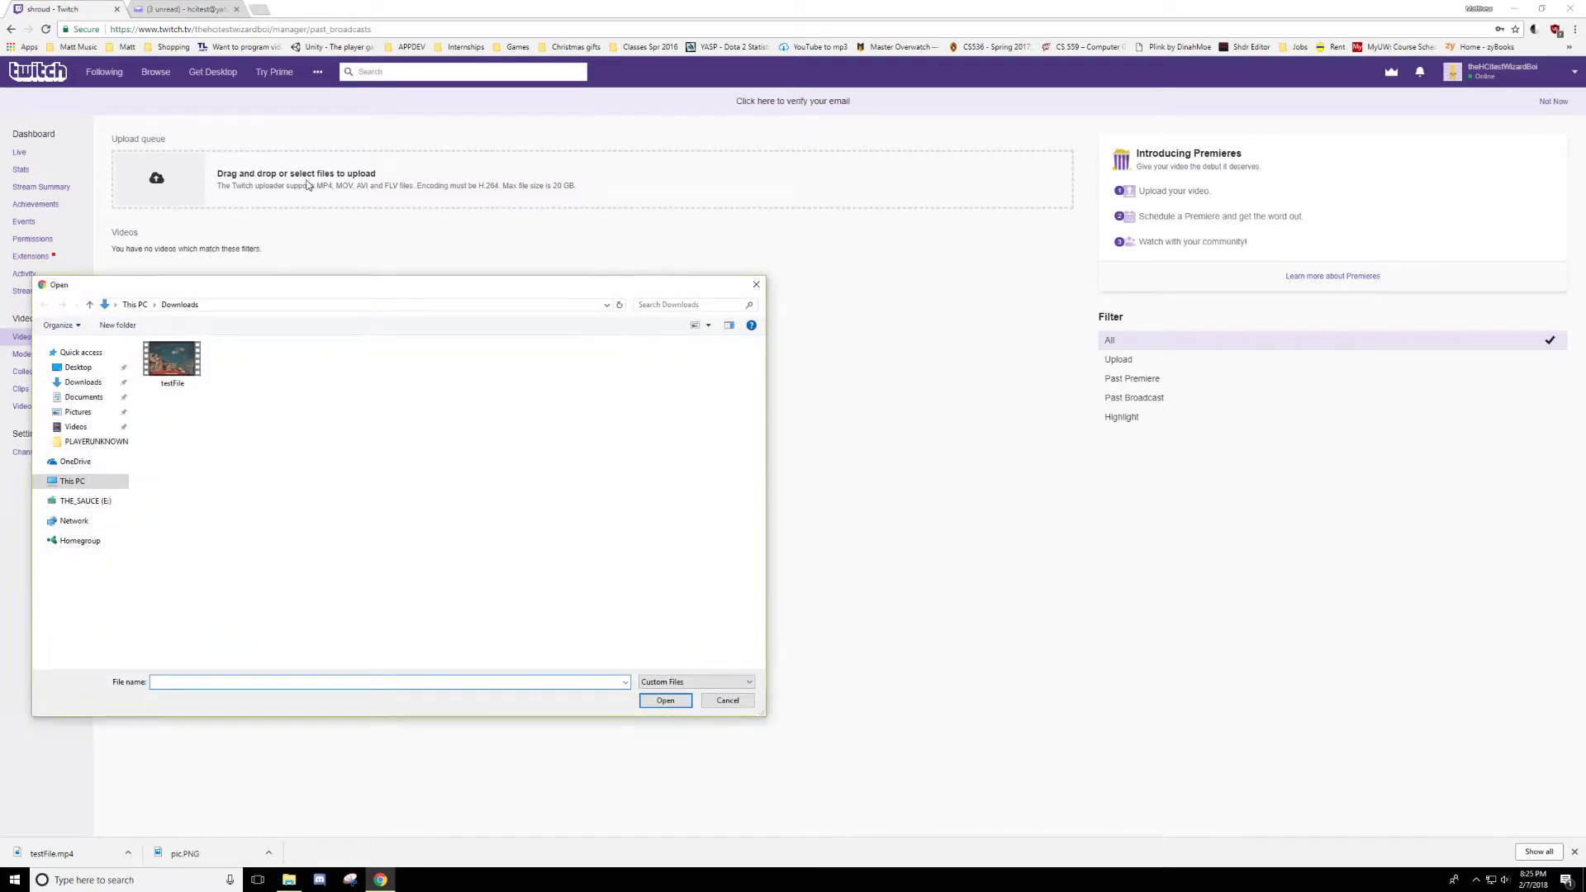
double_click(200, 363)
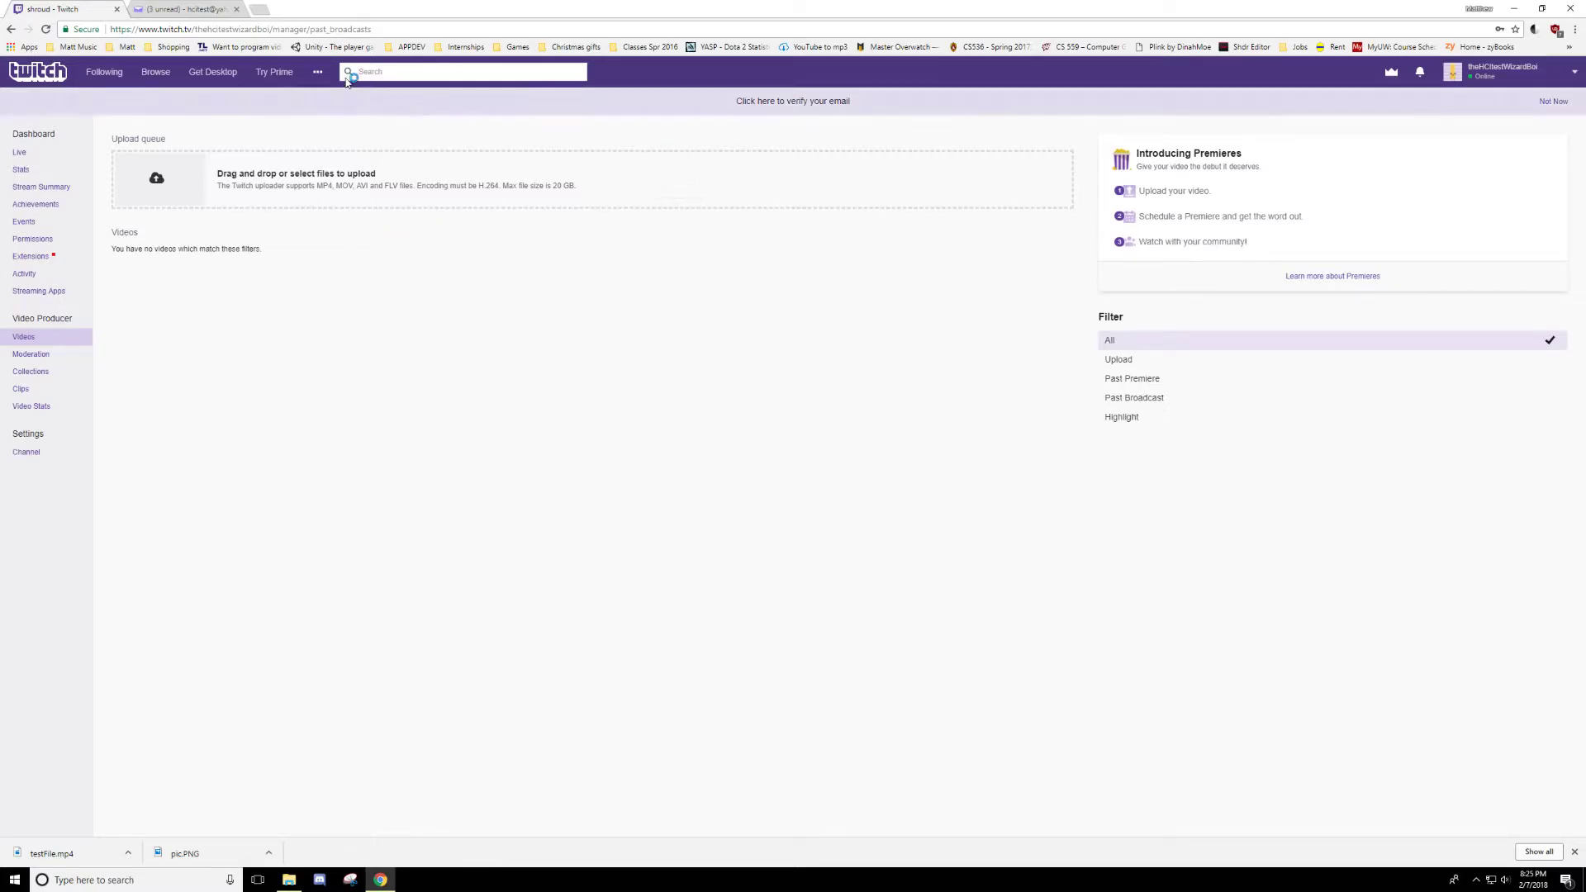
Verify the Twitch email address via the Yahoo Mail verification link, then return to Video Producer
click(164, 9)
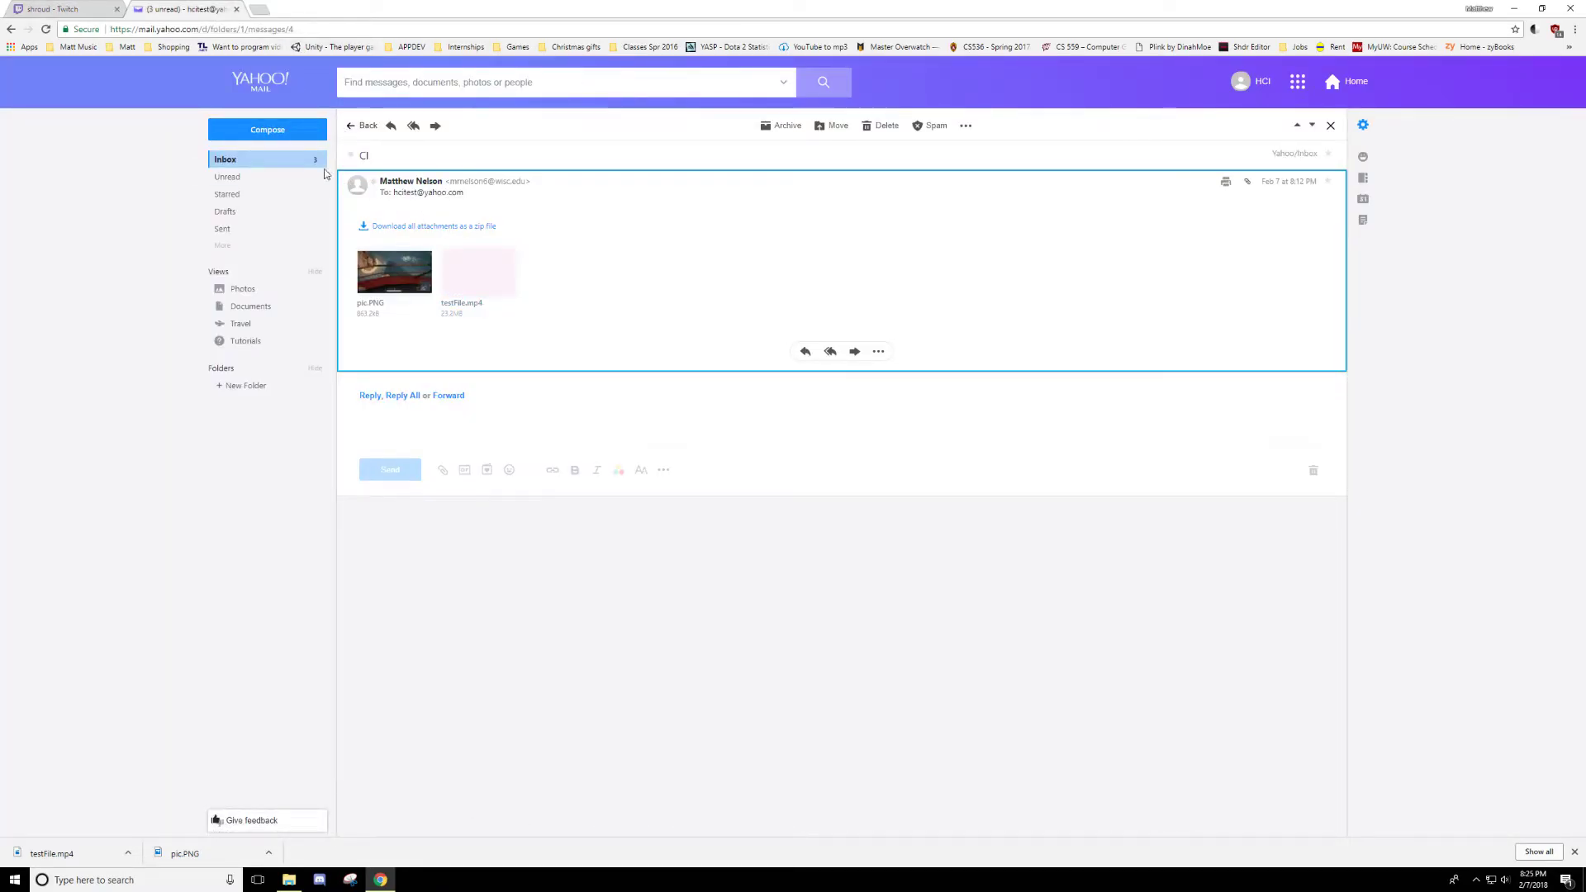
click(244, 162)
click(449, 170)
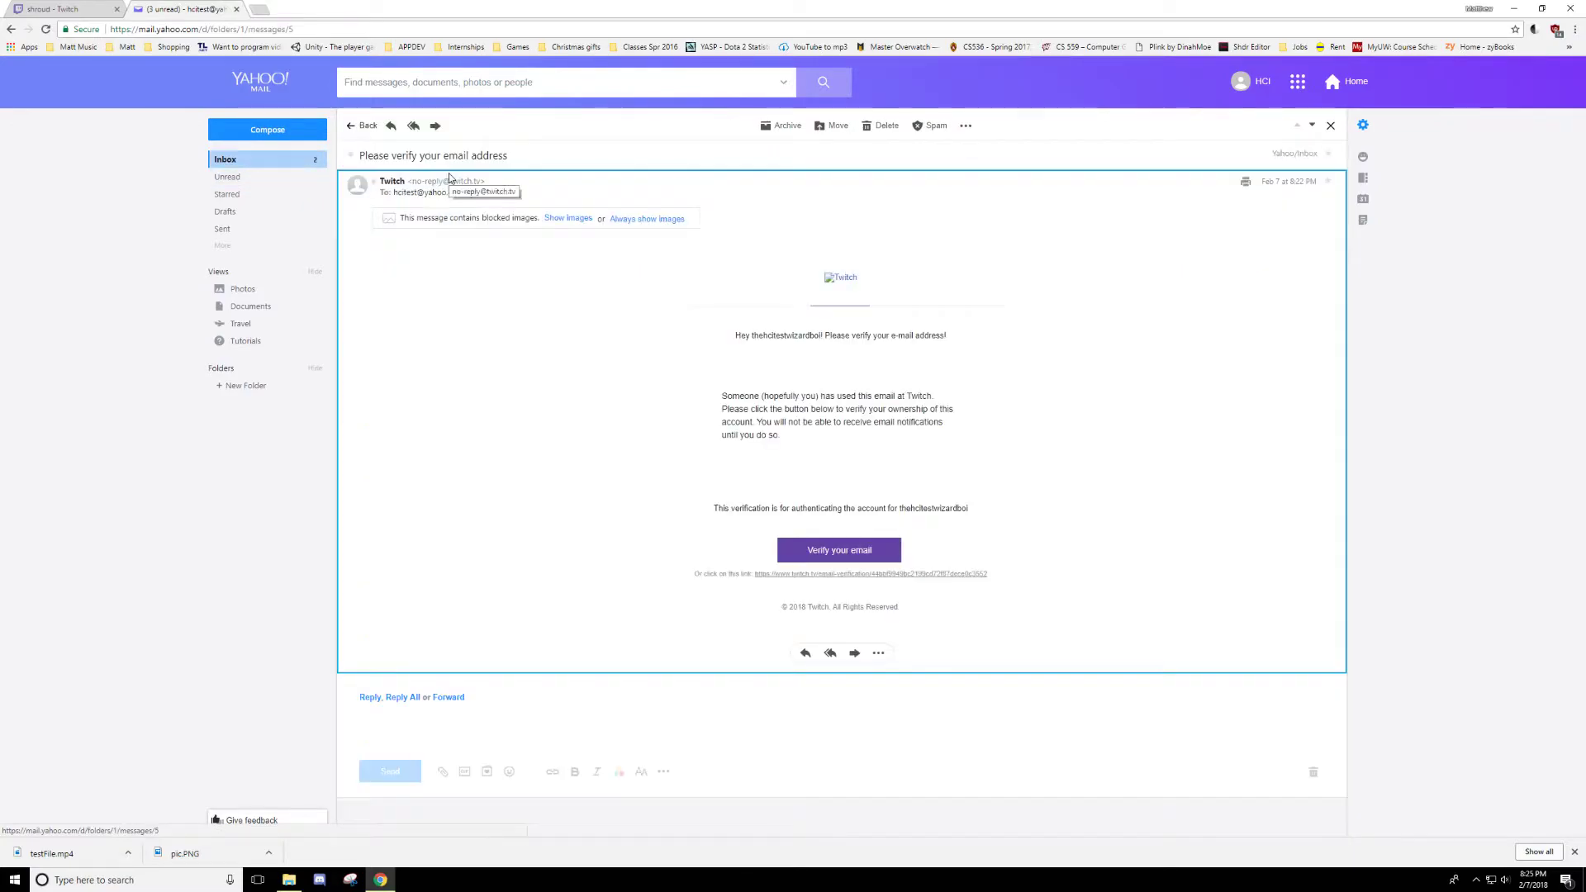
click(823, 549)
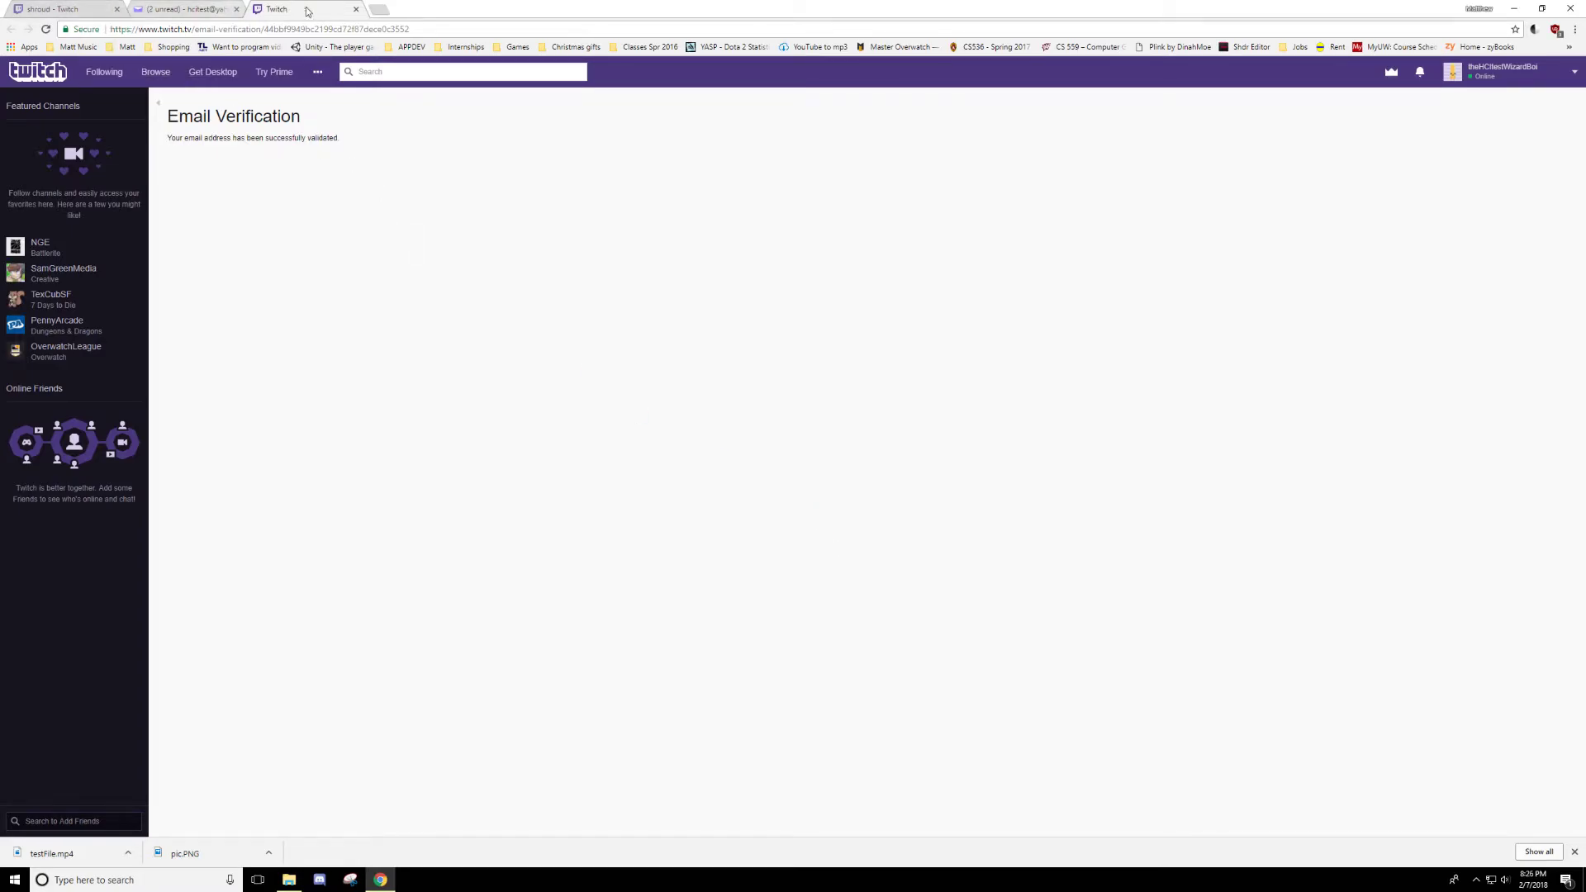
click(357, 11)
click(62, 9)
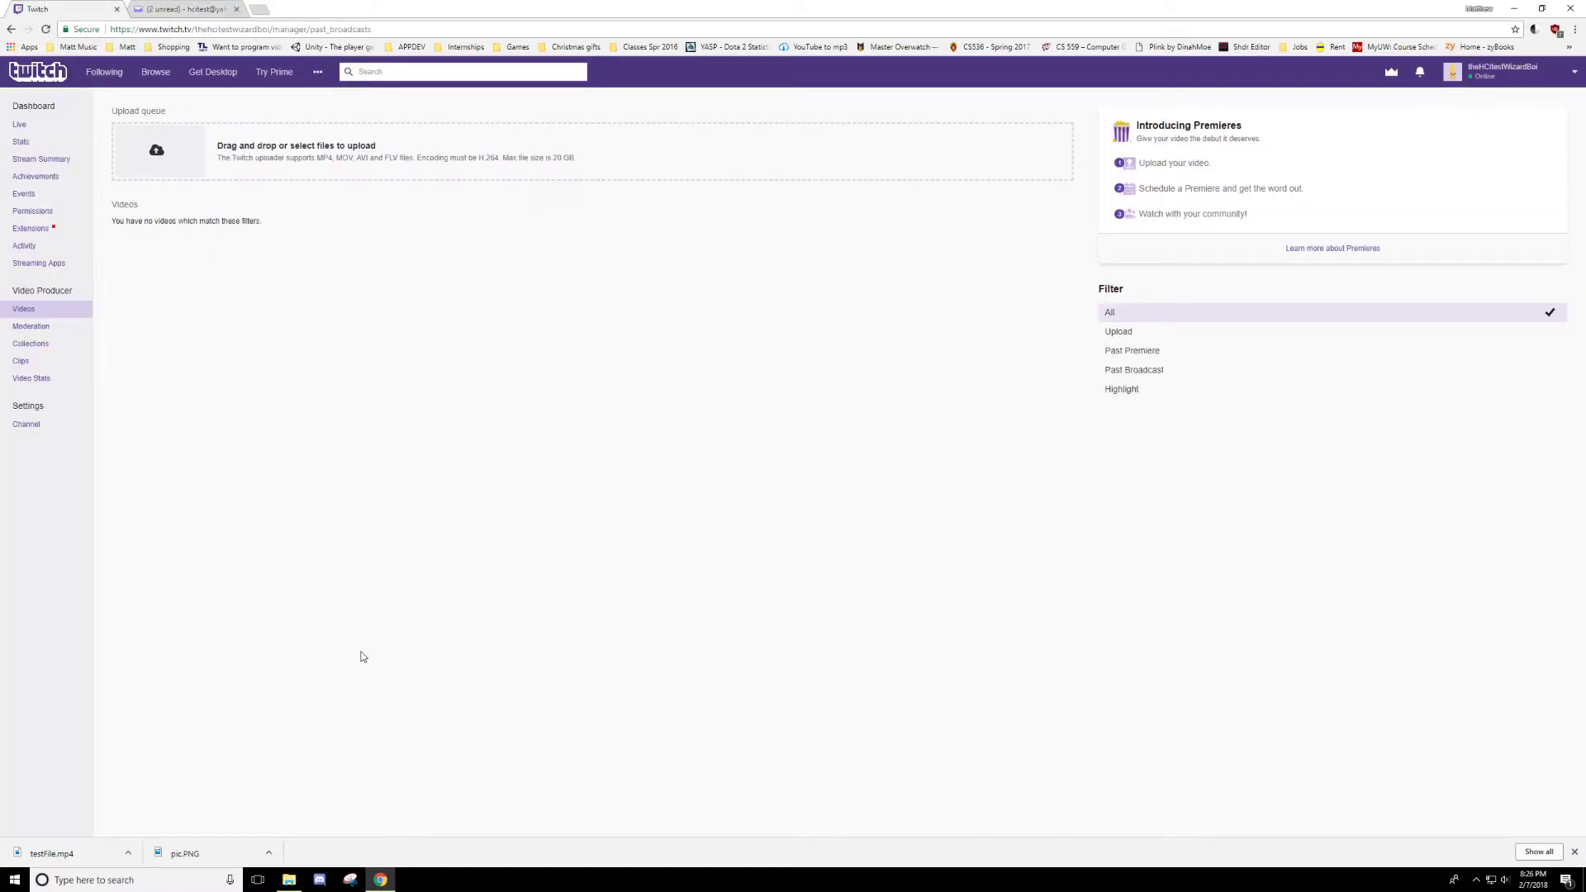
Drag testFile.mp4 from Downloads onto the upload drop zone and dismiss its Event Details panel
click(289, 880)
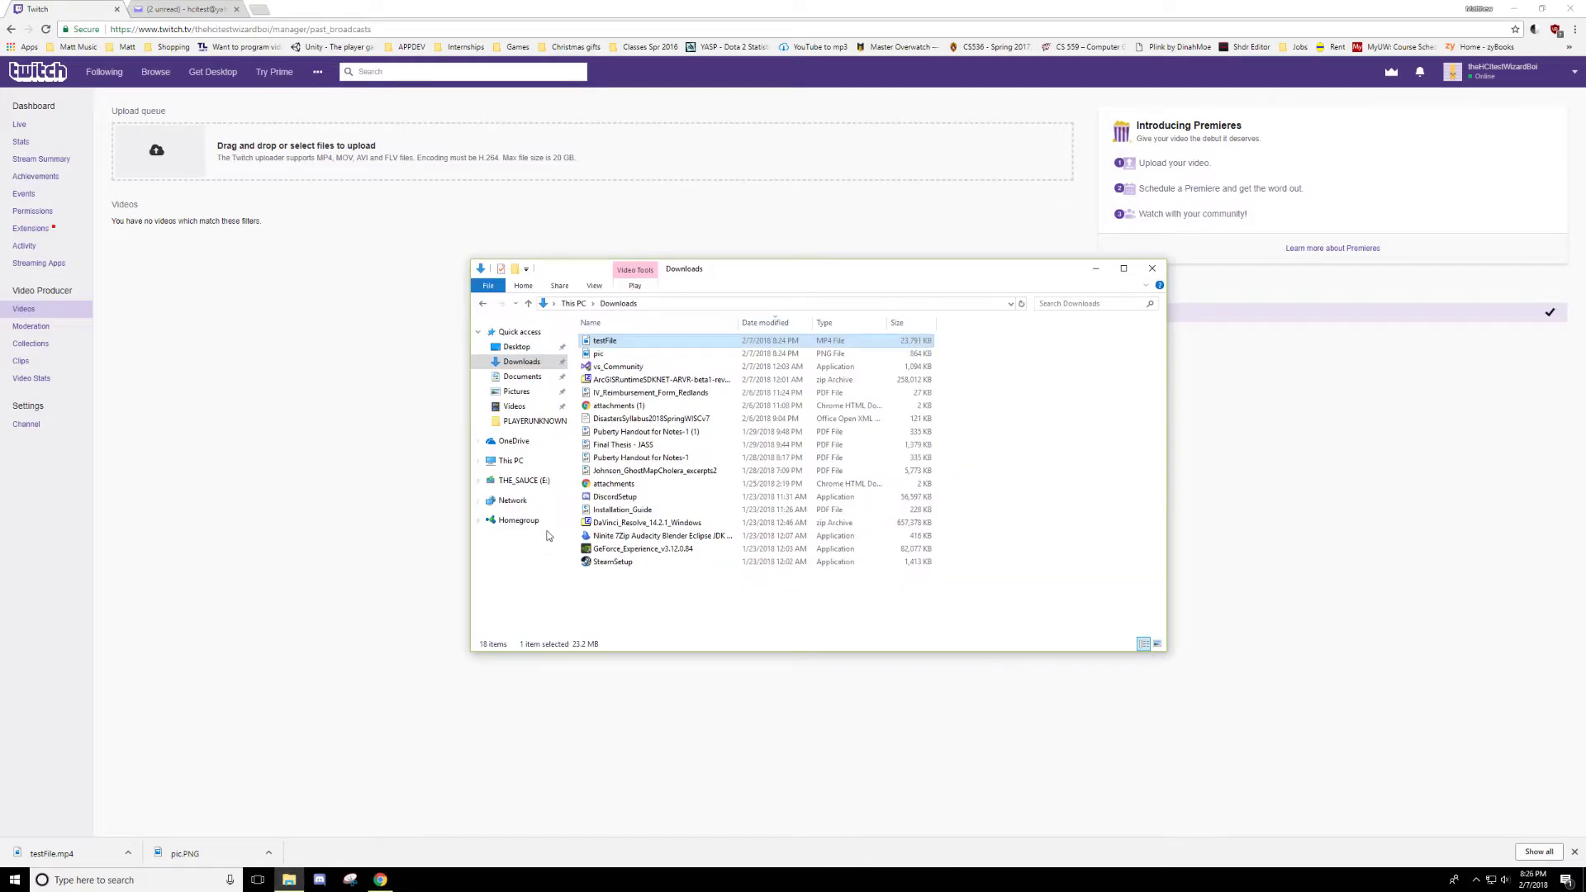
drag(602, 341, 326, 149)
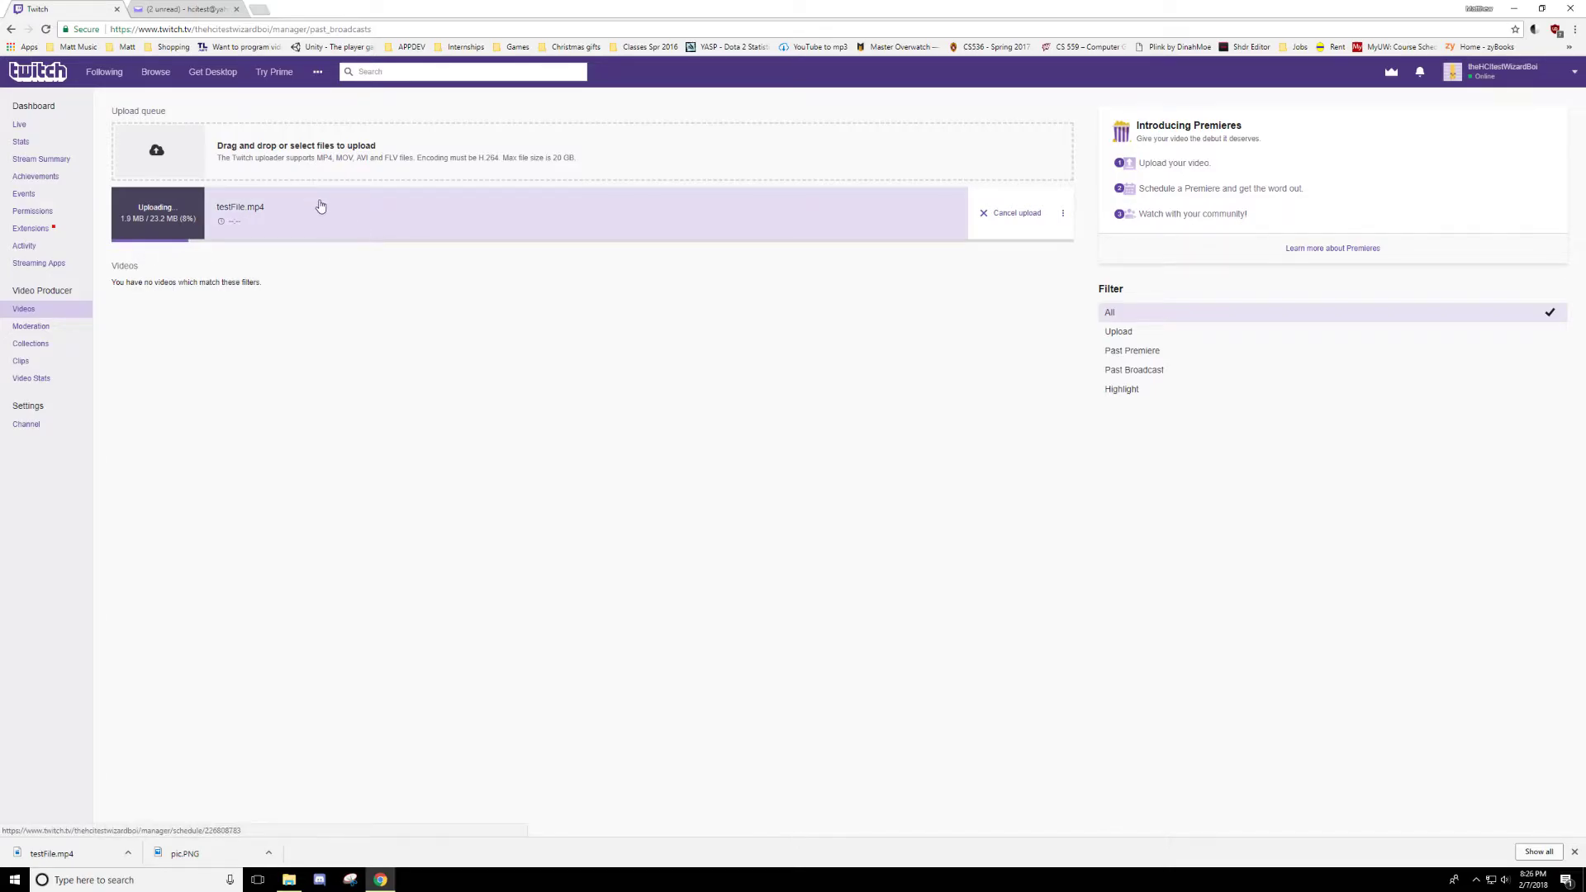
click(279, 218)
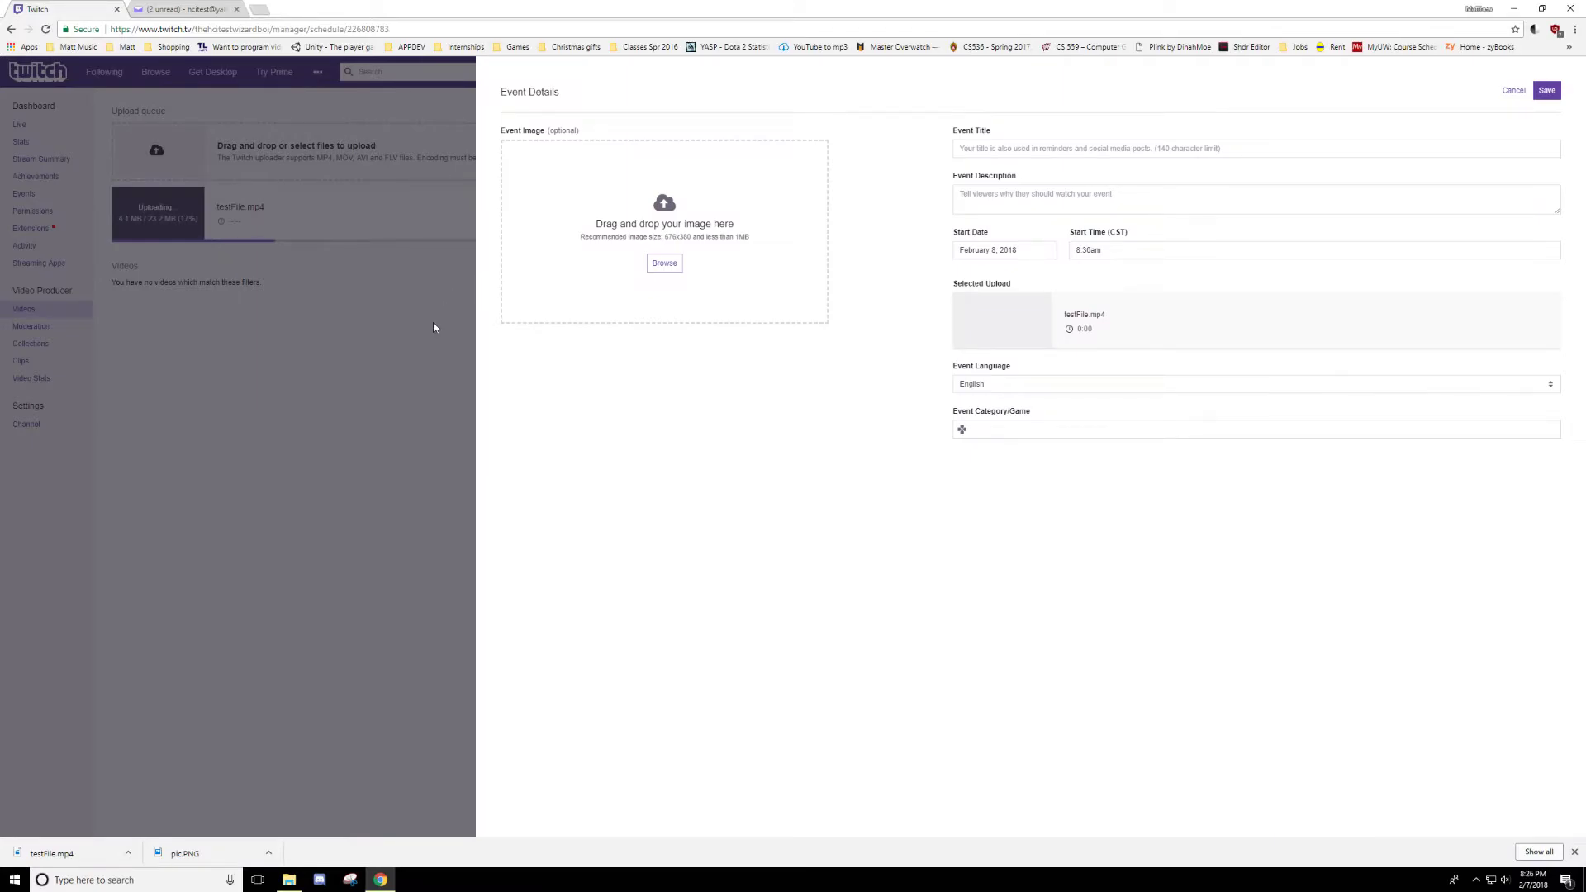
click(435, 327)
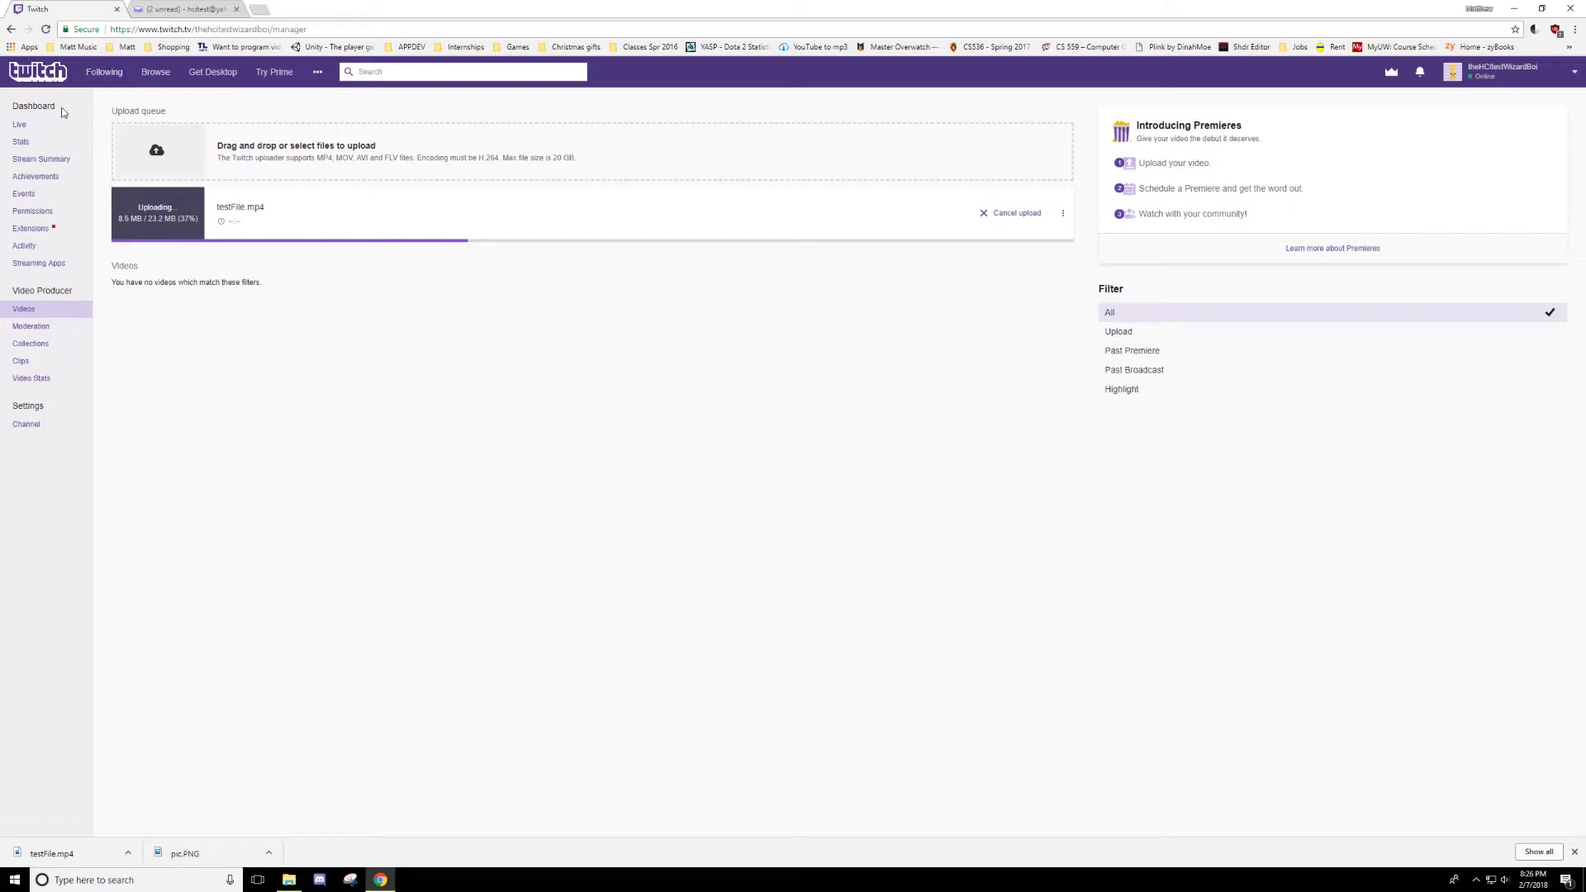
Stay on the page at the leave-site prompt so testFile.mp4 finishes uploading
click(25, 123)
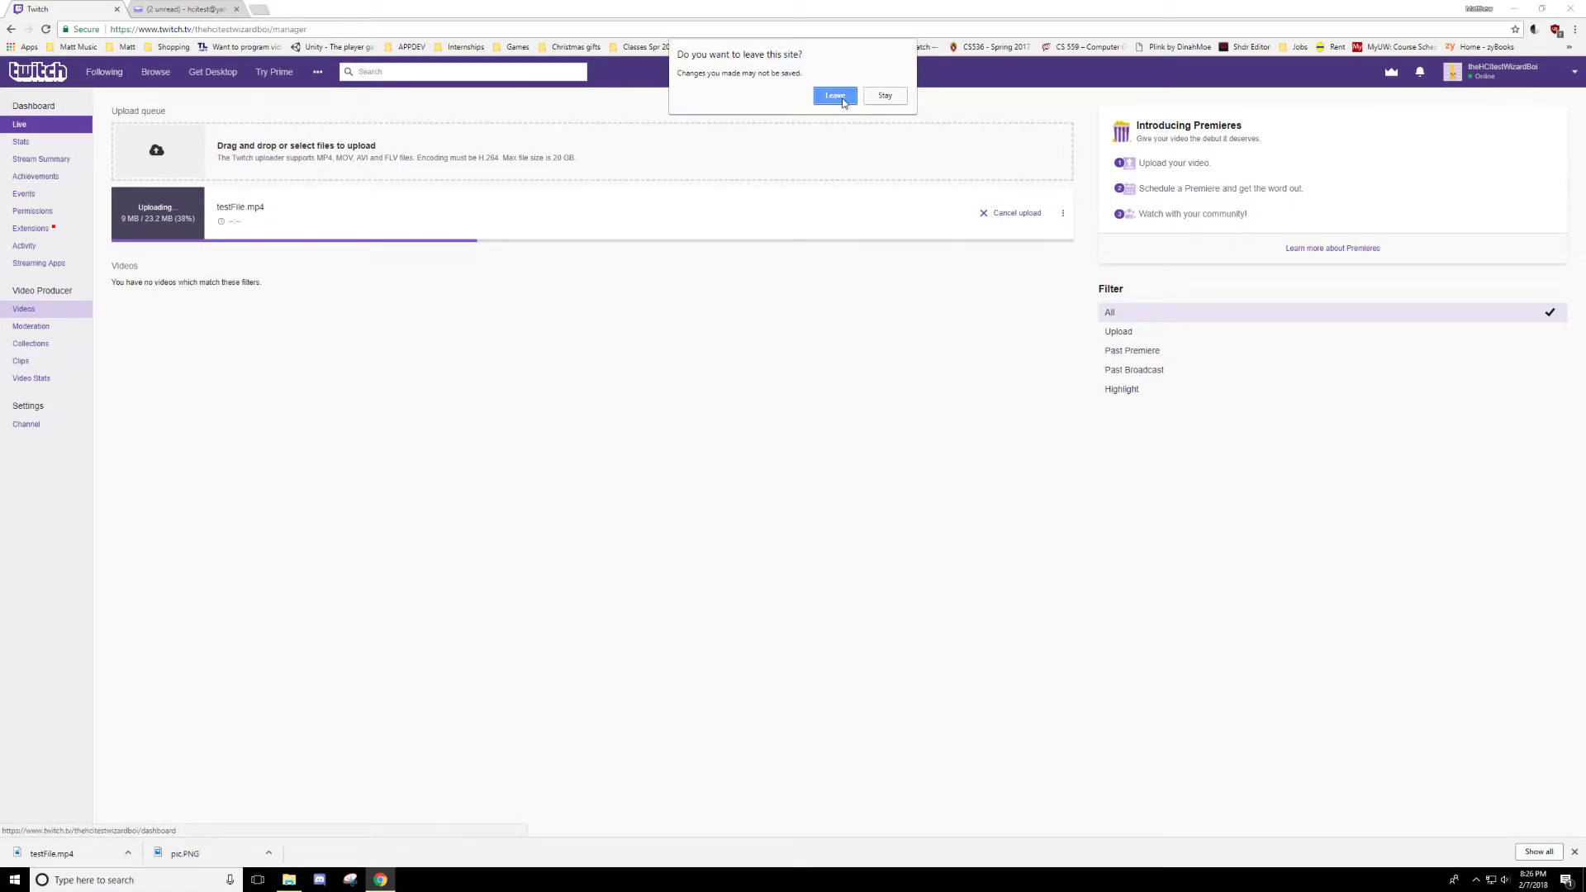
click(889, 98)
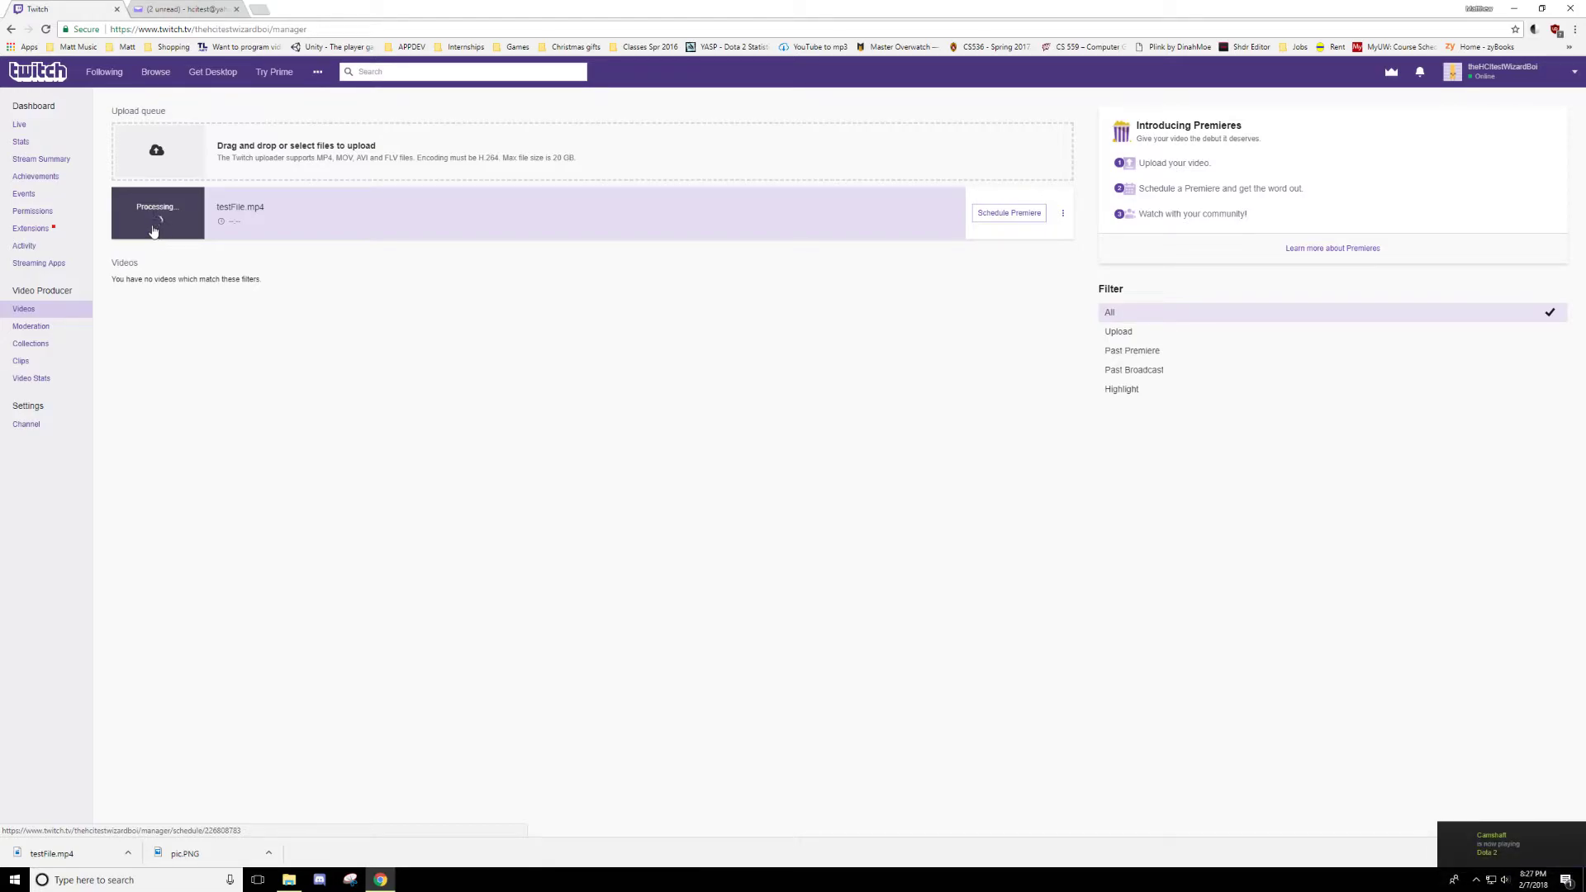
drag(291, 285, 201, 266)
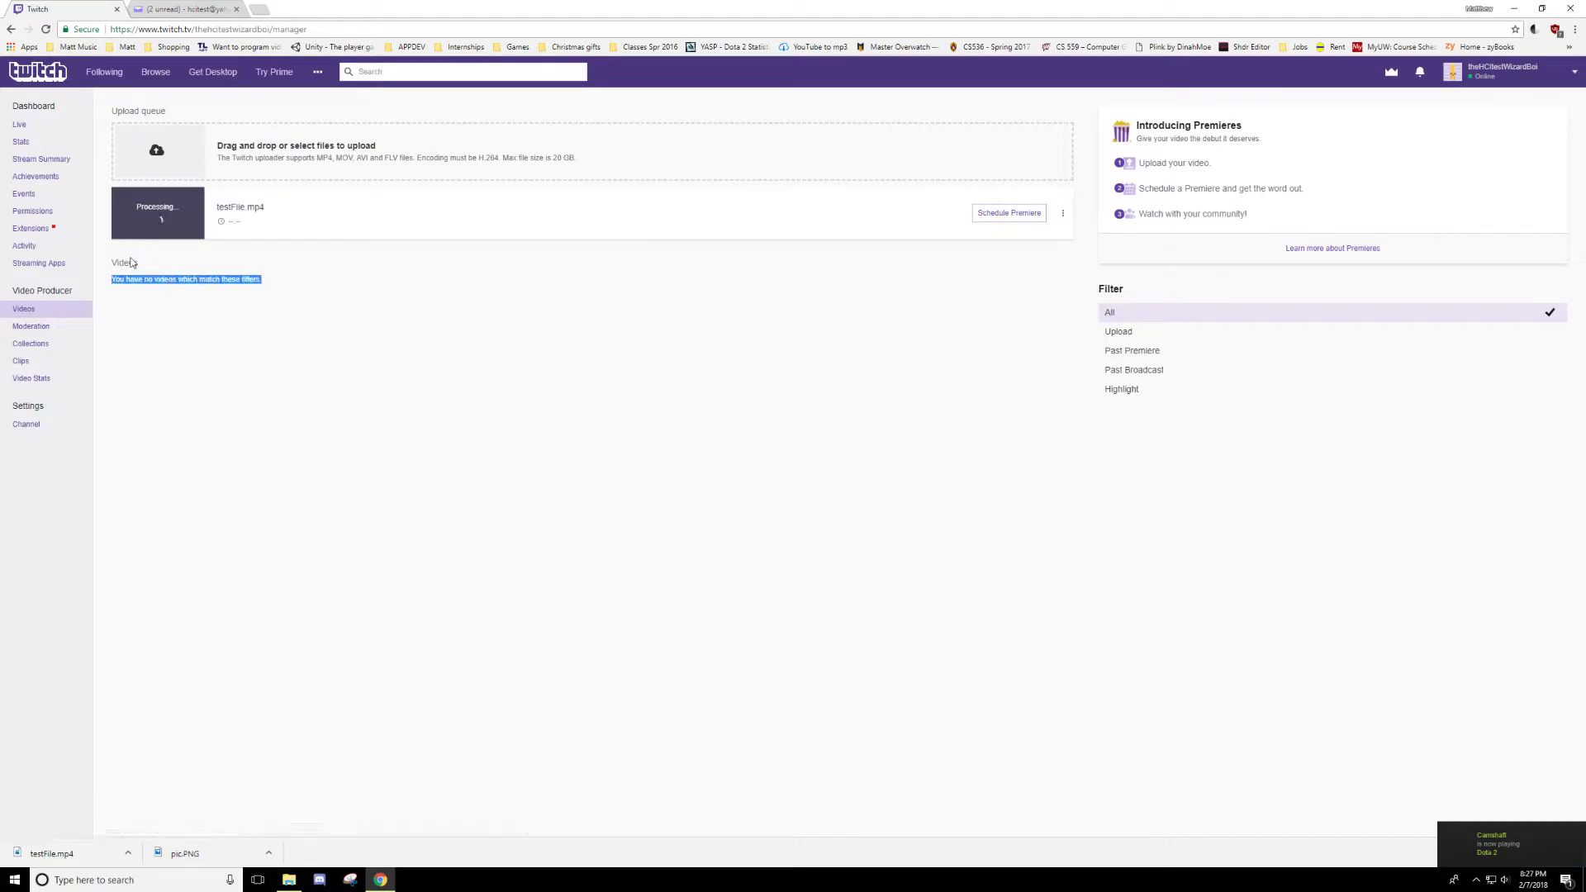
click(253, 276)
Start scheduling a premiere for testFile.mp4 and begin its Event Title
click(1023, 218)
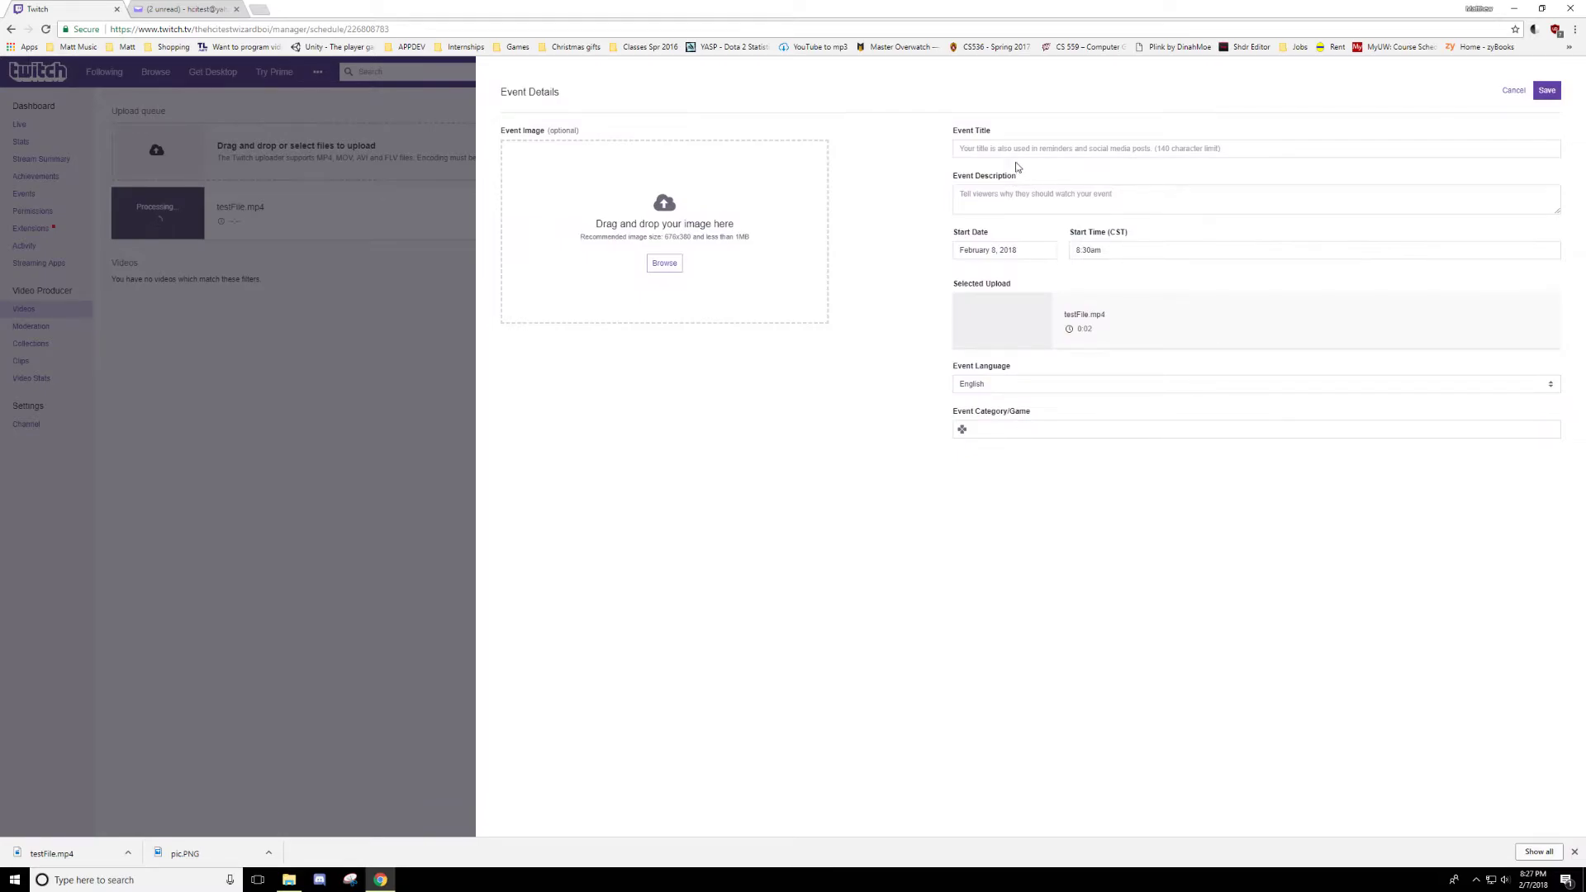
click(1016, 150)
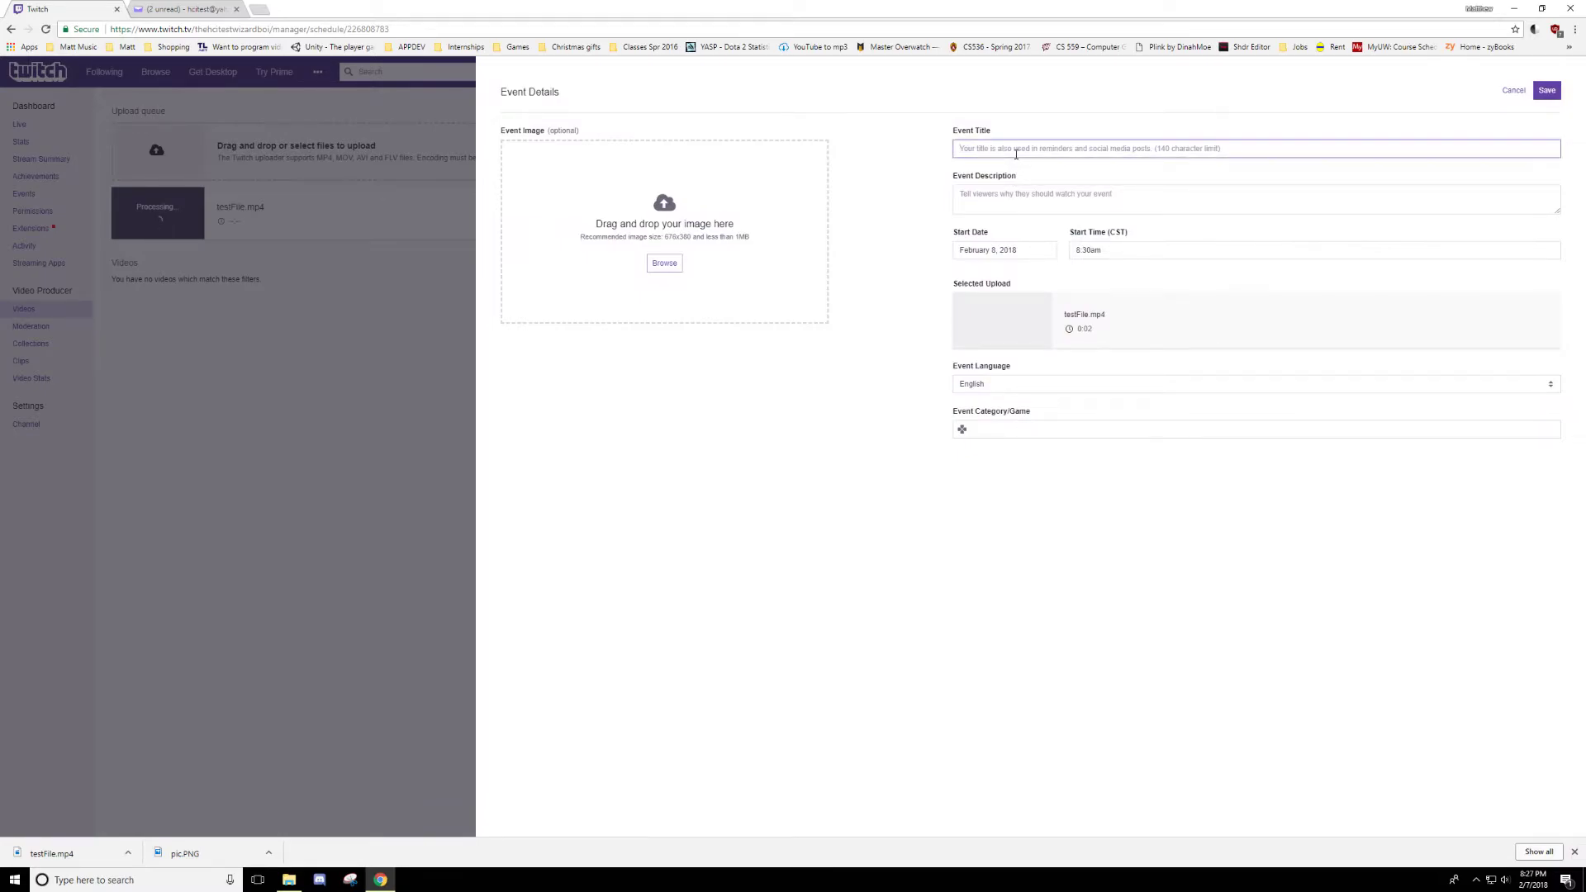
text(THE HCI PROJECT)
Fill the premiere description and set its start to February 7, 2018 at 8:30pm CST
click(1018, 192)
text(whatch)
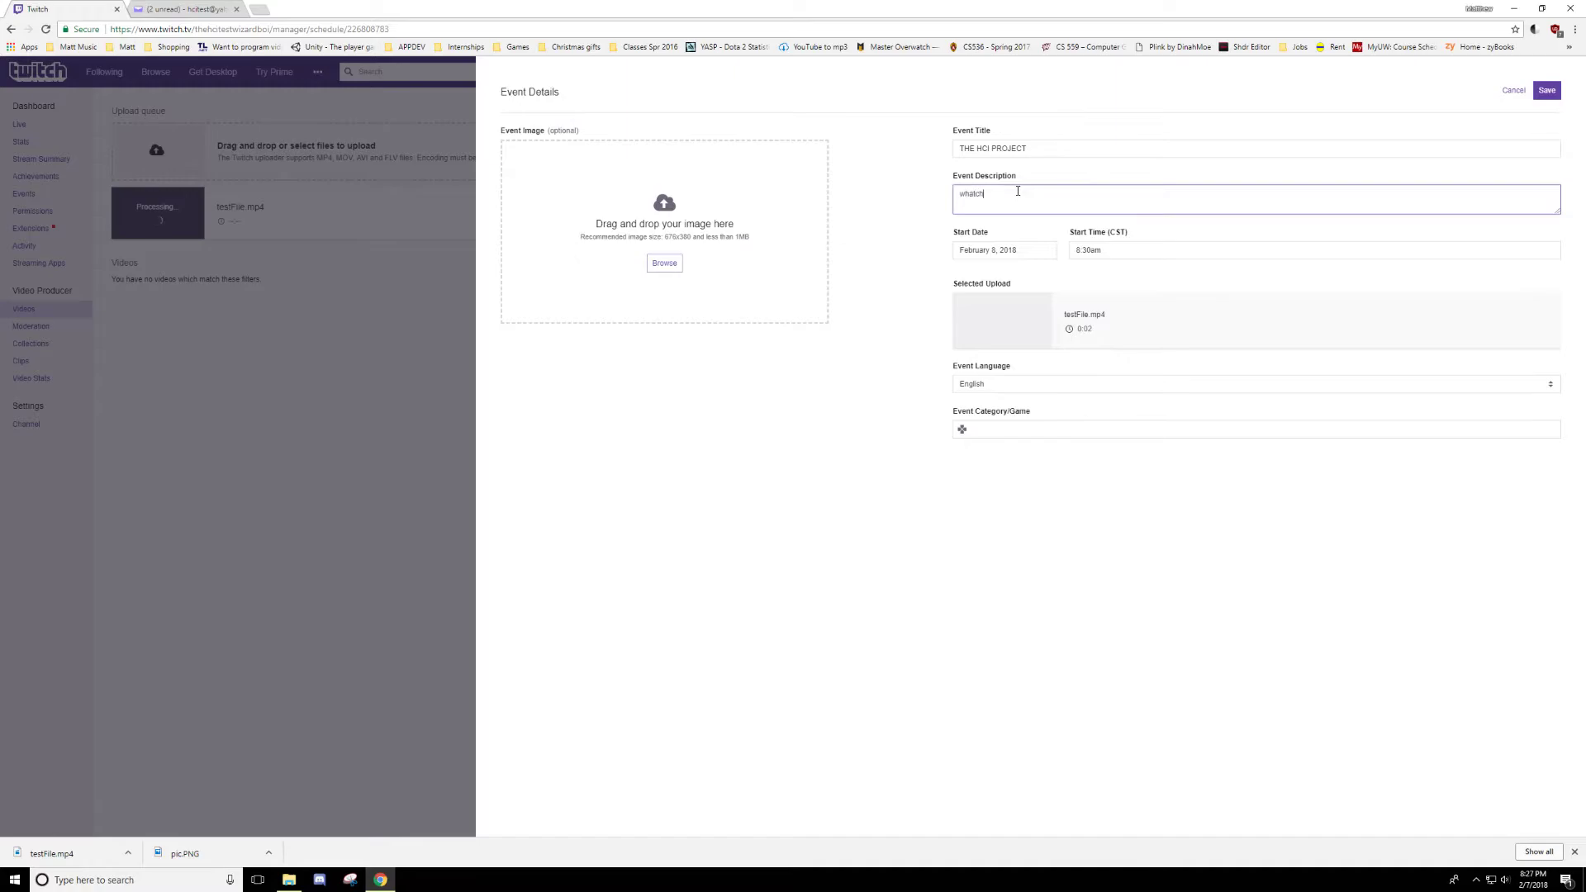
text(t go down)
click(1040, 250)
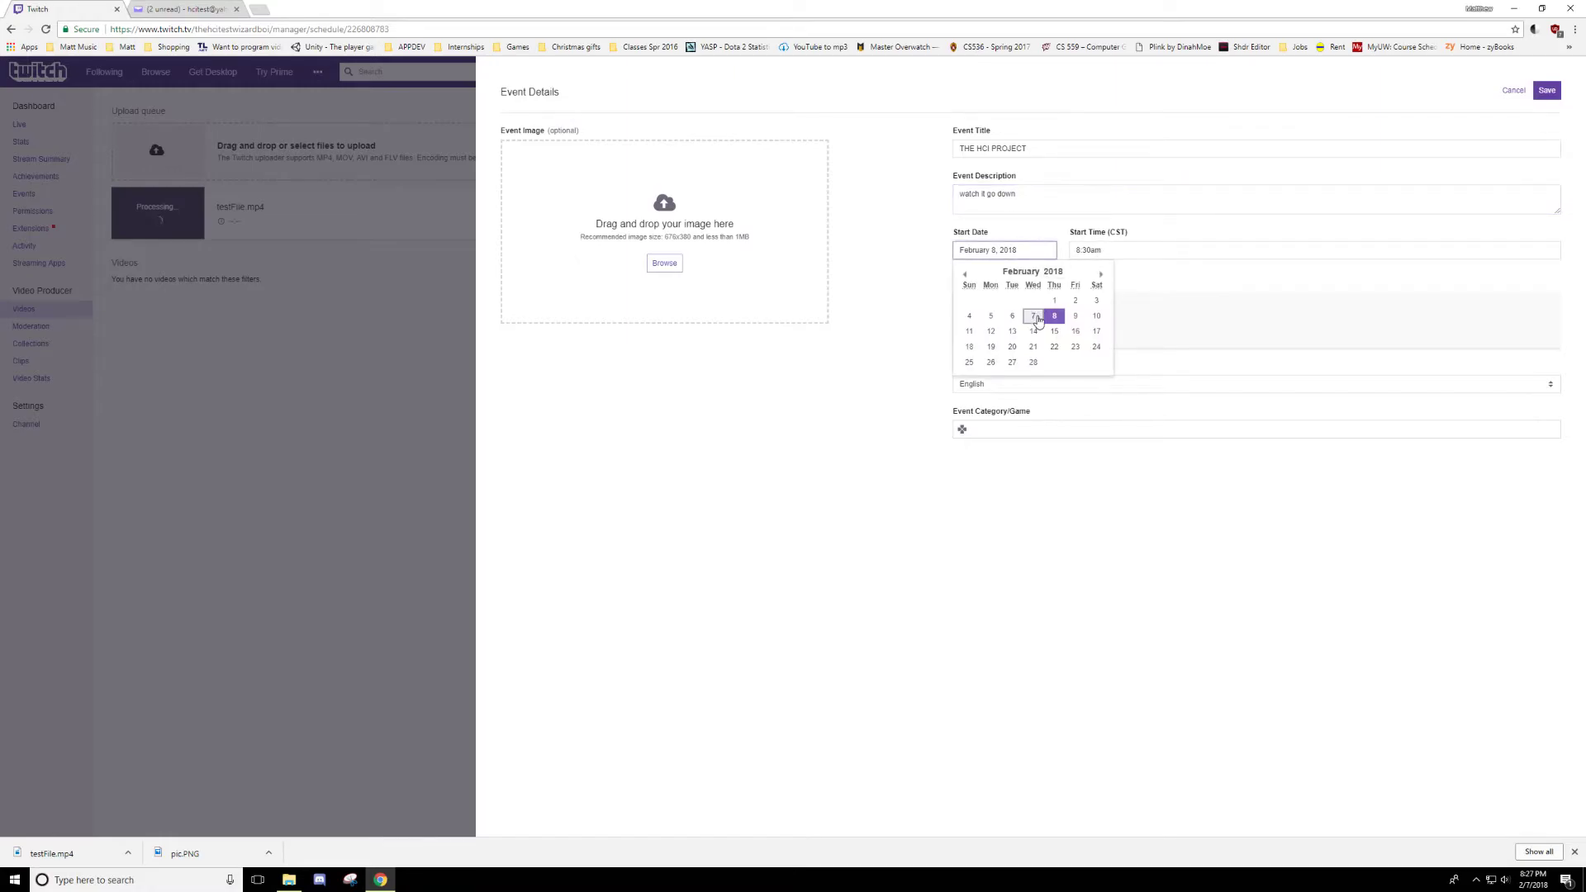
click(1036, 309)
click(1118, 252)
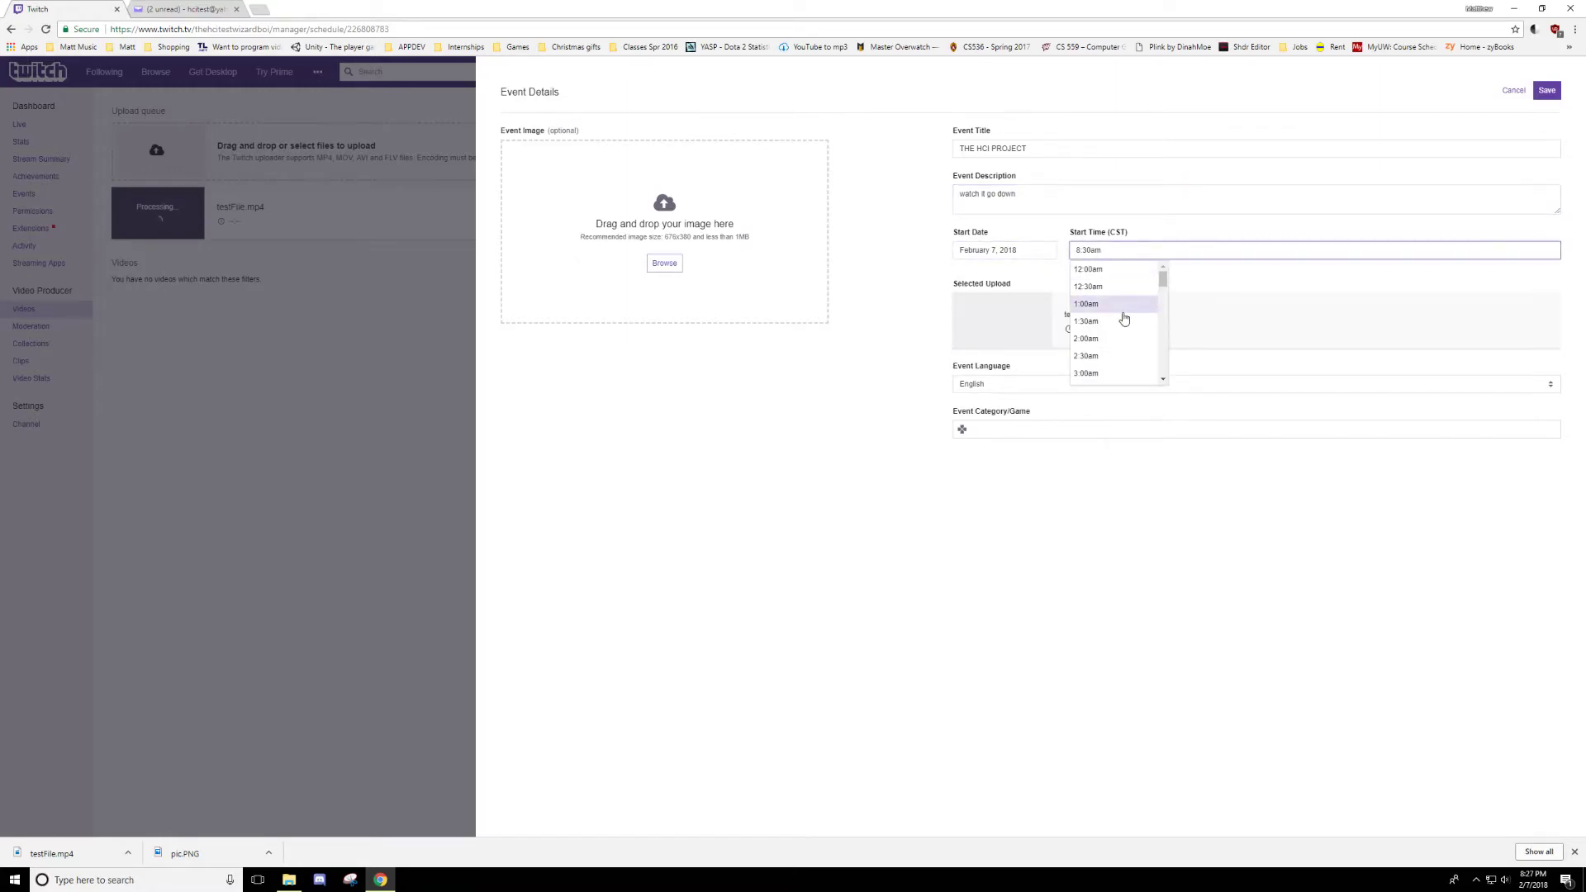
scroll(1122, 310, down, 2)
scroll(1123, 318, down, 4)
scroll(1125, 319, down, 4)
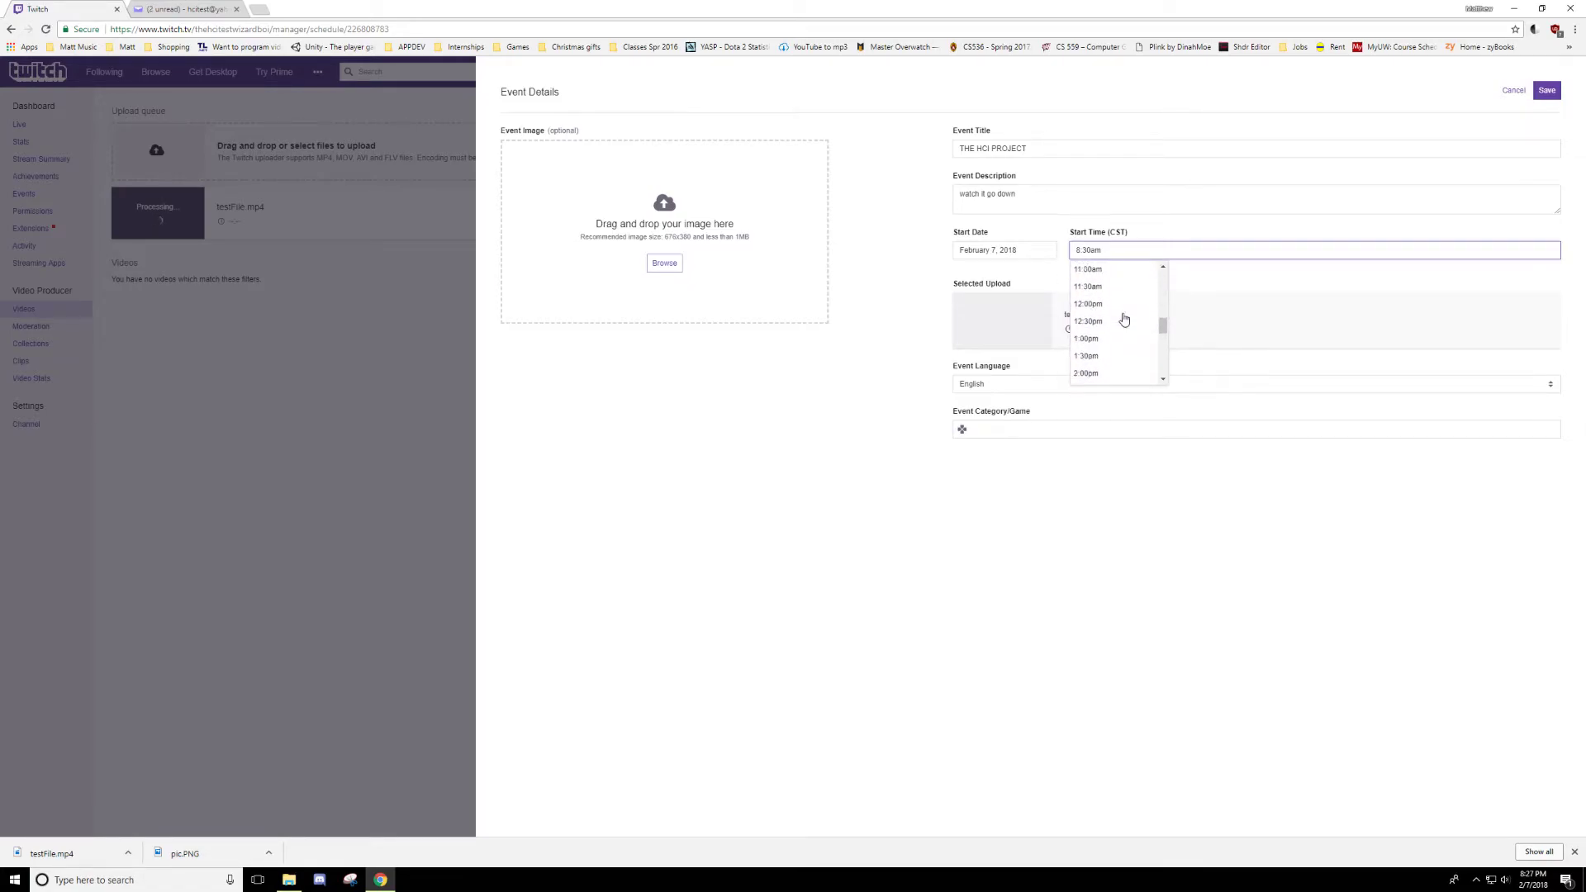
scroll(1122, 317, down, 4)
click(1110, 272)
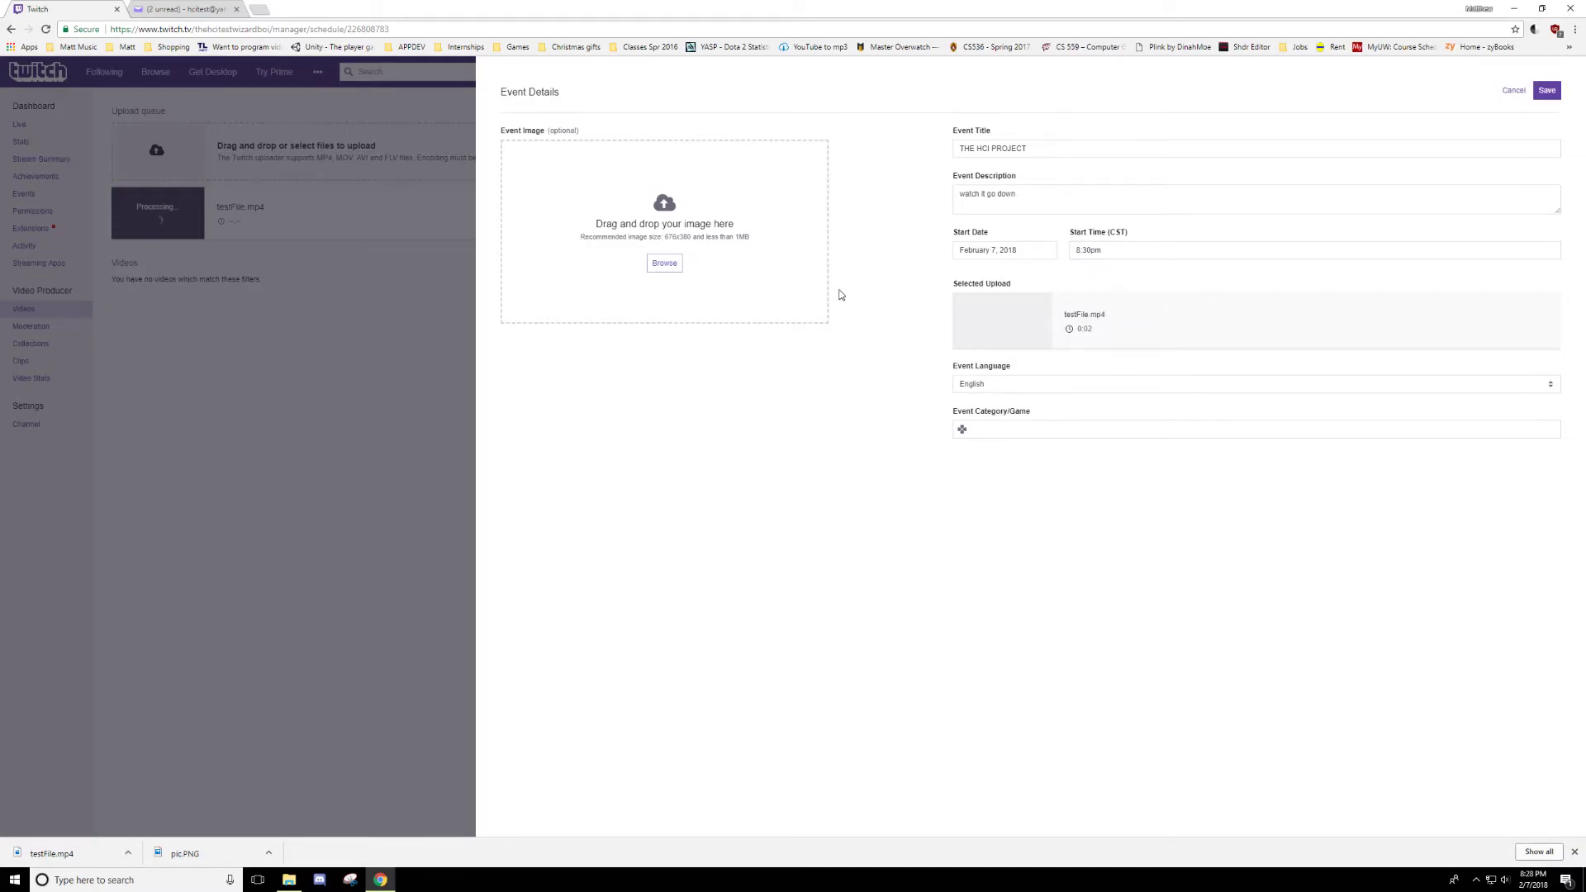
click(1012, 427)
text(play)
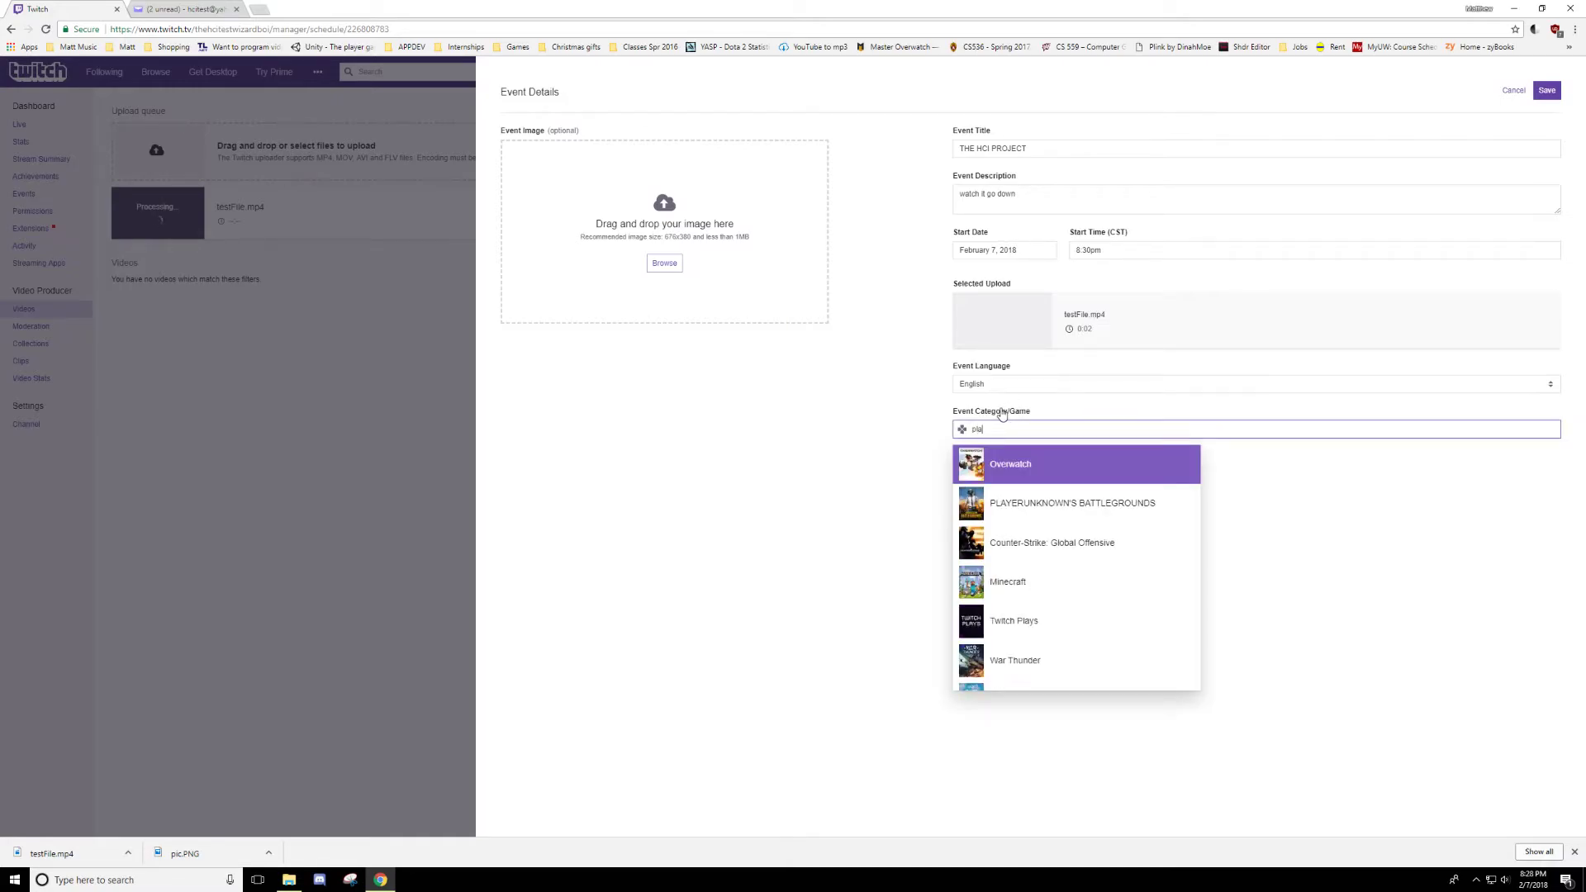
Set the category to PLAYERUNKNOWN'S BATTLEGROUNDS and try dragging a pic as the event image
click(1051, 502)
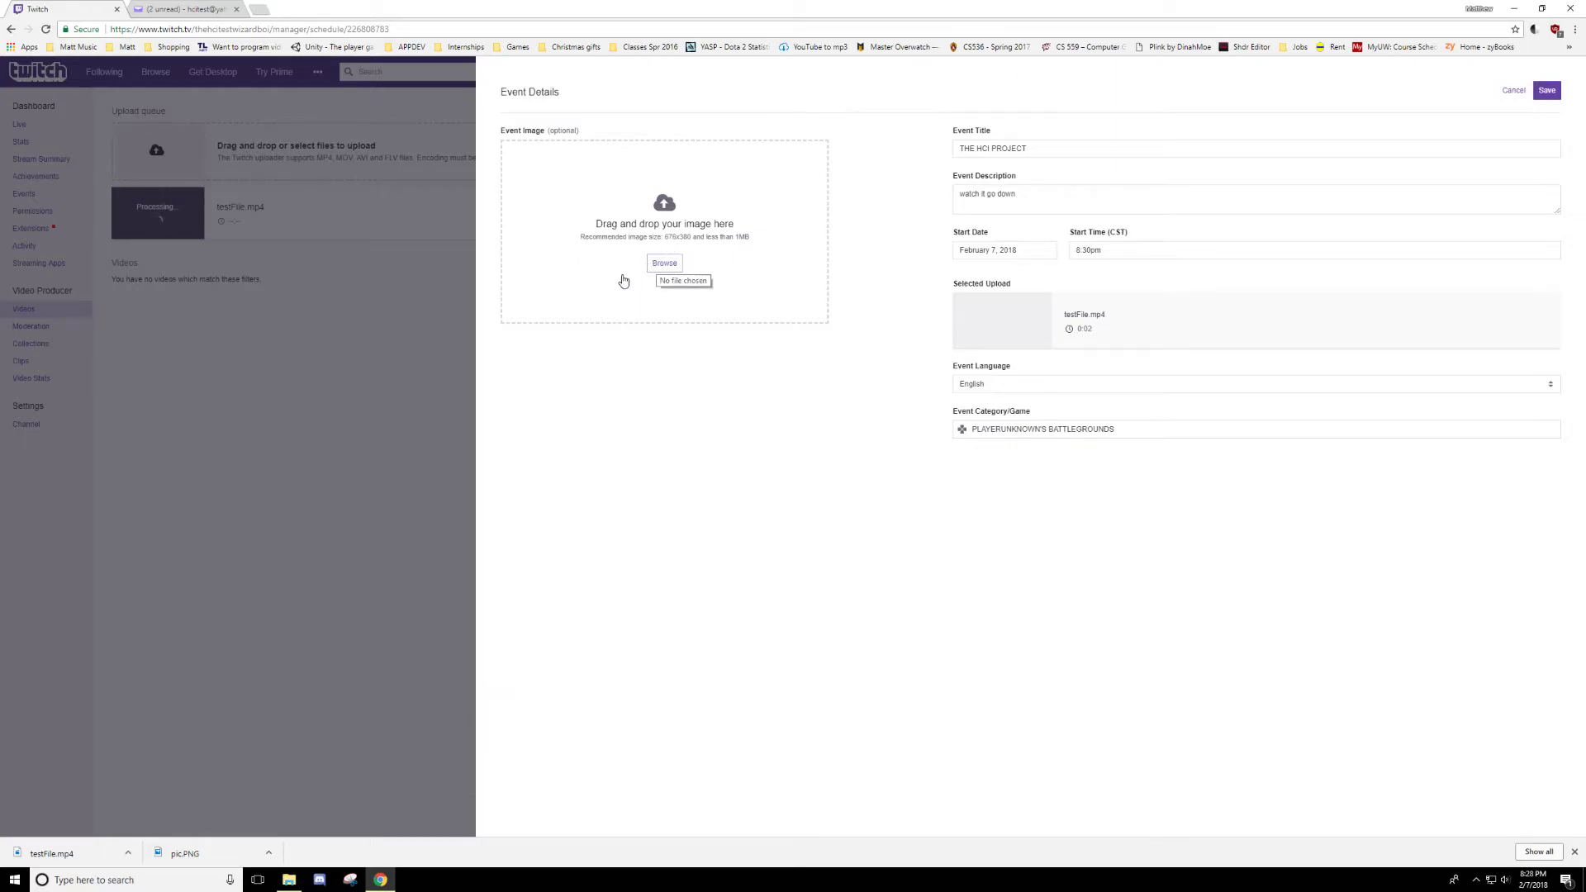
click(289, 880)
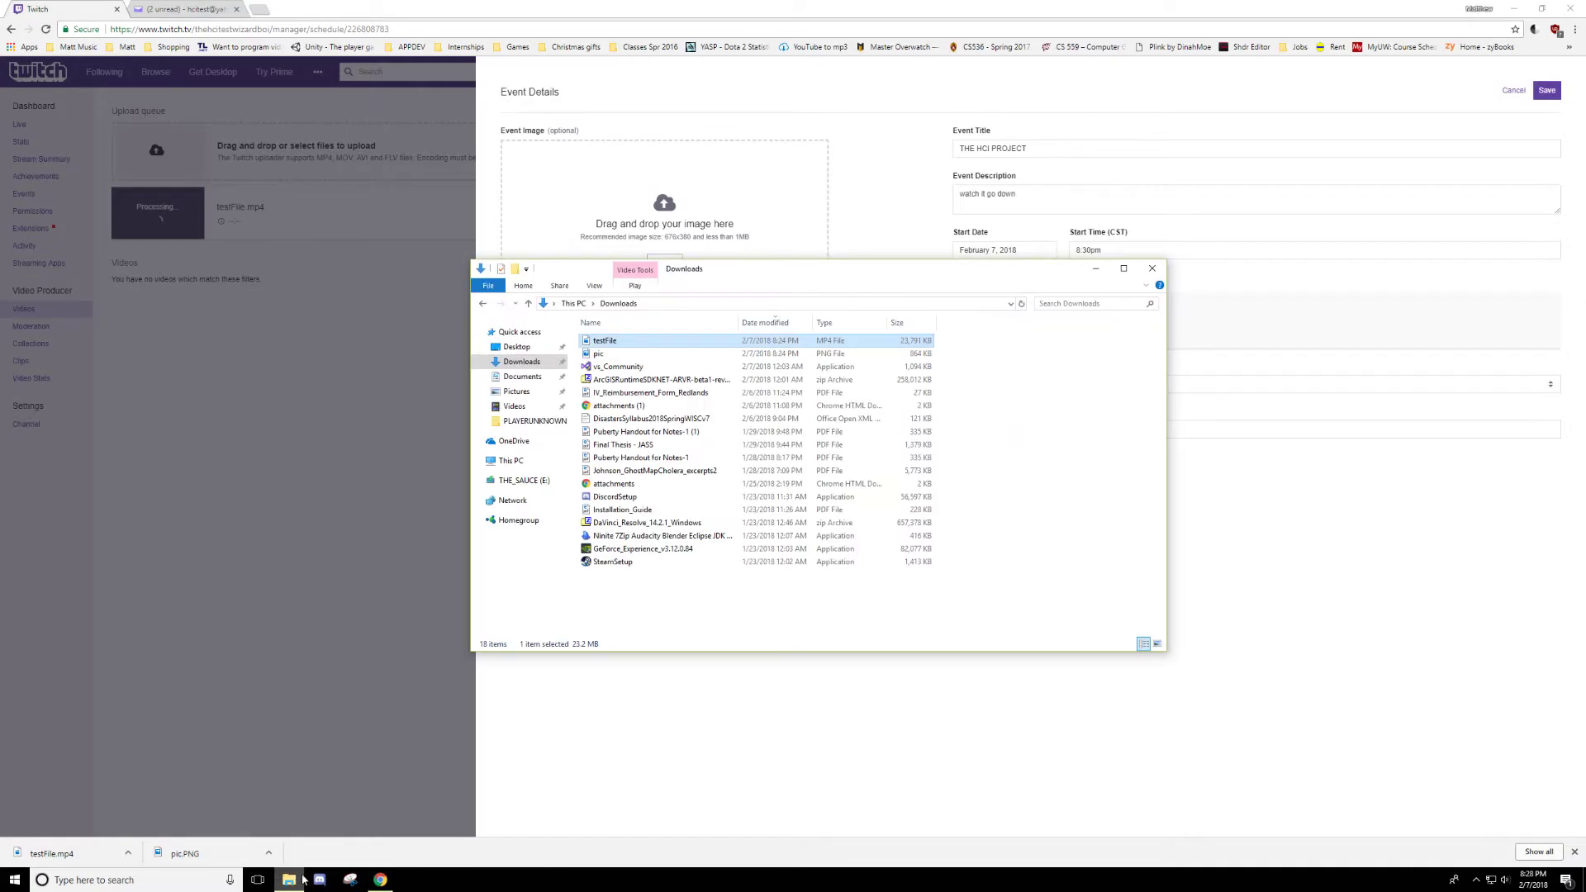
drag(602, 353, 657, 226)
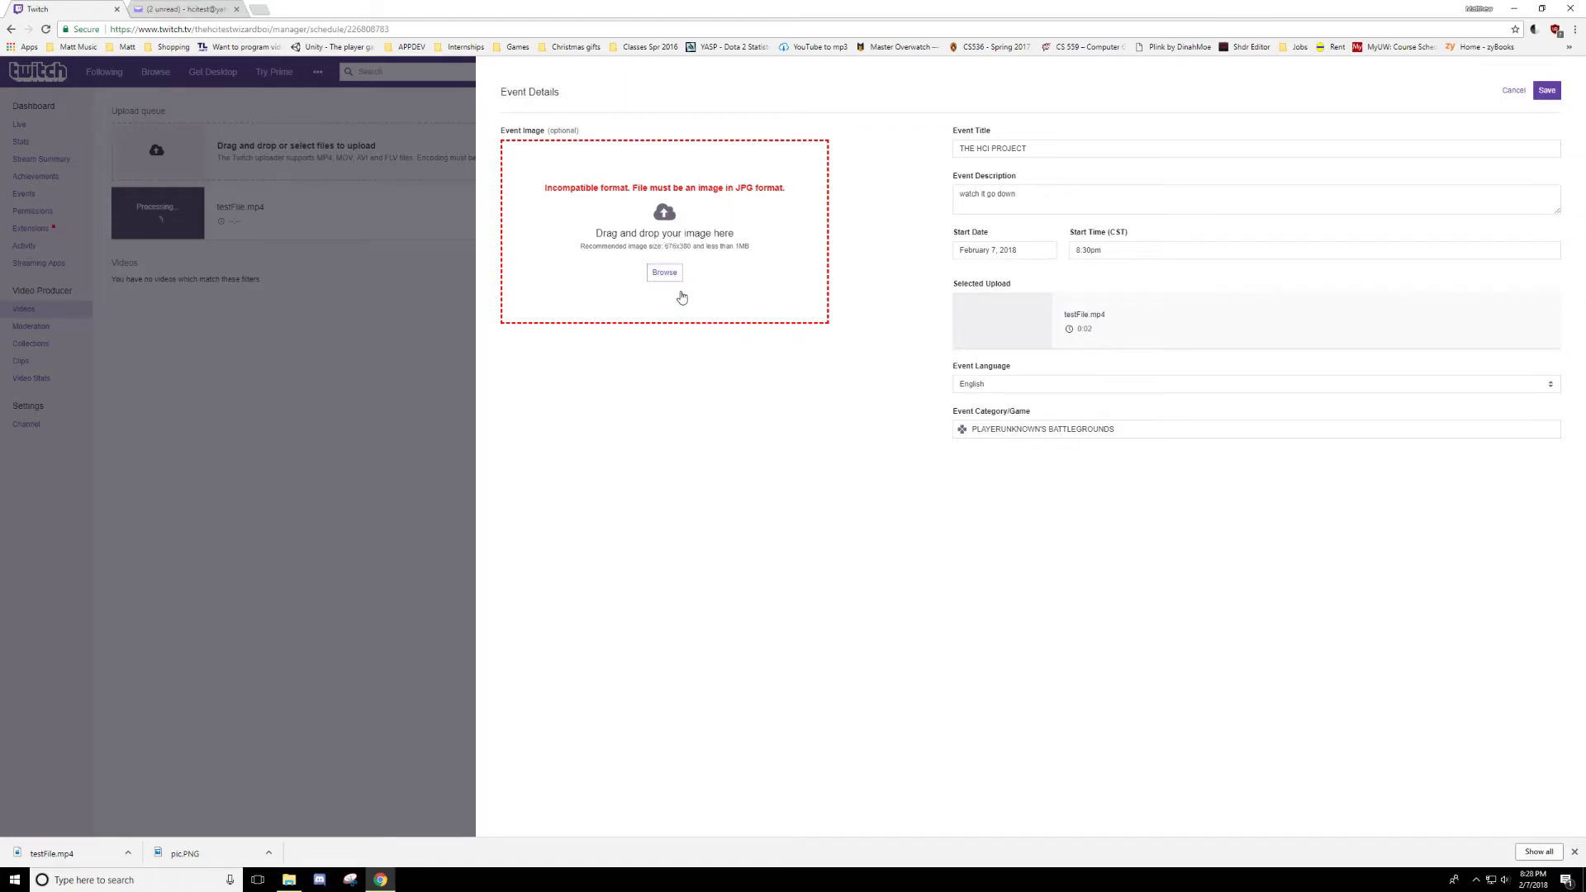
Browse to the Pictures folder and choose the portrait photo as the event image
click(665, 273)
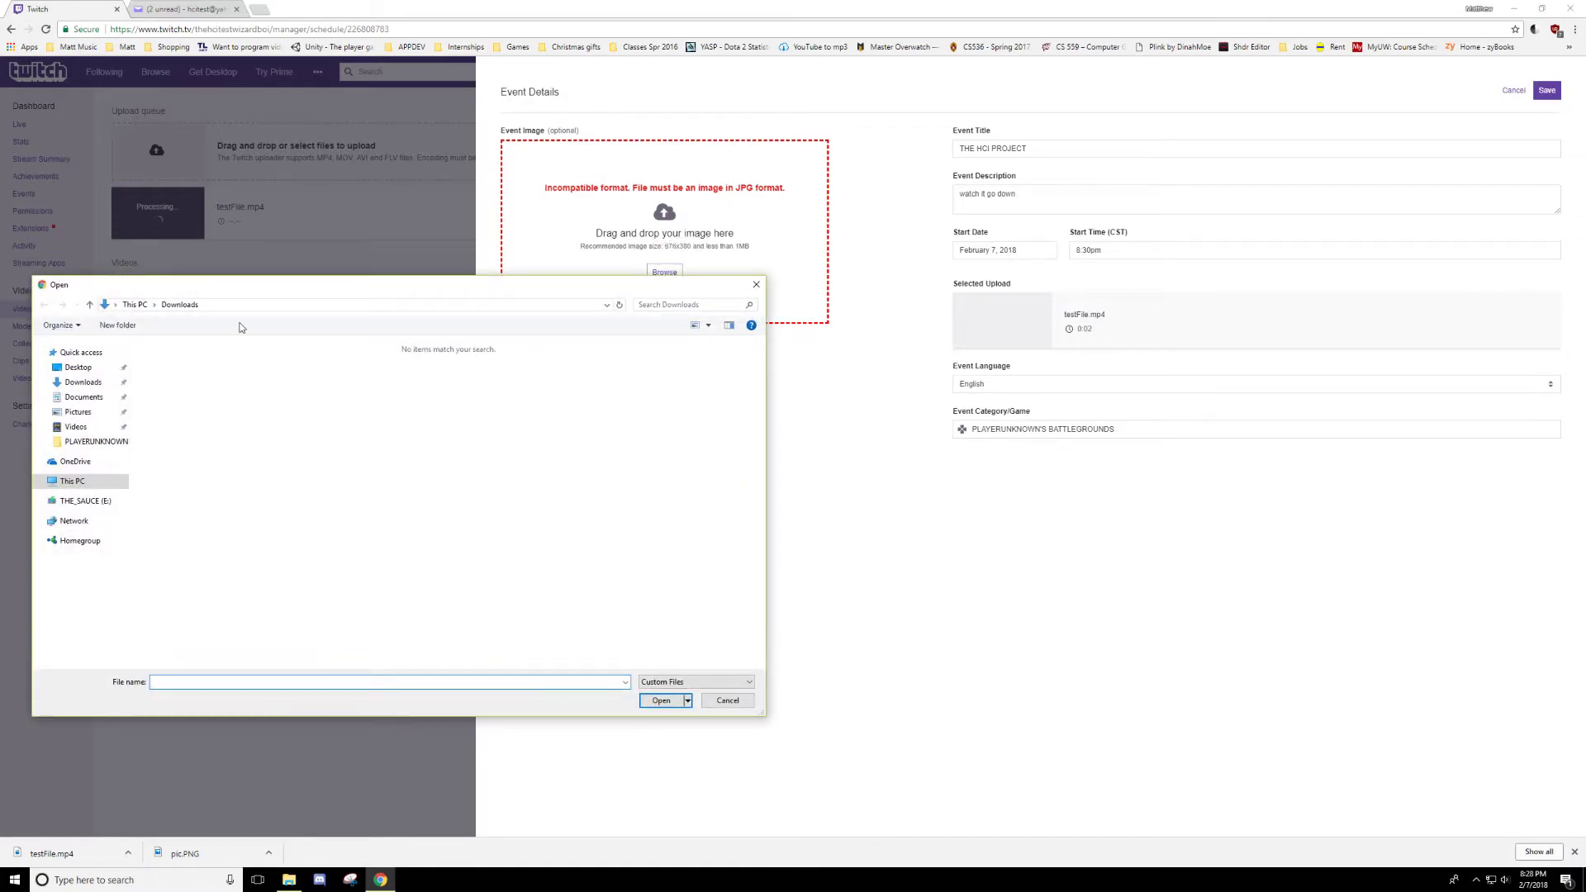
click(84, 382)
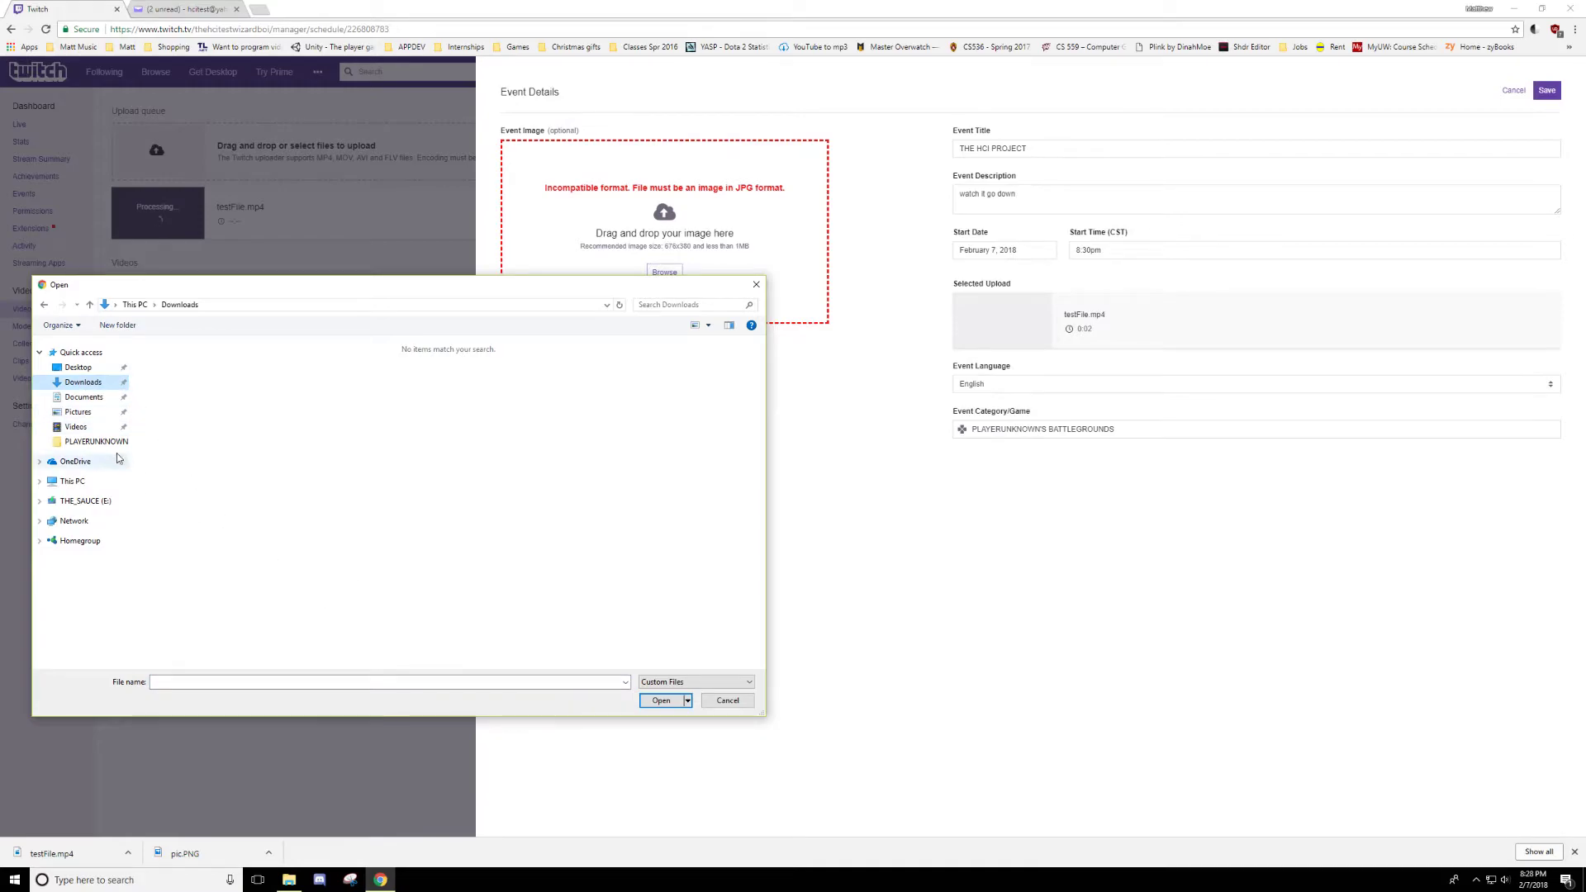
click(79, 412)
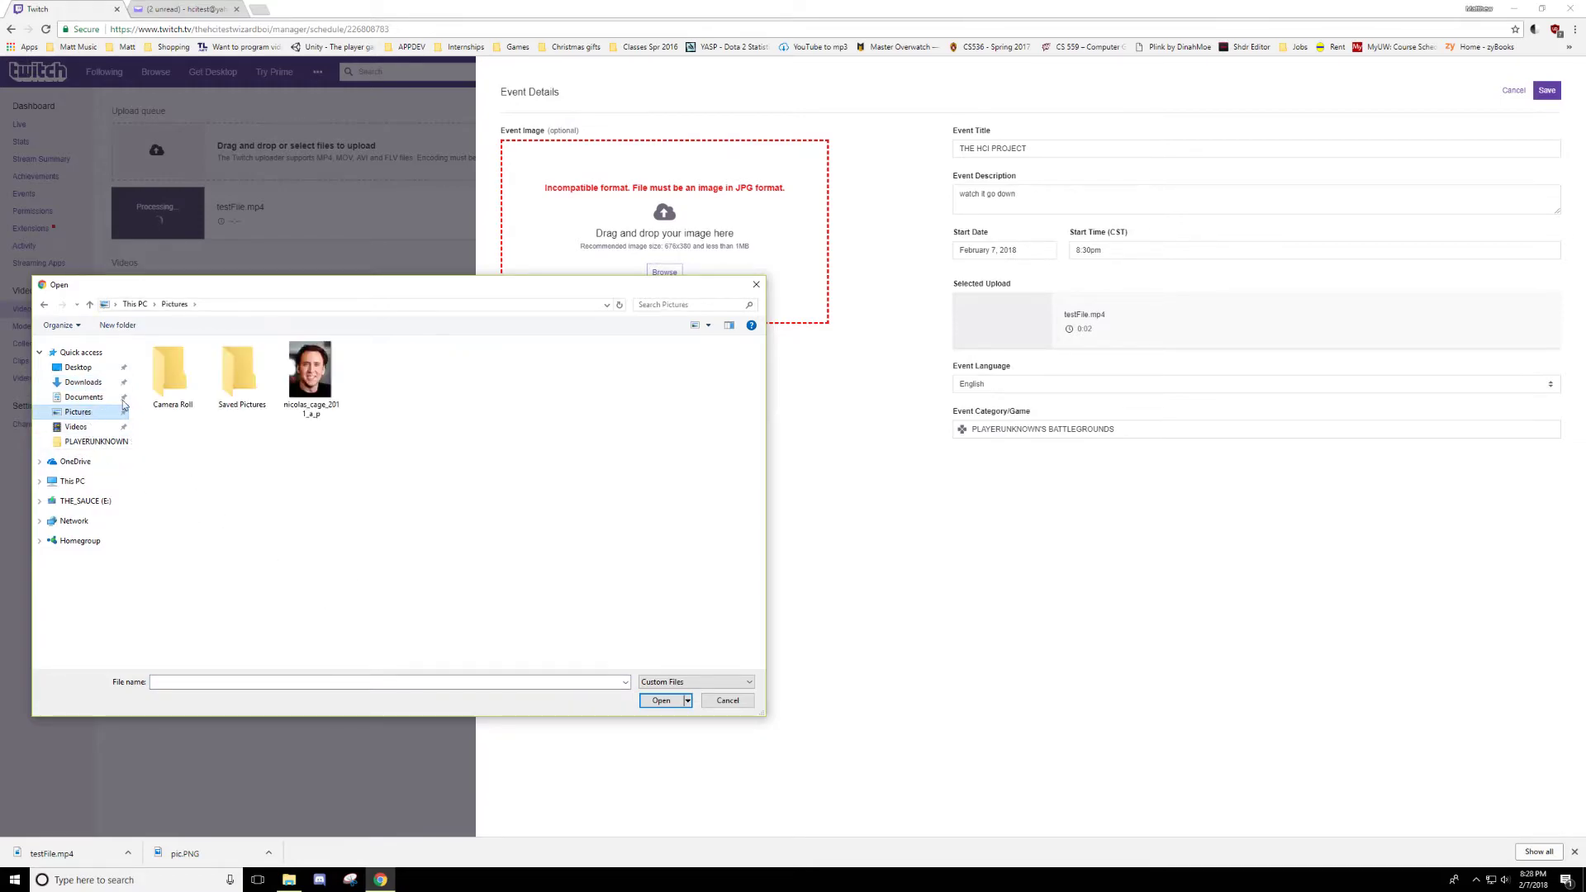
double_click(311, 377)
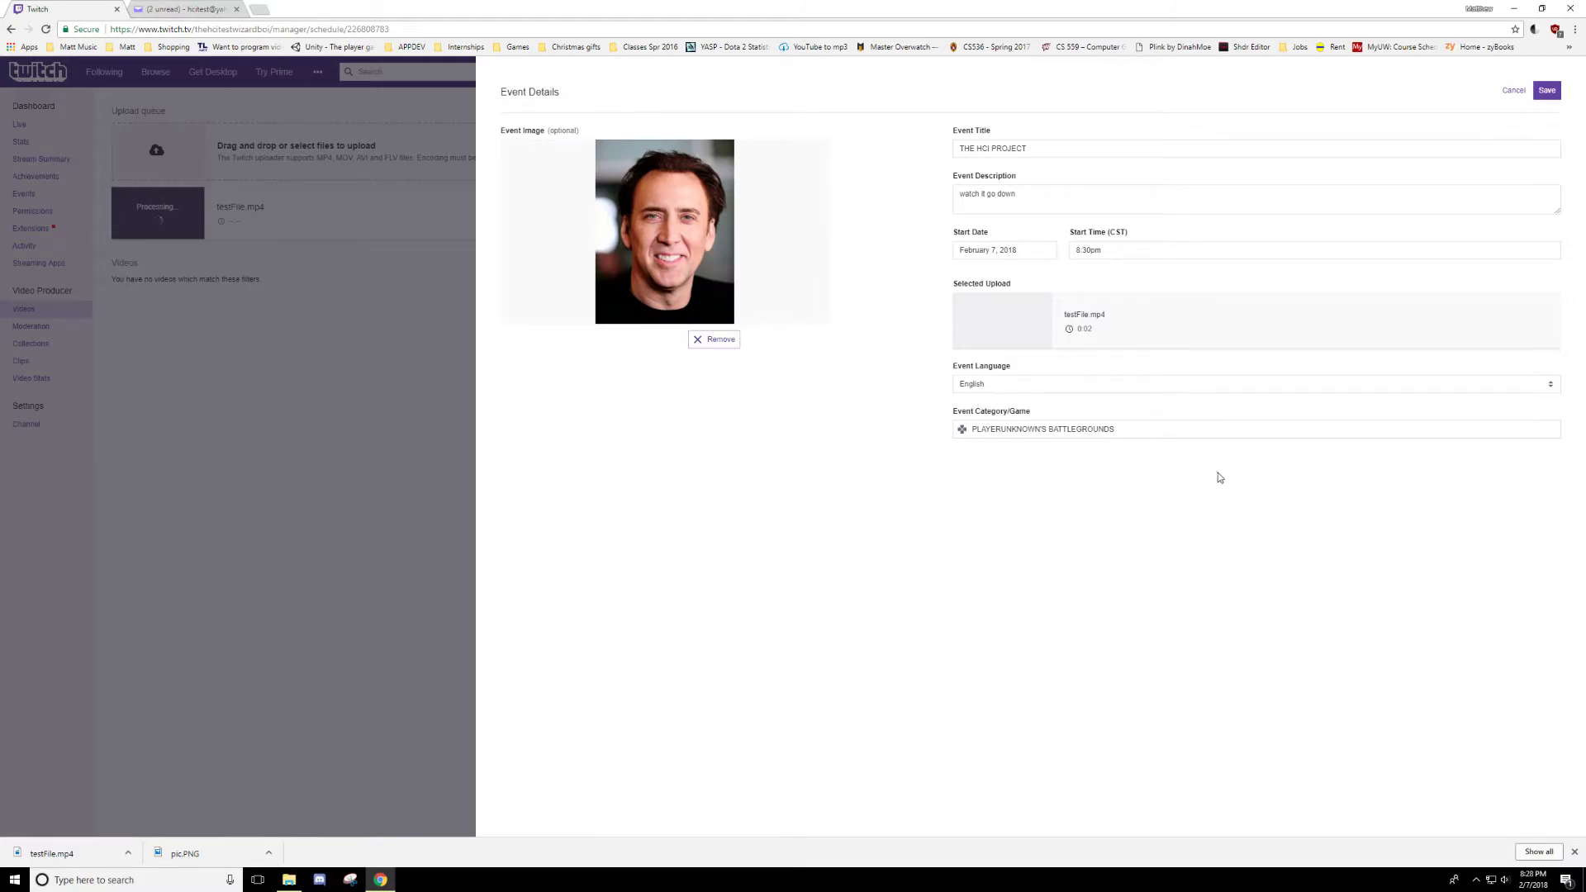
Save the premiere so testFile.mp4 is scheduled for February 7, 2018 at 8:30 PM CST
click(1549, 91)
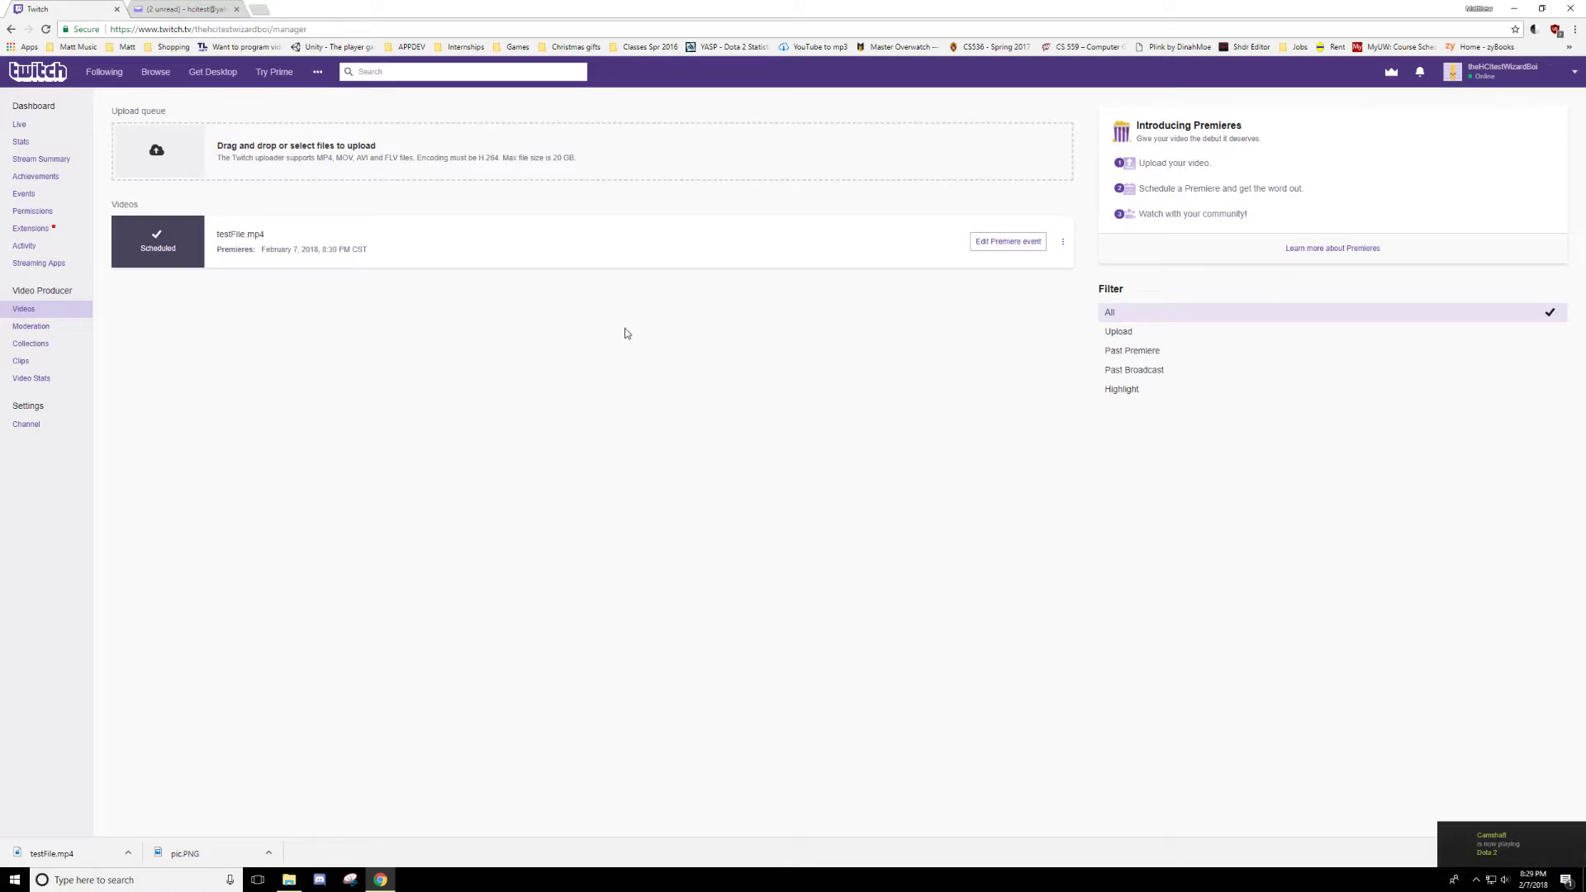
click(1456, 77)
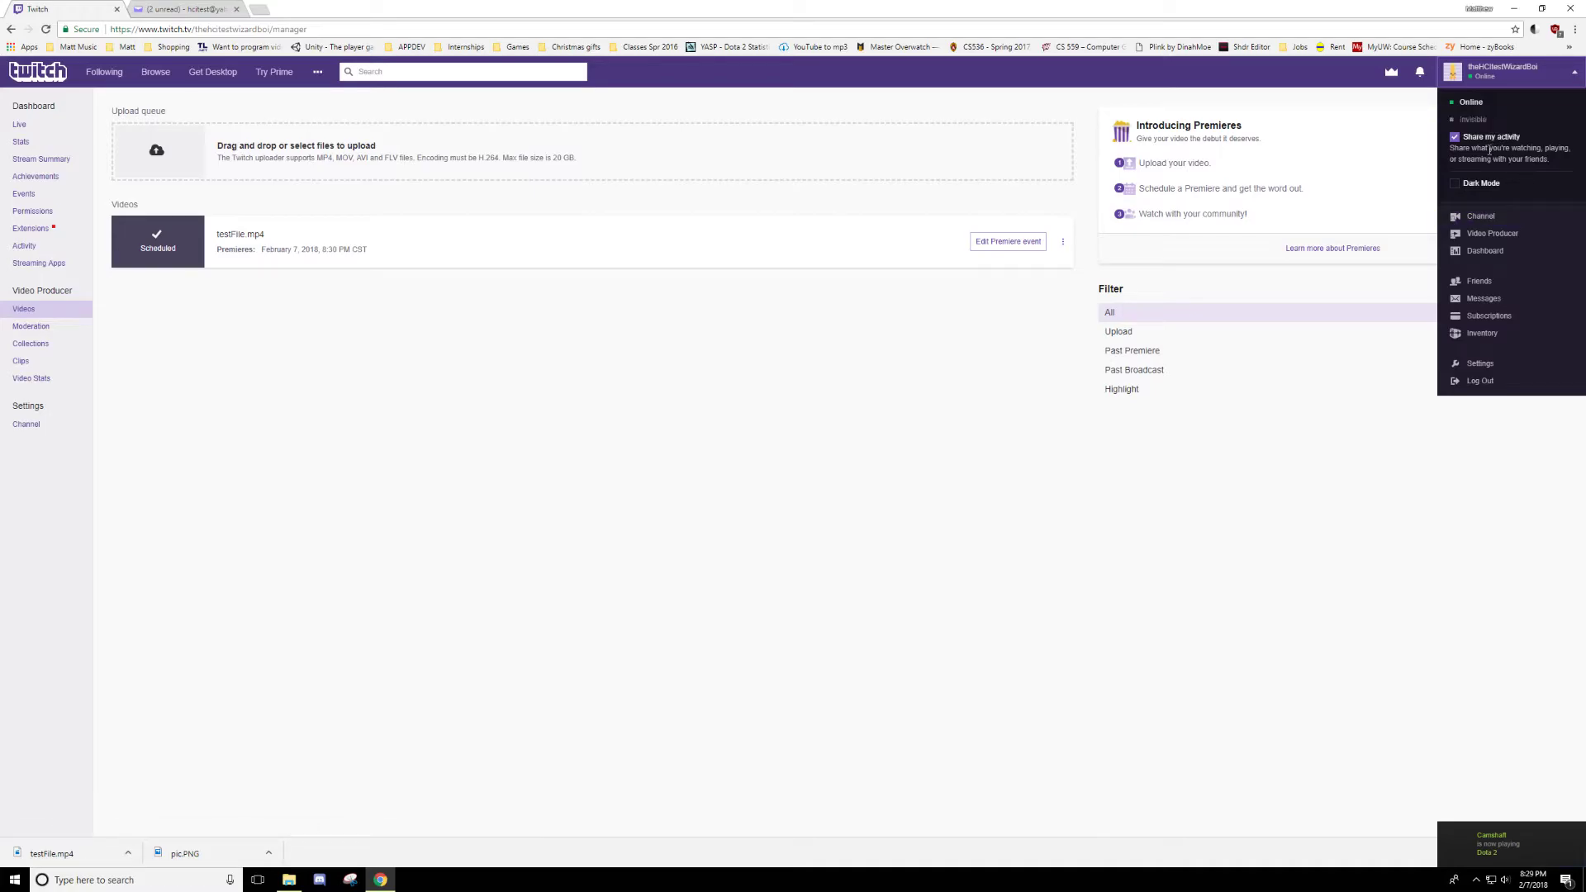
Switch Twitch to Dark Mode and go to the live Dashboard showing the upcoming premiere
click(1483, 183)
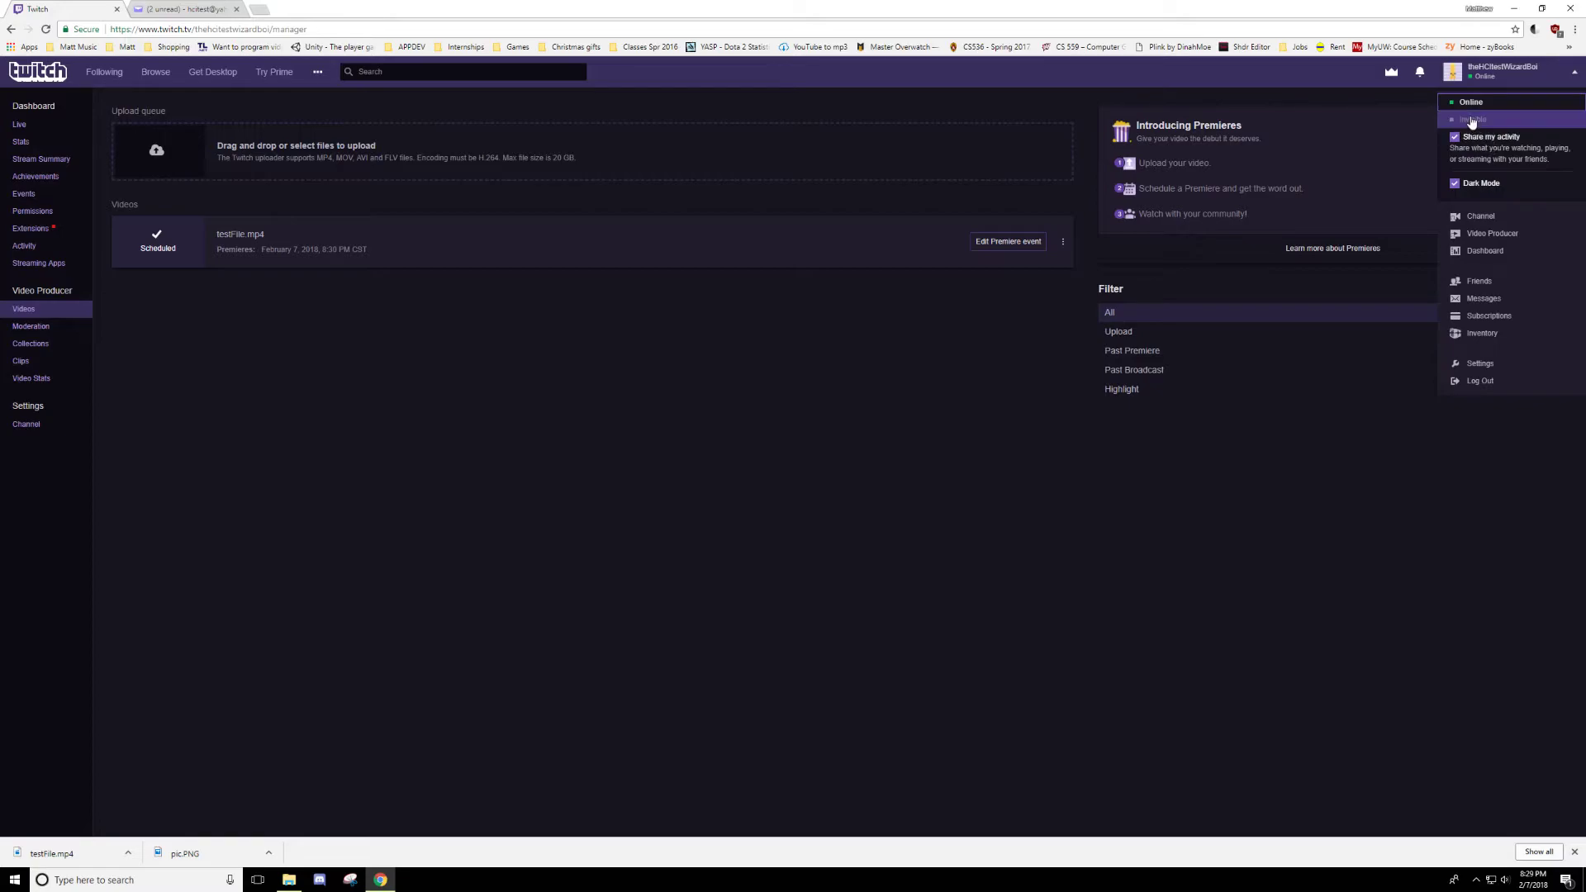
click(1502, 253)
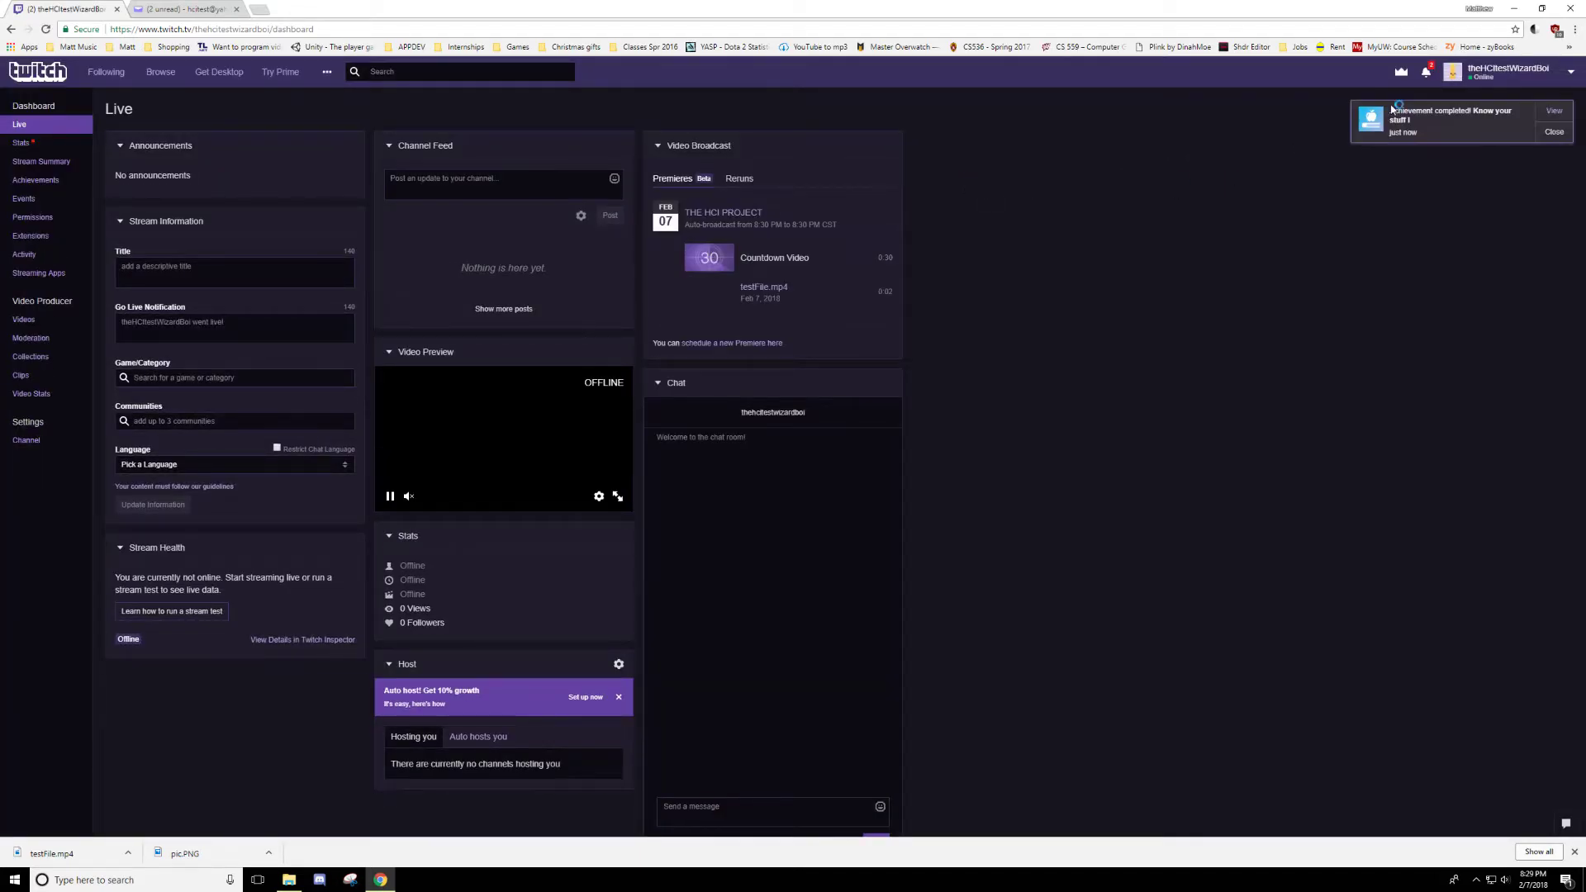
Check notifications, visit the friend requester's channel, and close the notifications list
click(1426, 73)
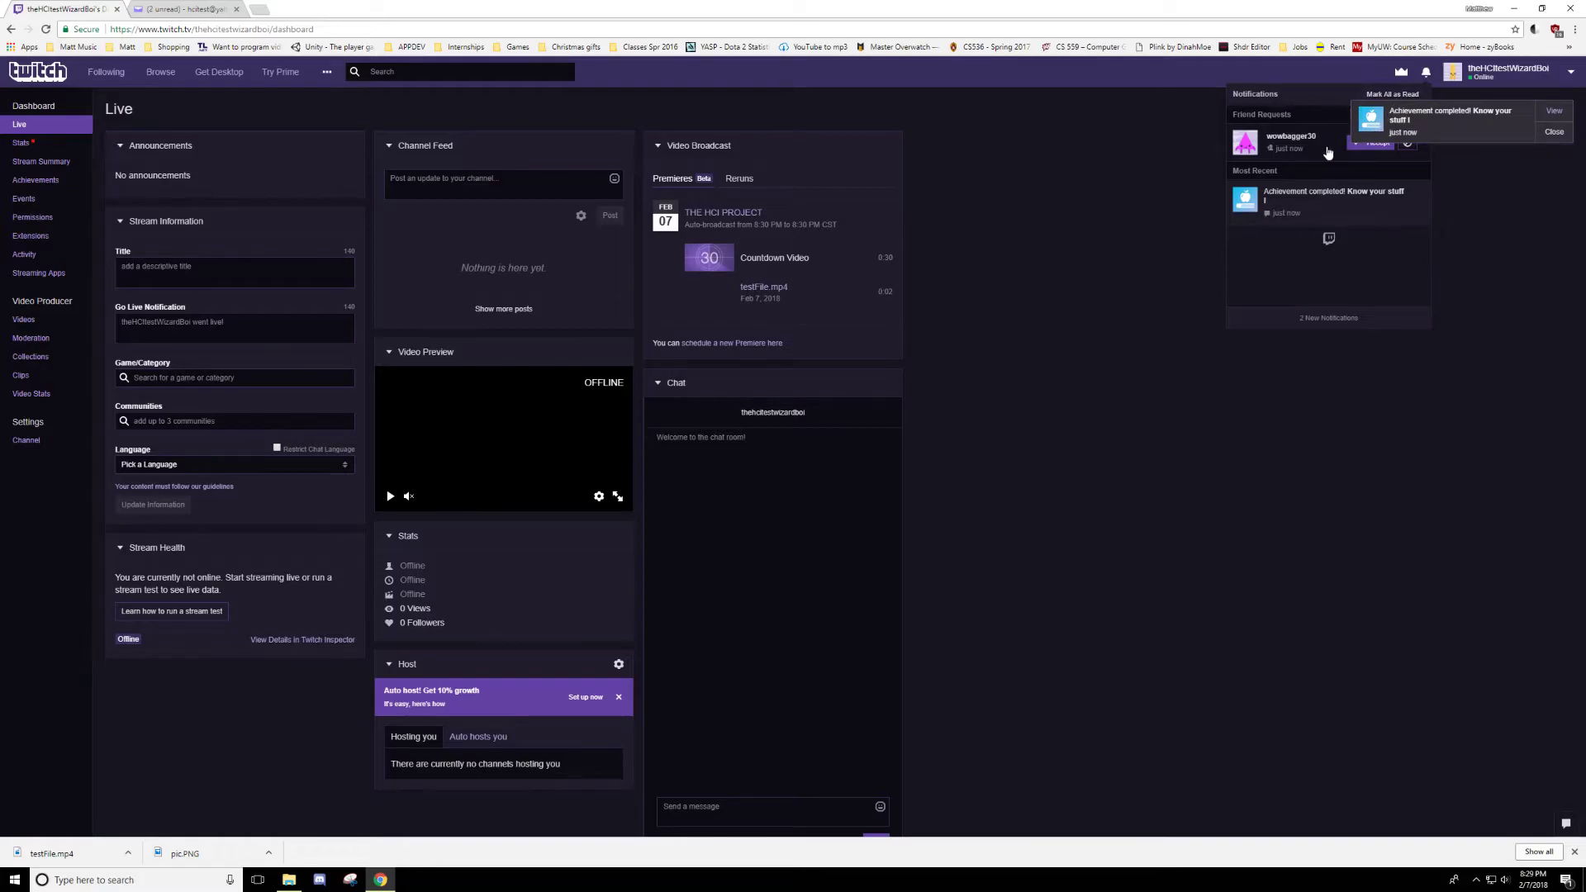
click(1290, 137)
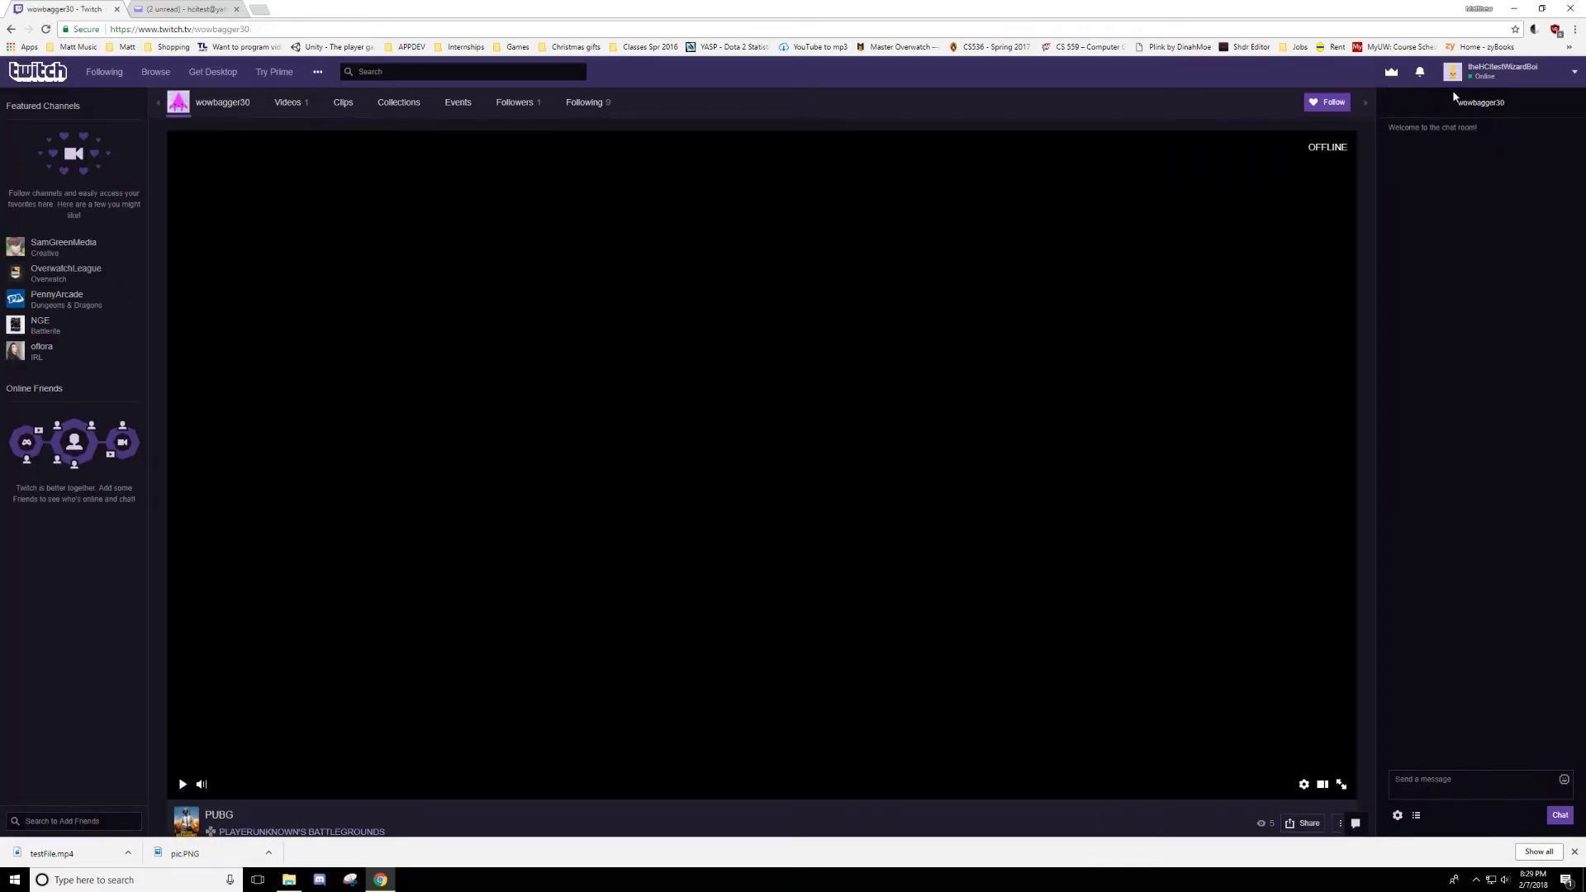
click(1488, 72)
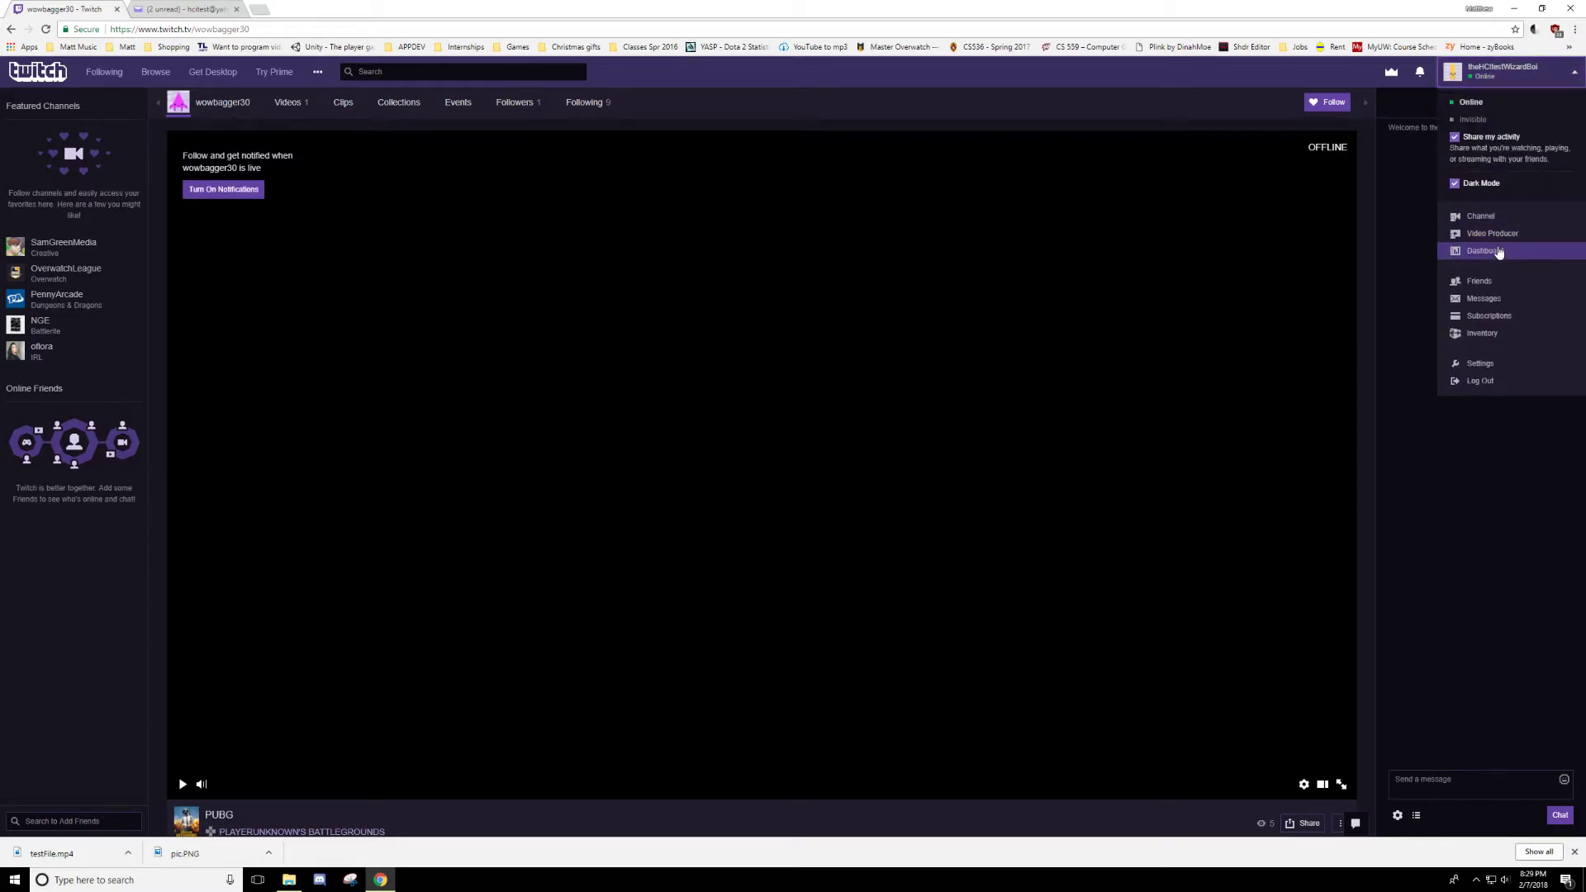
click(1421, 72)
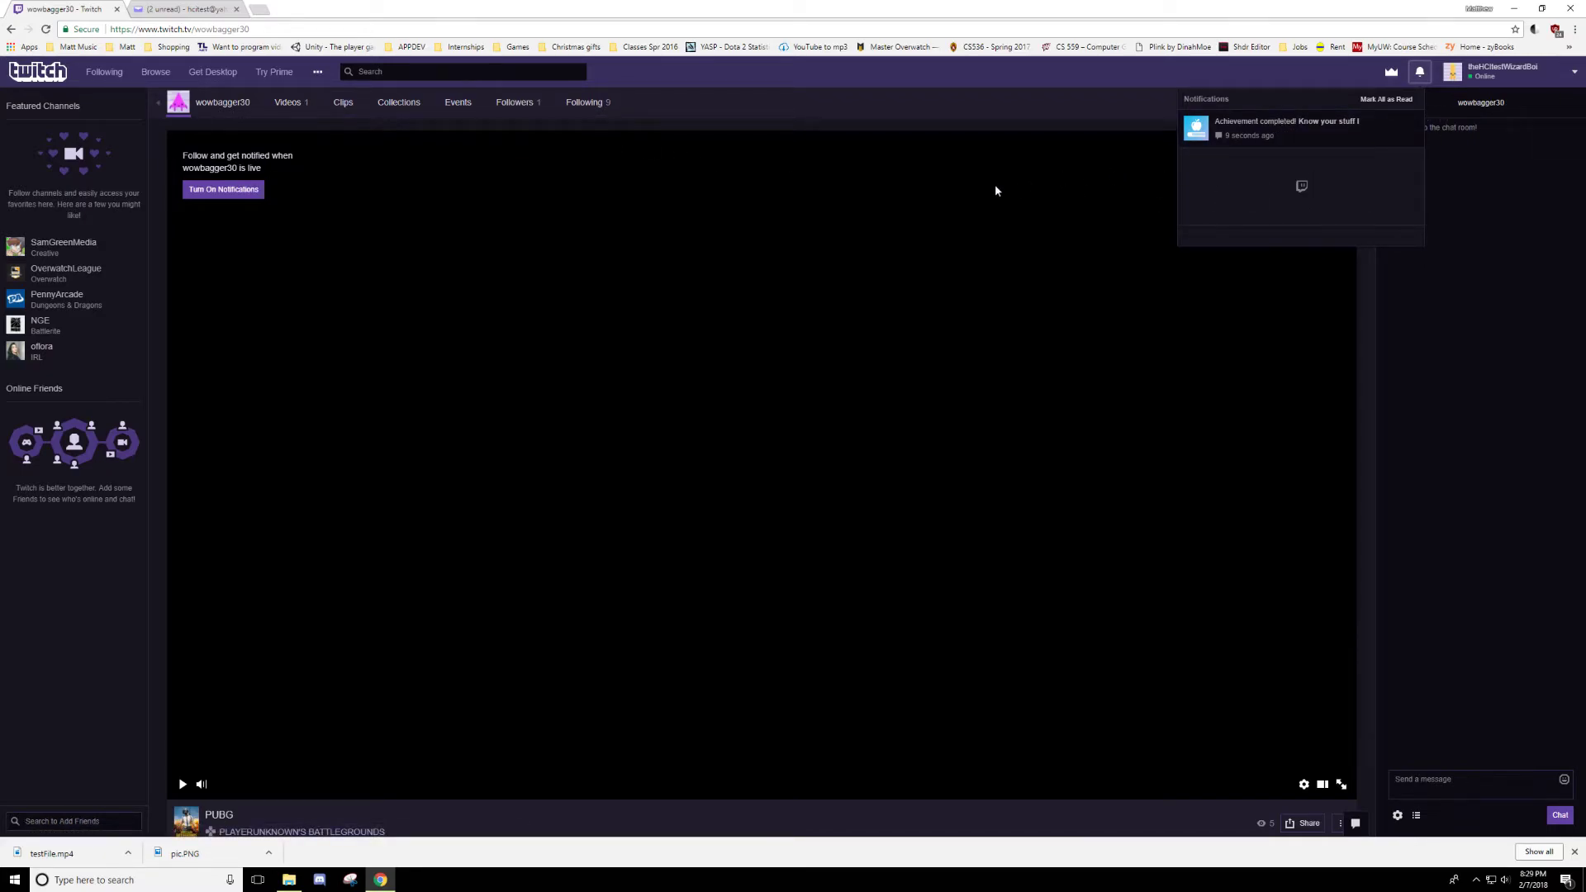
click(1491, 231)
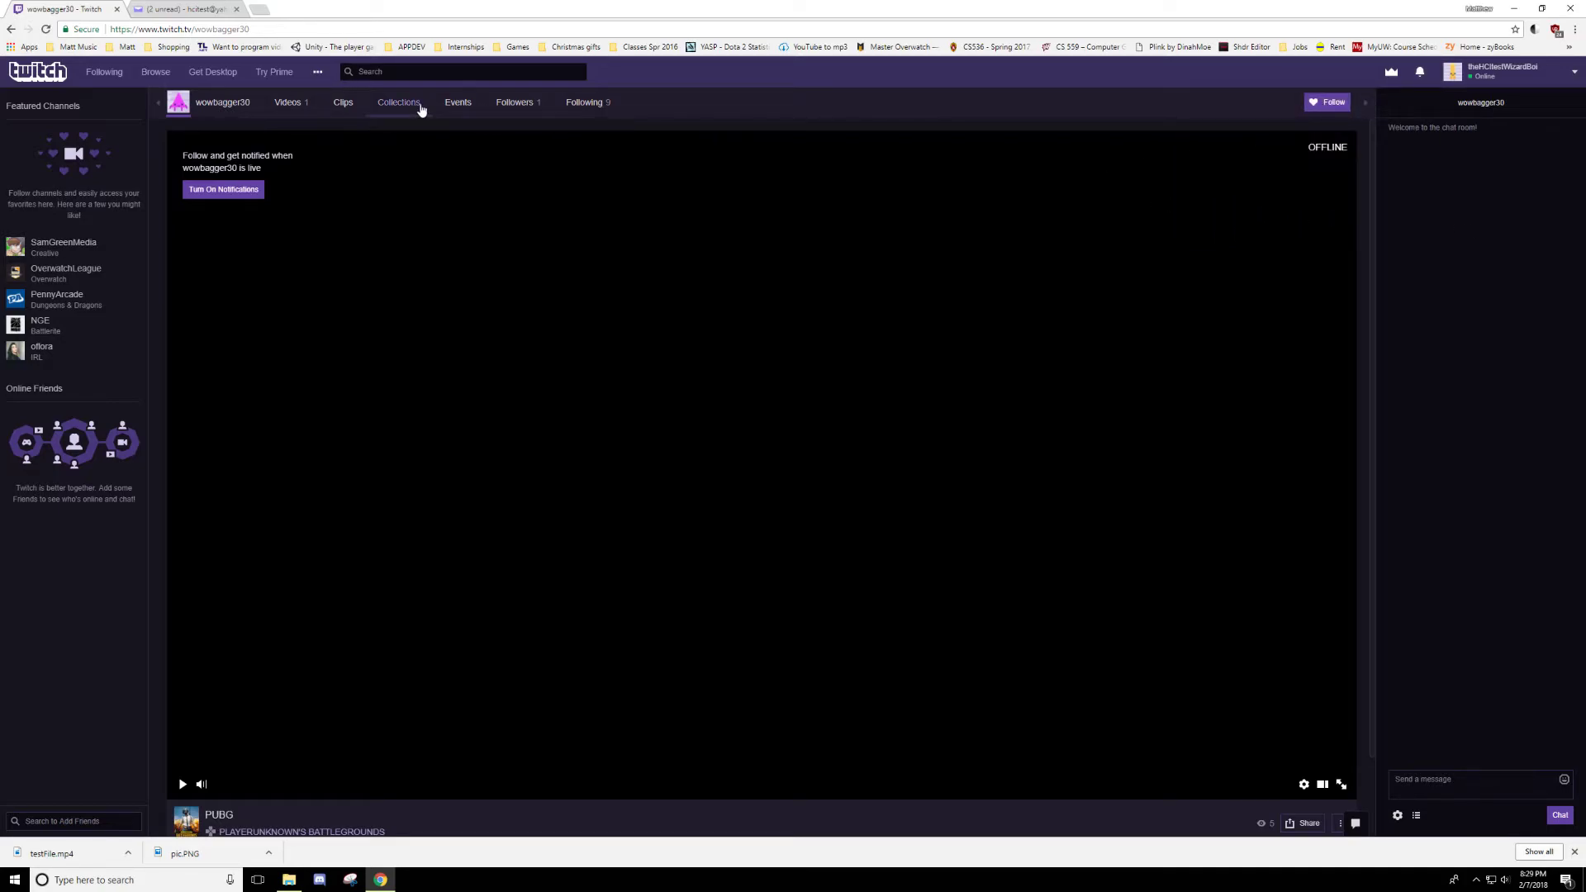
scroll(241, 106, up, 3)
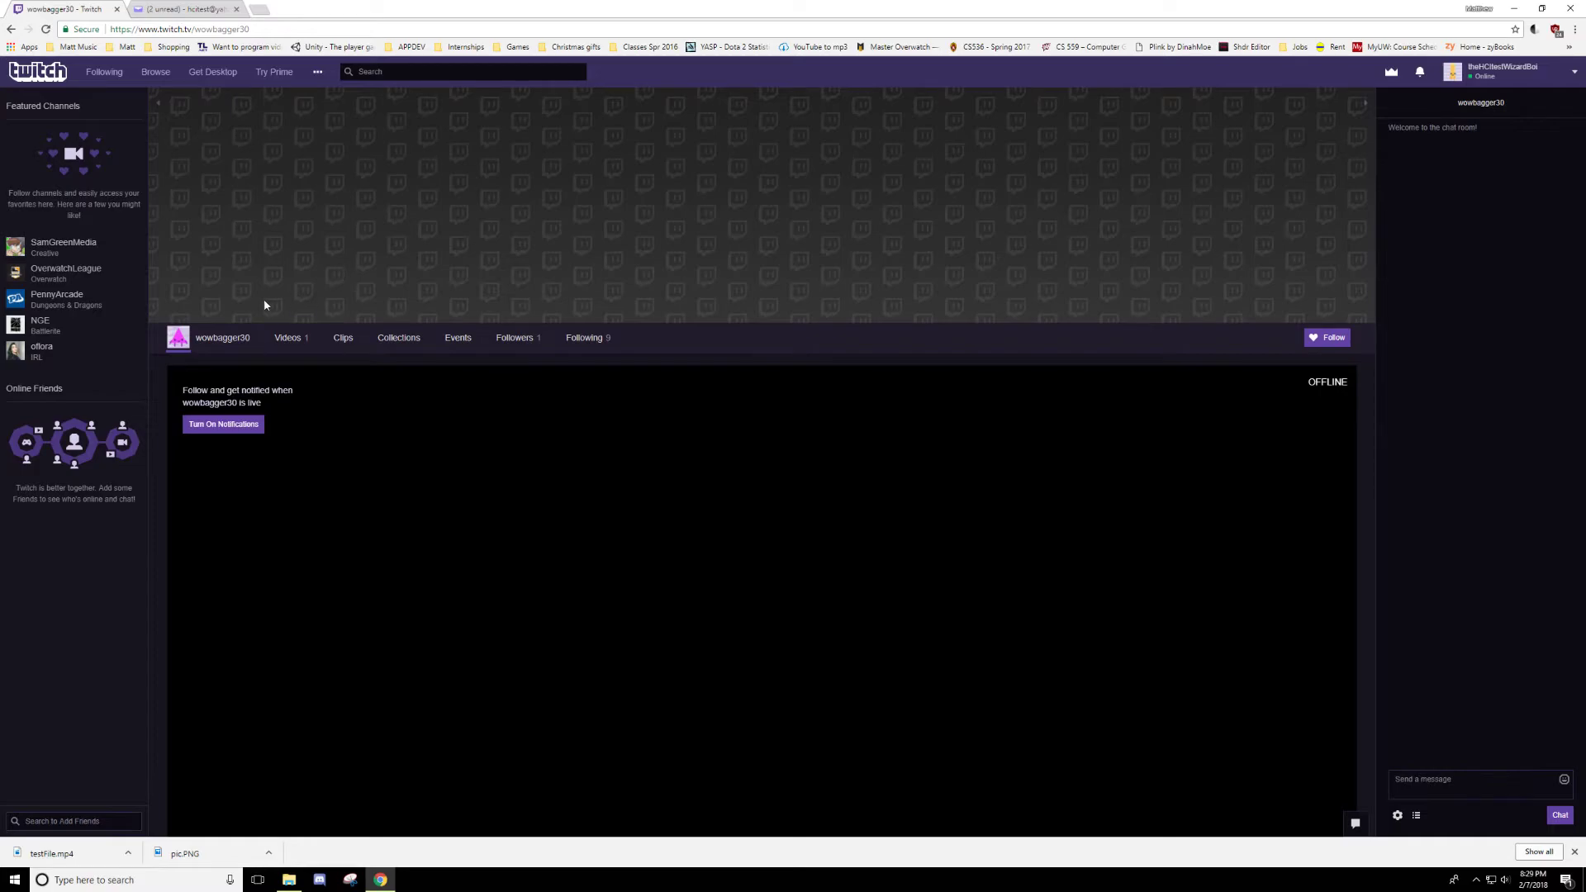
View the newly completed achievements from the notification
click(1425, 72)
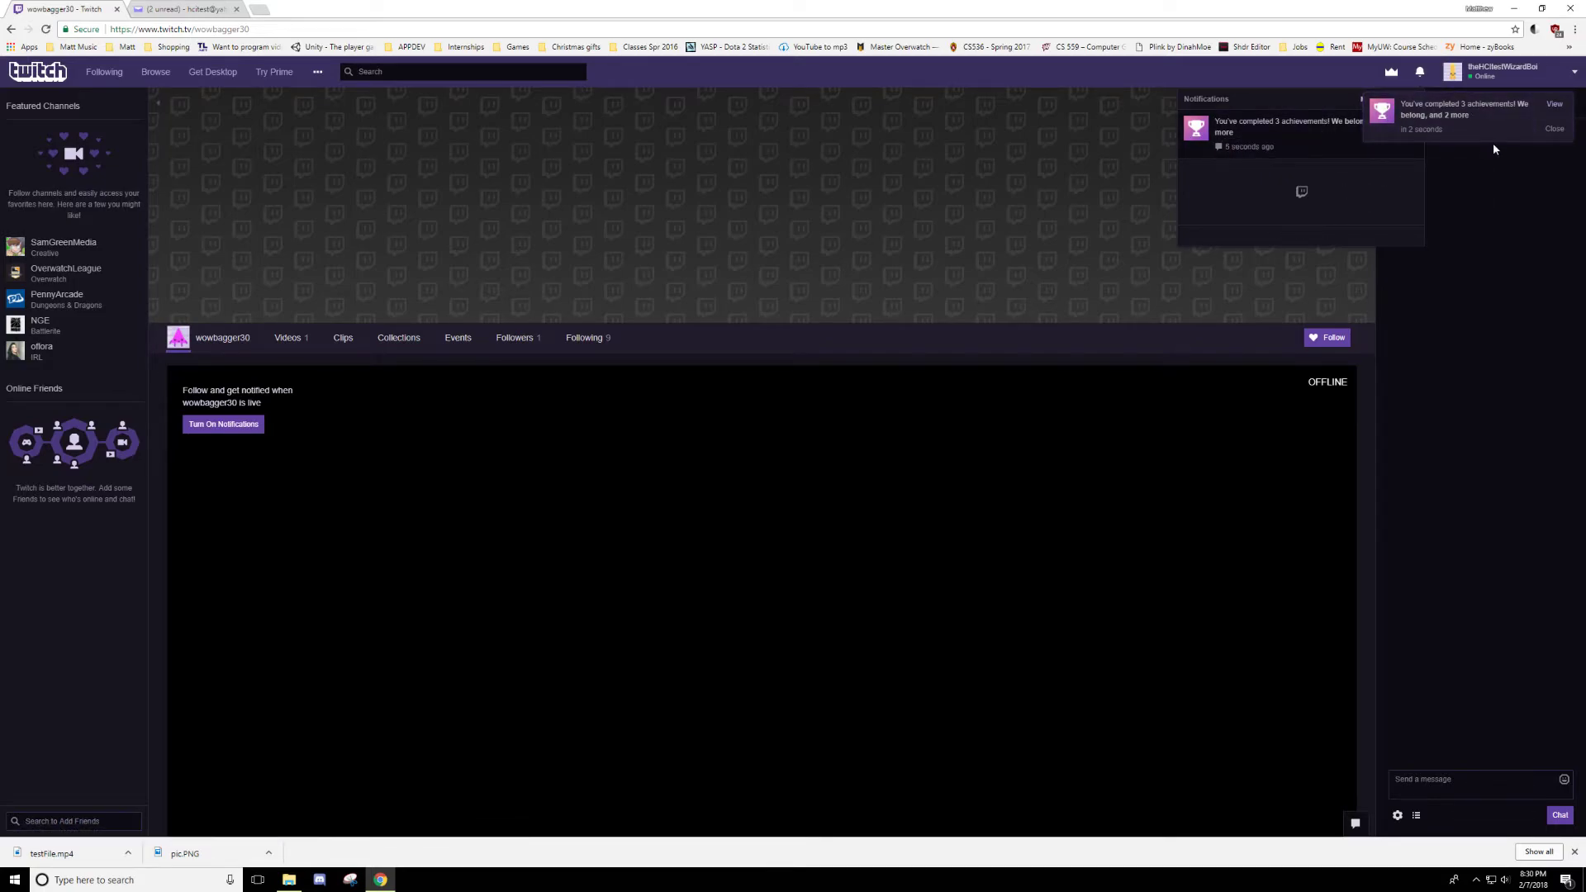
click(1289, 123)
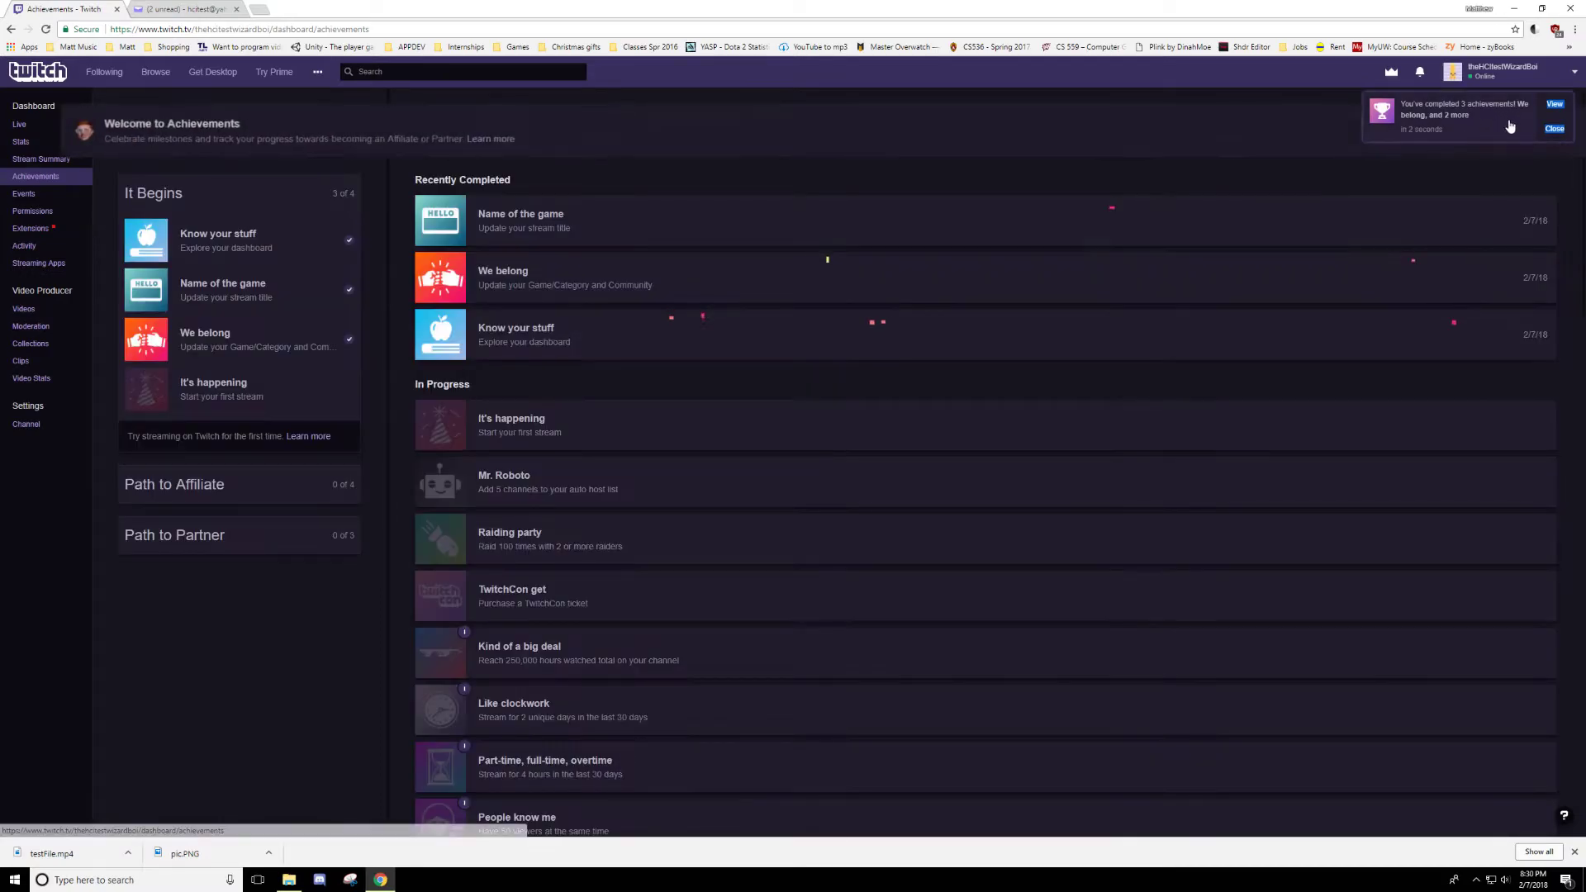
Dismiss the Achievements banners, return to Video Producer and view the completed achievement toast
click(1555, 128)
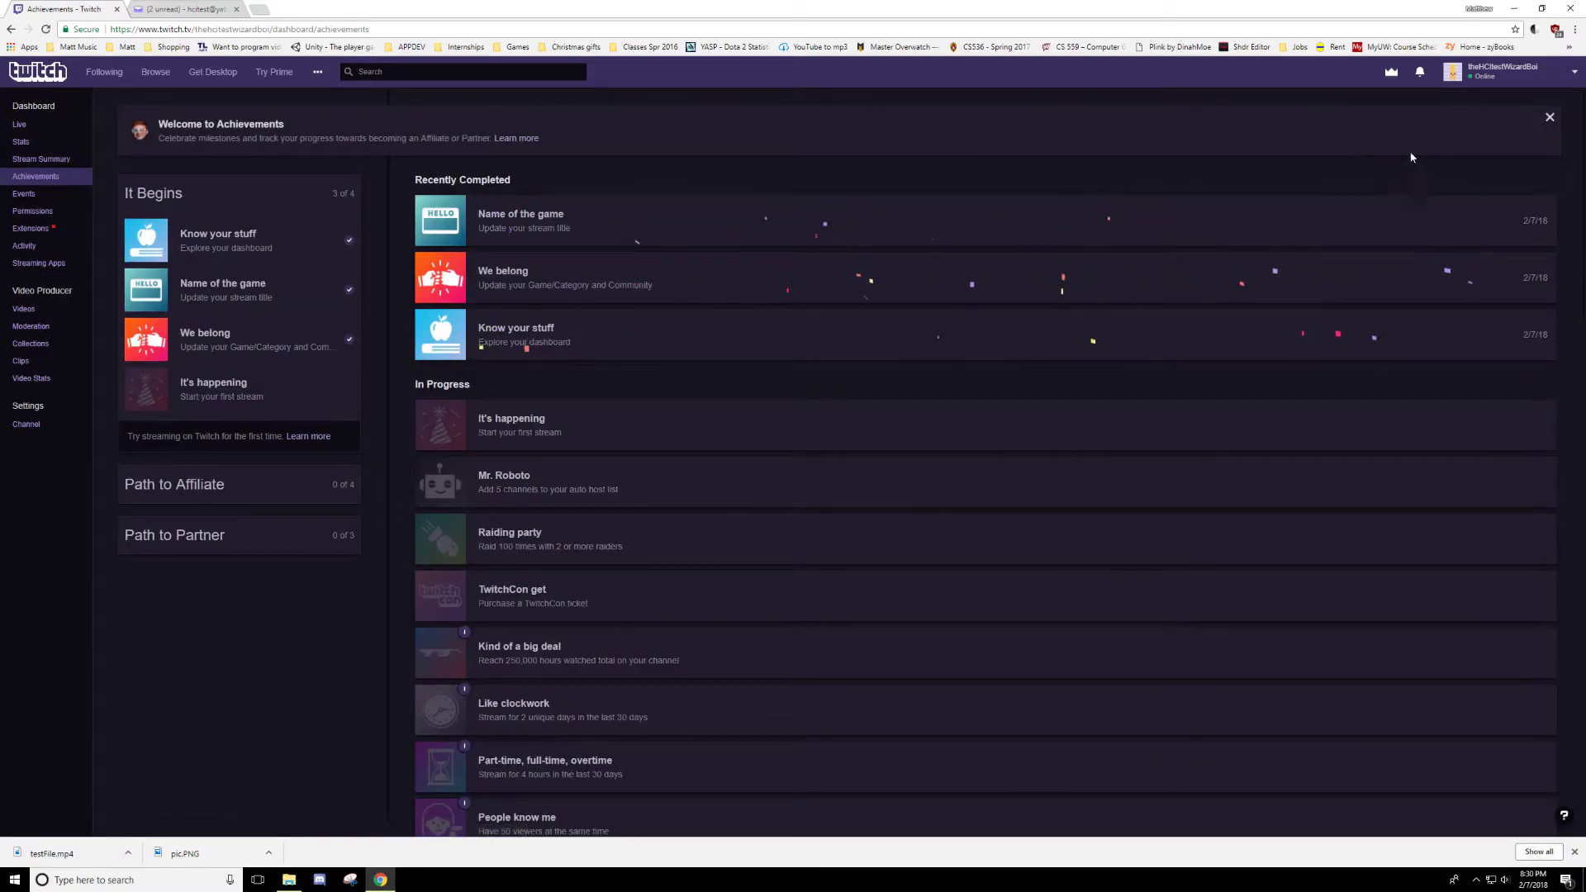
click(1551, 120)
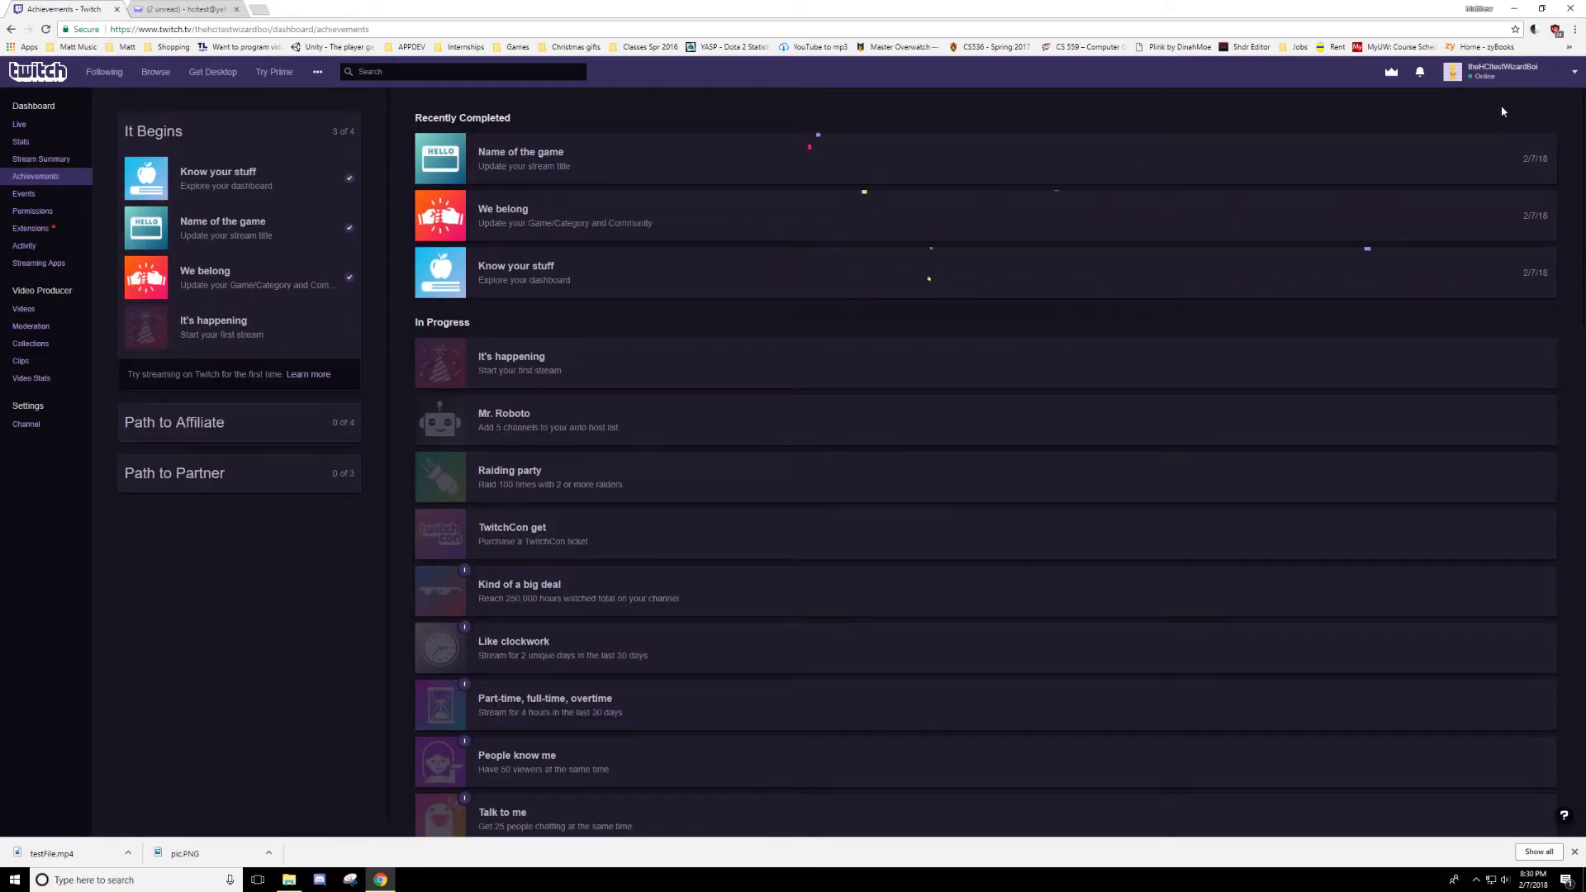
click(1500, 70)
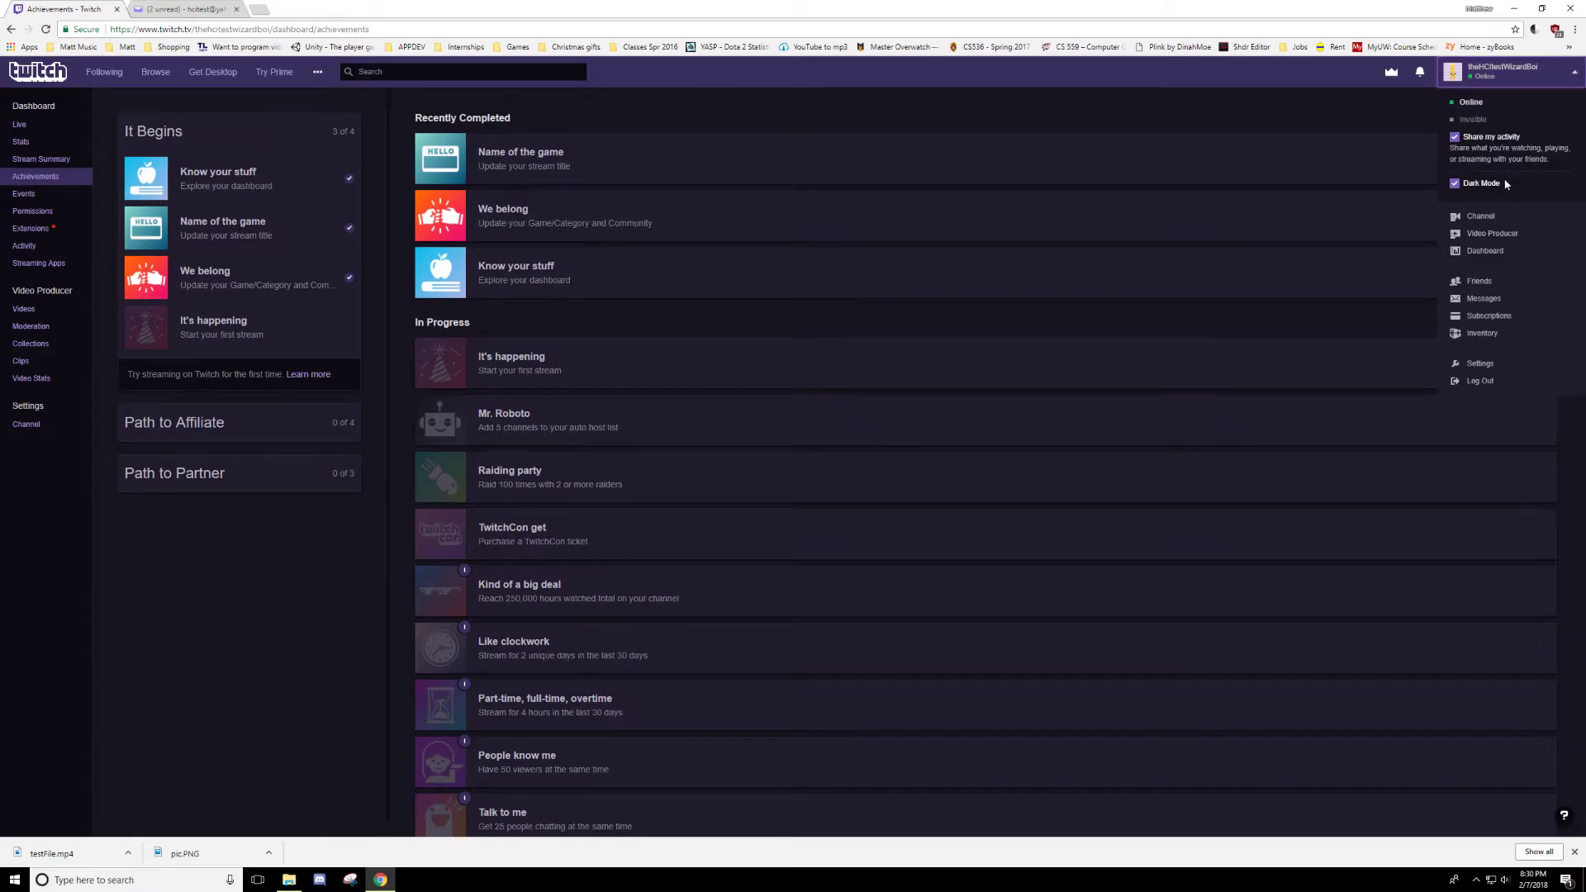
click(1492, 234)
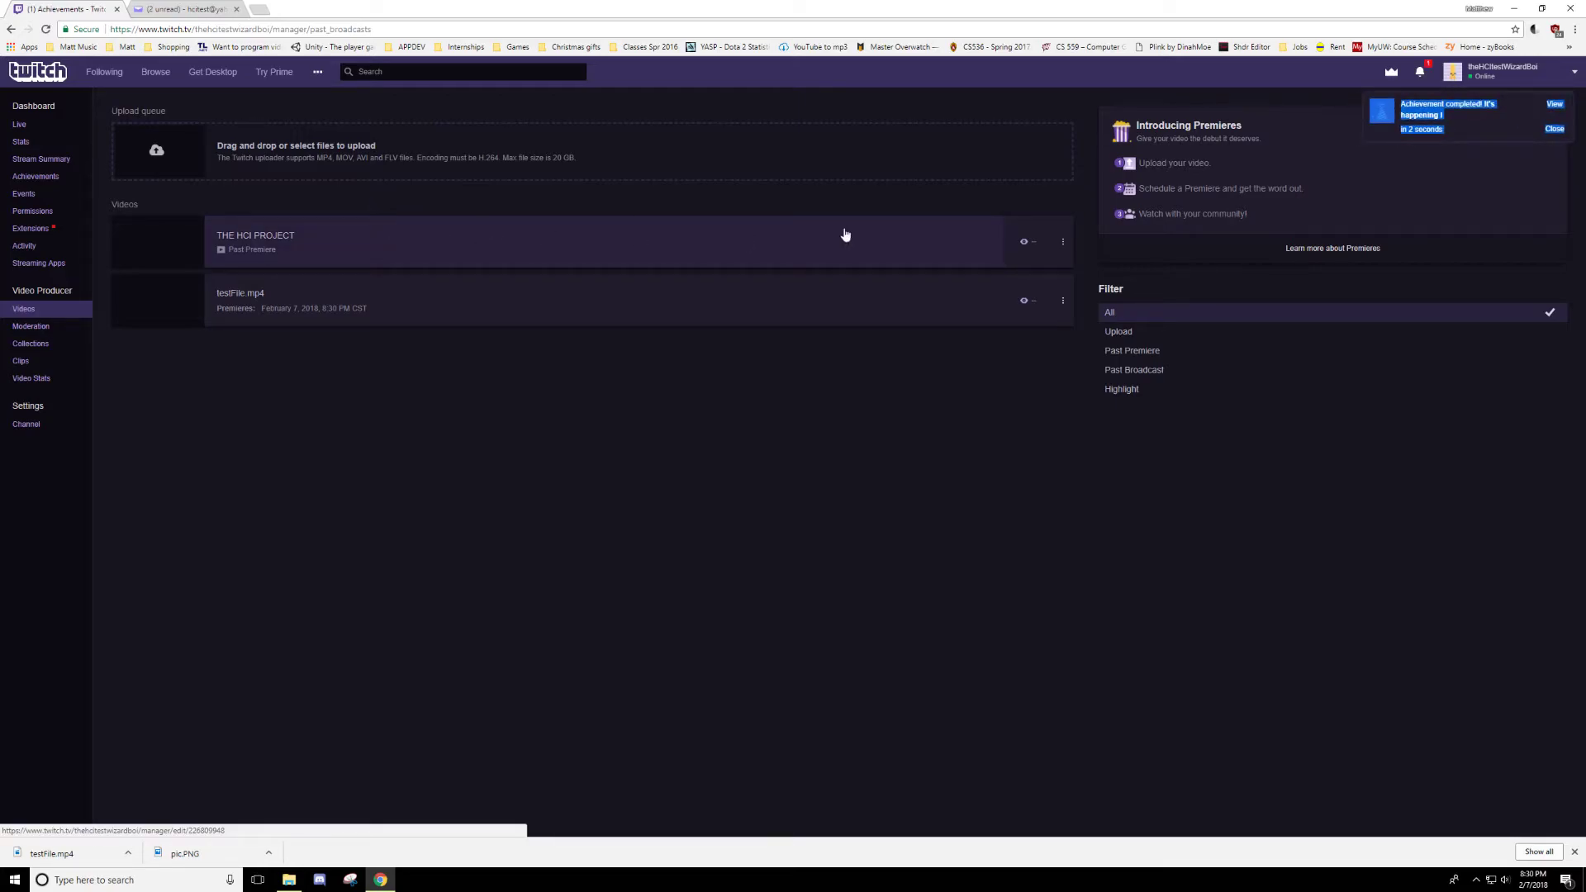
click(1450, 119)
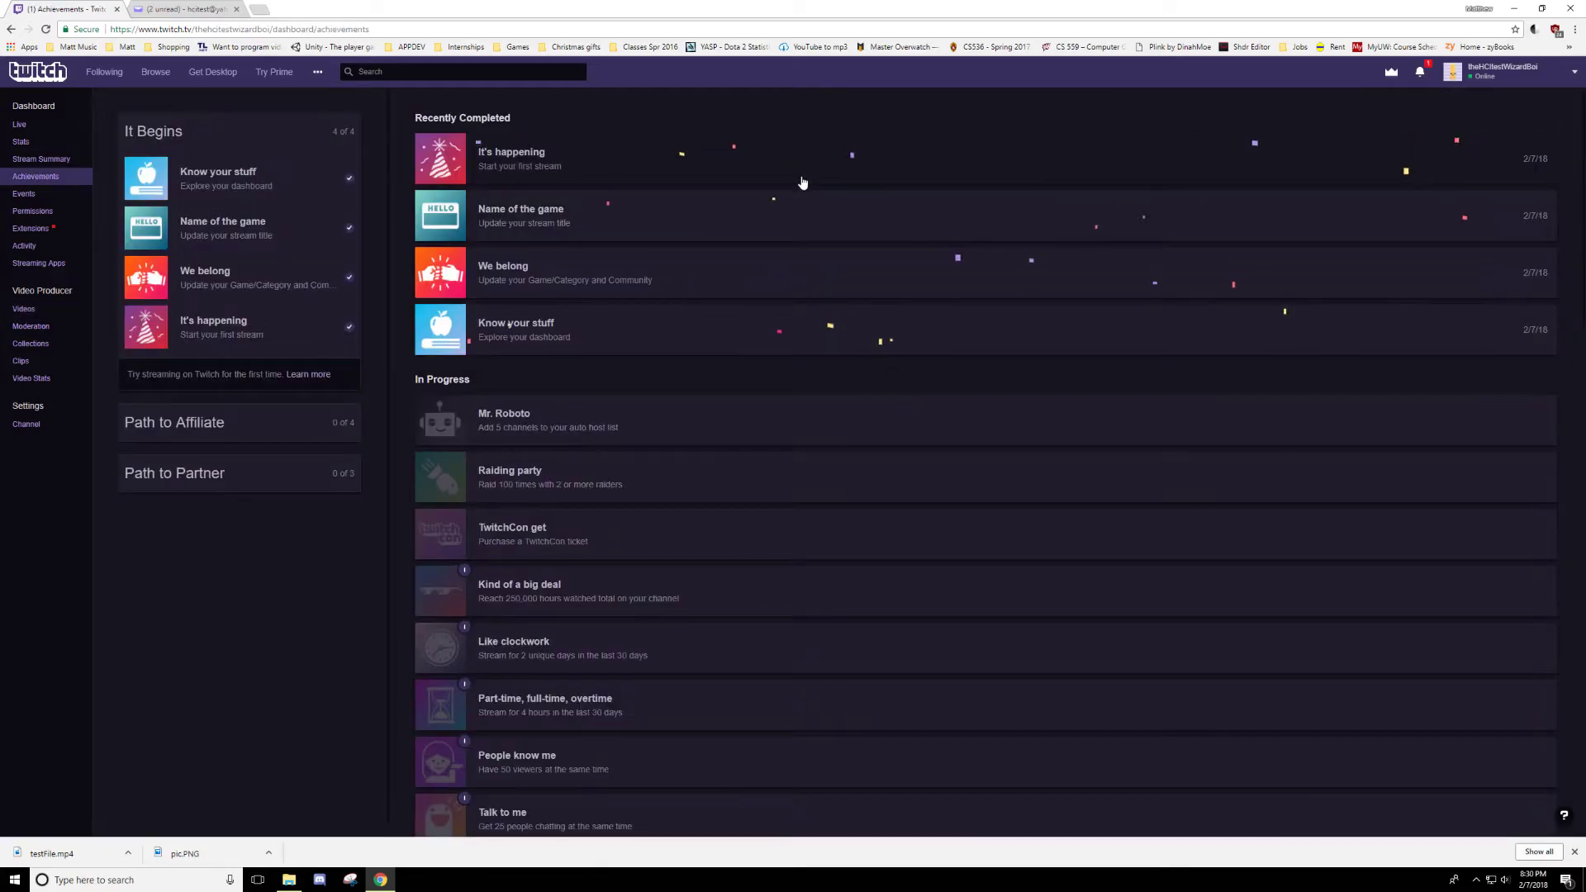
Edit THE HCI PROJECT video details, skip the thumbnail chooser, save, and reopen its edit panel
click(11, 28)
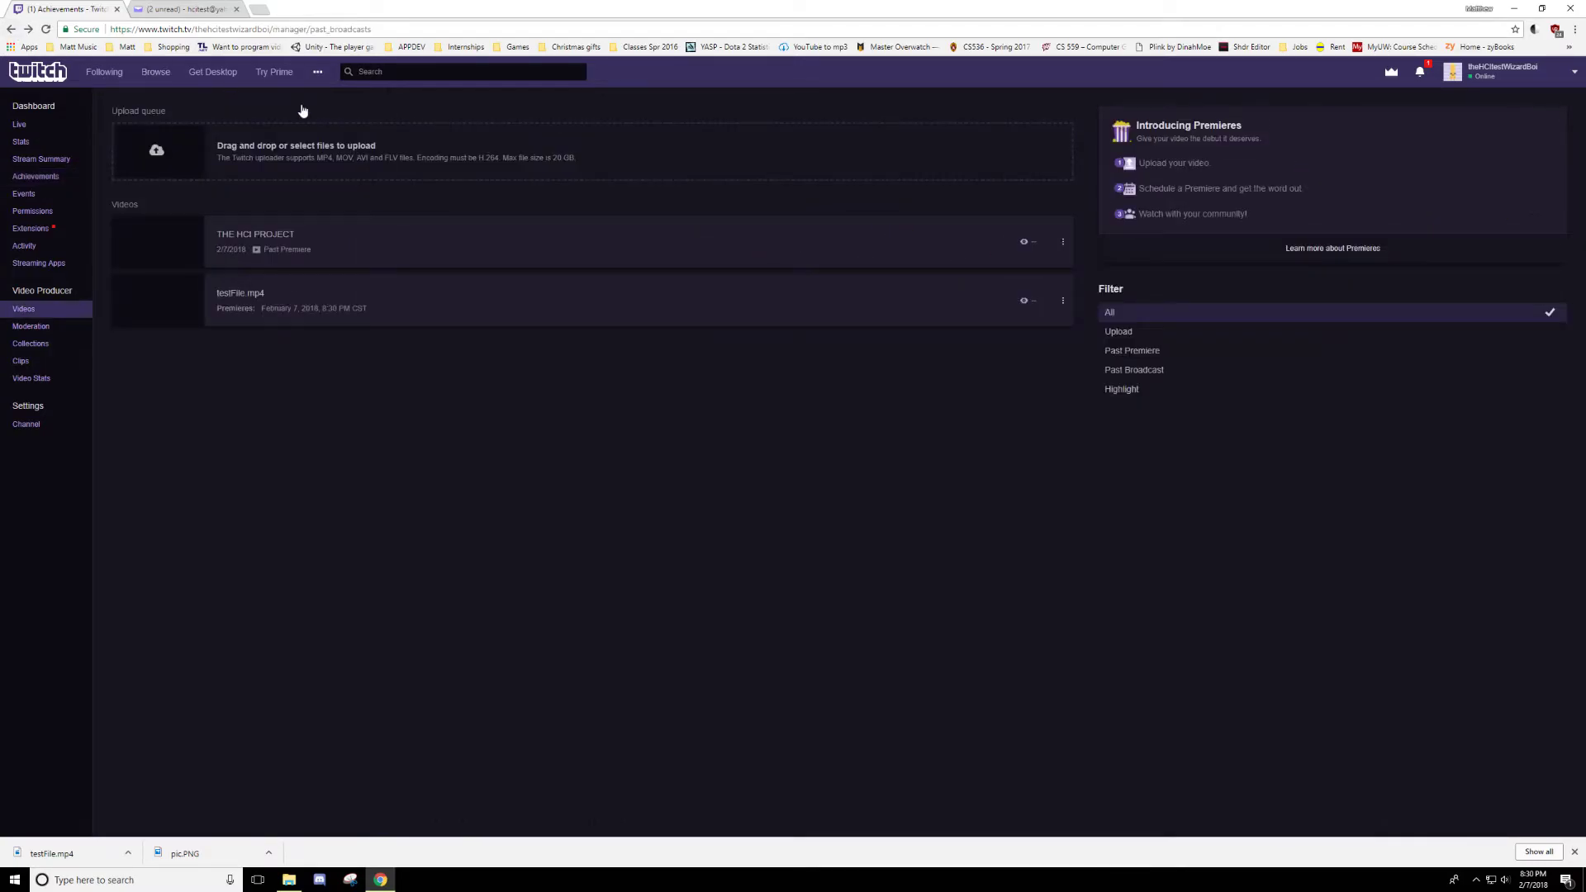
click(452, 246)
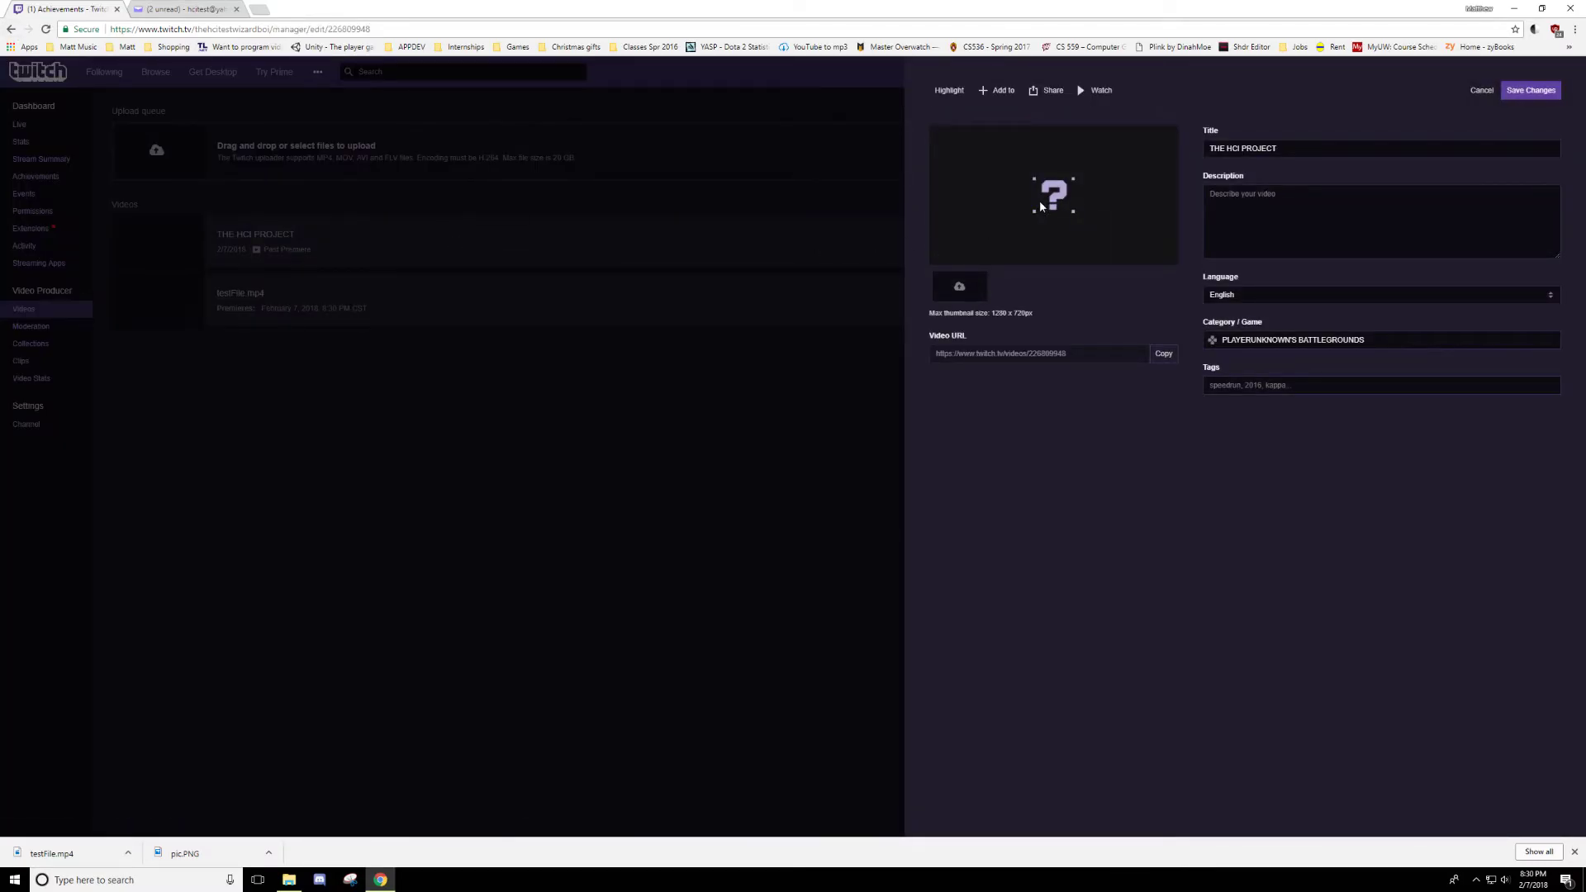
click(973, 286)
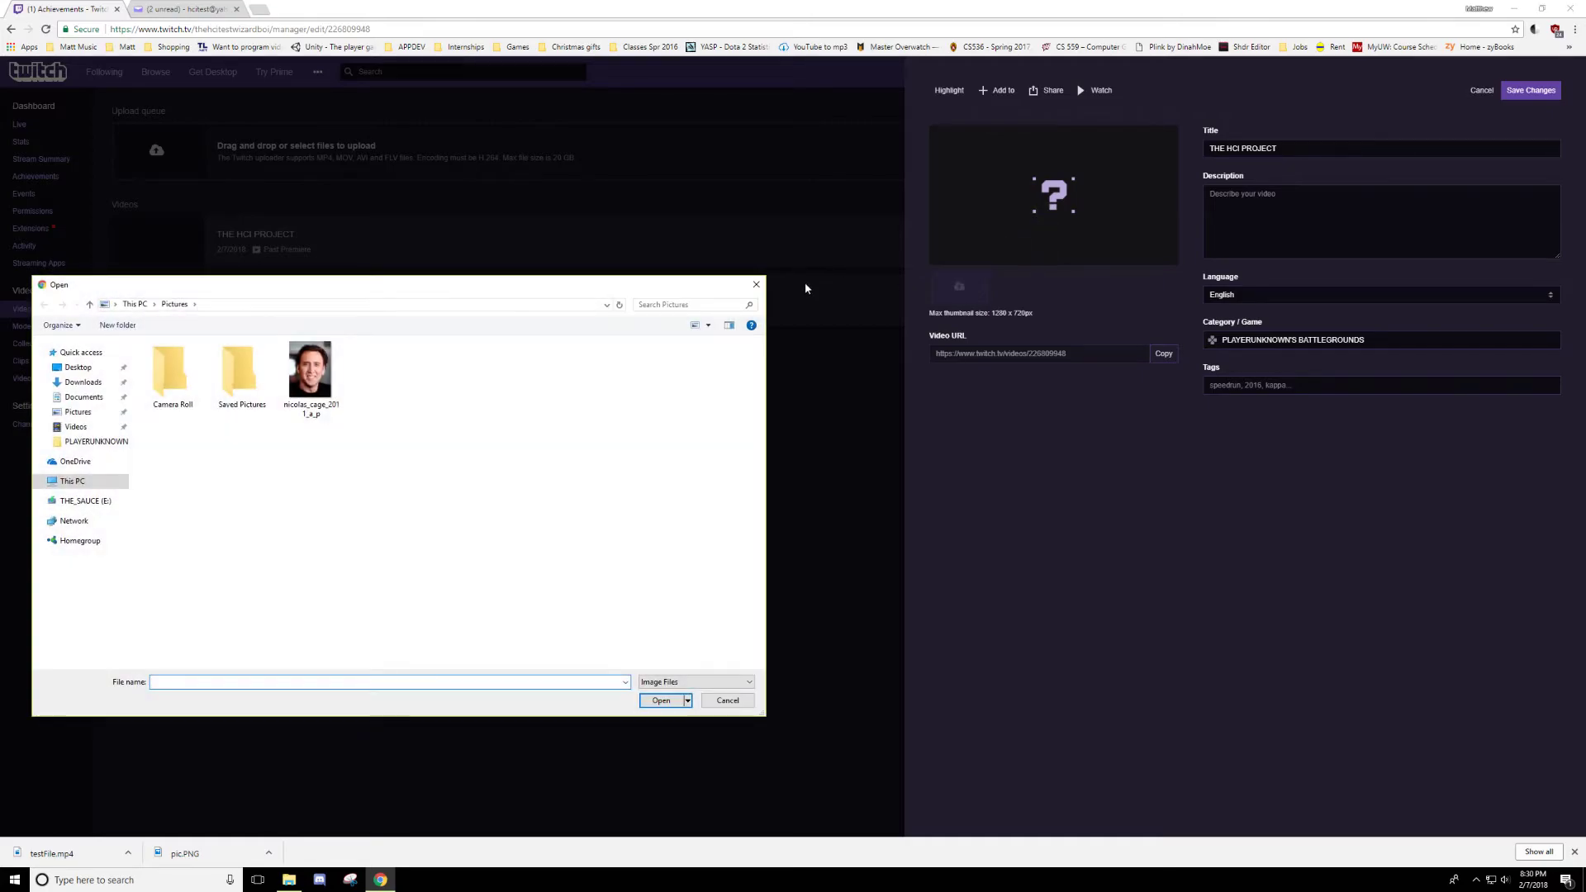
click(758, 287)
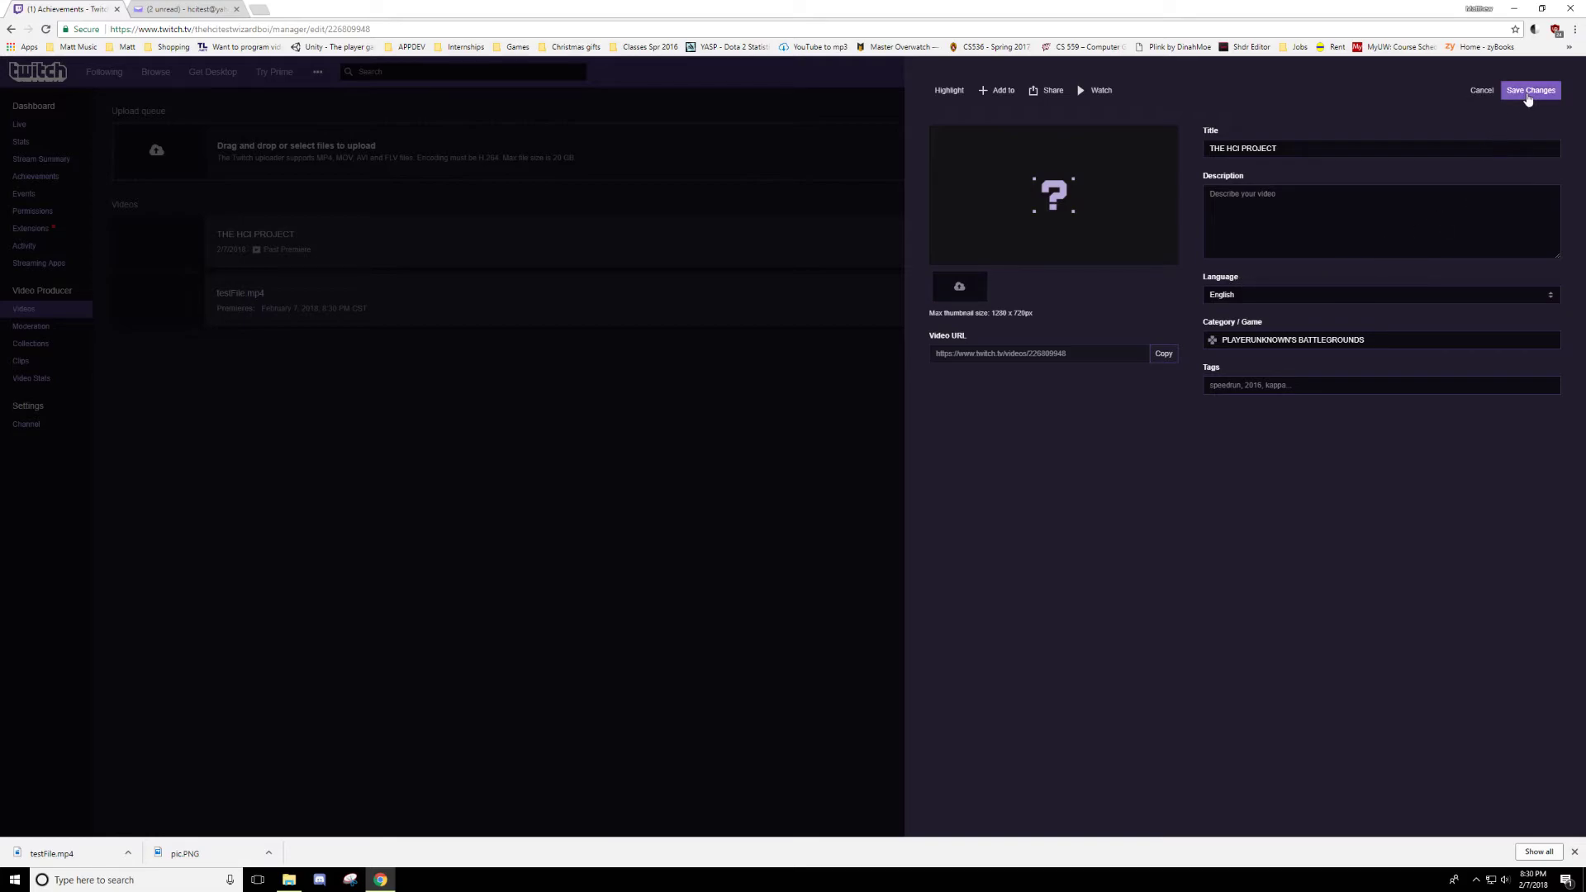
click(1528, 91)
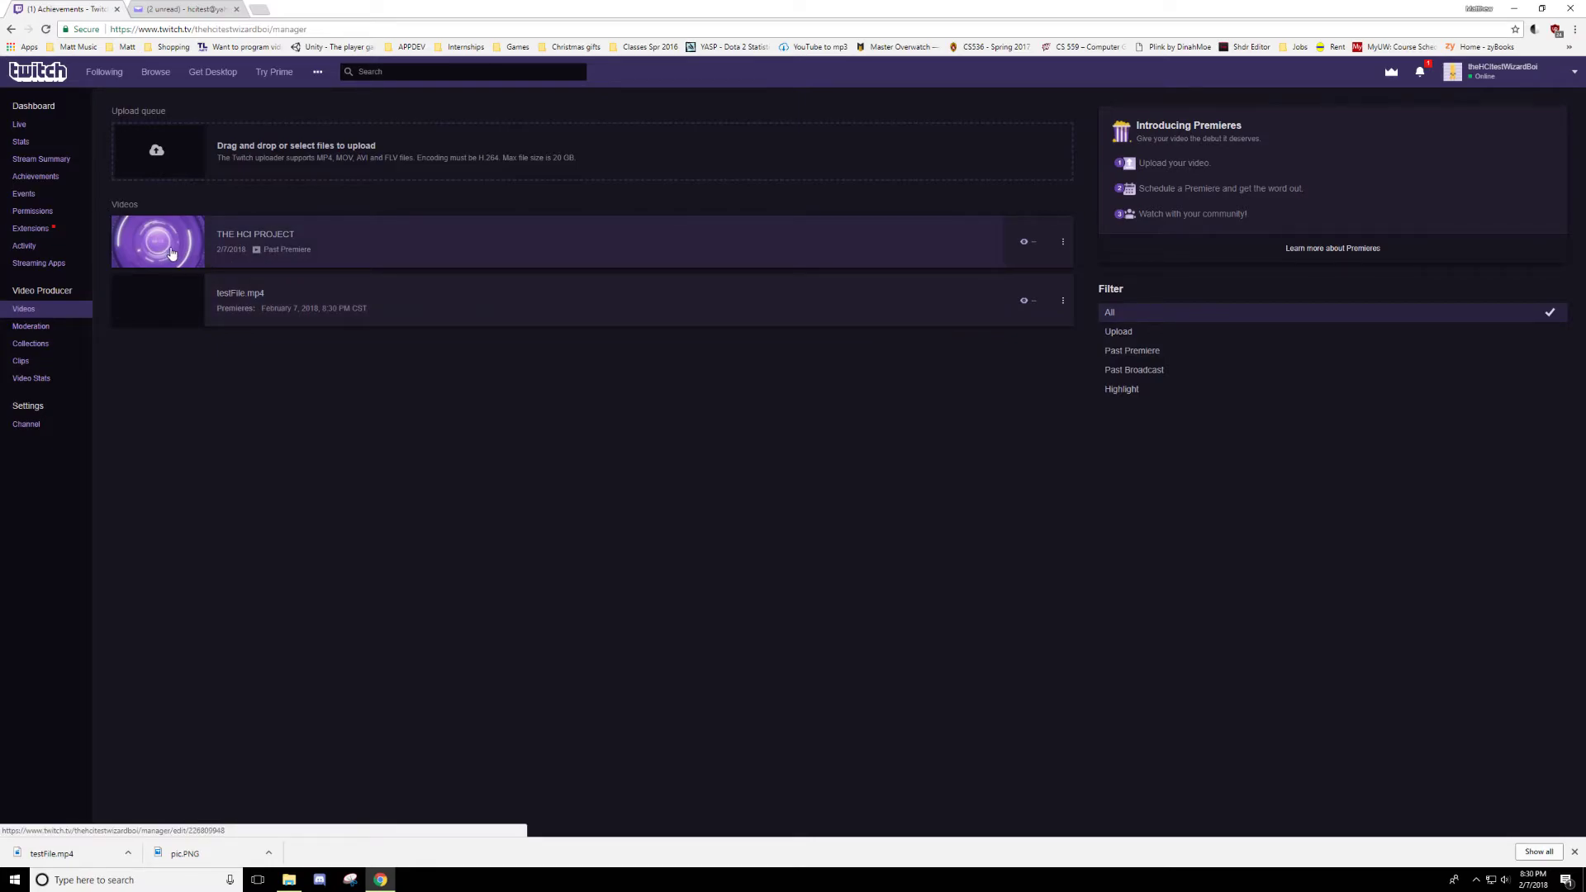
click(776, 235)
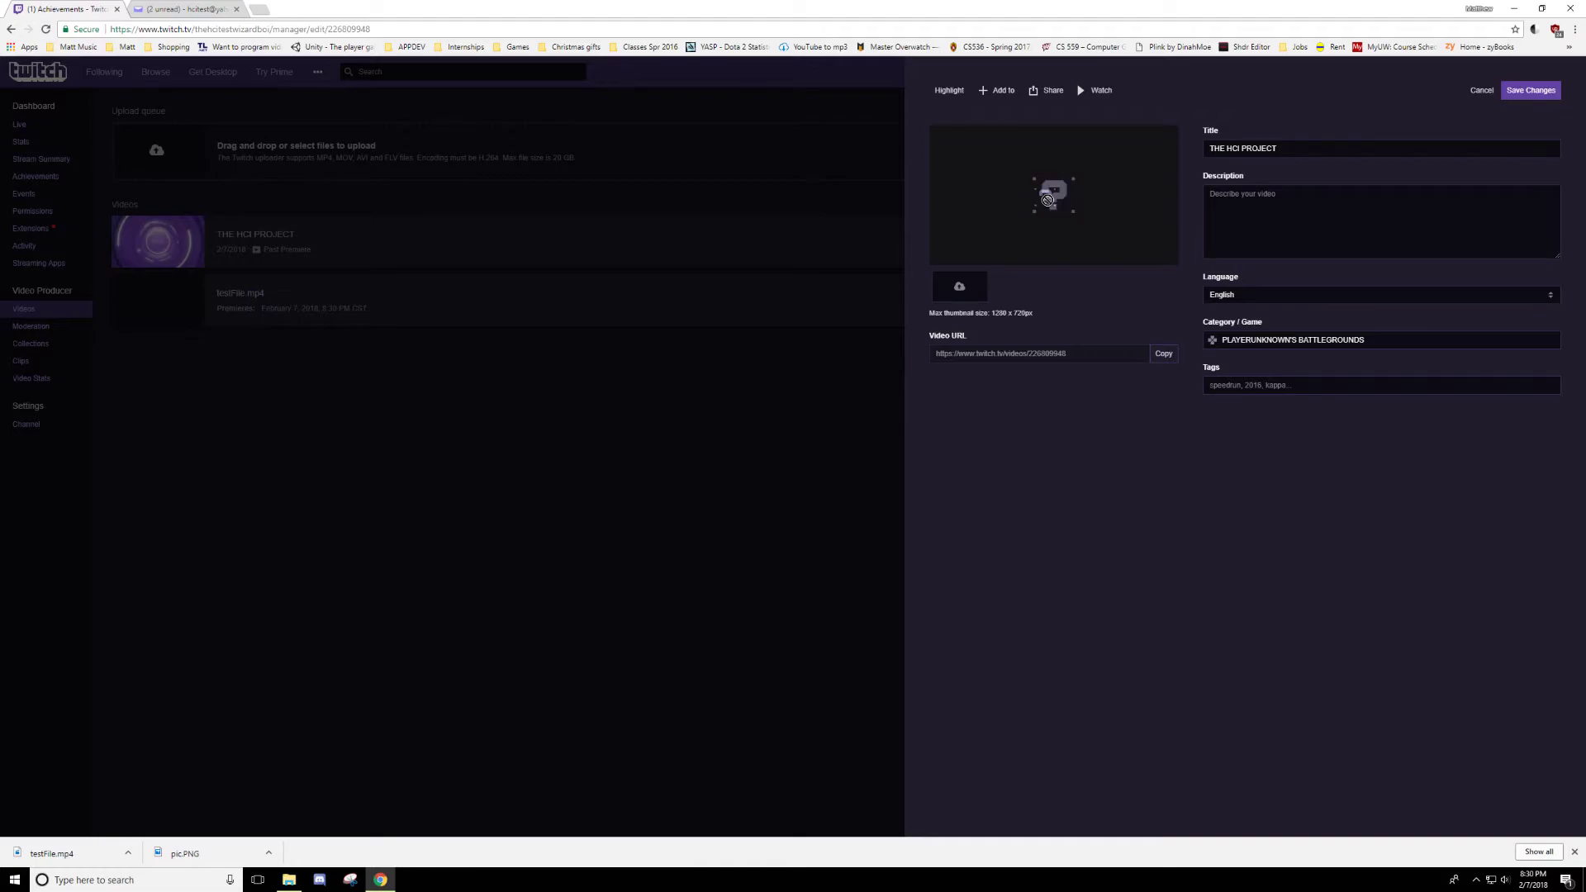
Watch the premiere video on its page, check notifications, and replay the finished countdown
click(1101, 90)
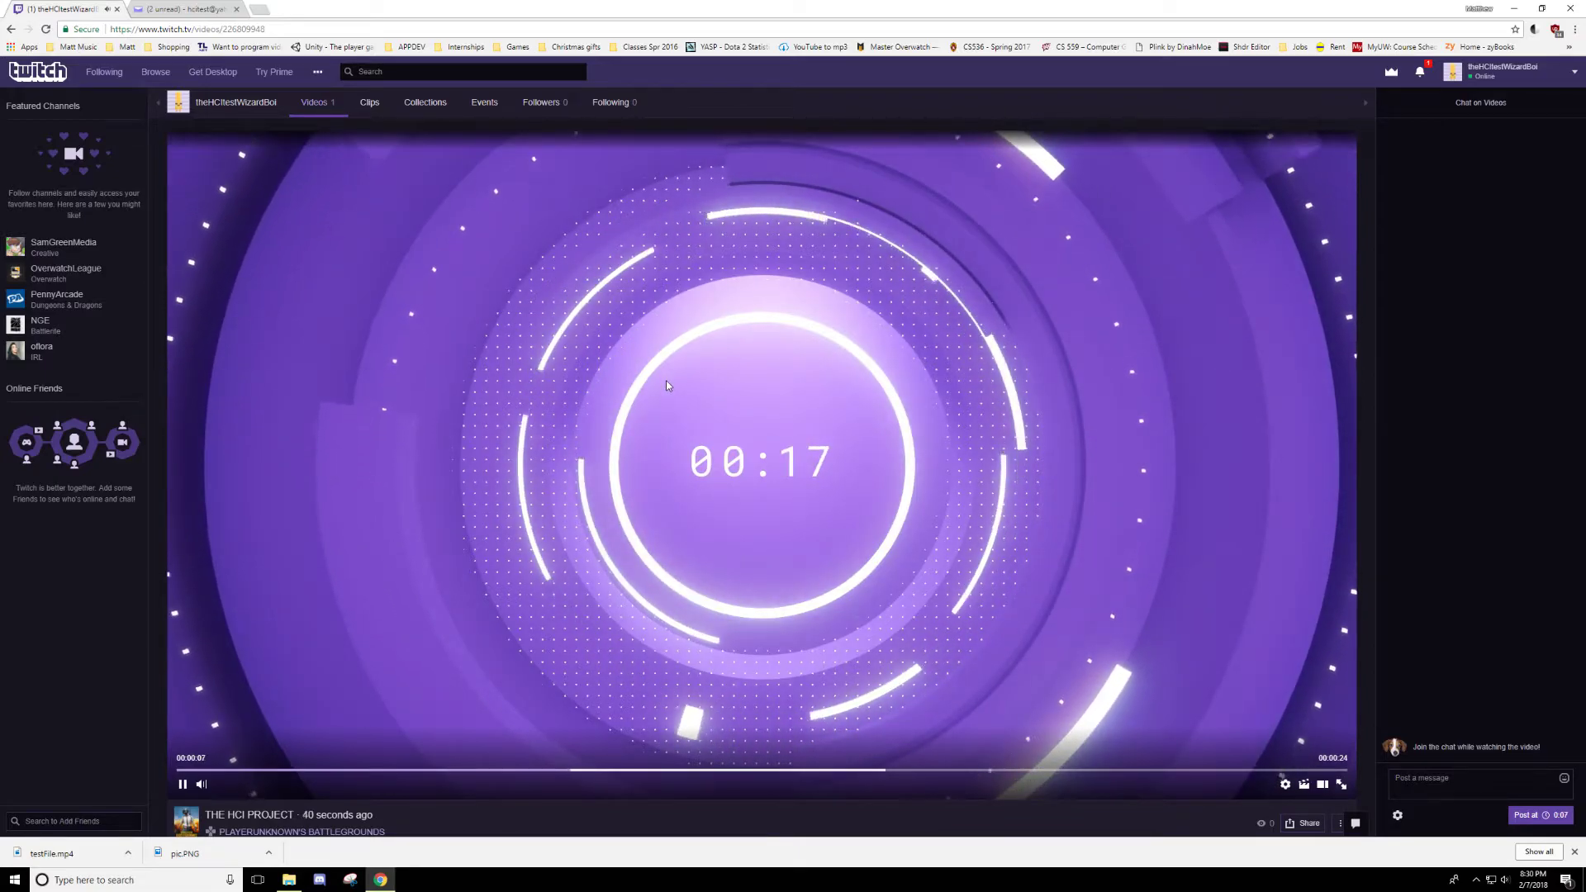
click(1419, 72)
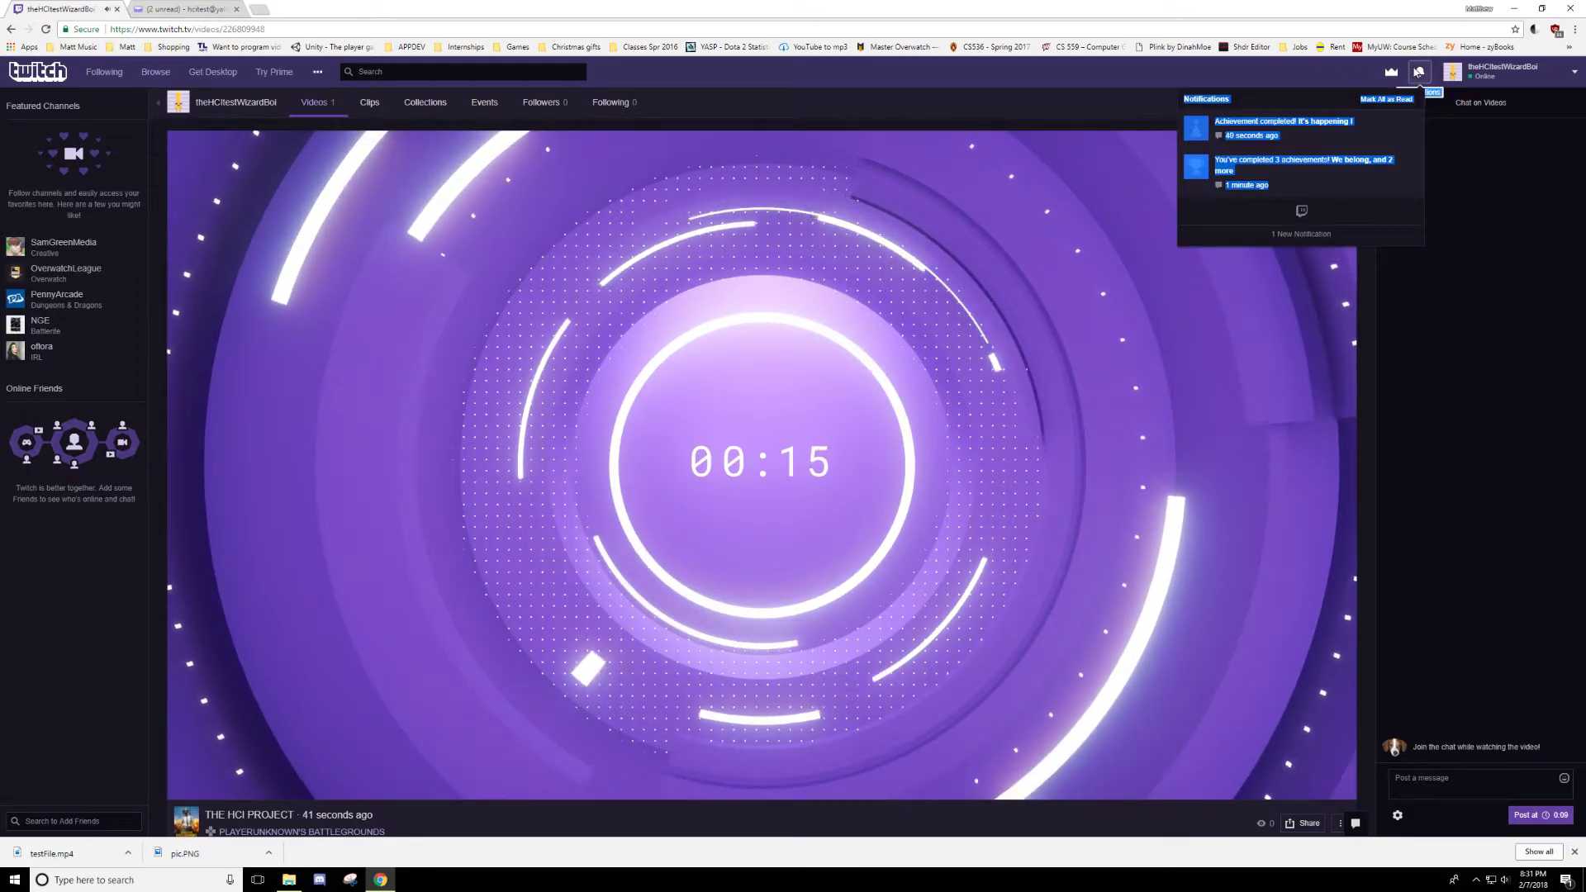
click(1093, 74)
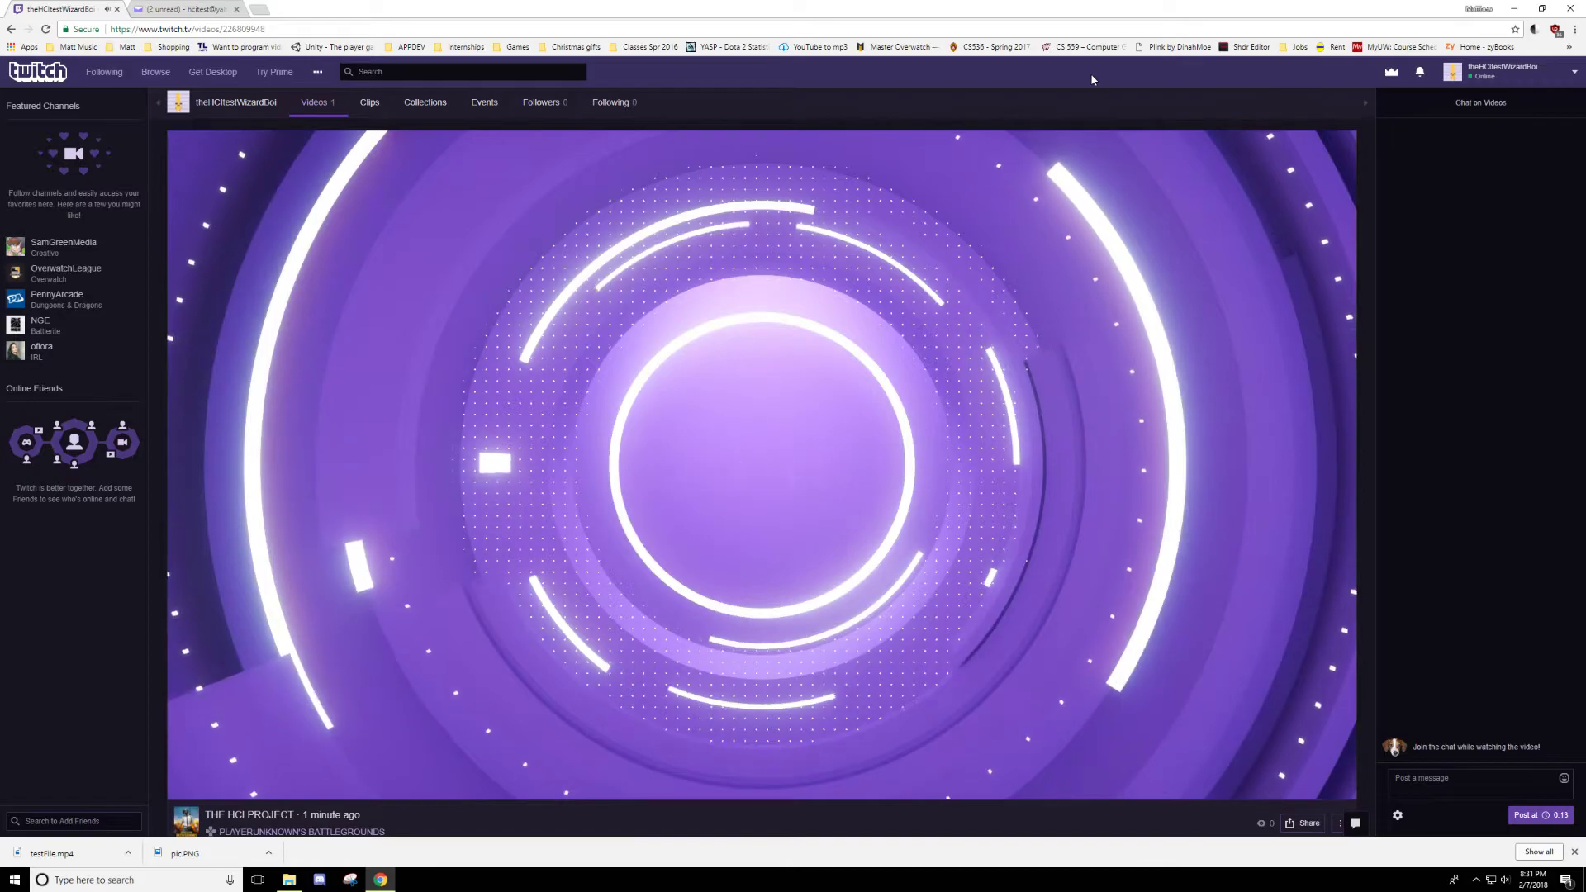
scroll(934, 217, down, 2)
scroll(933, 216, up, 2)
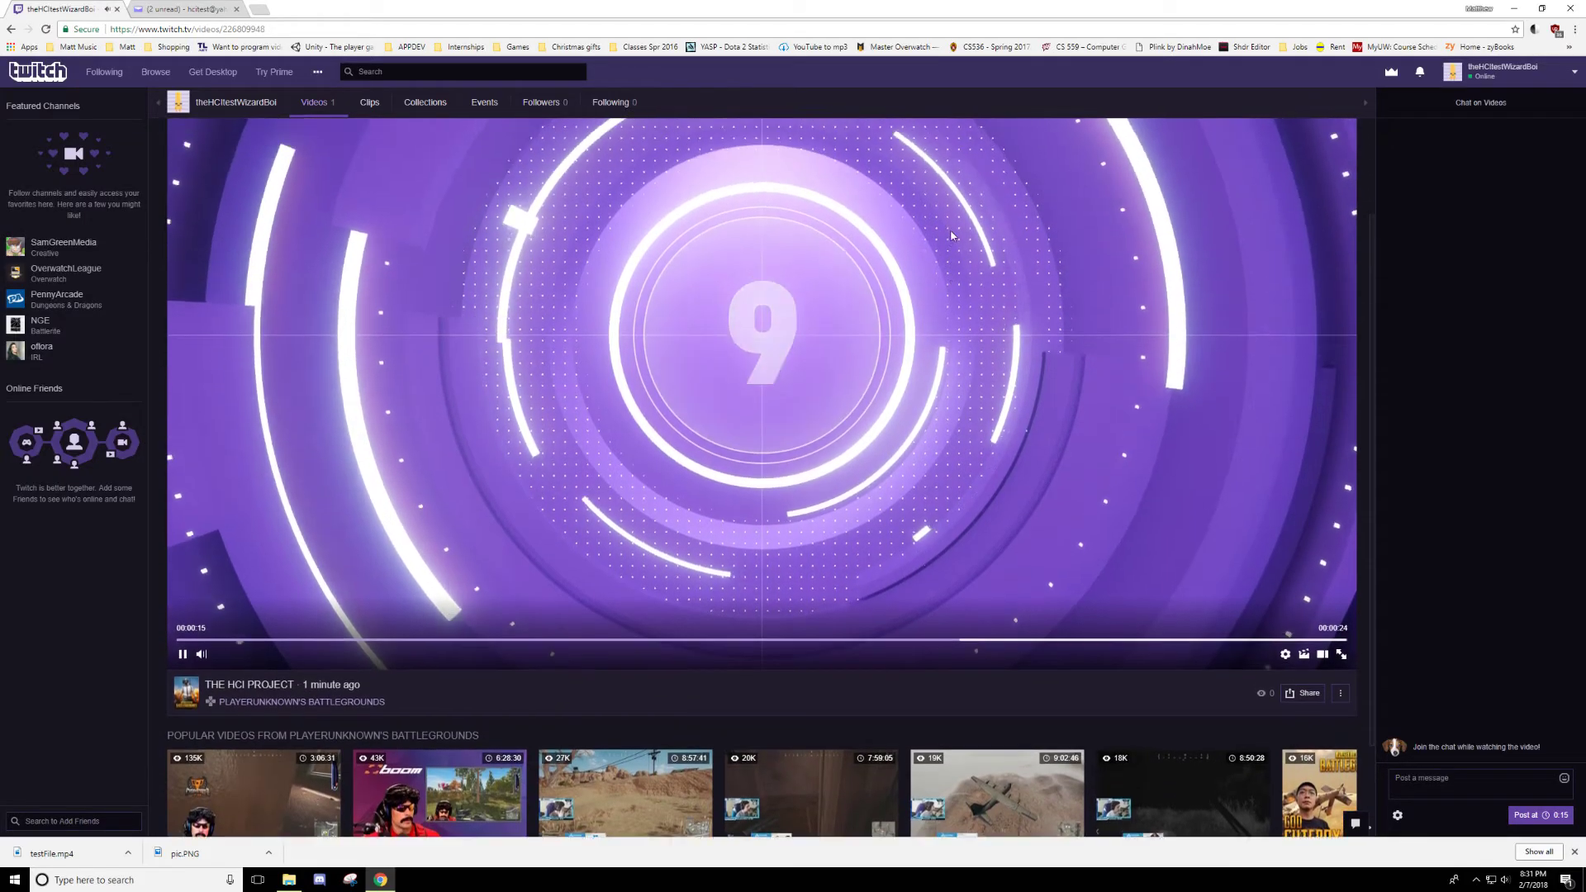
scroll(1002, 276, up, 1)
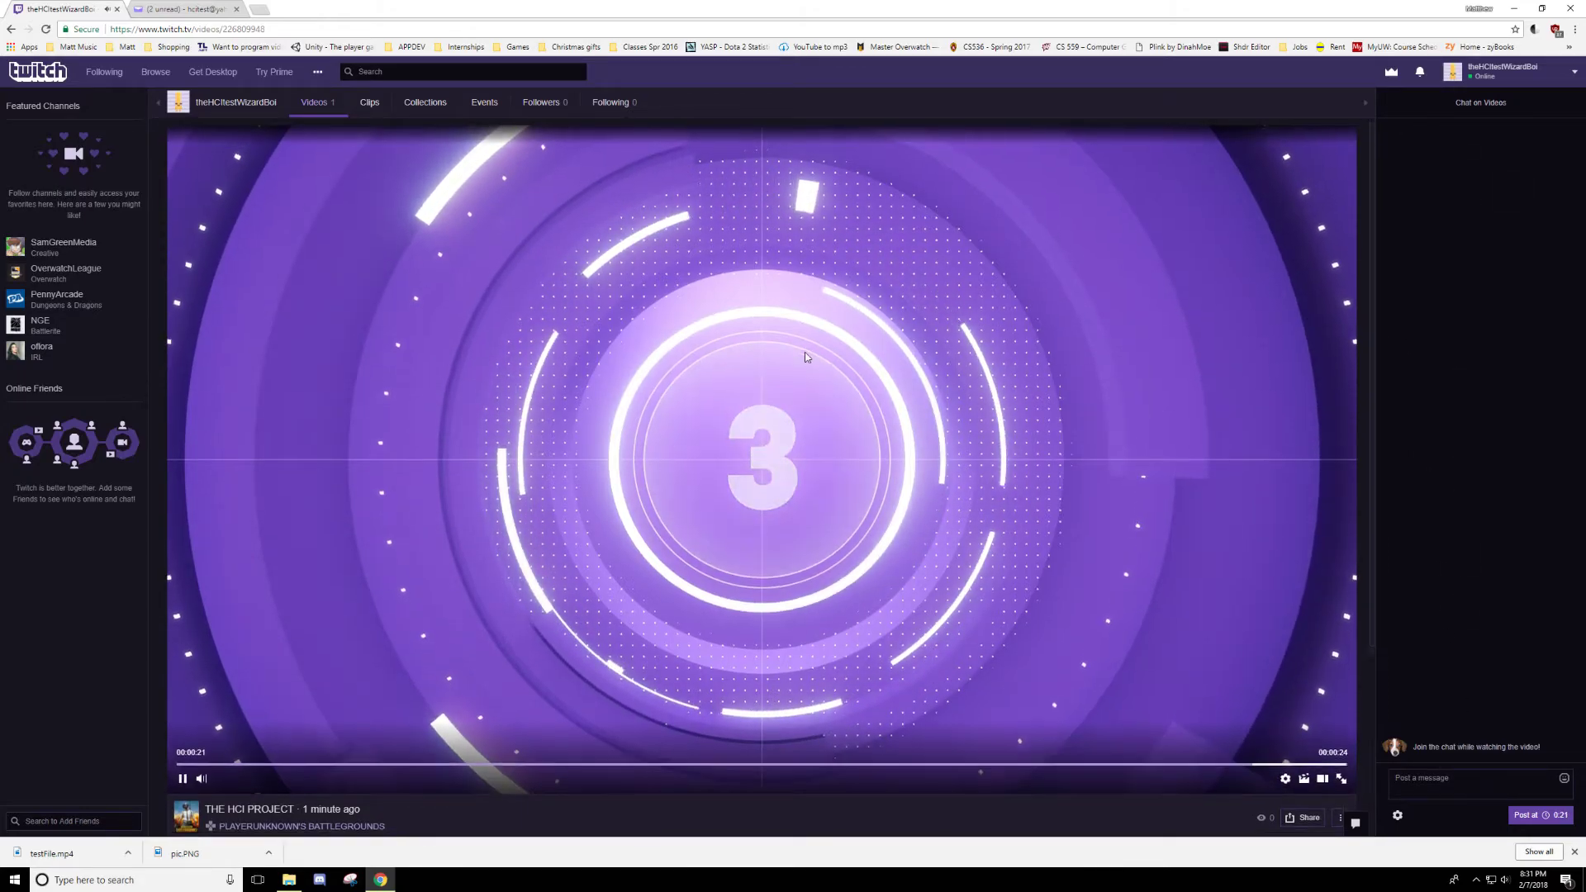
scroll(739, 392, down, 2)
scroll(740, 394, down, 1)
scroll(1256, 607, up, 3)
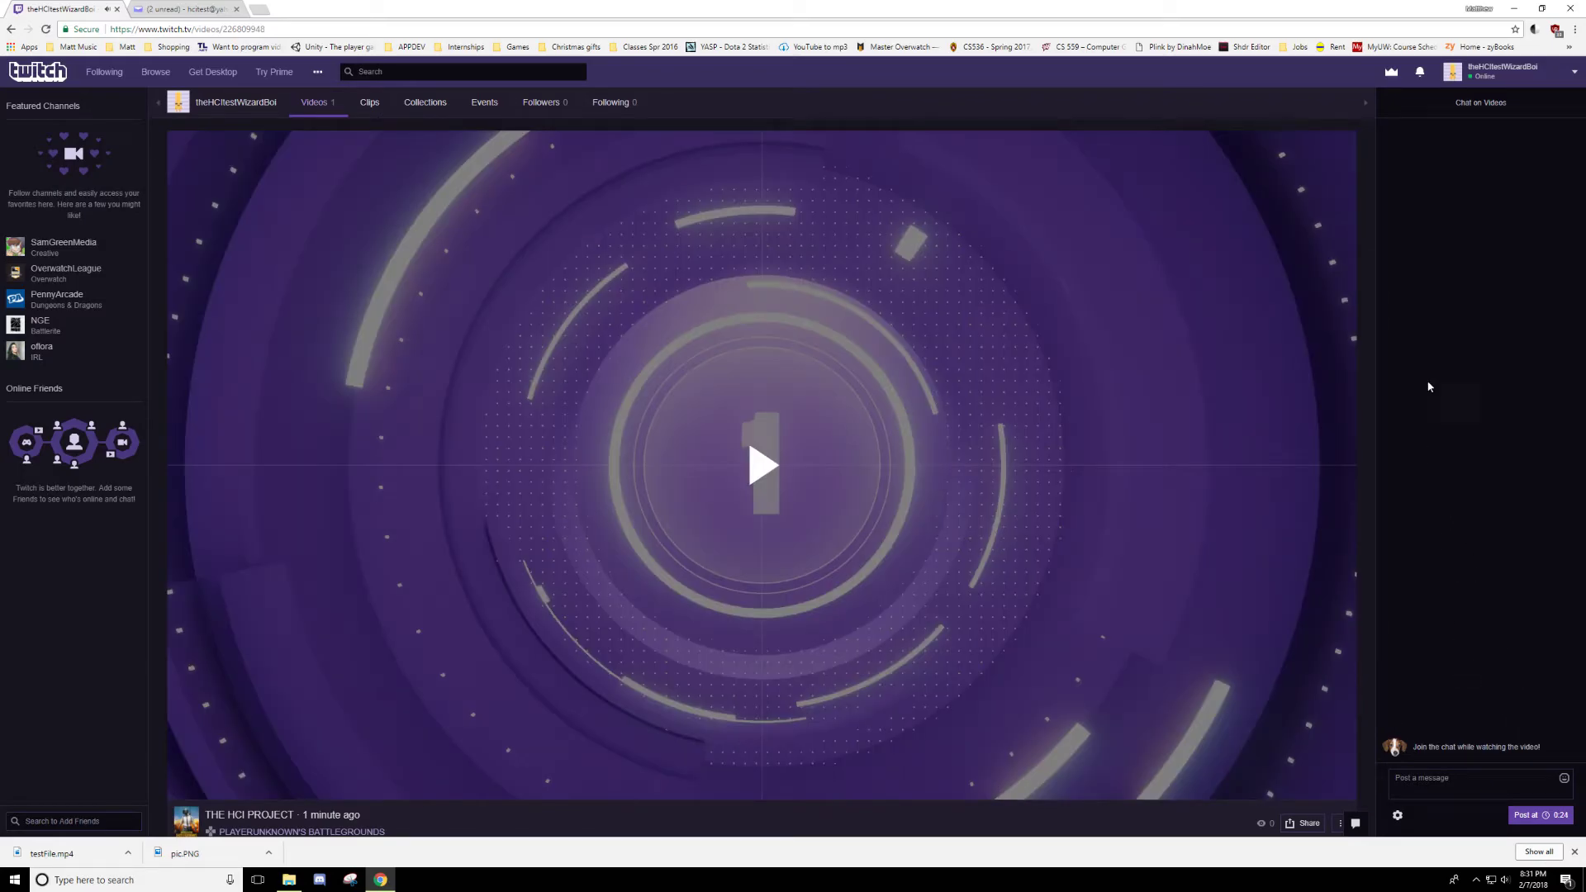
click(777, 467)
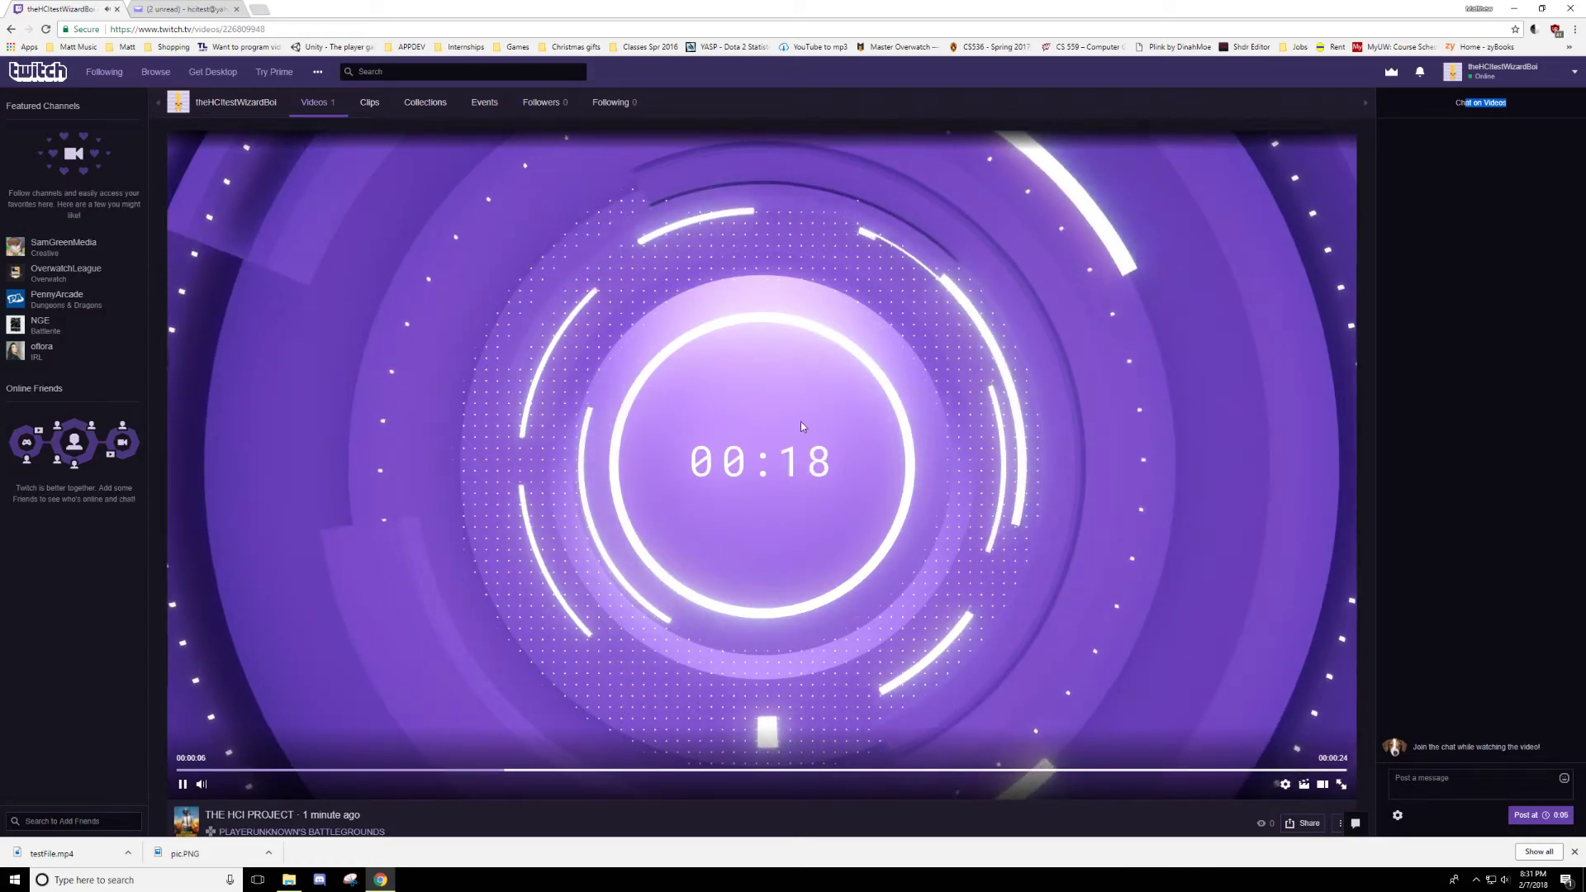
Reopen THE HCI PROJECT from the Videos tab, then return to the channel's main page
click(315, 103)
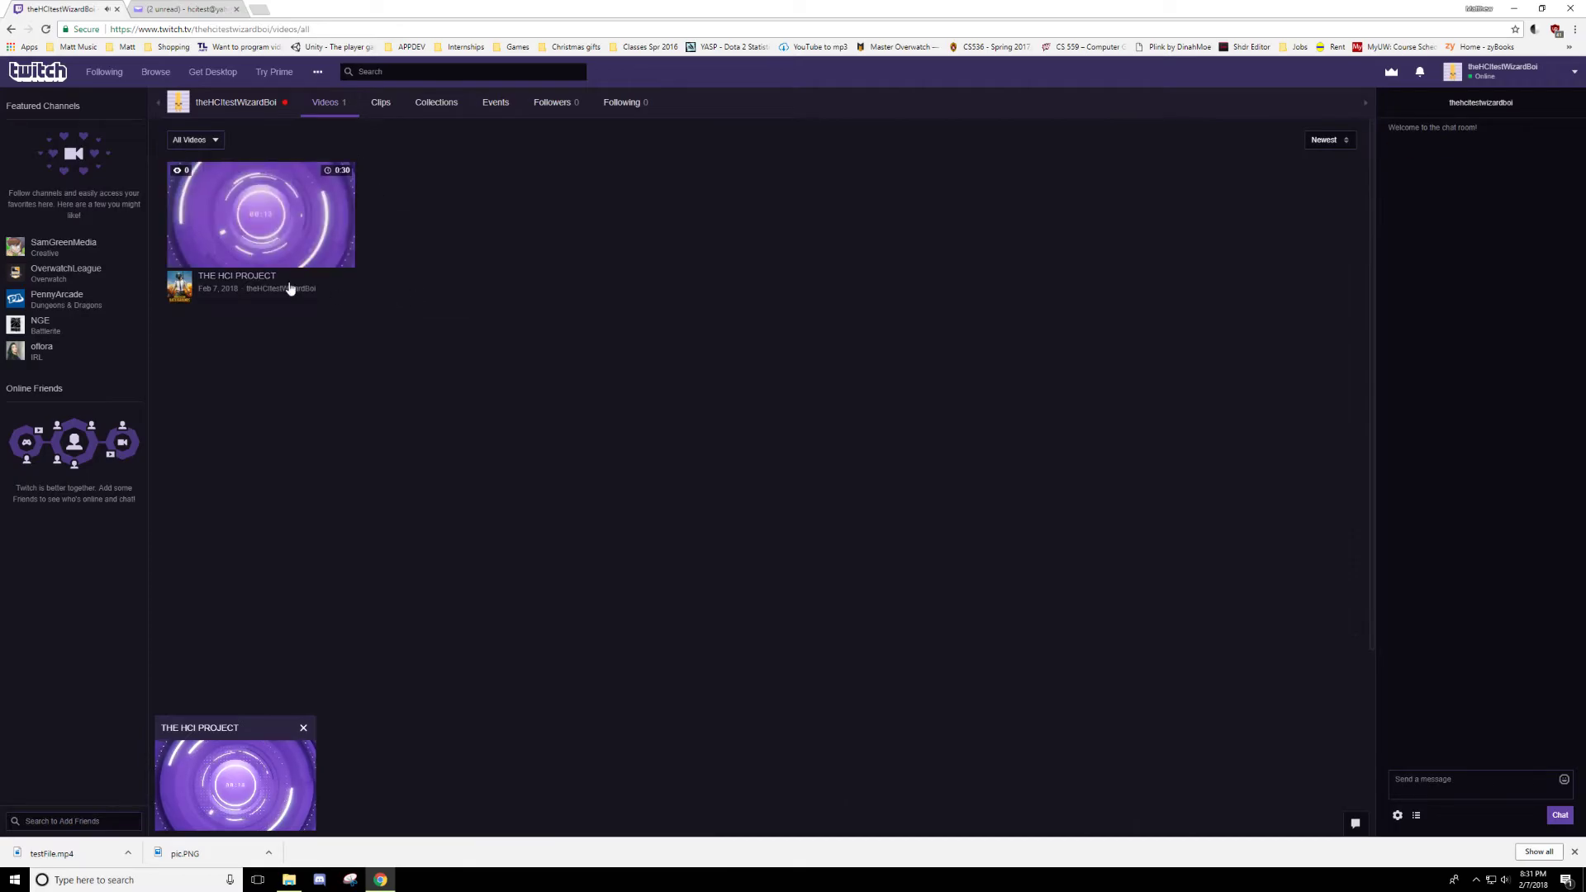
click(292, 280)
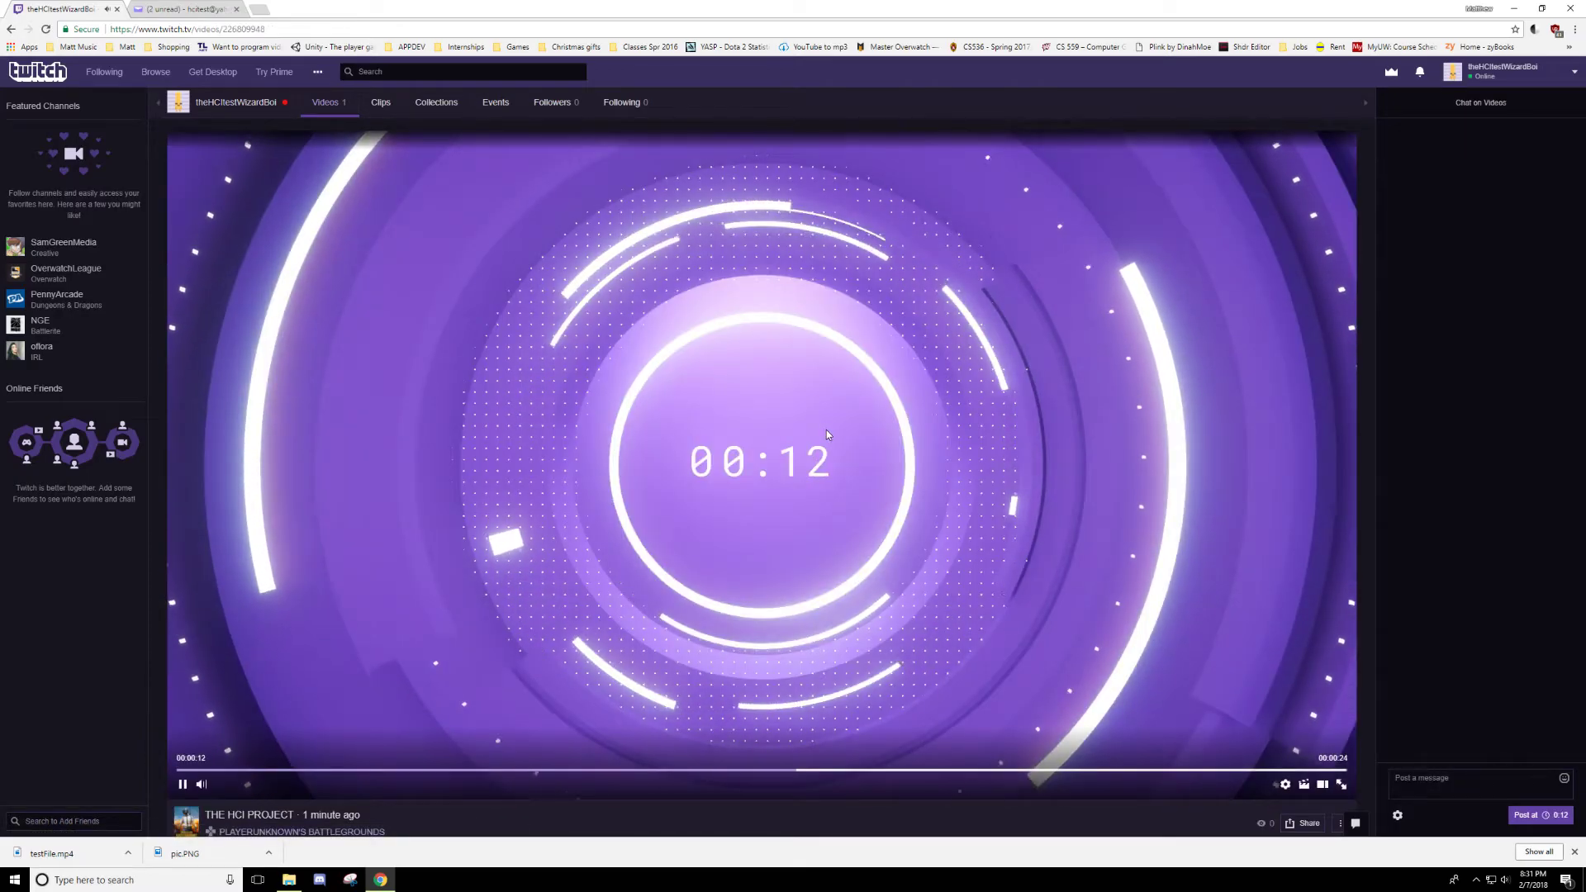
click(236, 101)
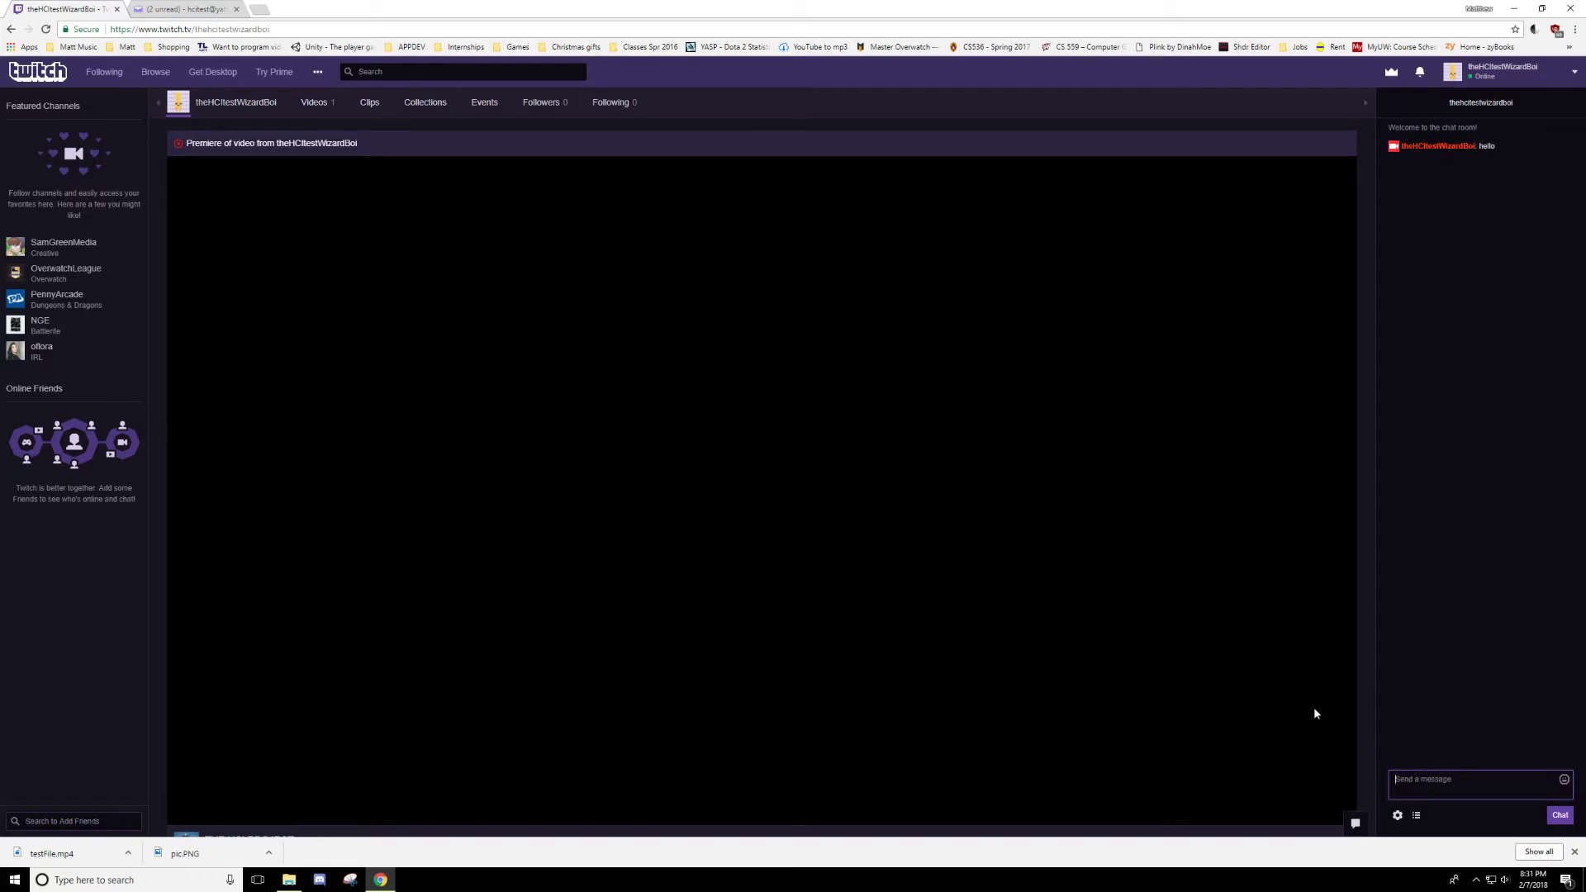
scroll(1041, 629, down, 3)
scroll(703, 508, up, 3)
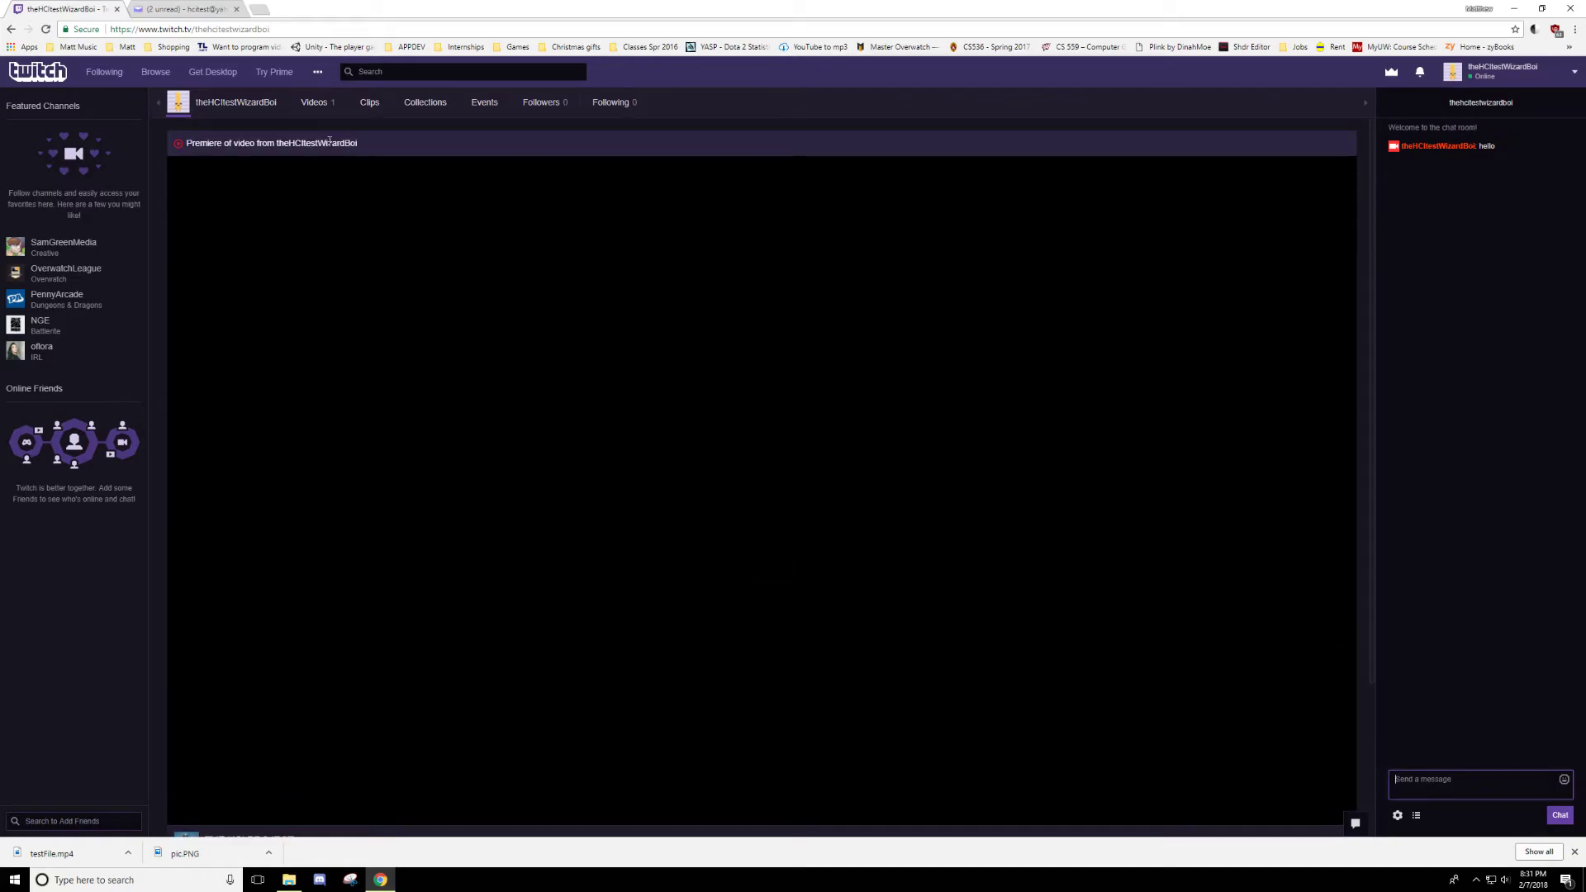
Play THE HCI PROJECT from the Videos tab and pause it
click(313, 103)
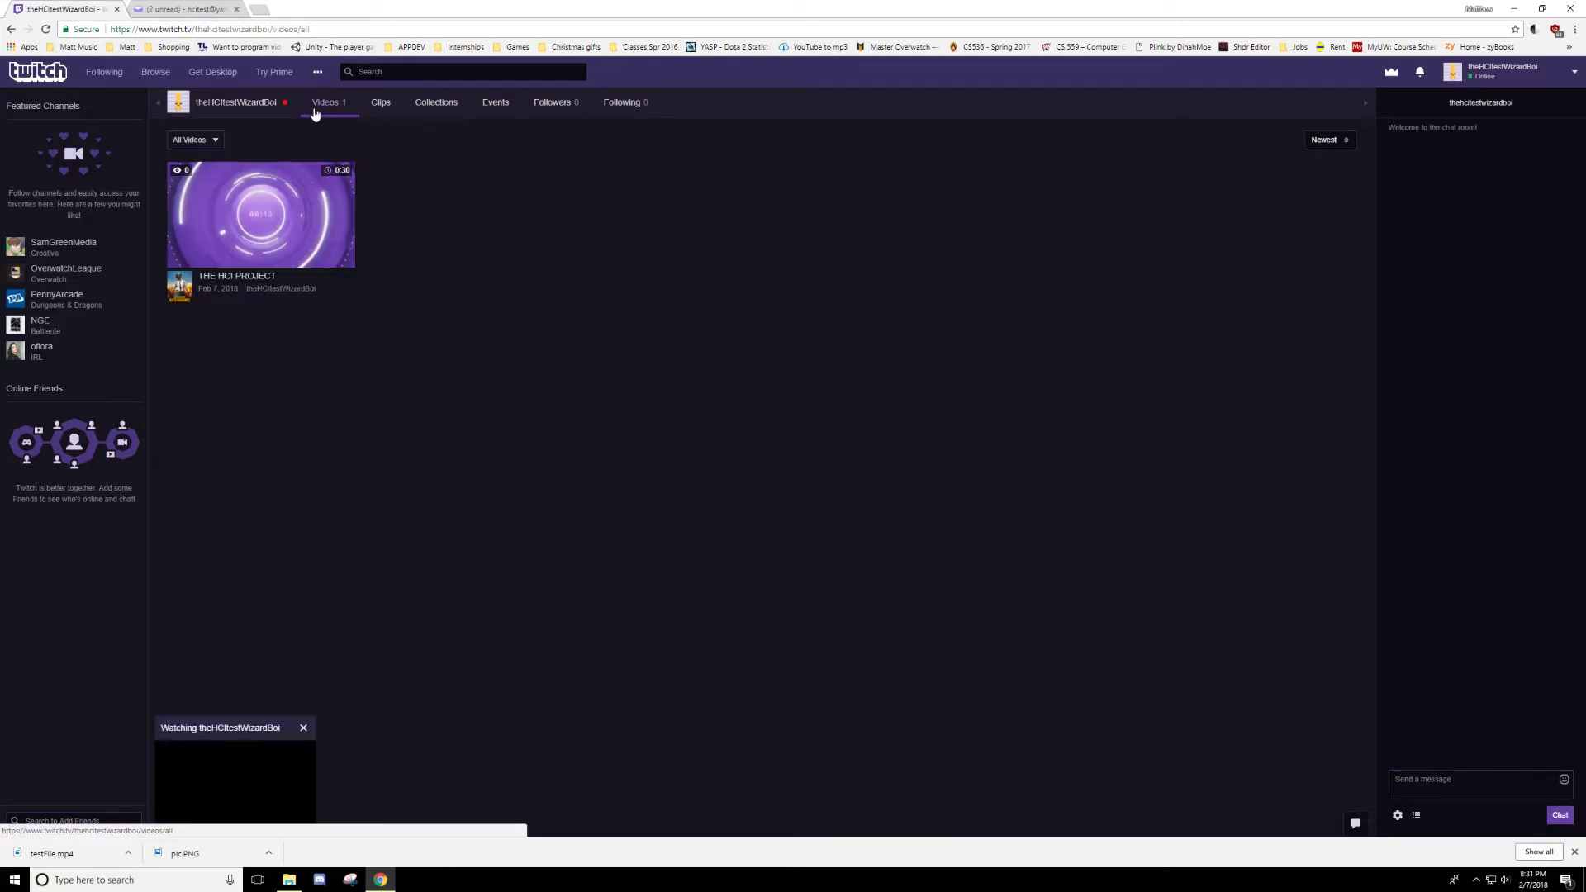
click(320, 208)
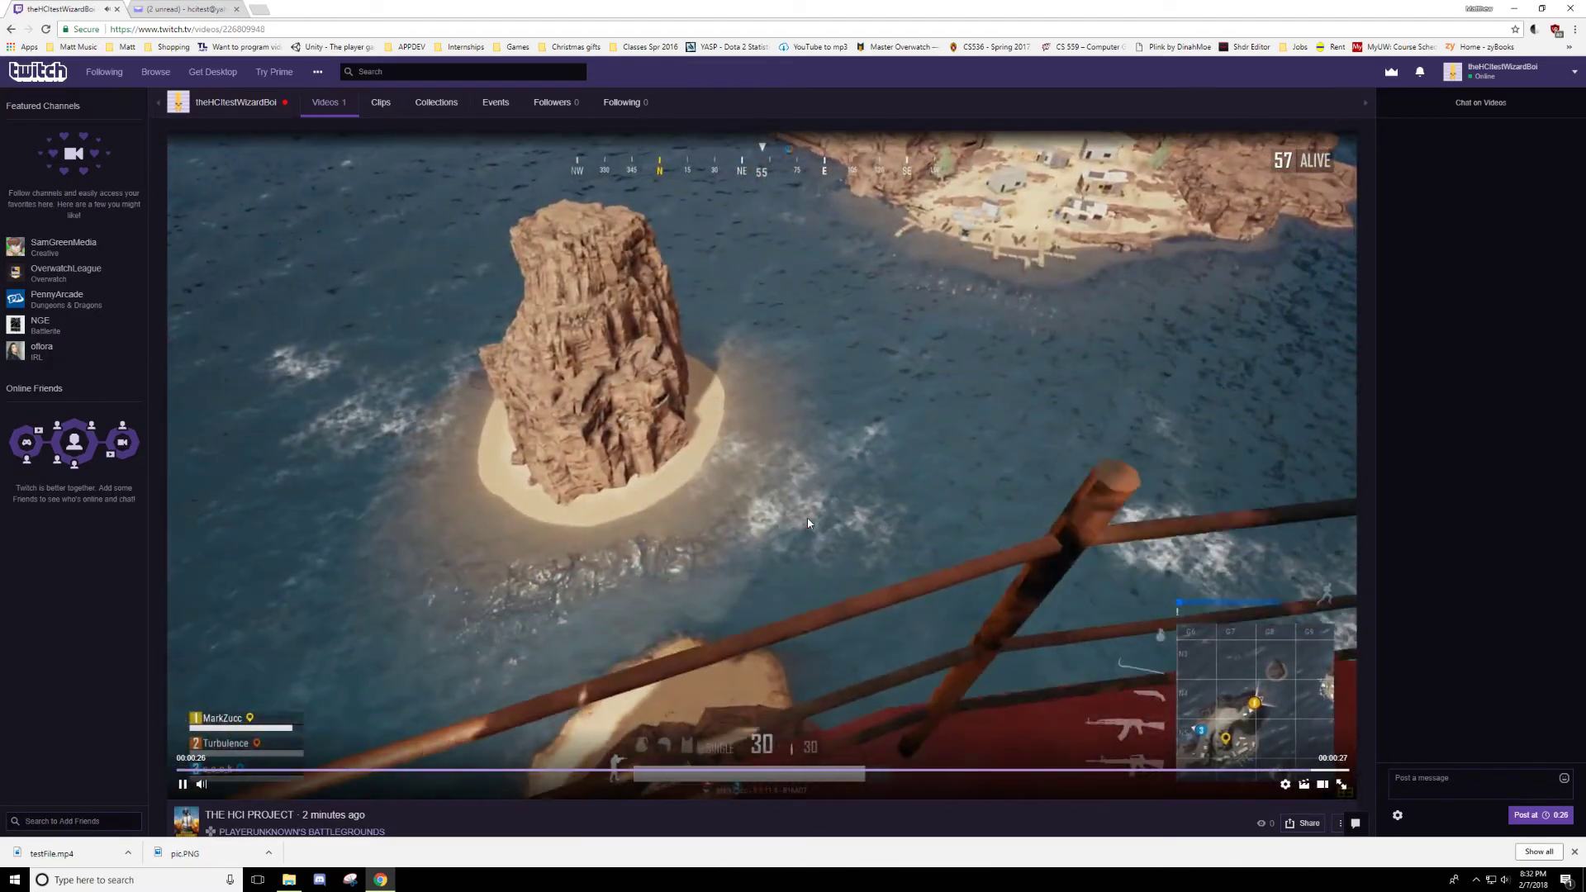
click(807, 516)
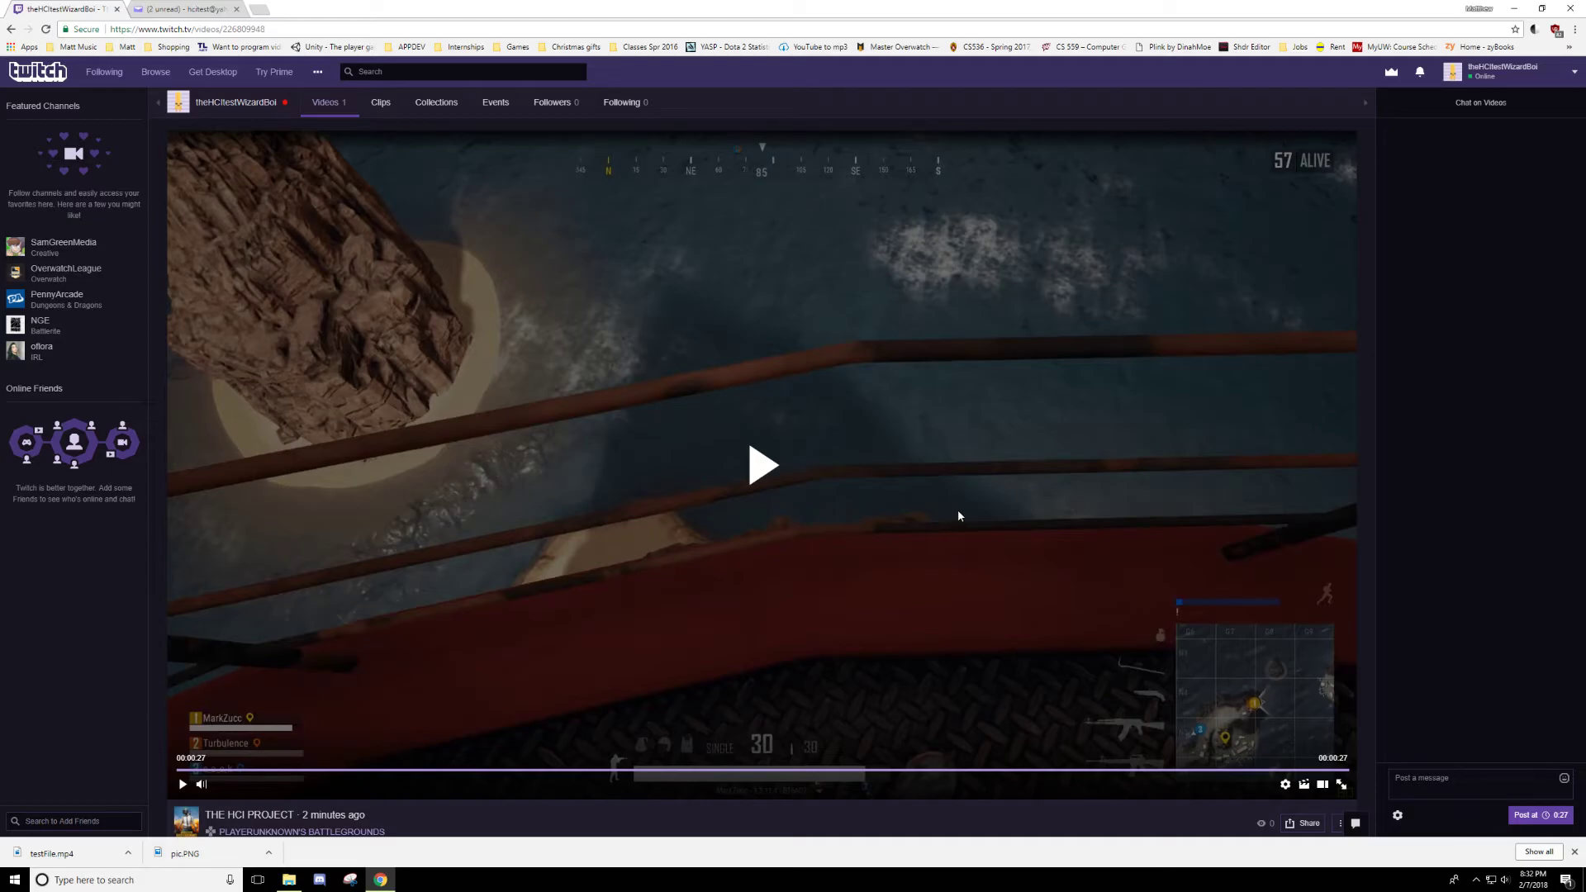
scroll(934, 501, down, 2)
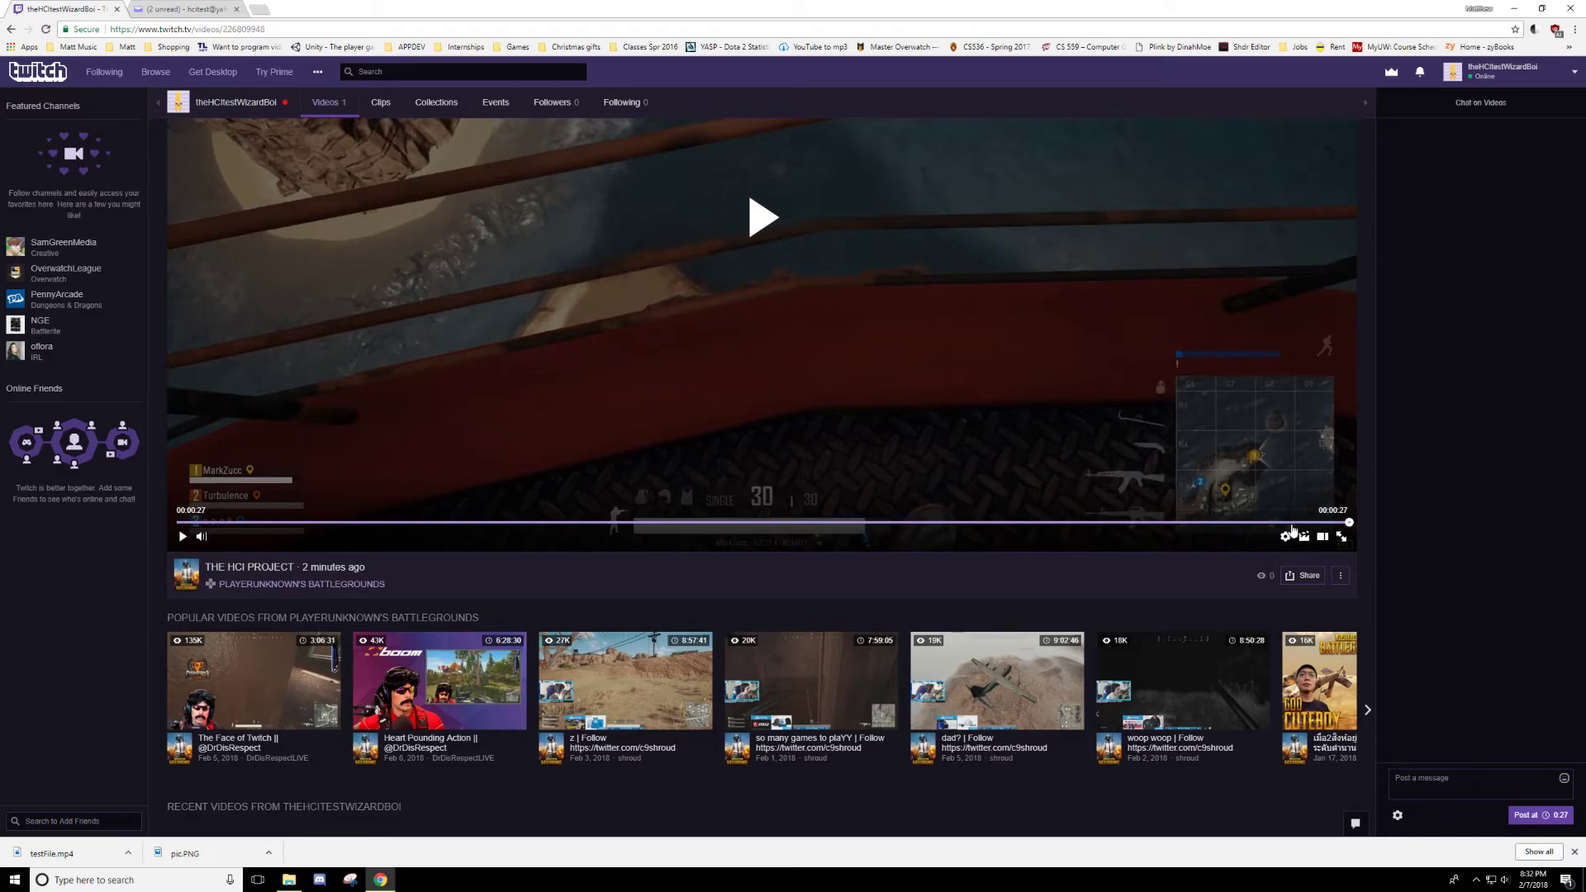
scroll(1178, 531, up, 2)
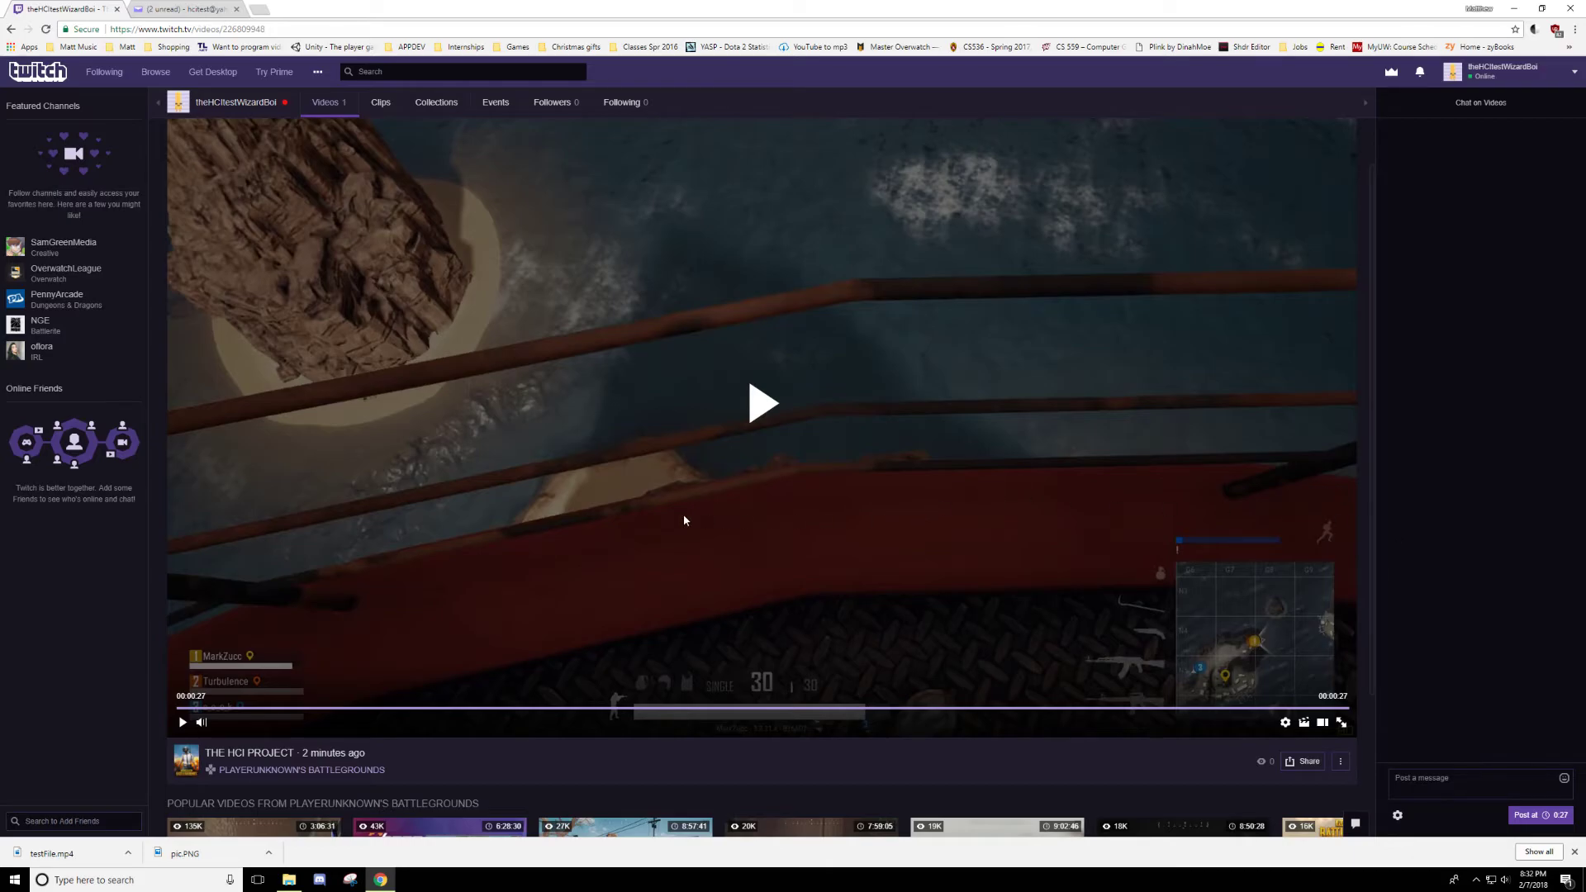
scroll(683, 515, down, 2)
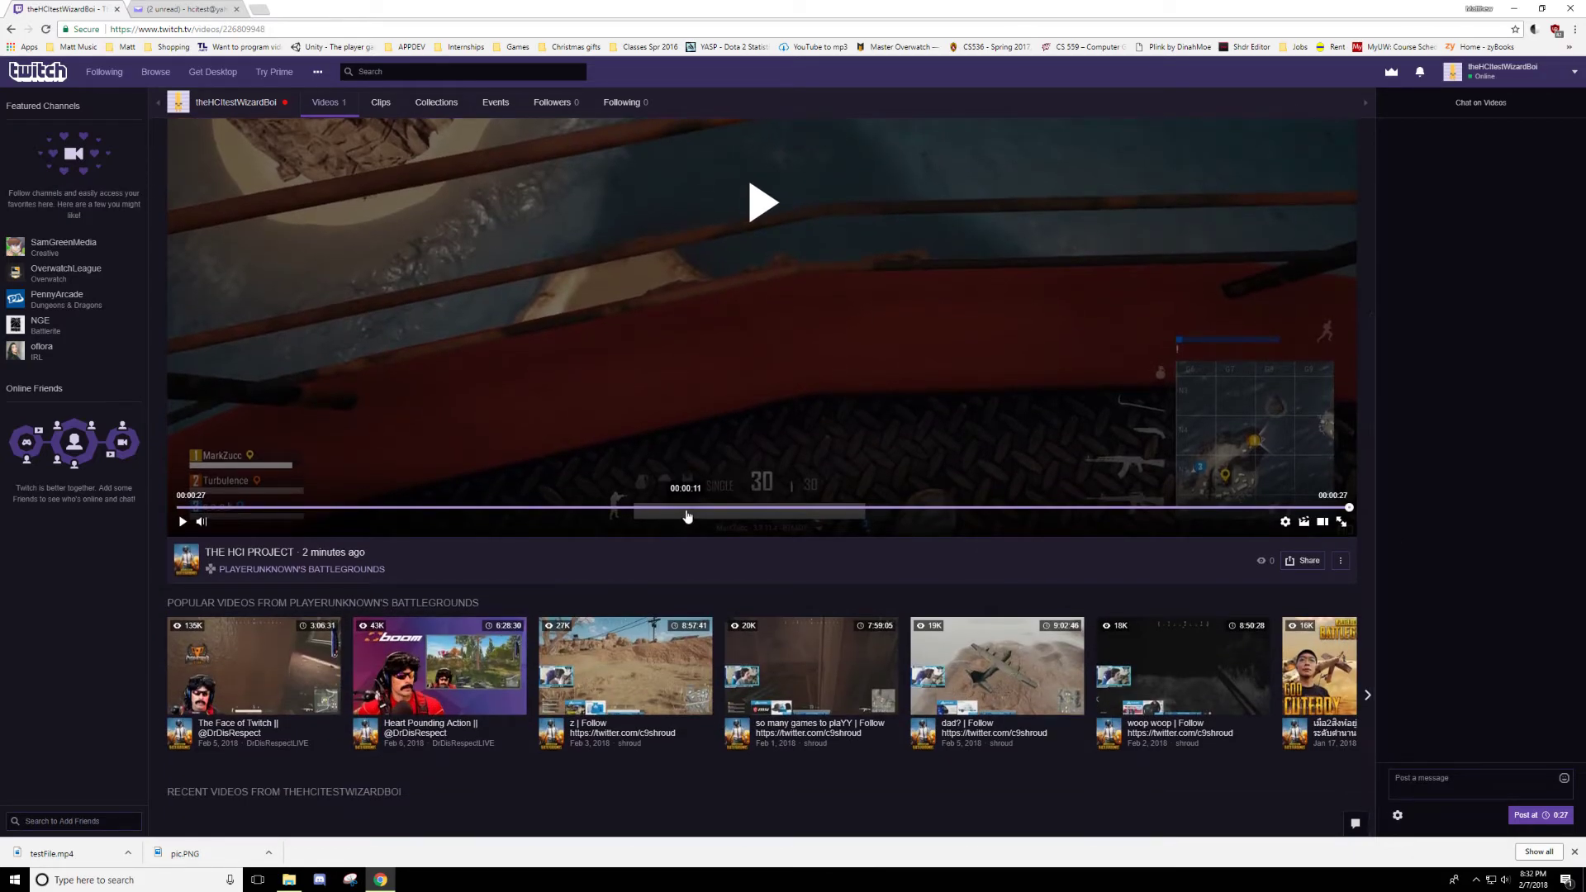
scroll(688, 516, up, 3)
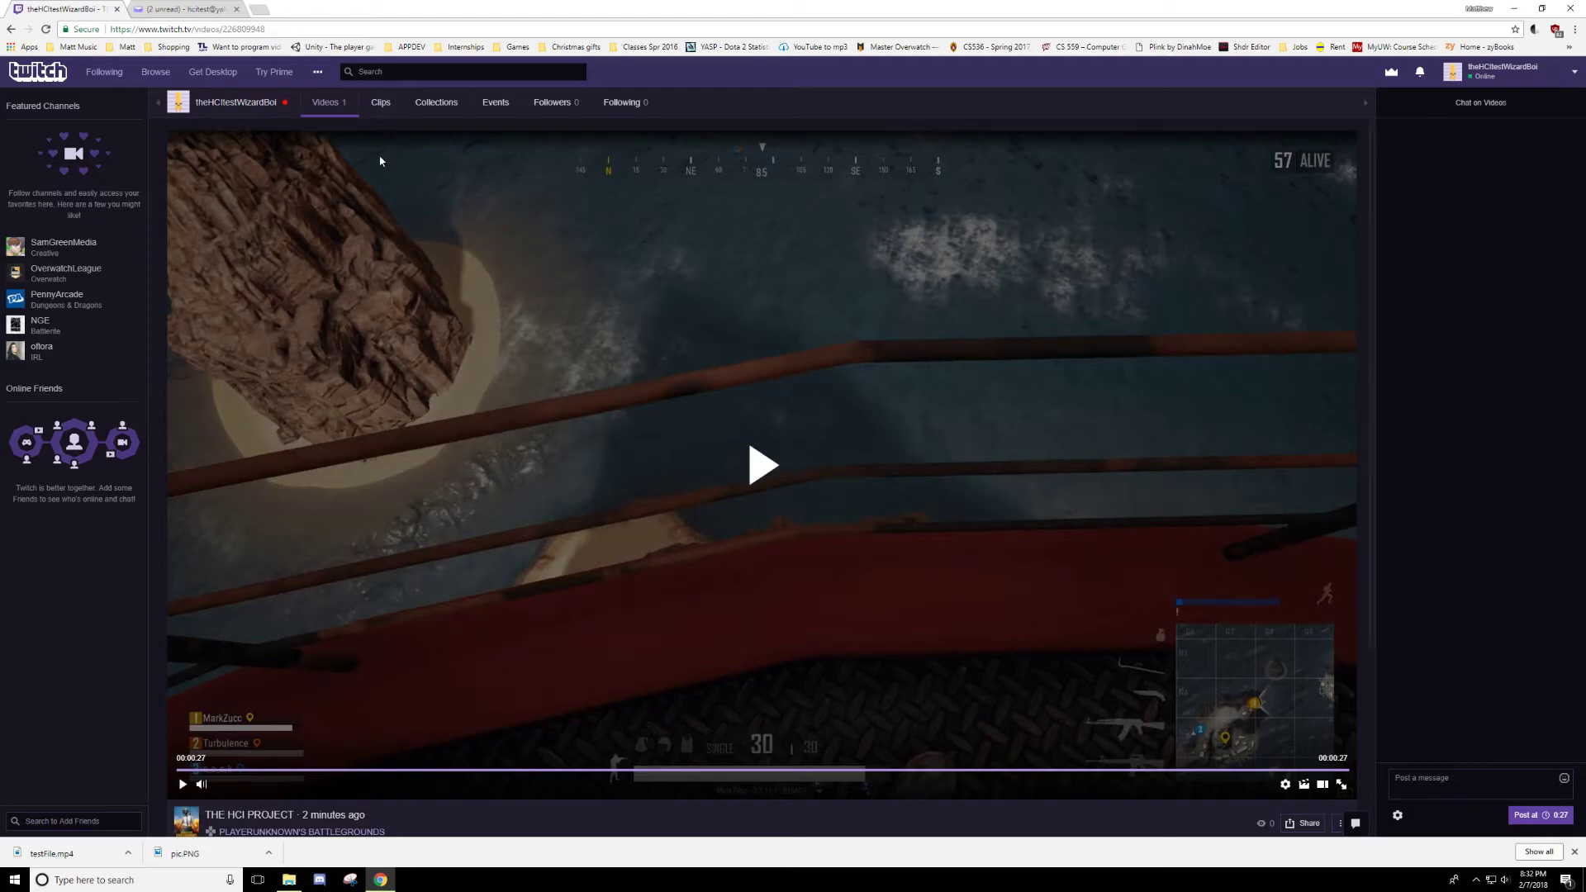
Replace the channel's profile picture with the uploaded portrait photo and save it
click(286, 106)
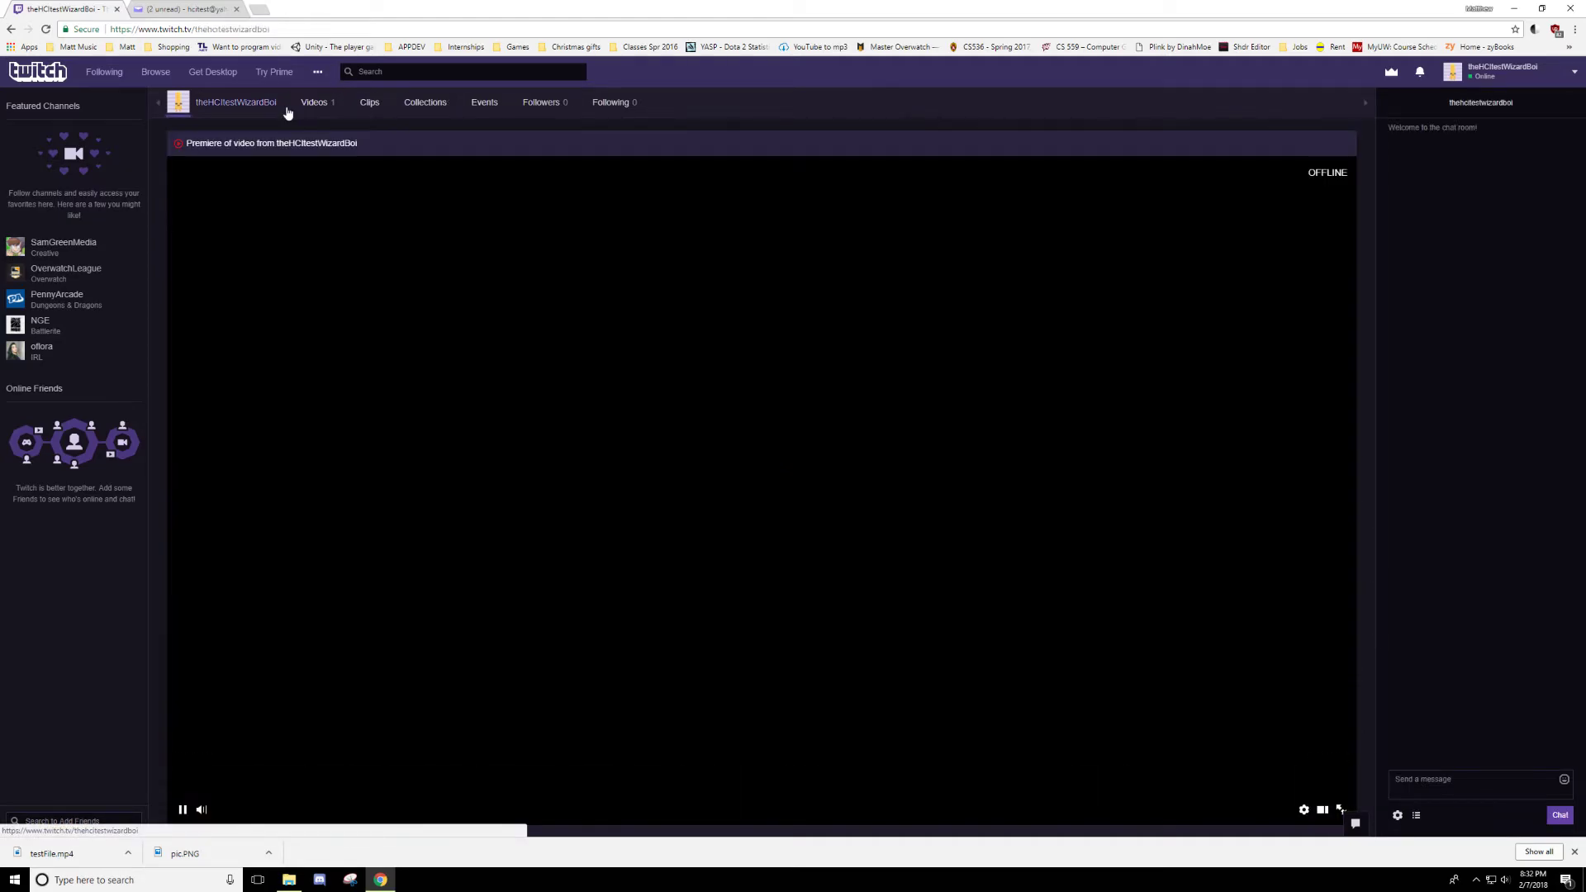
click(181, 108)
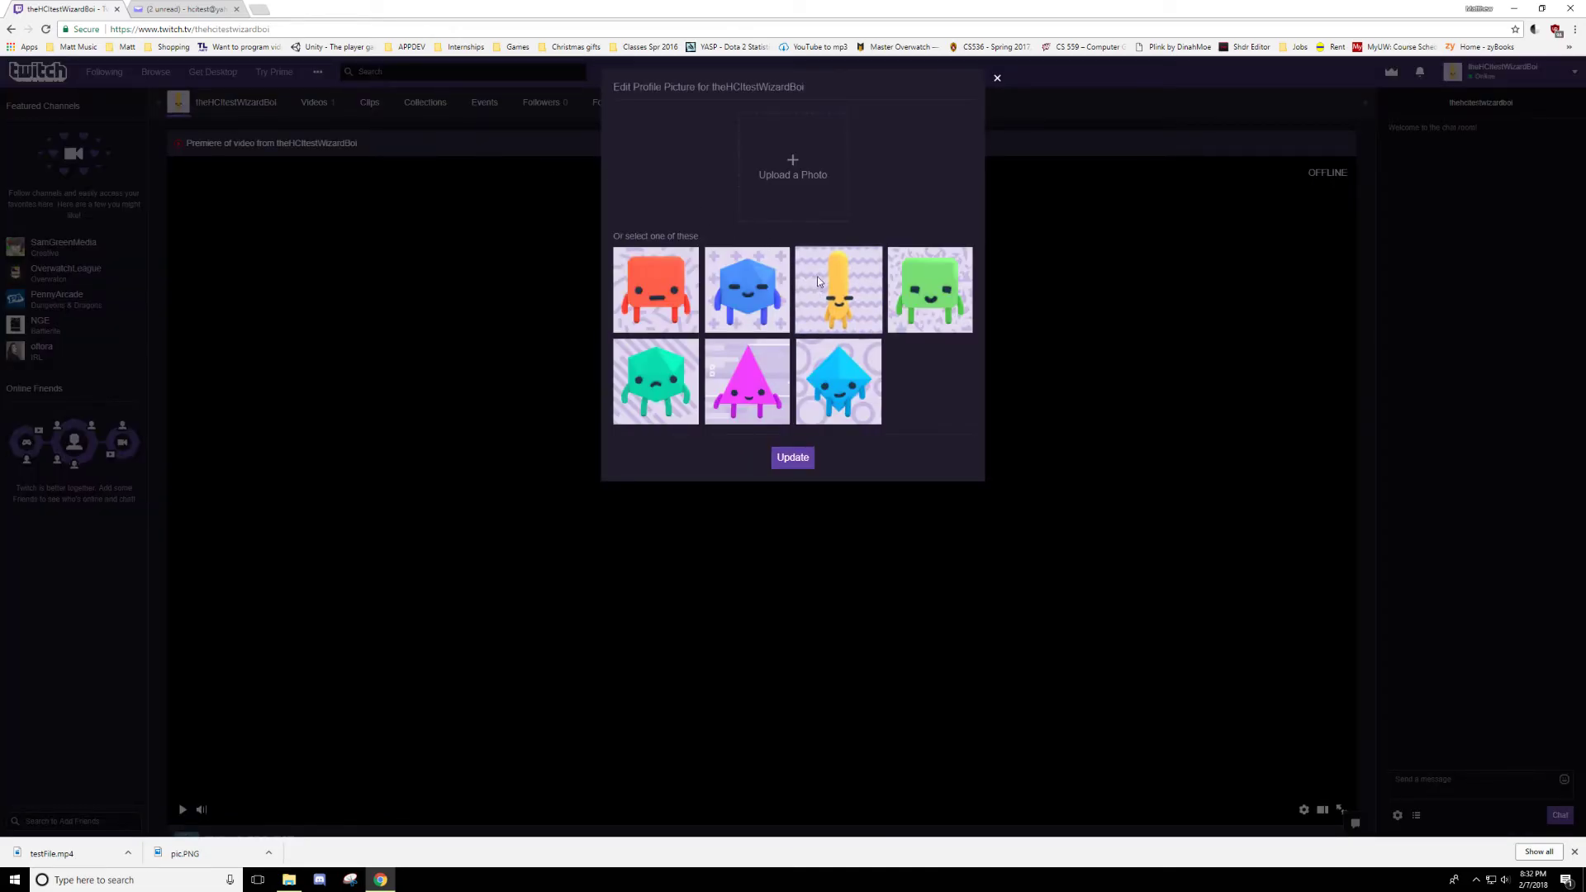
click(793, 161)
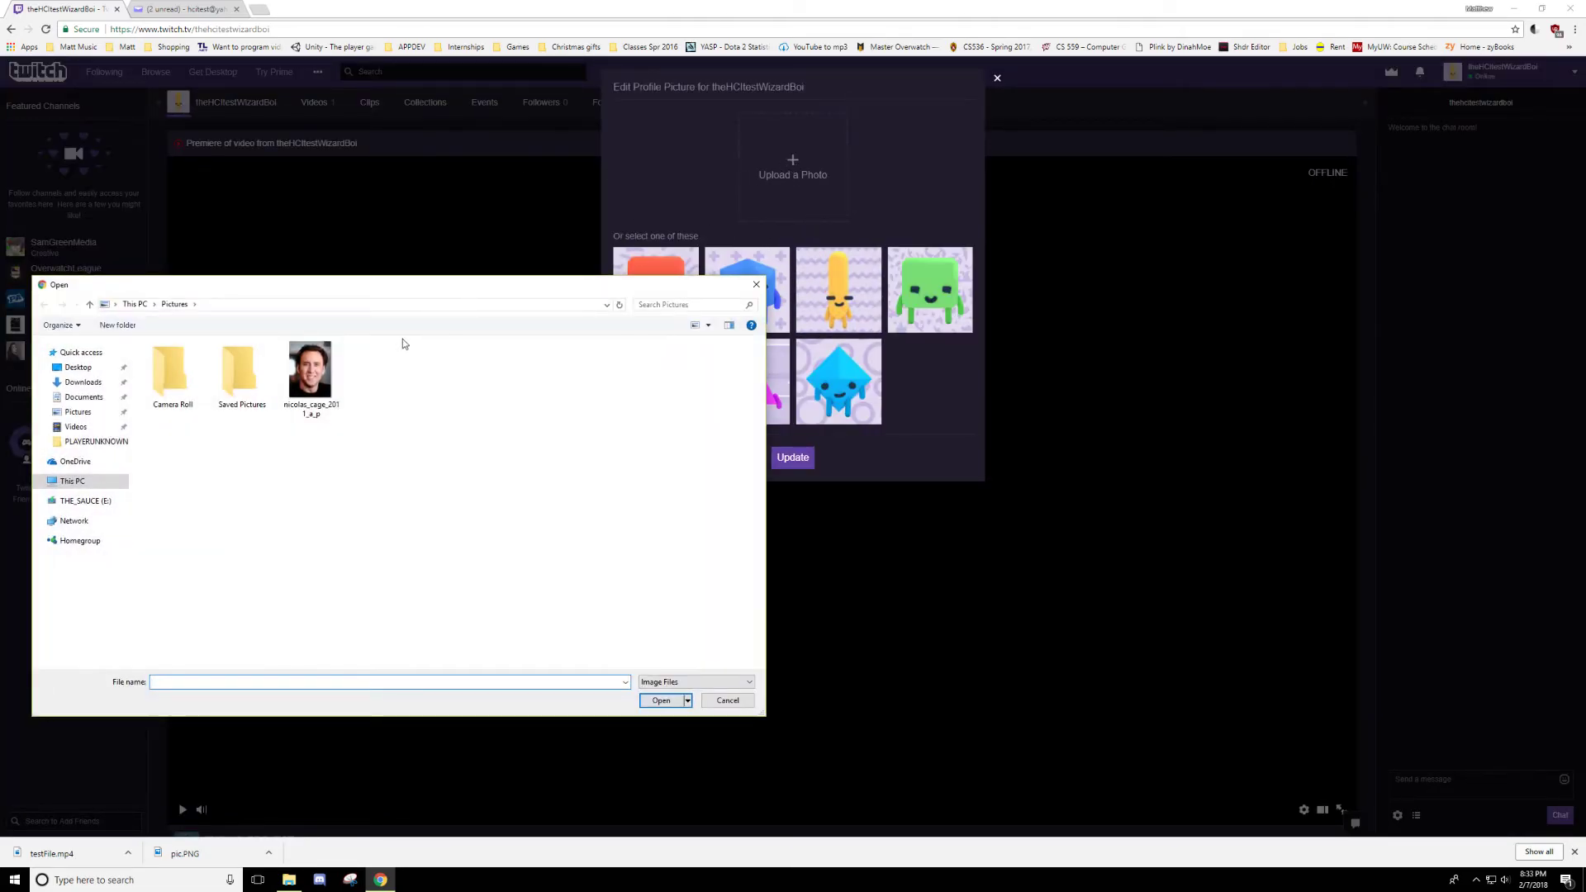
click(311, 379)
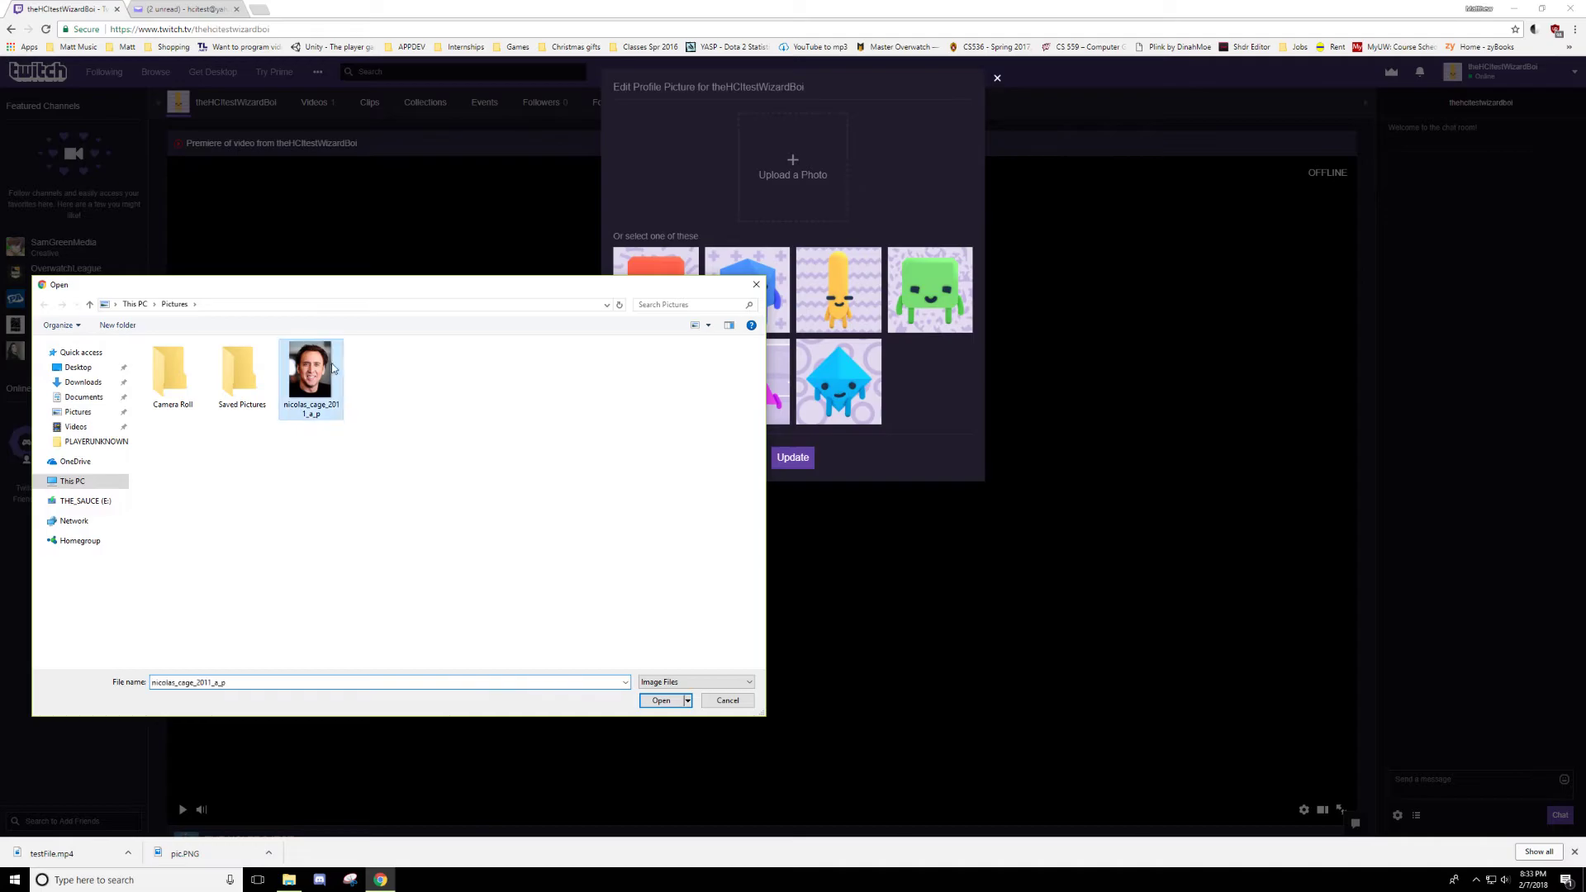
click(661, 701)
click(792, 457)
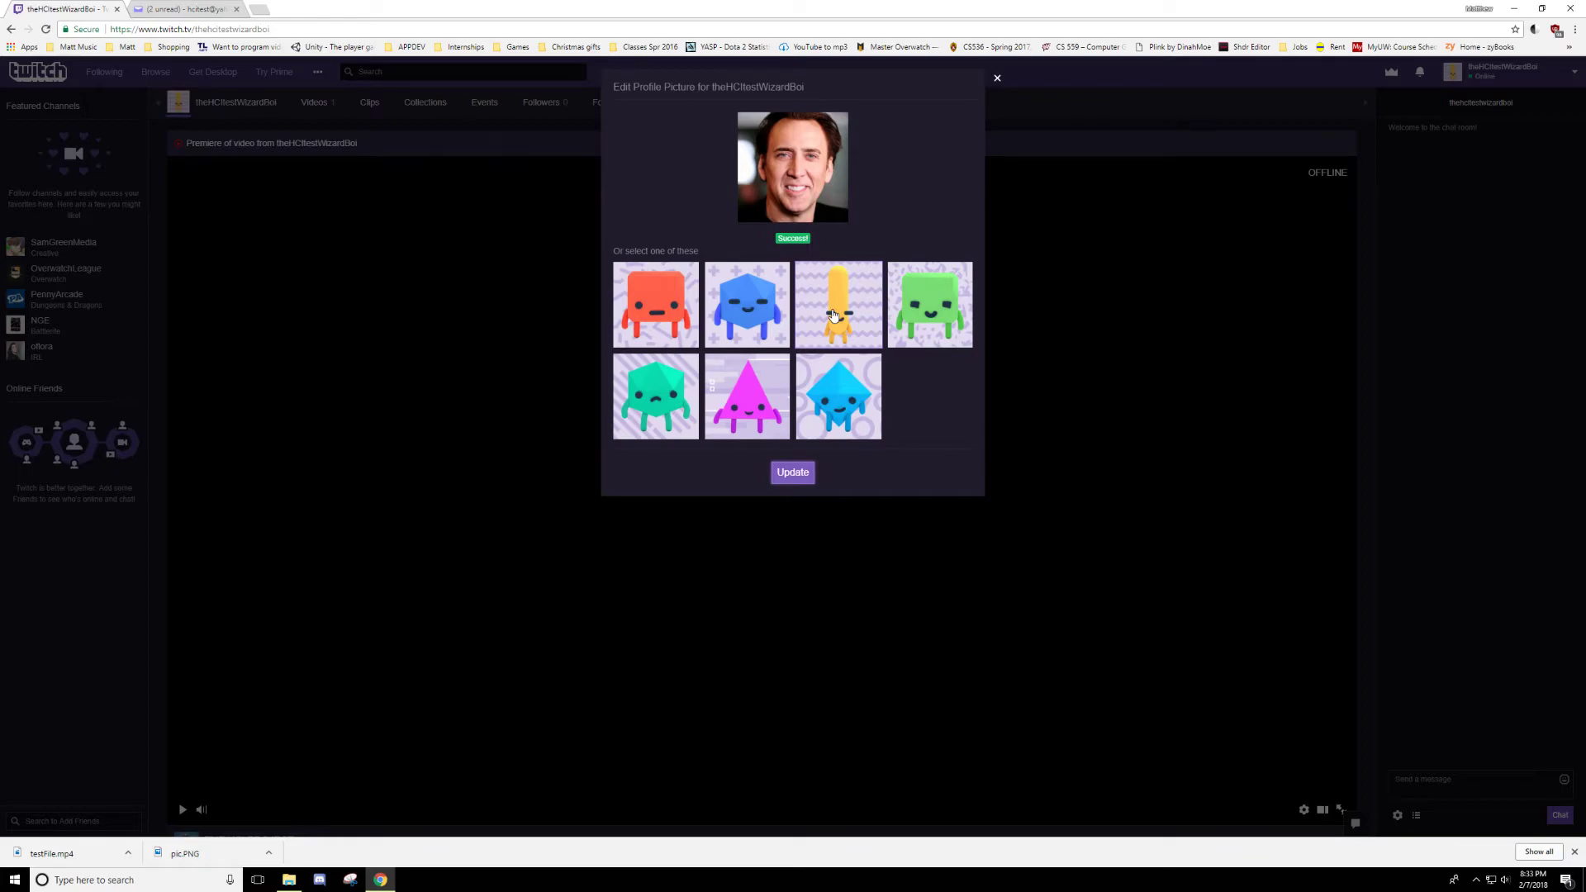
scroll(714, 295, down, 3)
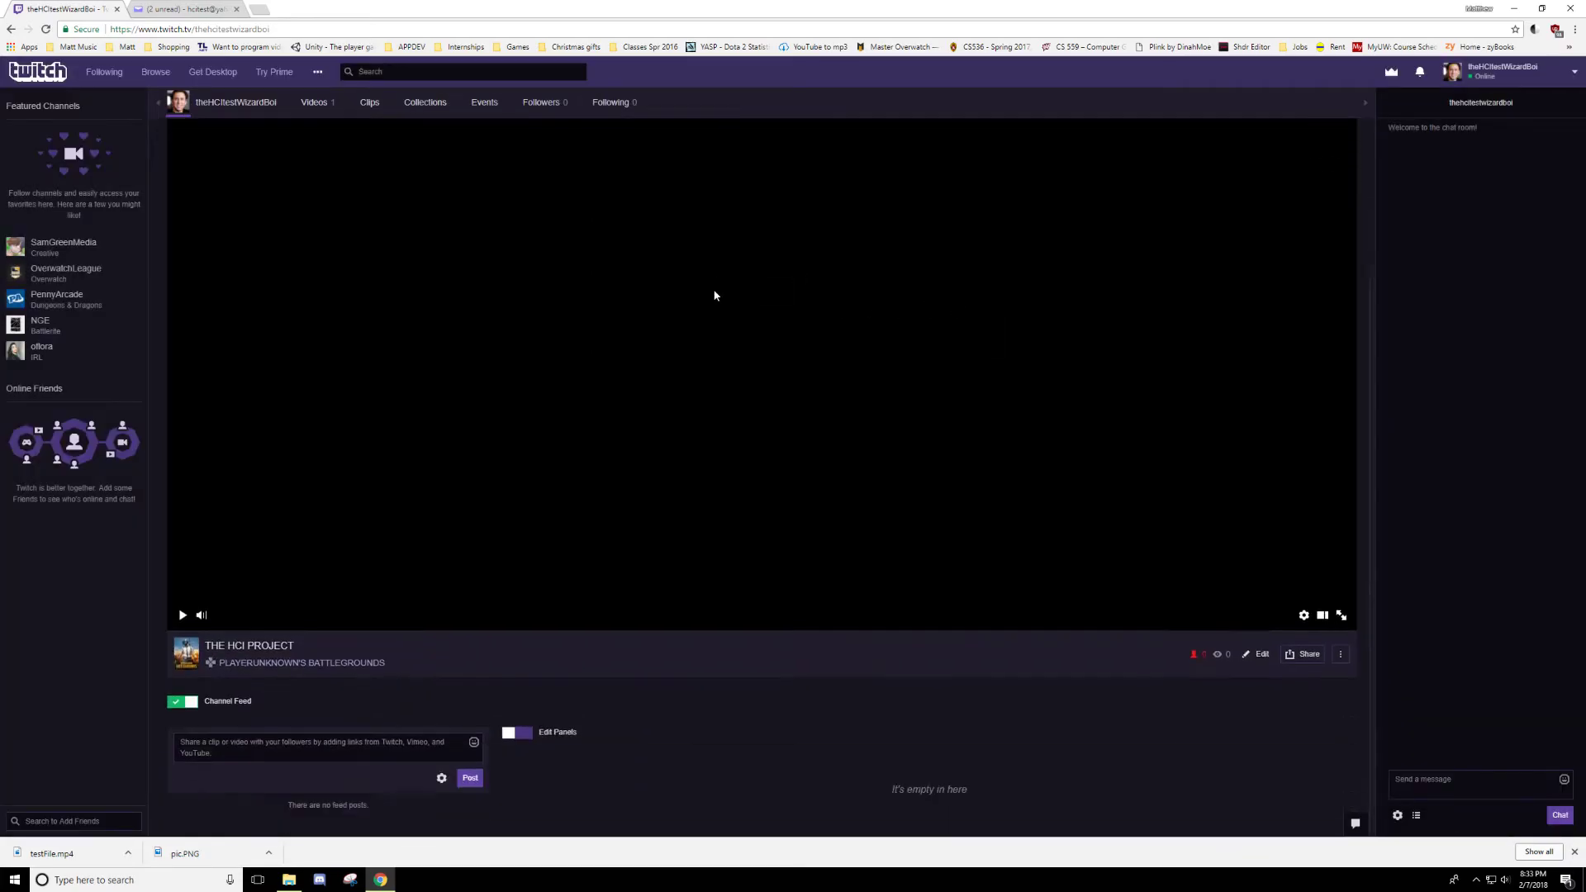
Peek at the video's more-options menu, reload the channel page and open the feed post settings
click(1344, 646)
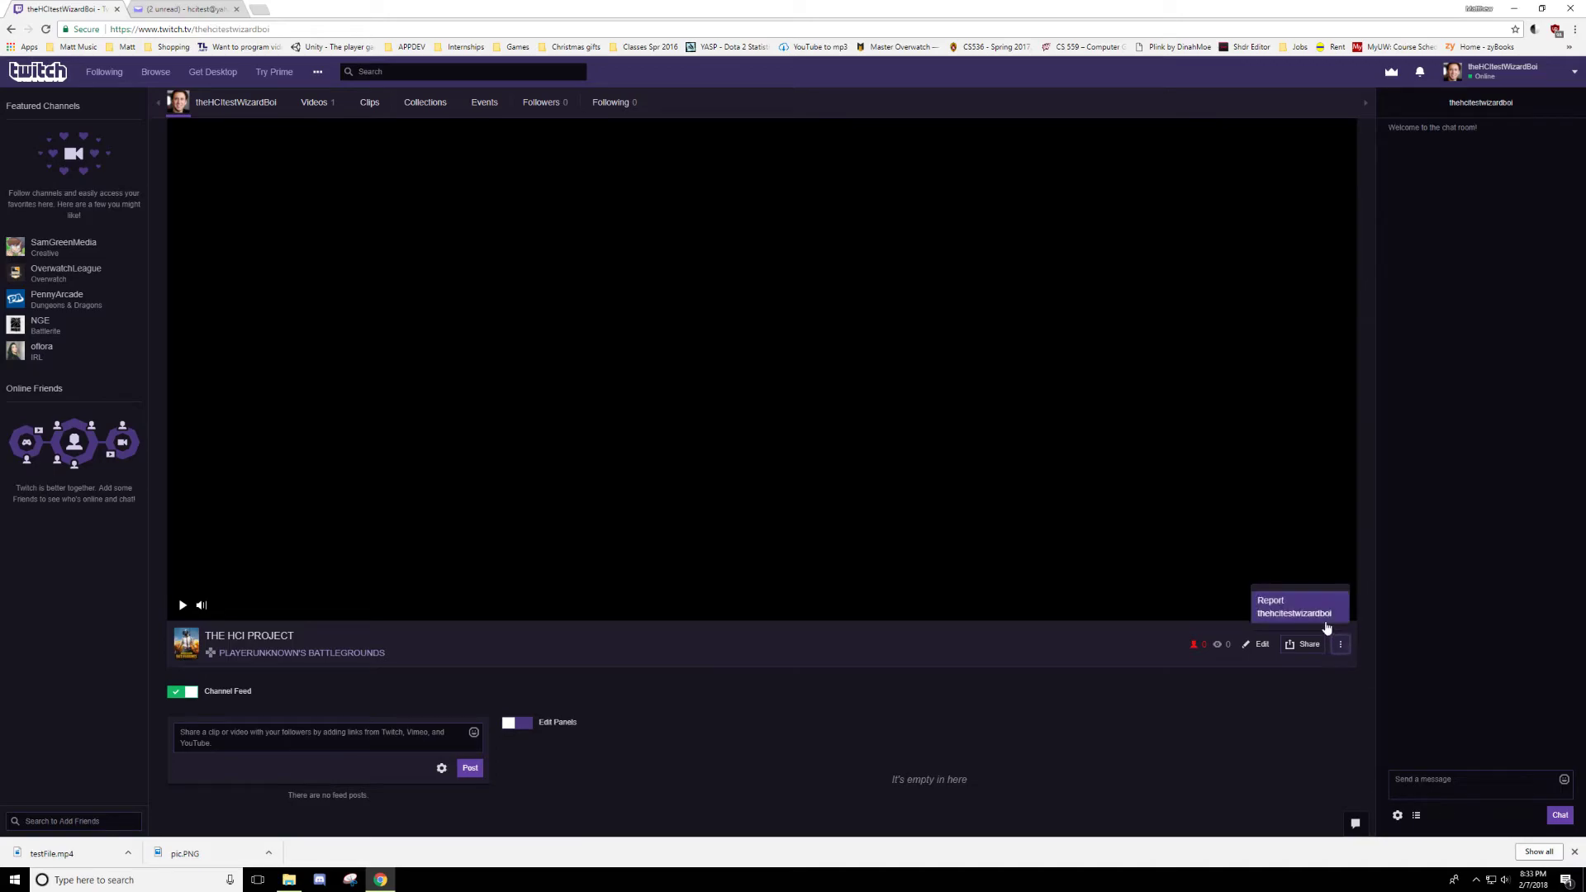
click(1337, 645)
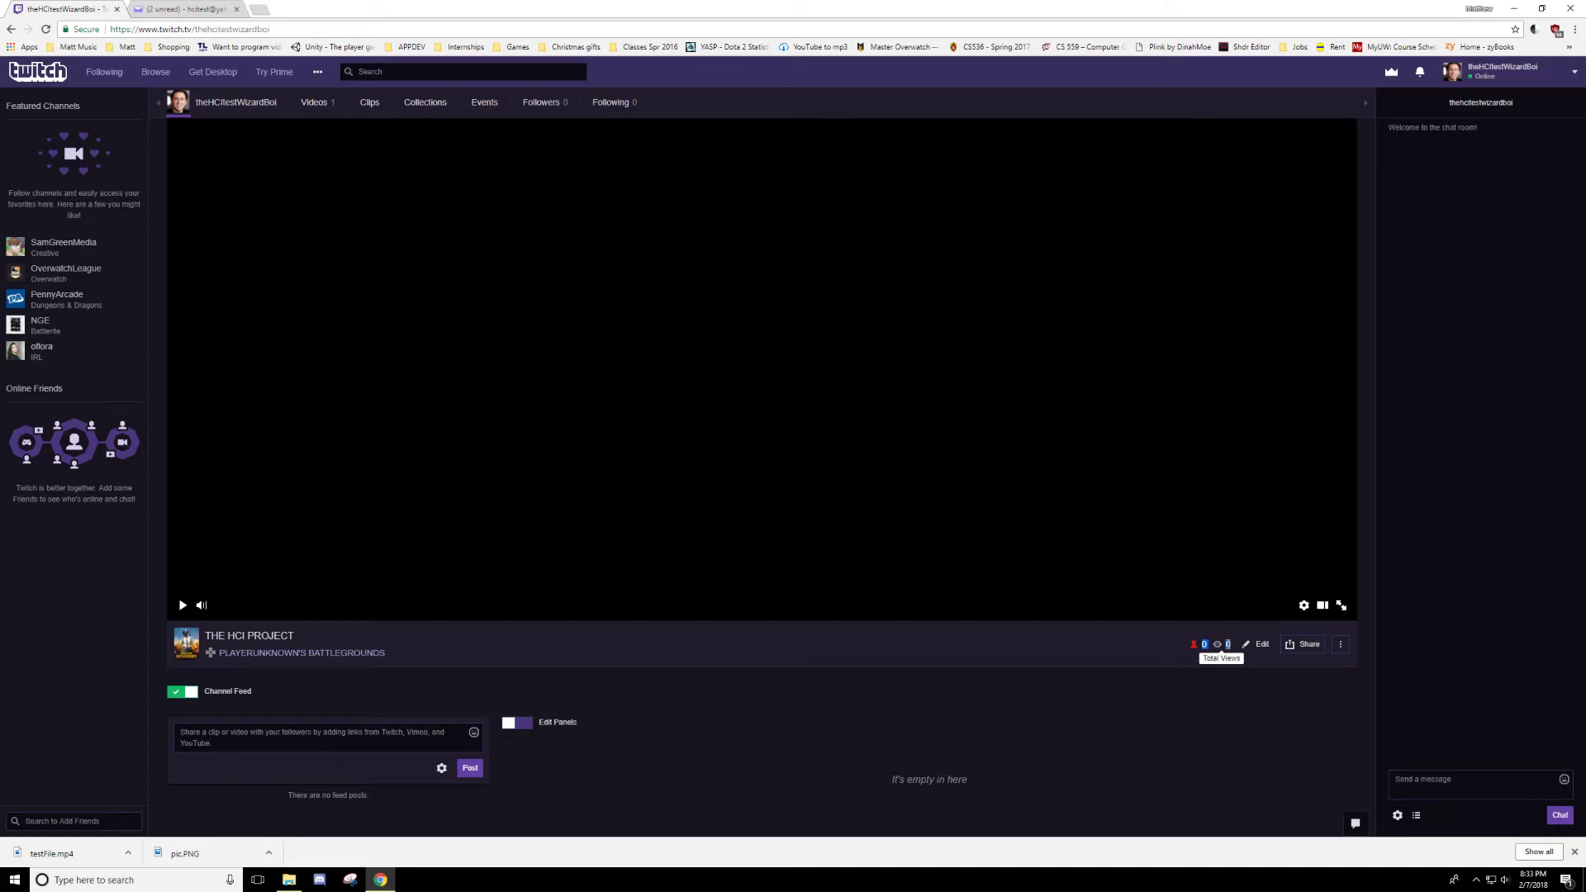
click(45, 28)
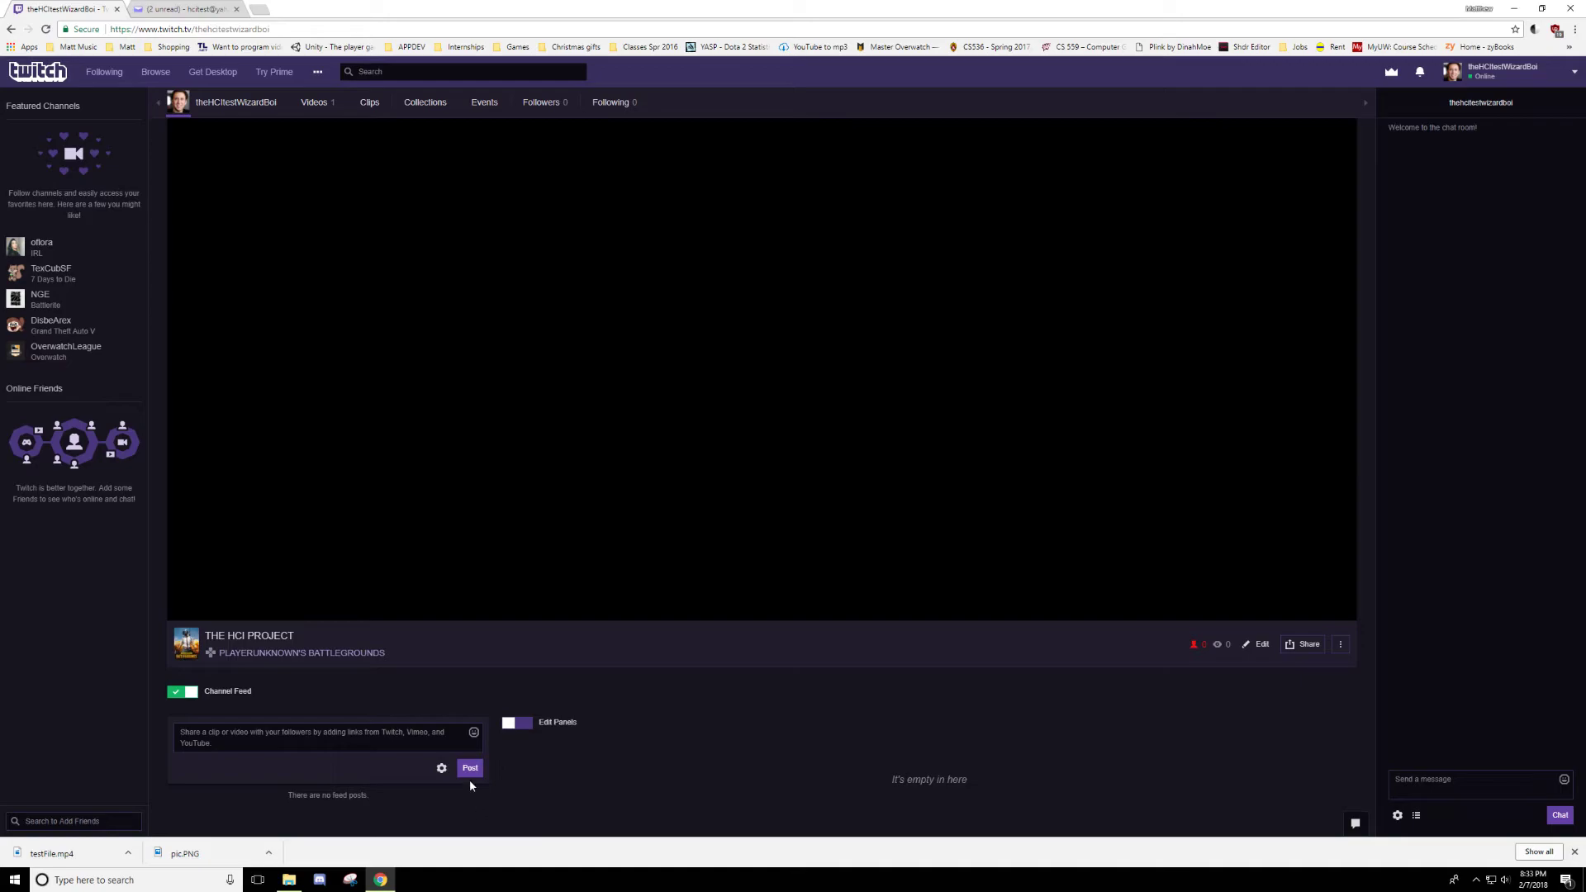
click(442, 768)
Start a channel report from the video options, then dismiss the report dialog
click(1340, 643)
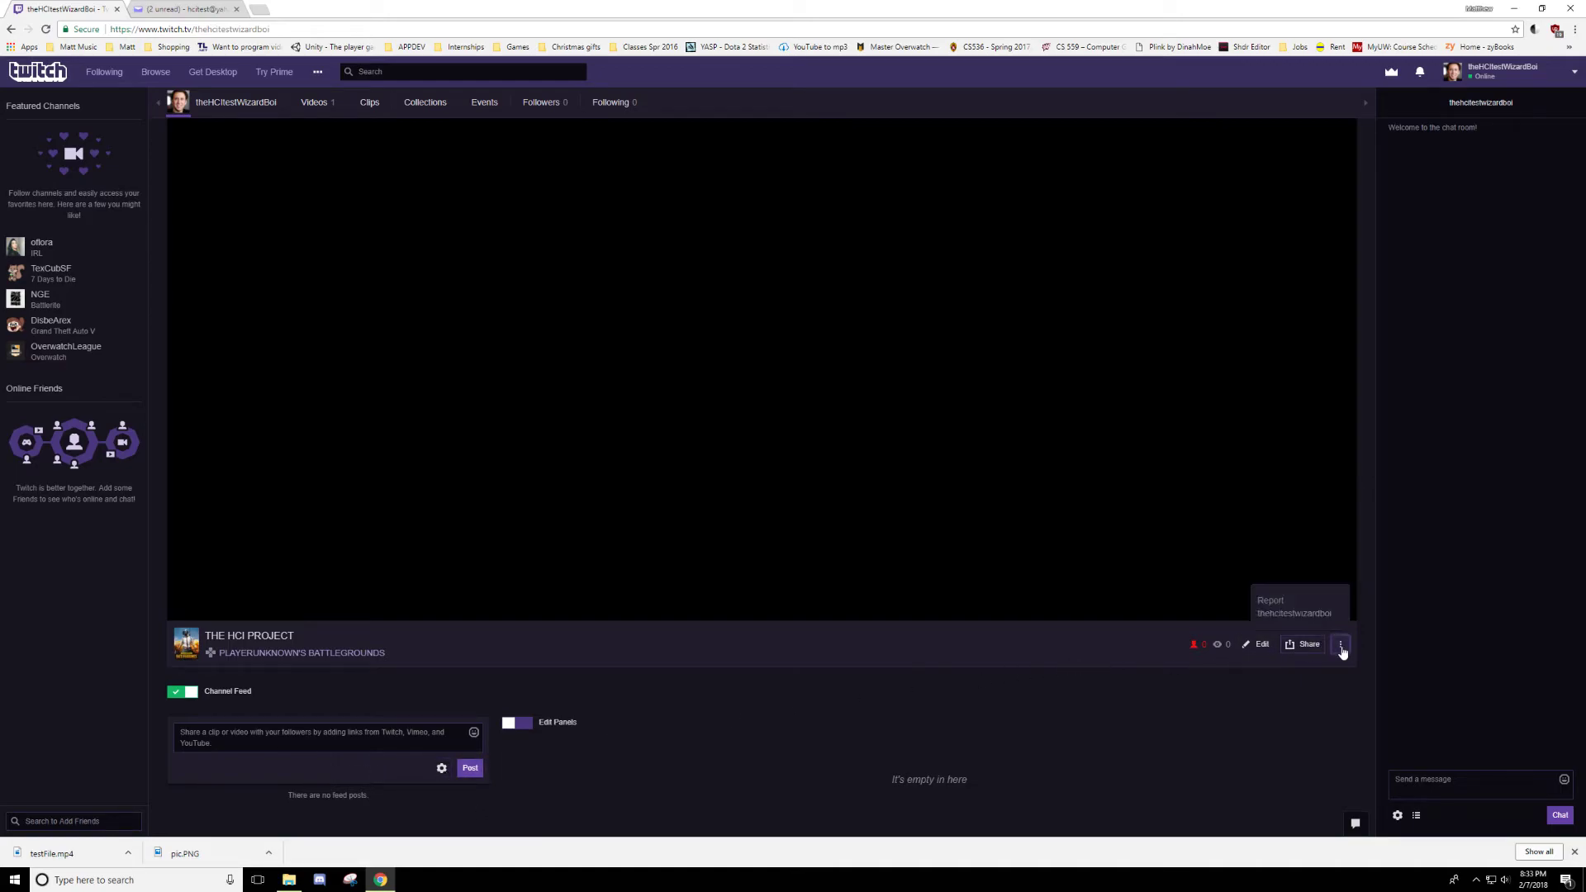
click(1303, 610)
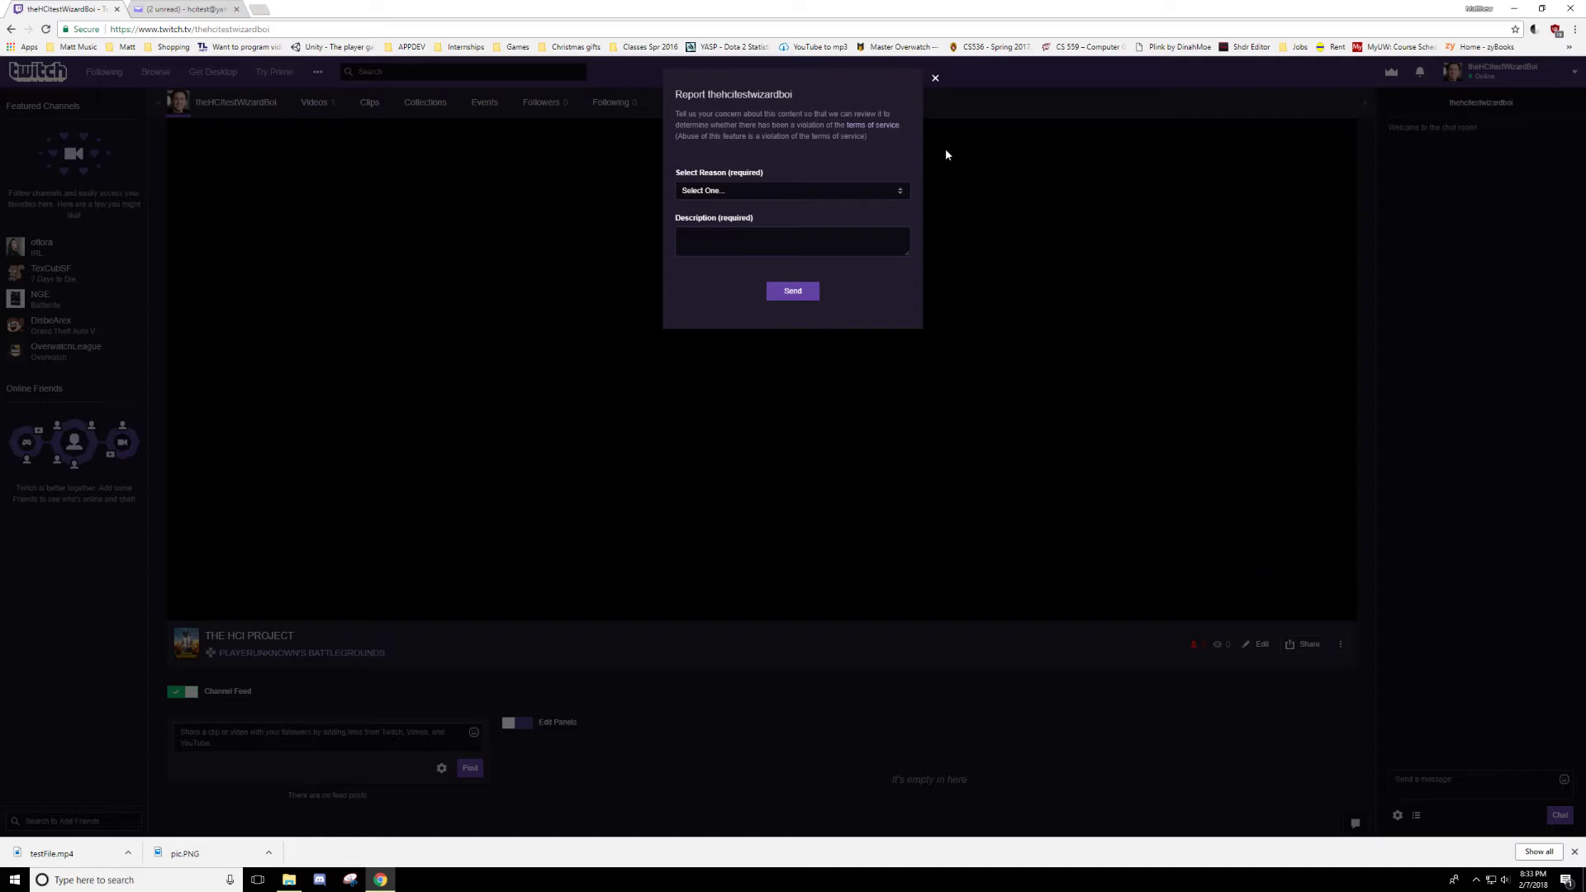
click(934, 79)
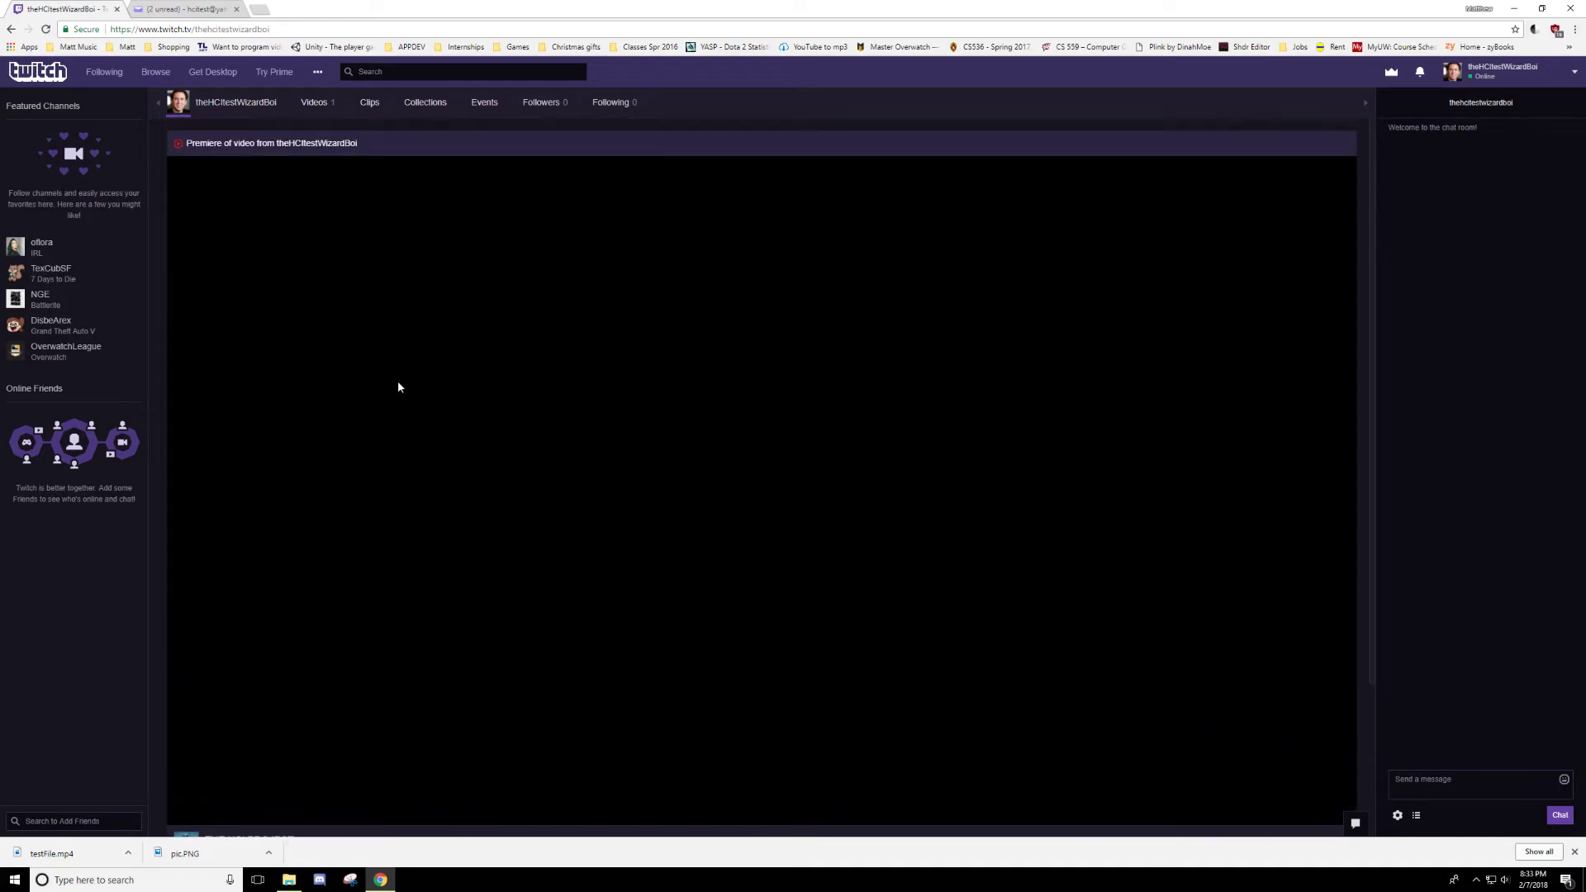
Open THE HCI PROJECT from the Videos tab and expand its description
click(314, 101)
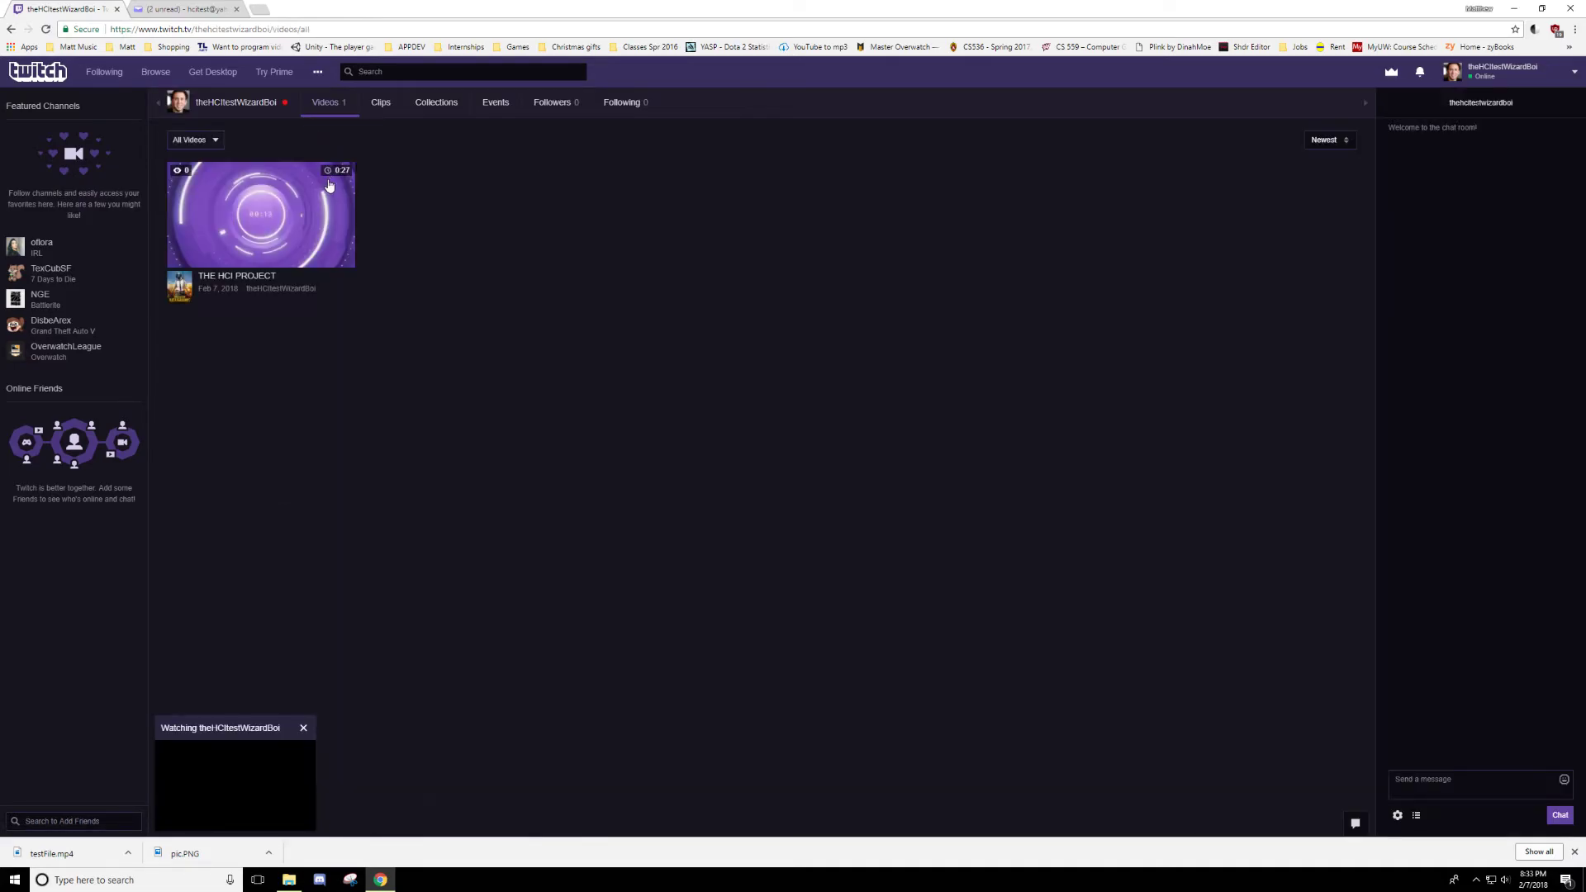
right_click(242, 213)
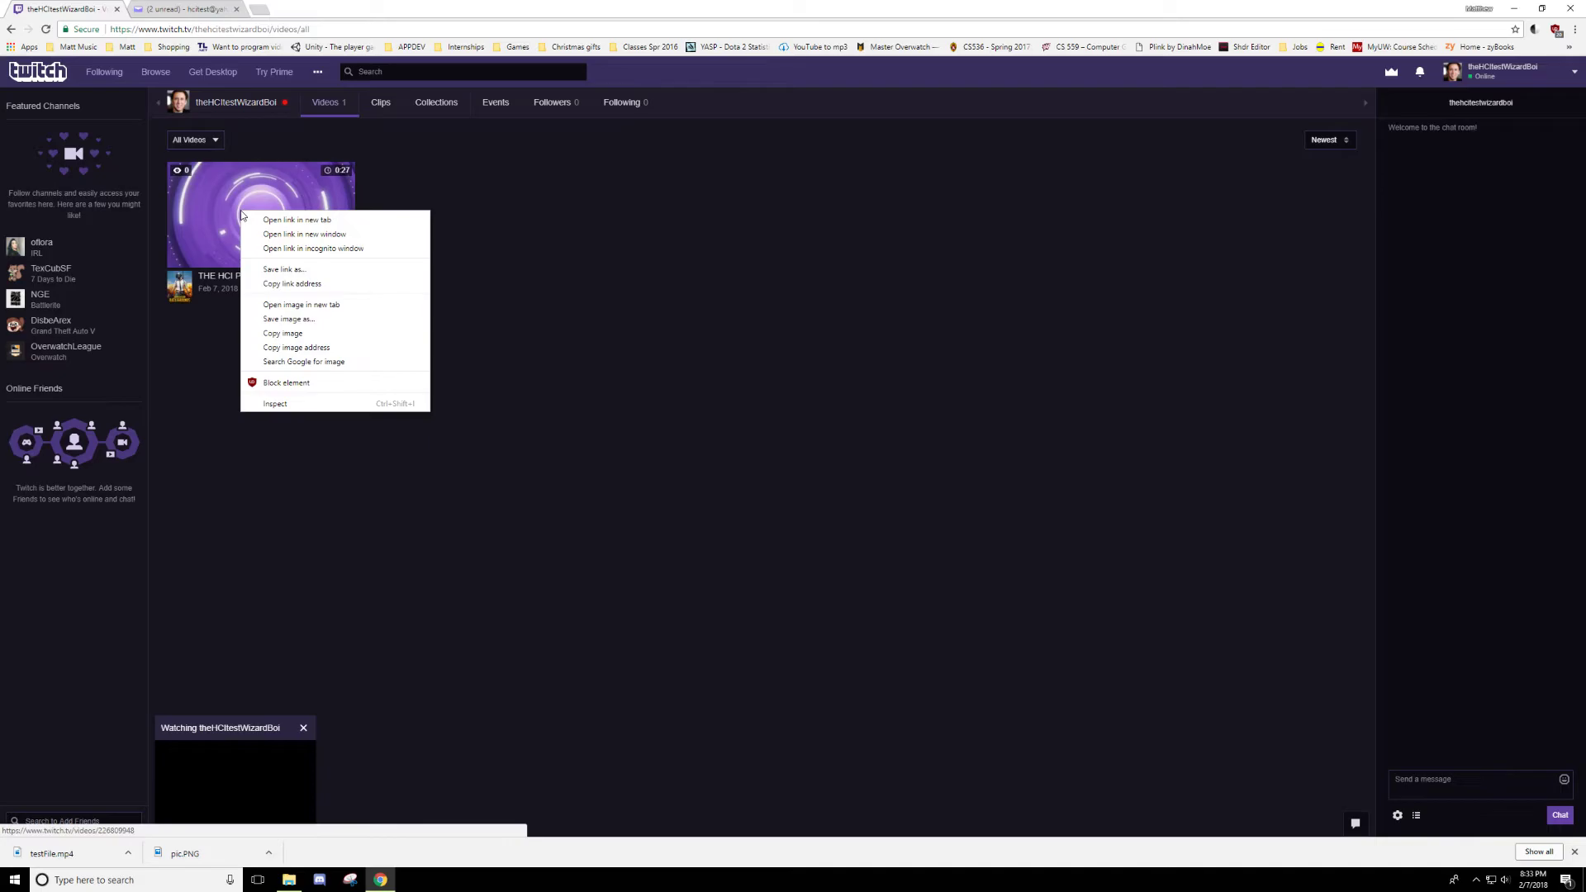
click(459, 170)
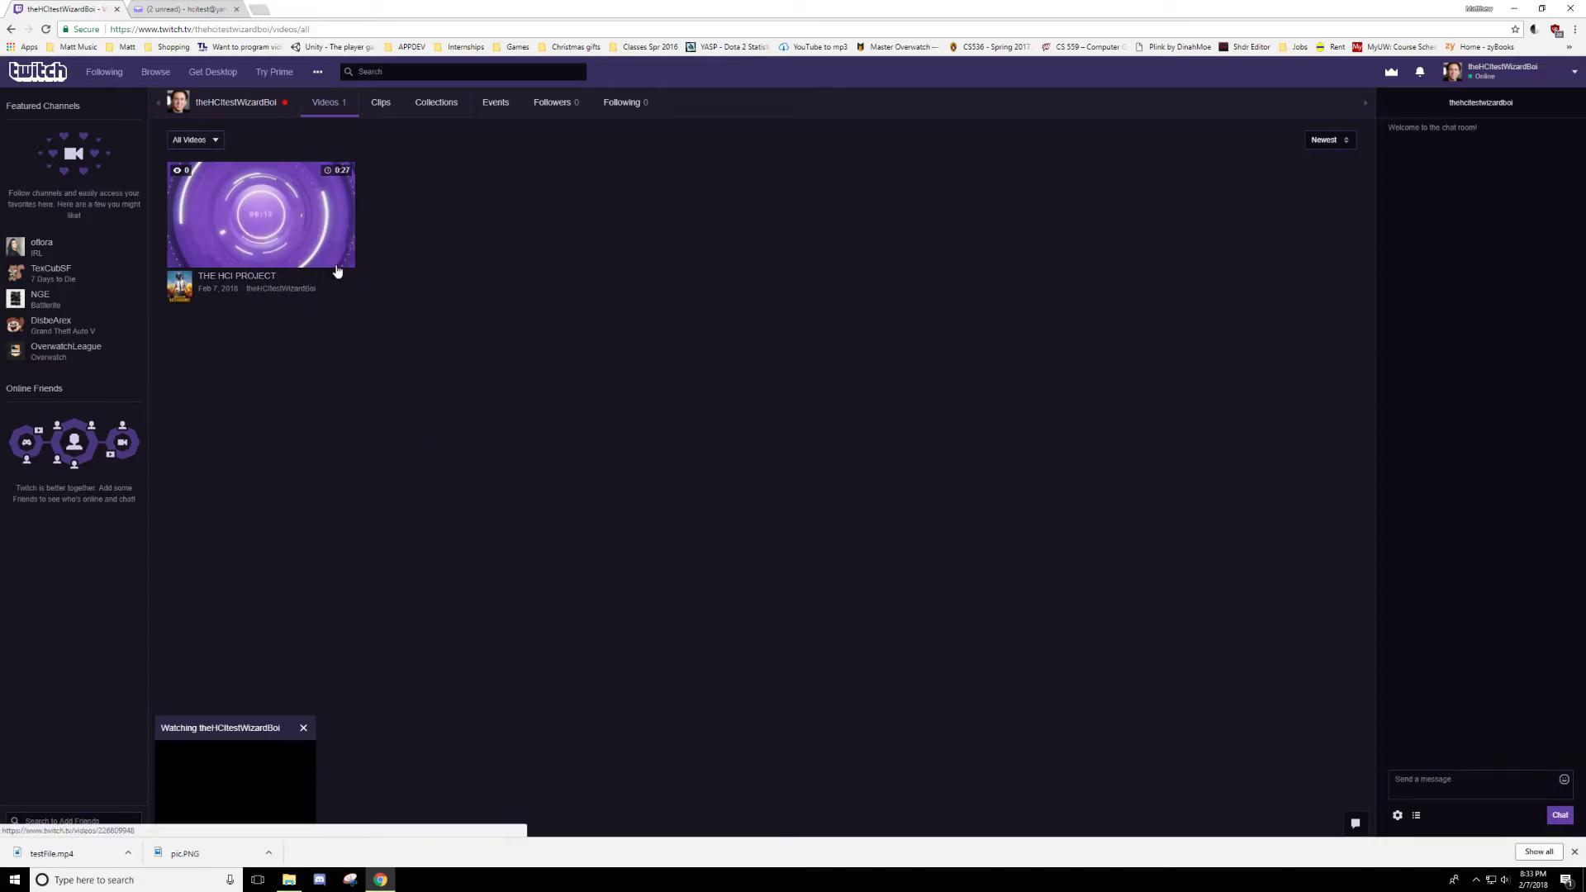
click(279, 220)
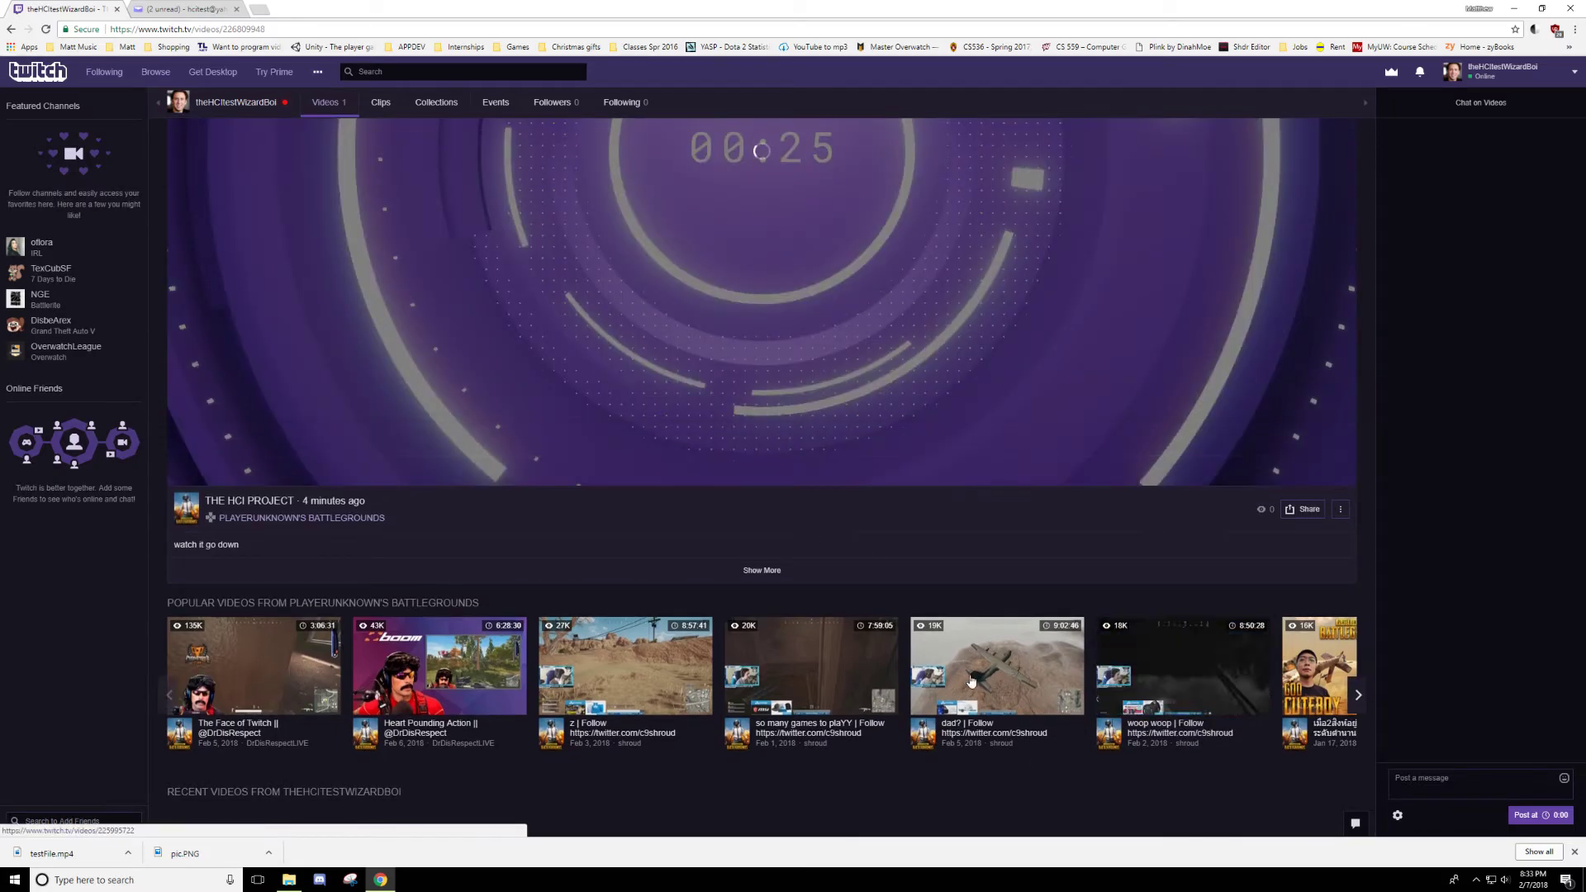
click(744, 574)
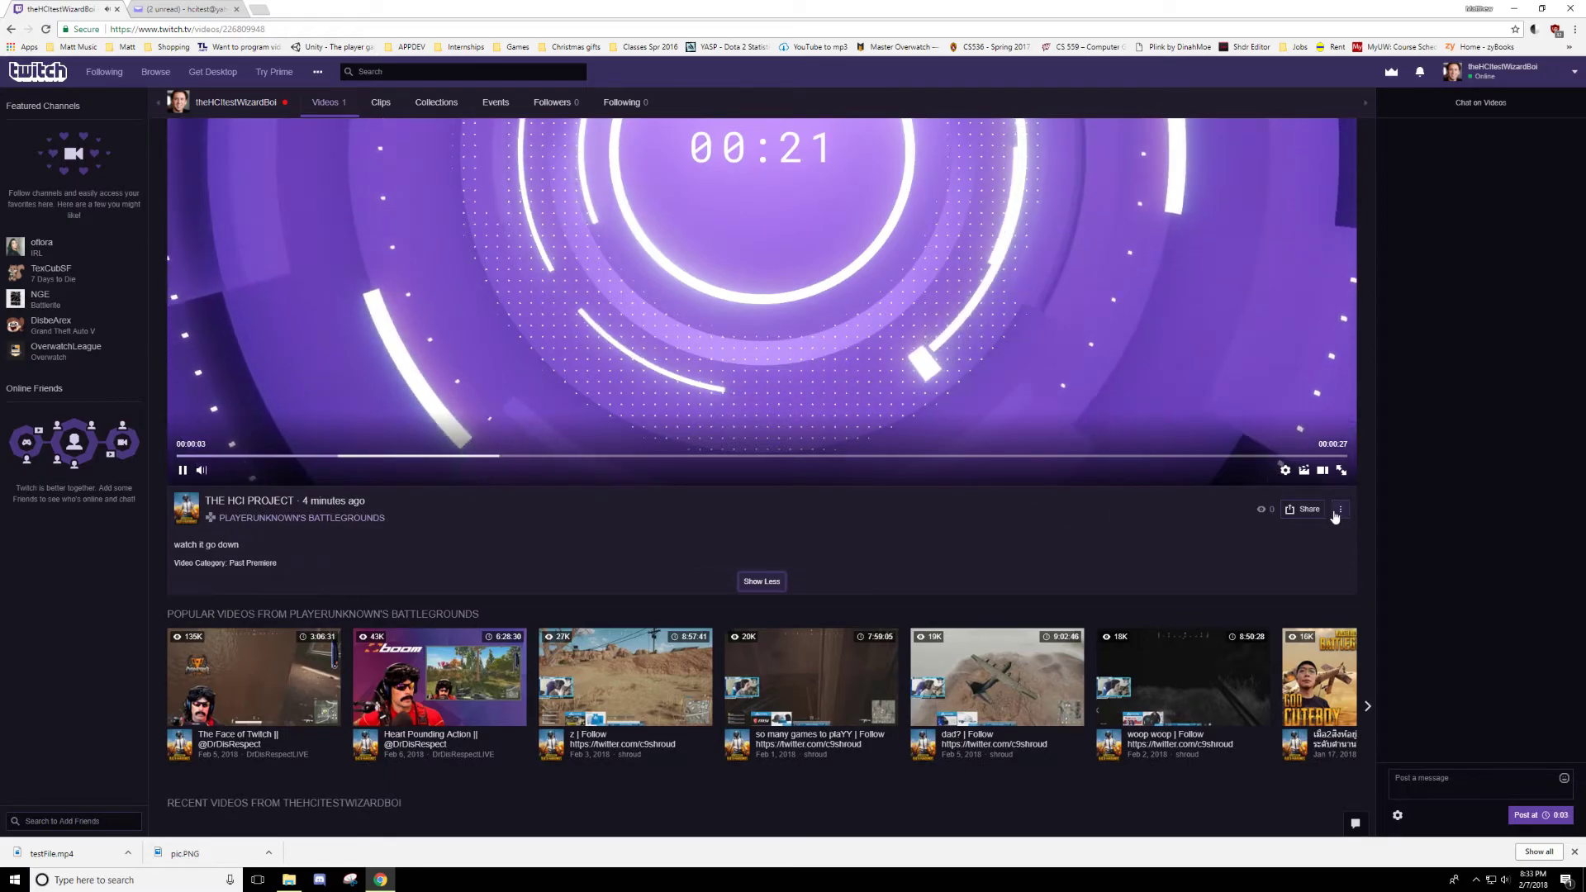
Check the player's settings menu, then go to the channel's Clips tab
click(1286, 470)
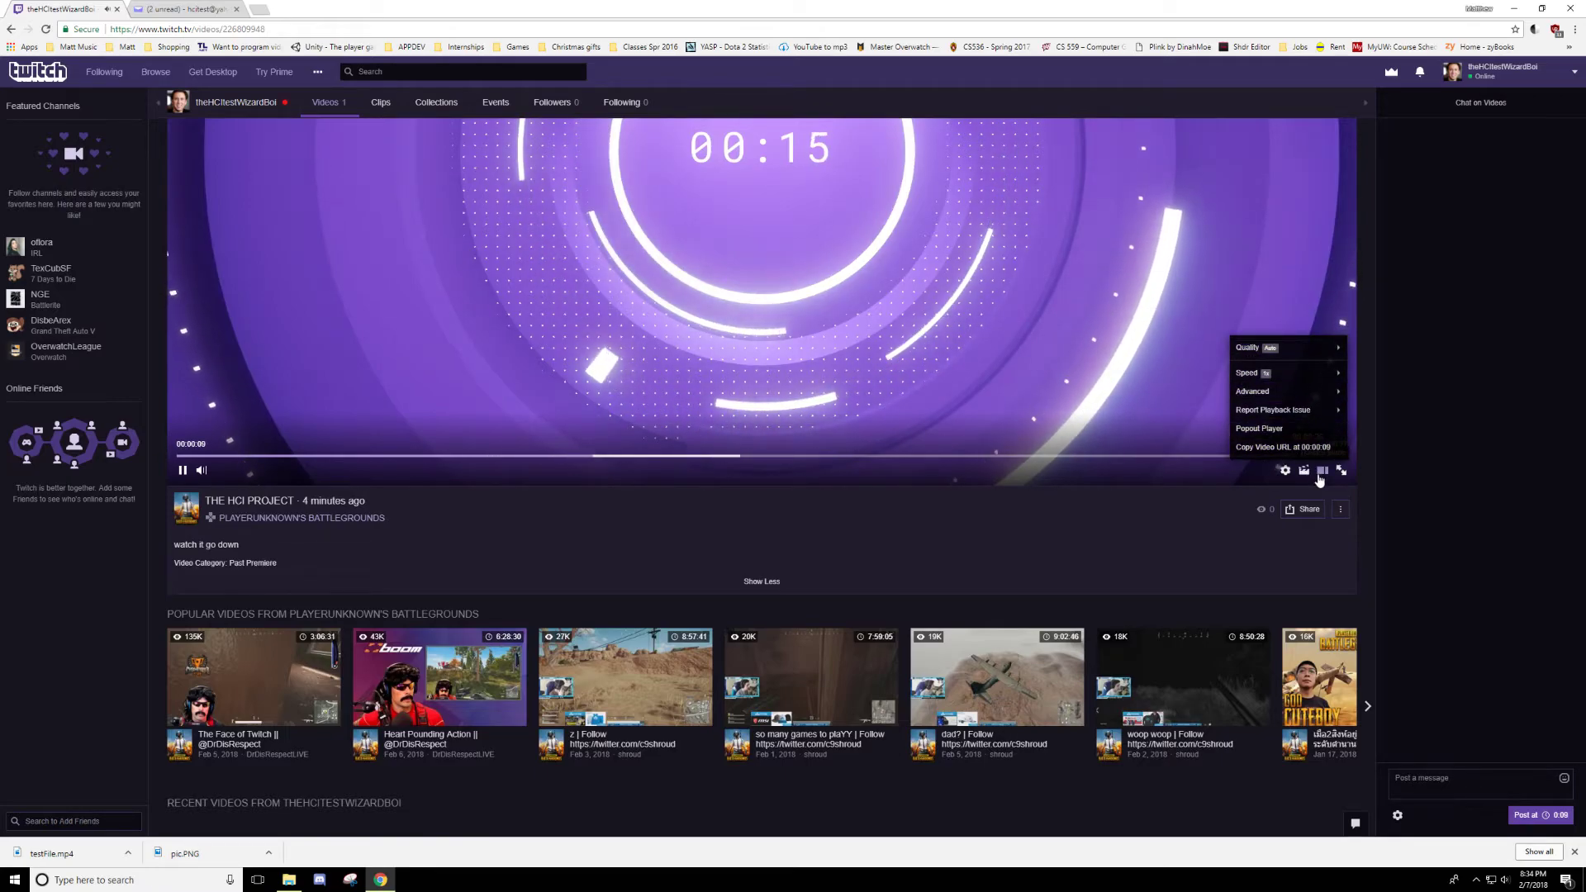
click(1319, 479)
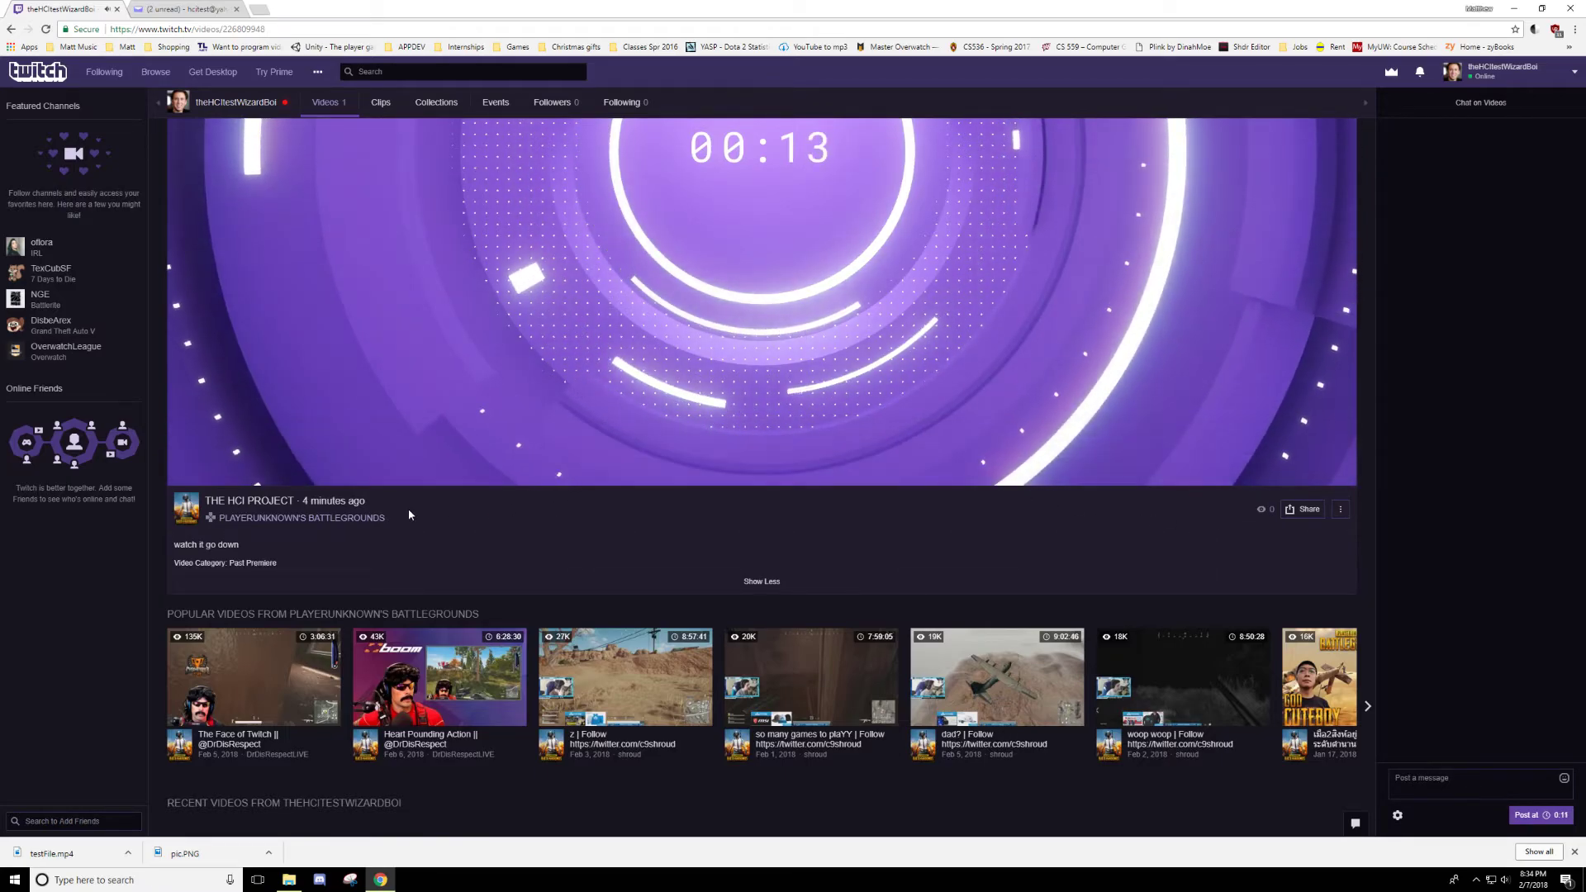
scroll(890, 474, up, 5)
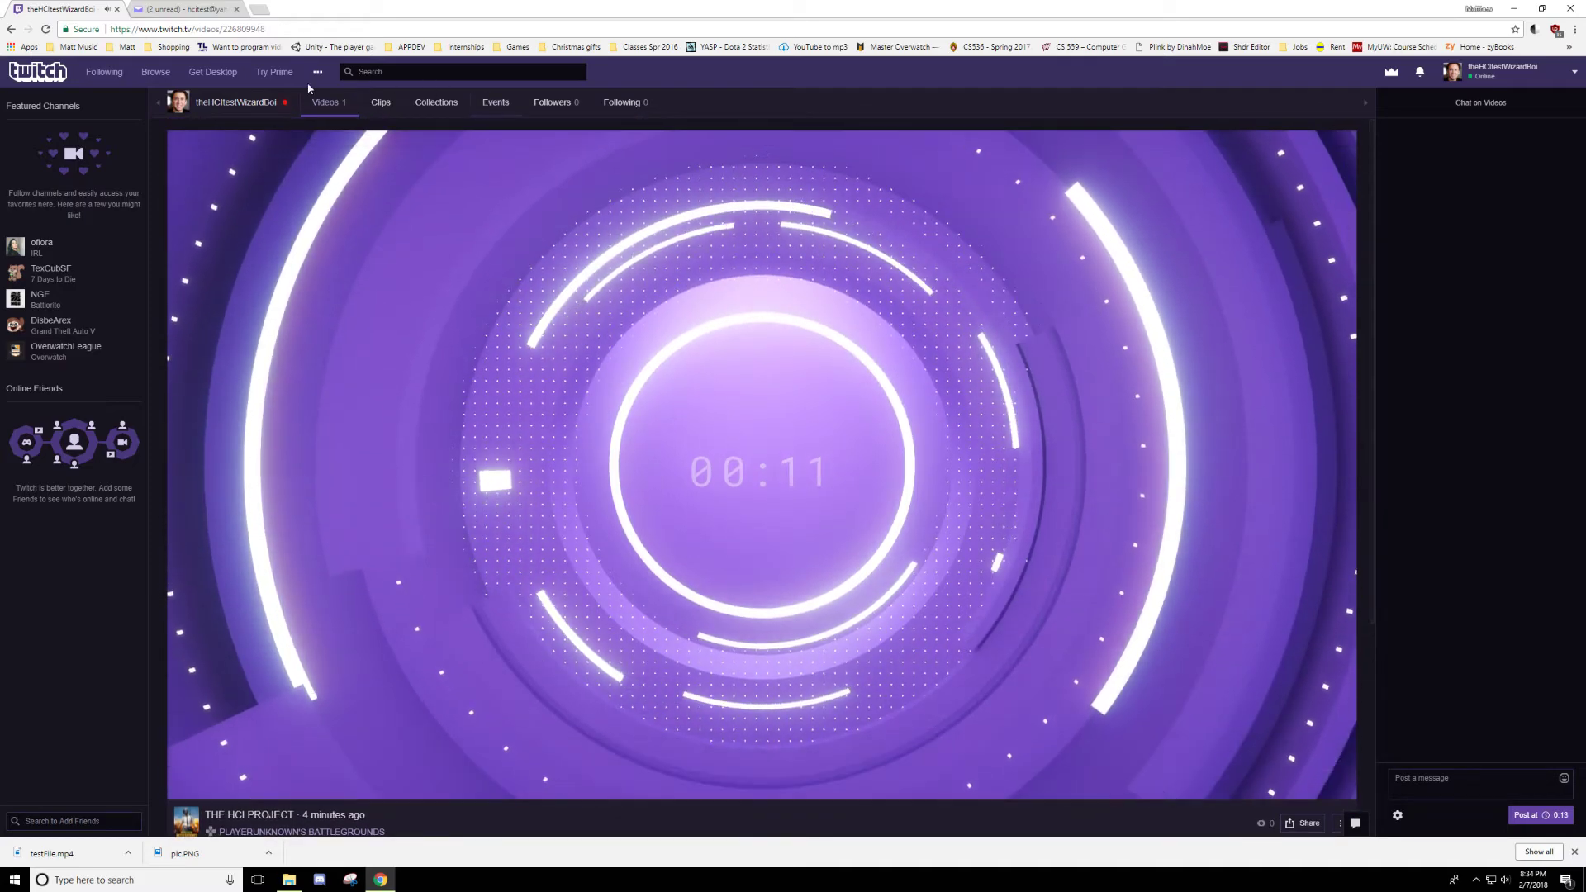
click(336, 112)
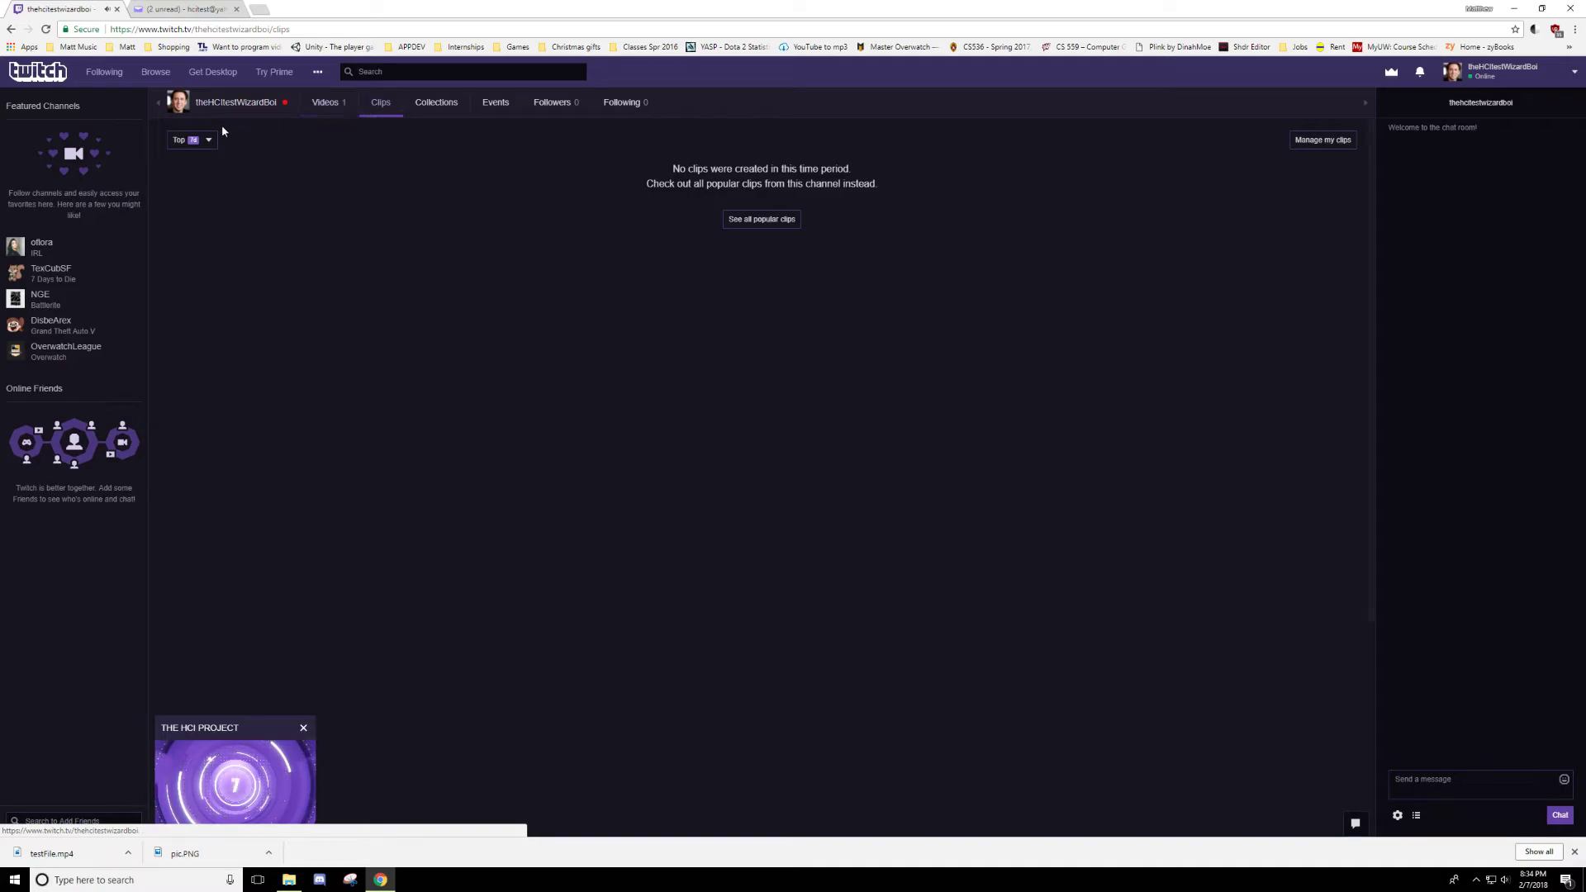
Check the clips time-period dropdown, close the mini player, and return to Videos with the account menu open
click(208, 139)
click(209, 139)
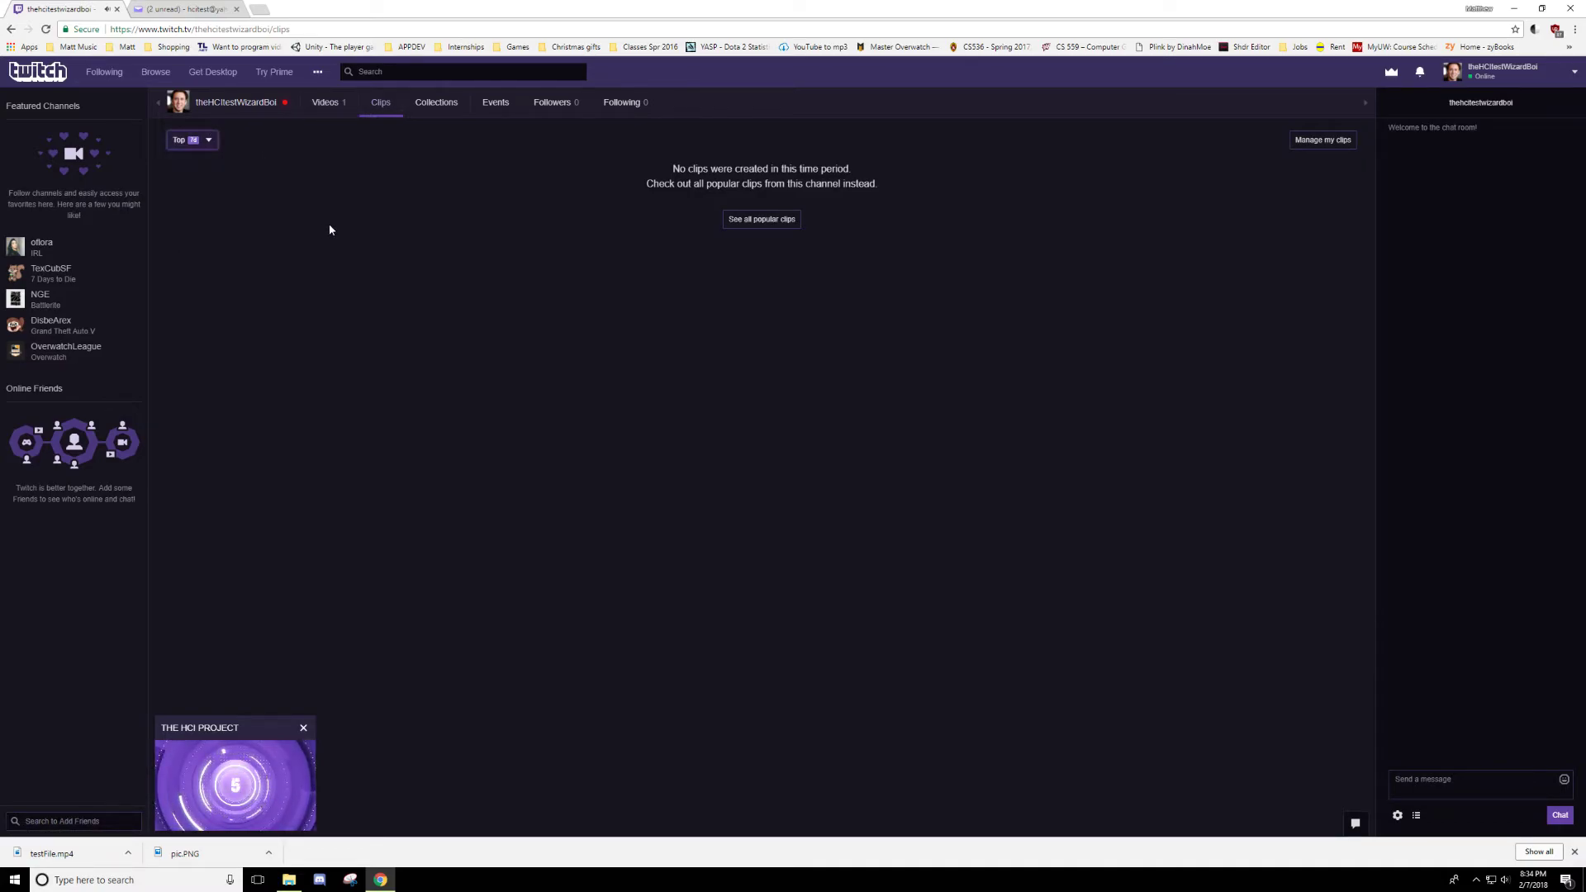
click(302, 728)
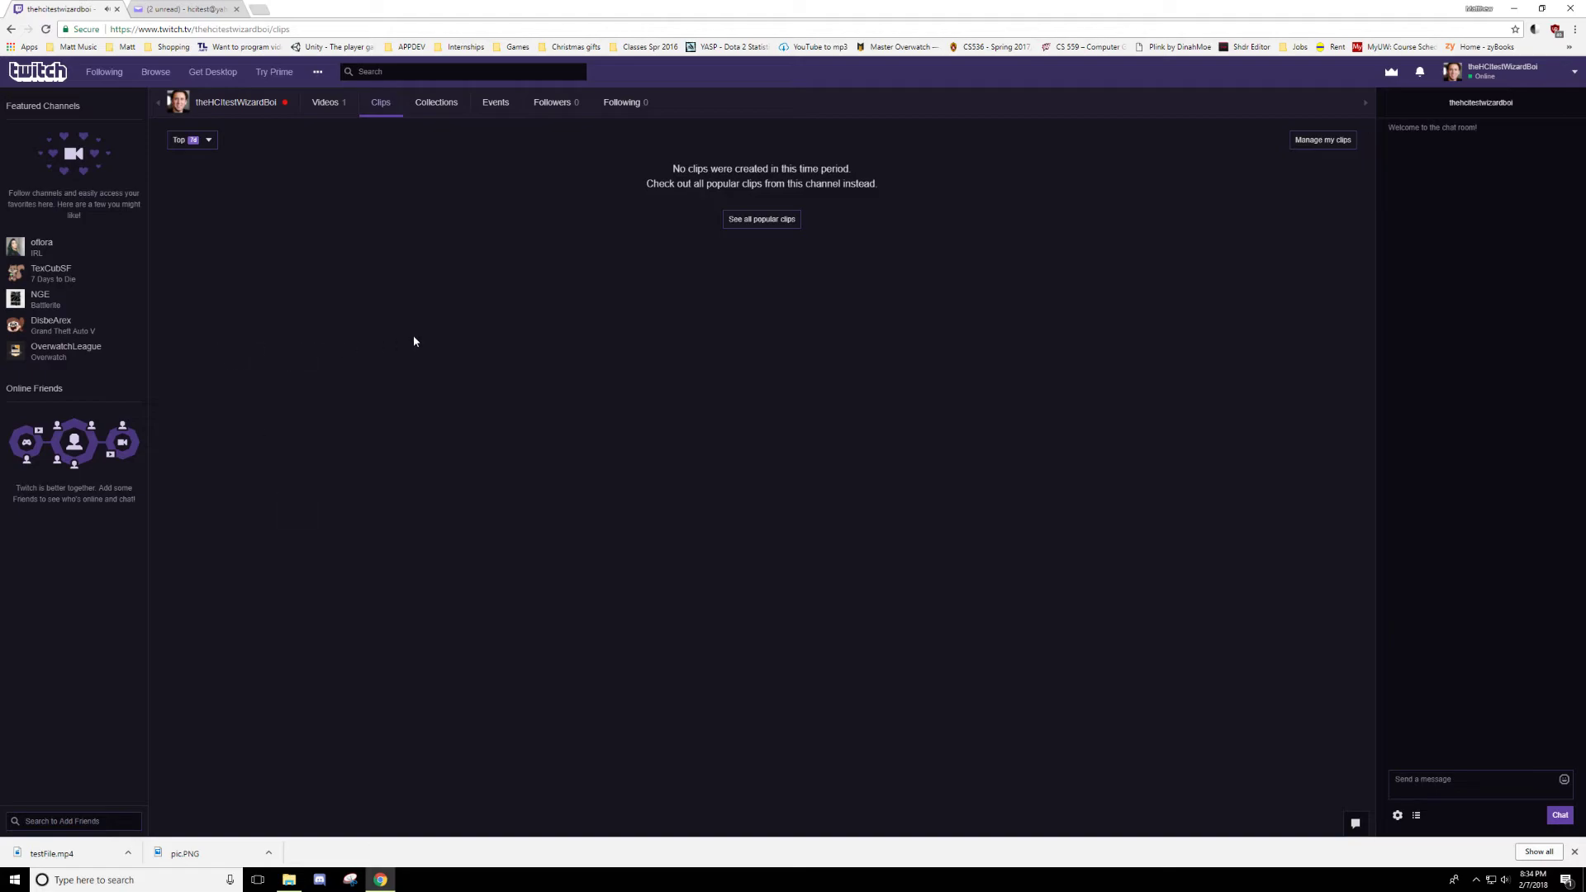
click(326, 103)
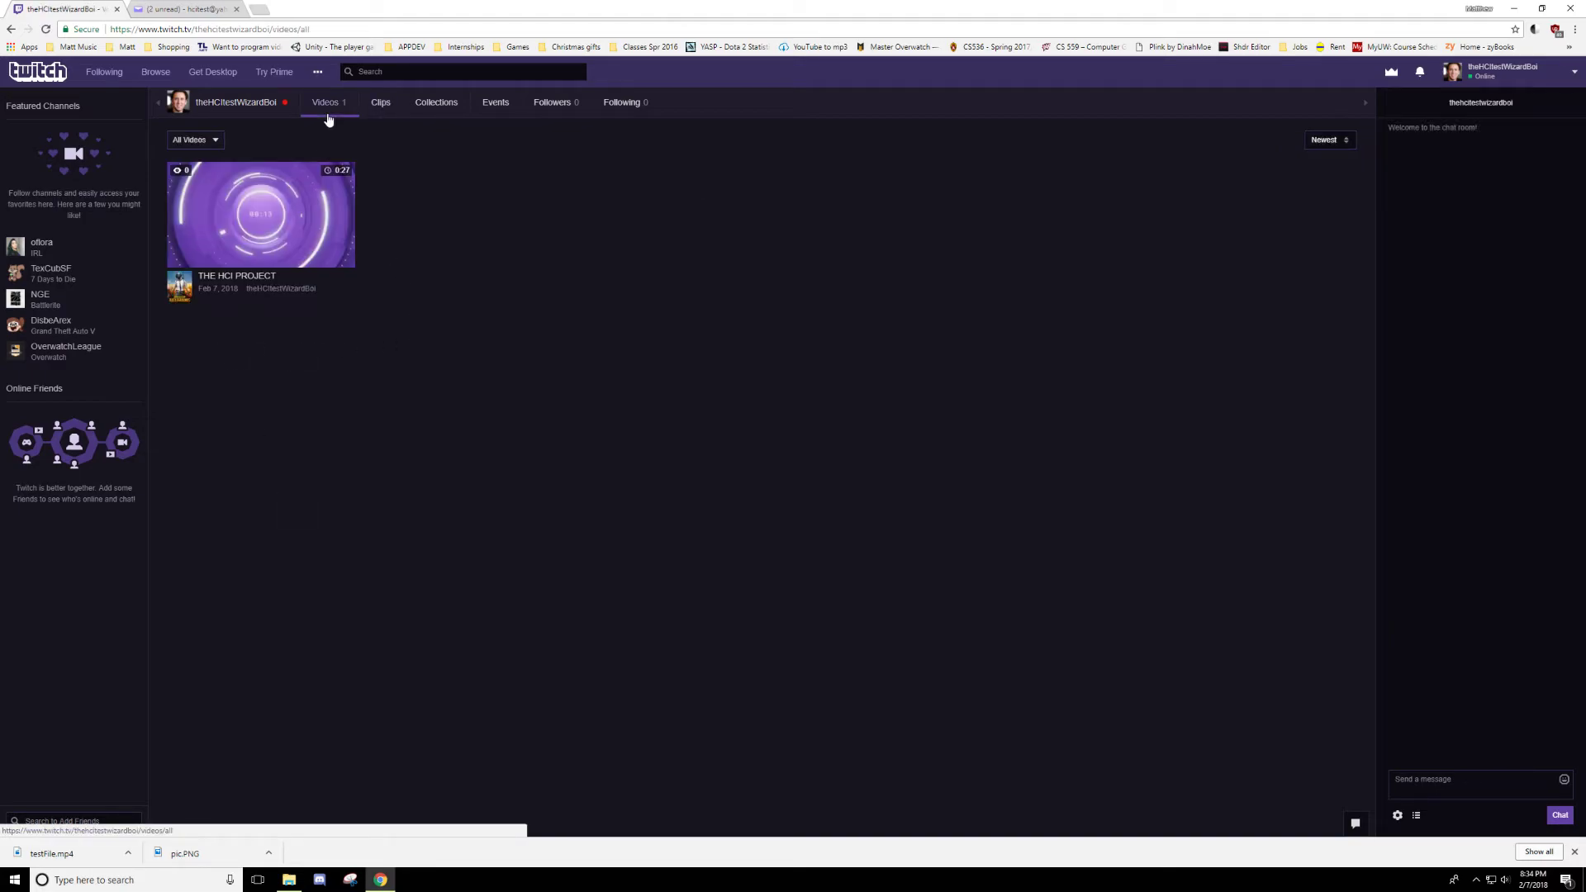
click(1462, 85)
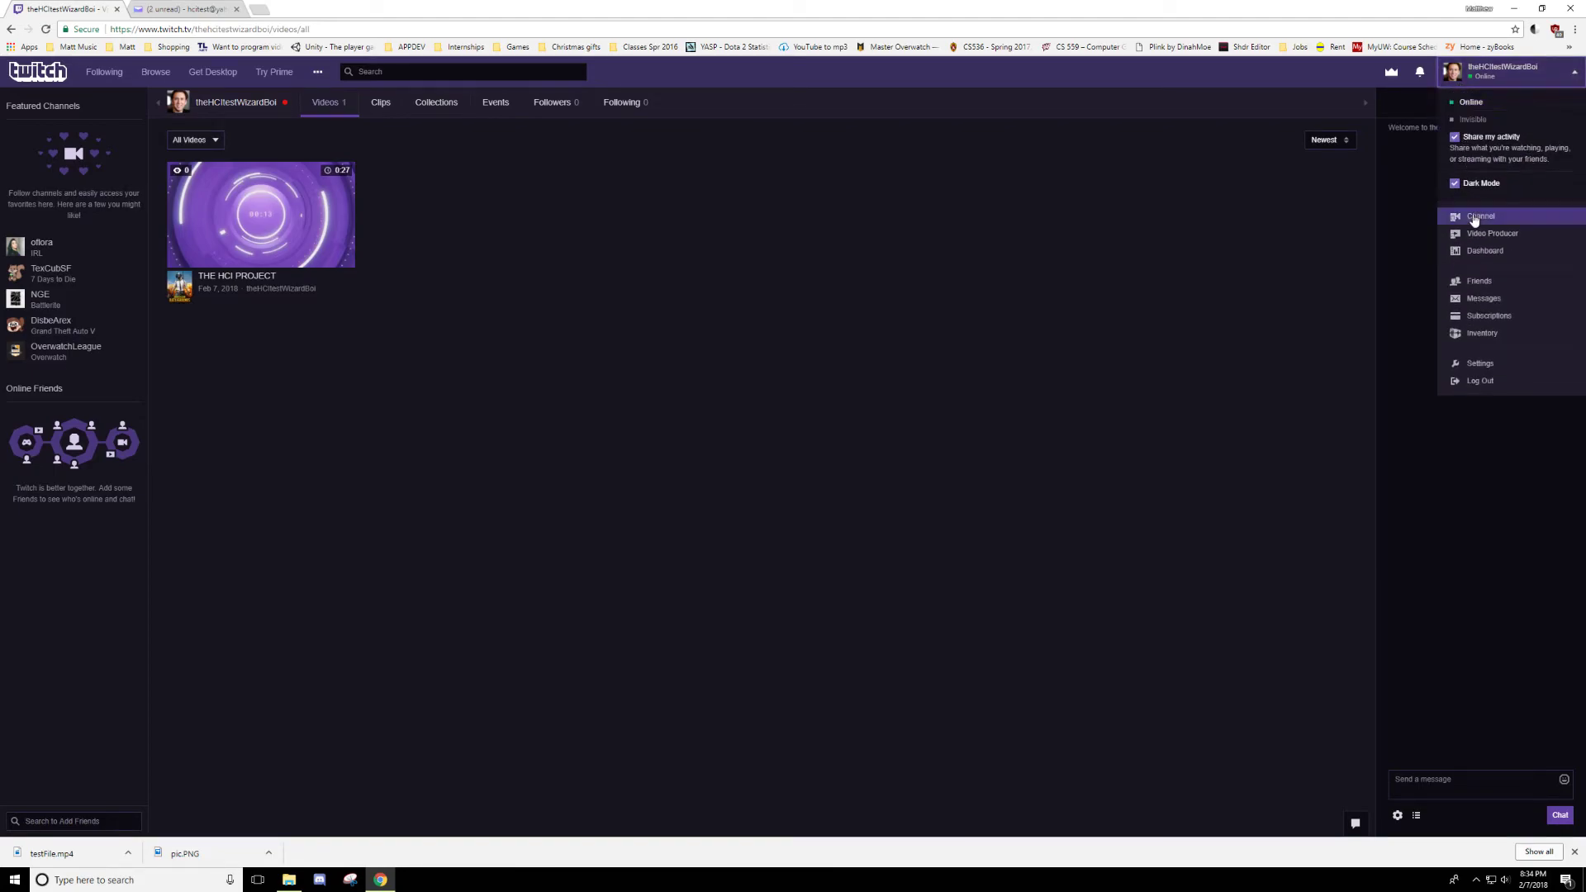
Go to the creator dashboard's Events page and show past events
click(1486, 250)
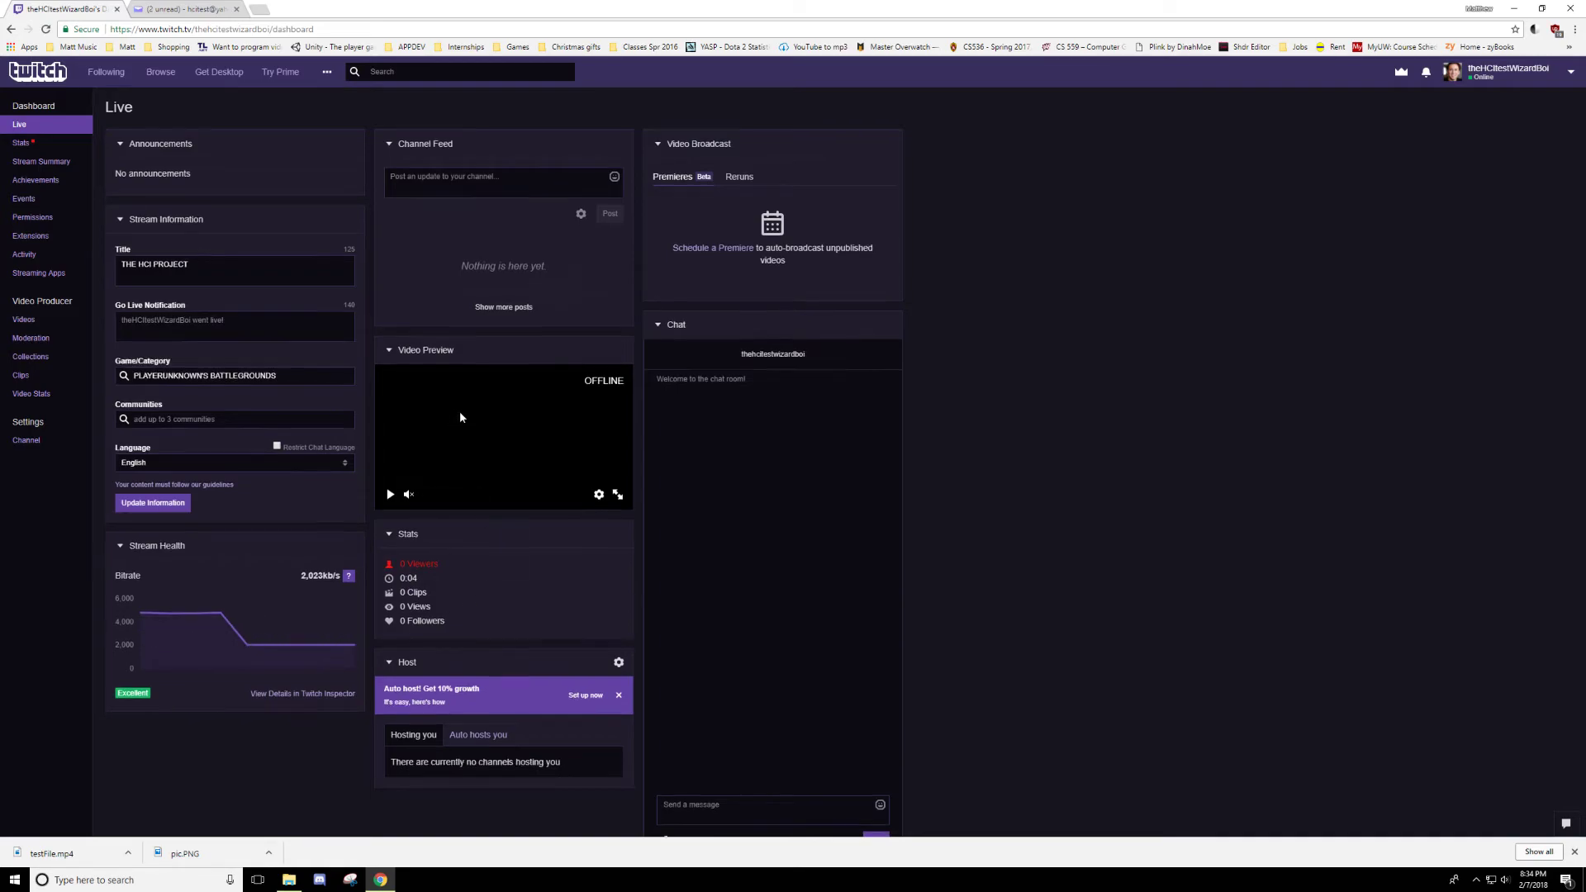
scroll(460, 417, down, 1)
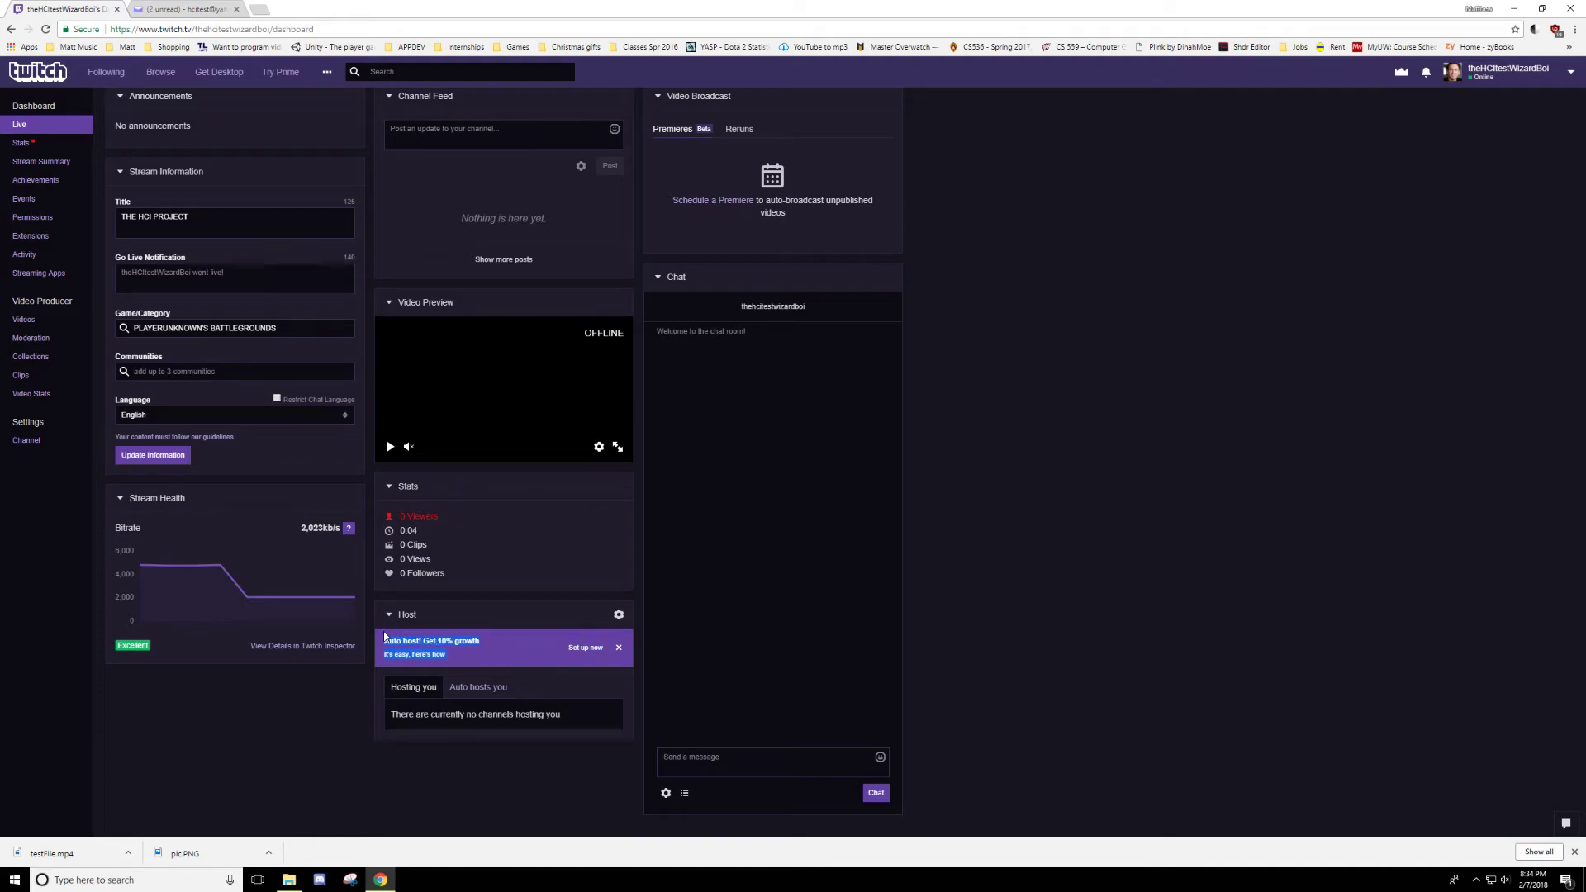
scroll(440, 637, up, 1)
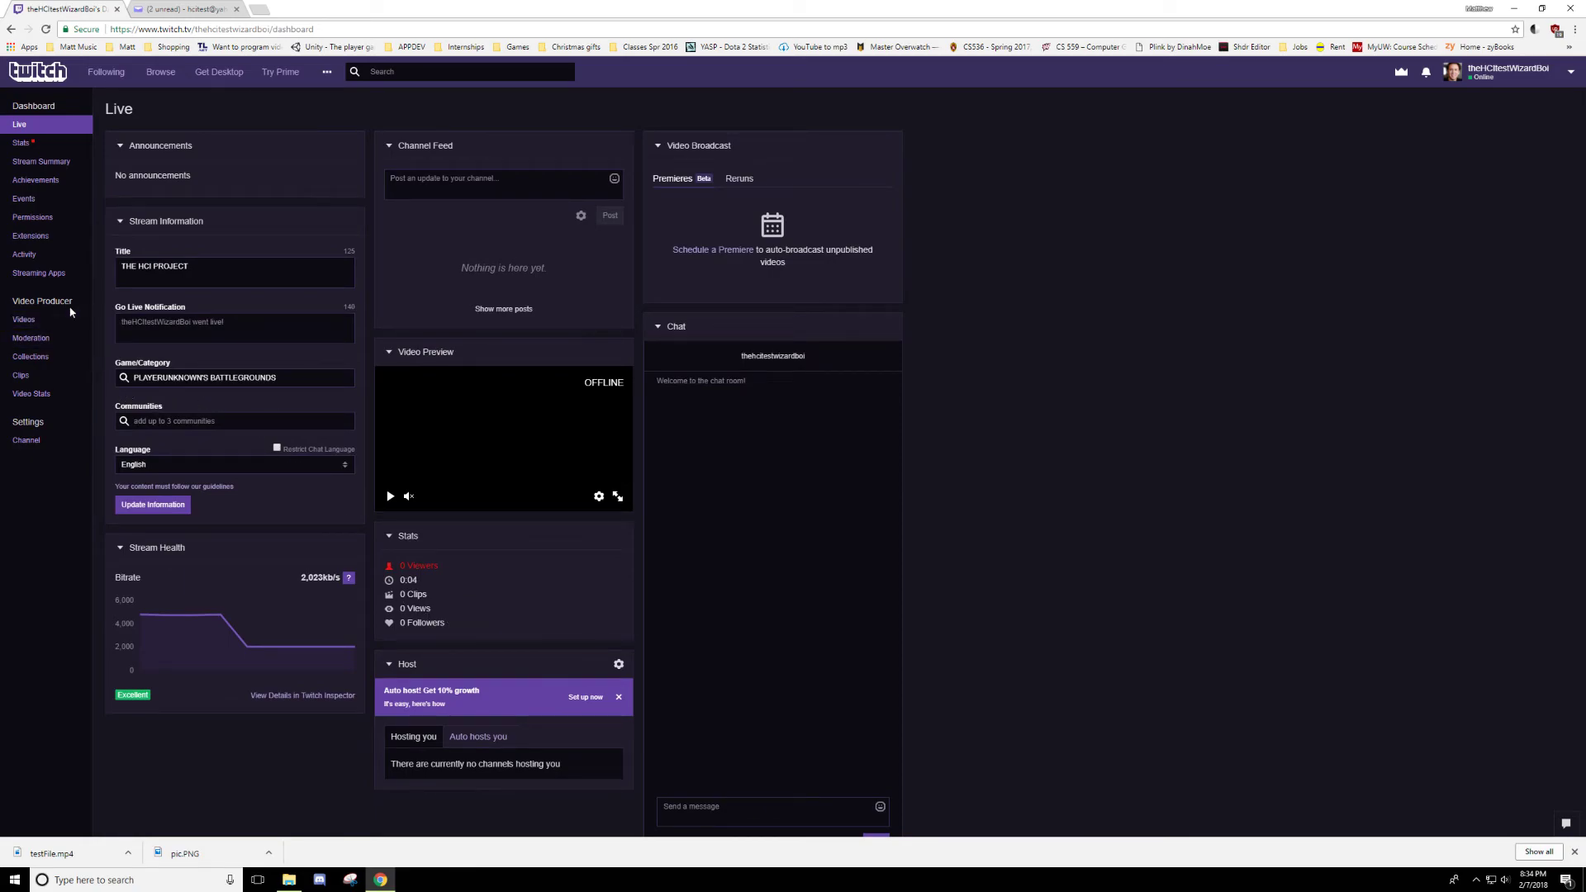
click(42, 203)
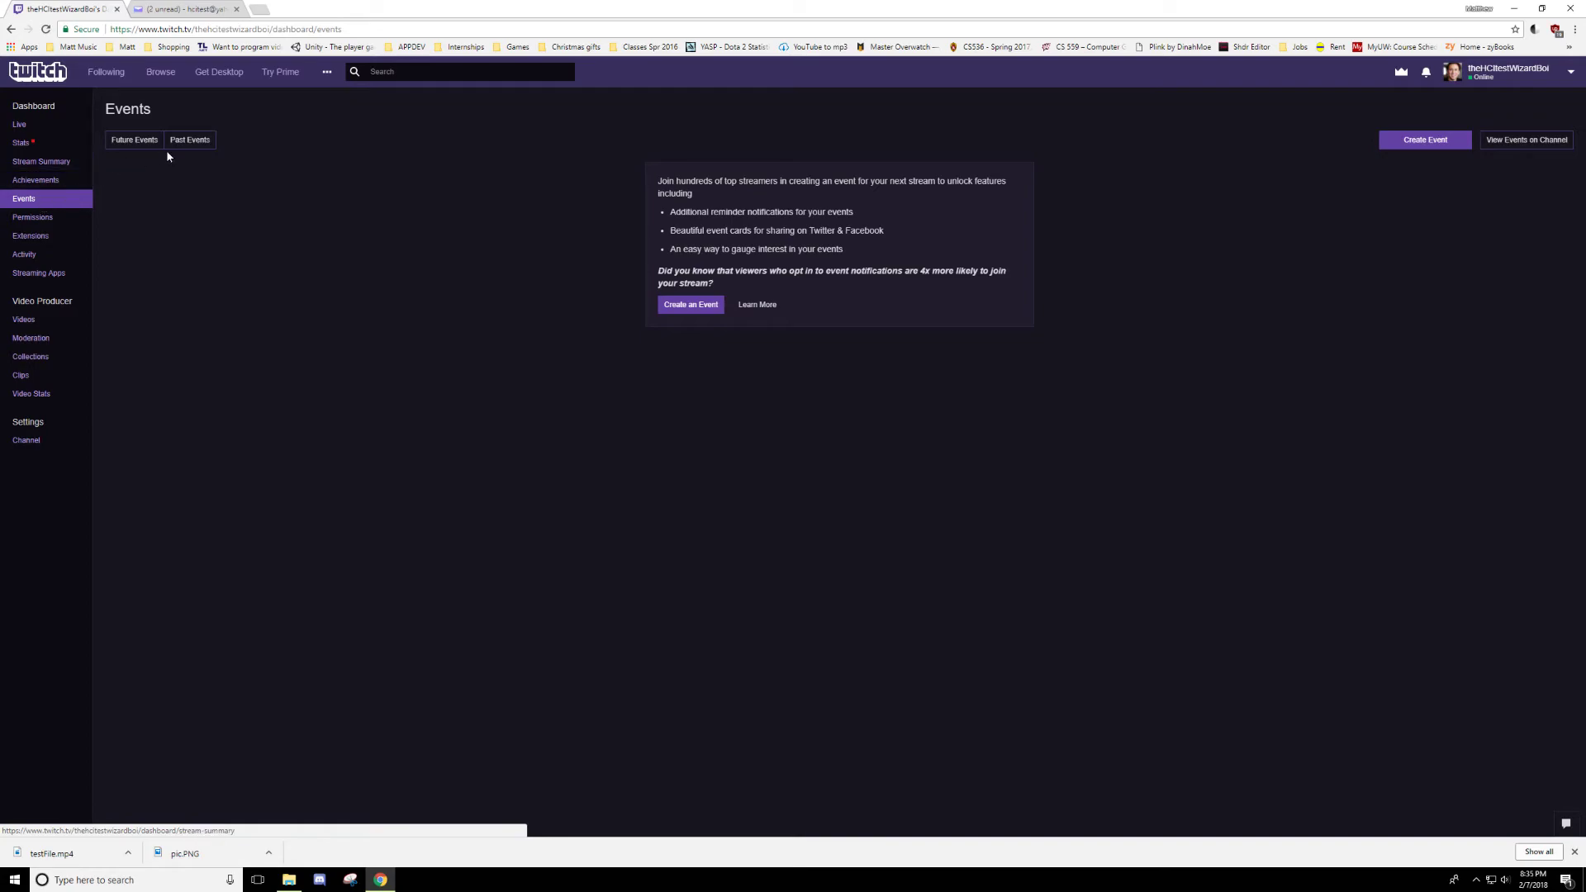
click(188, 139)
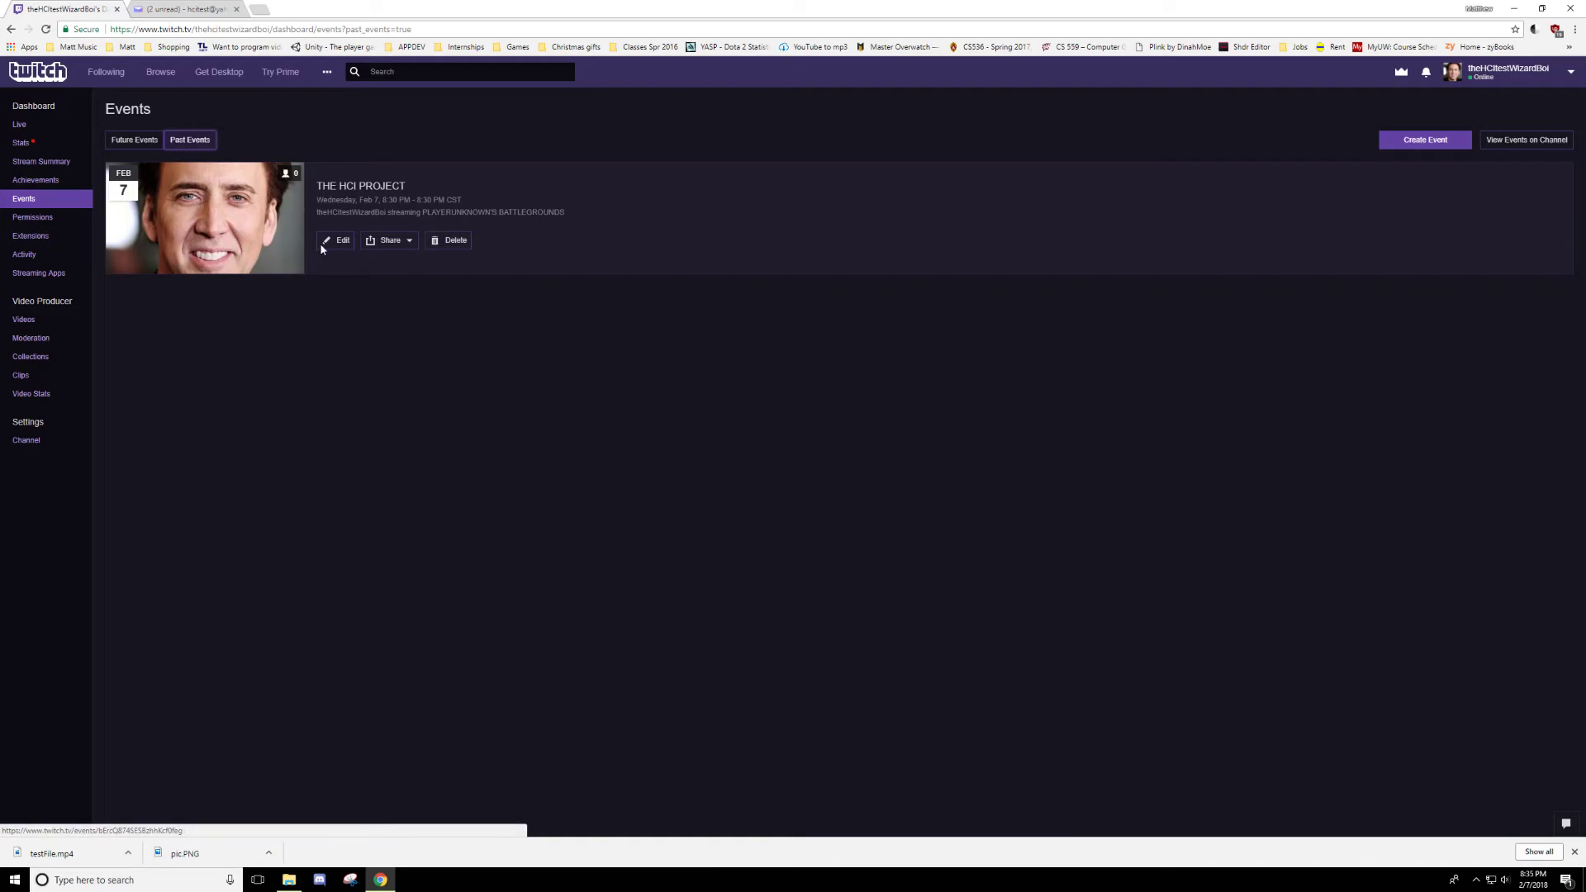
Peek at the event's sharing options, then open the public page for THE HCI PROJECT event
click(384, 241)
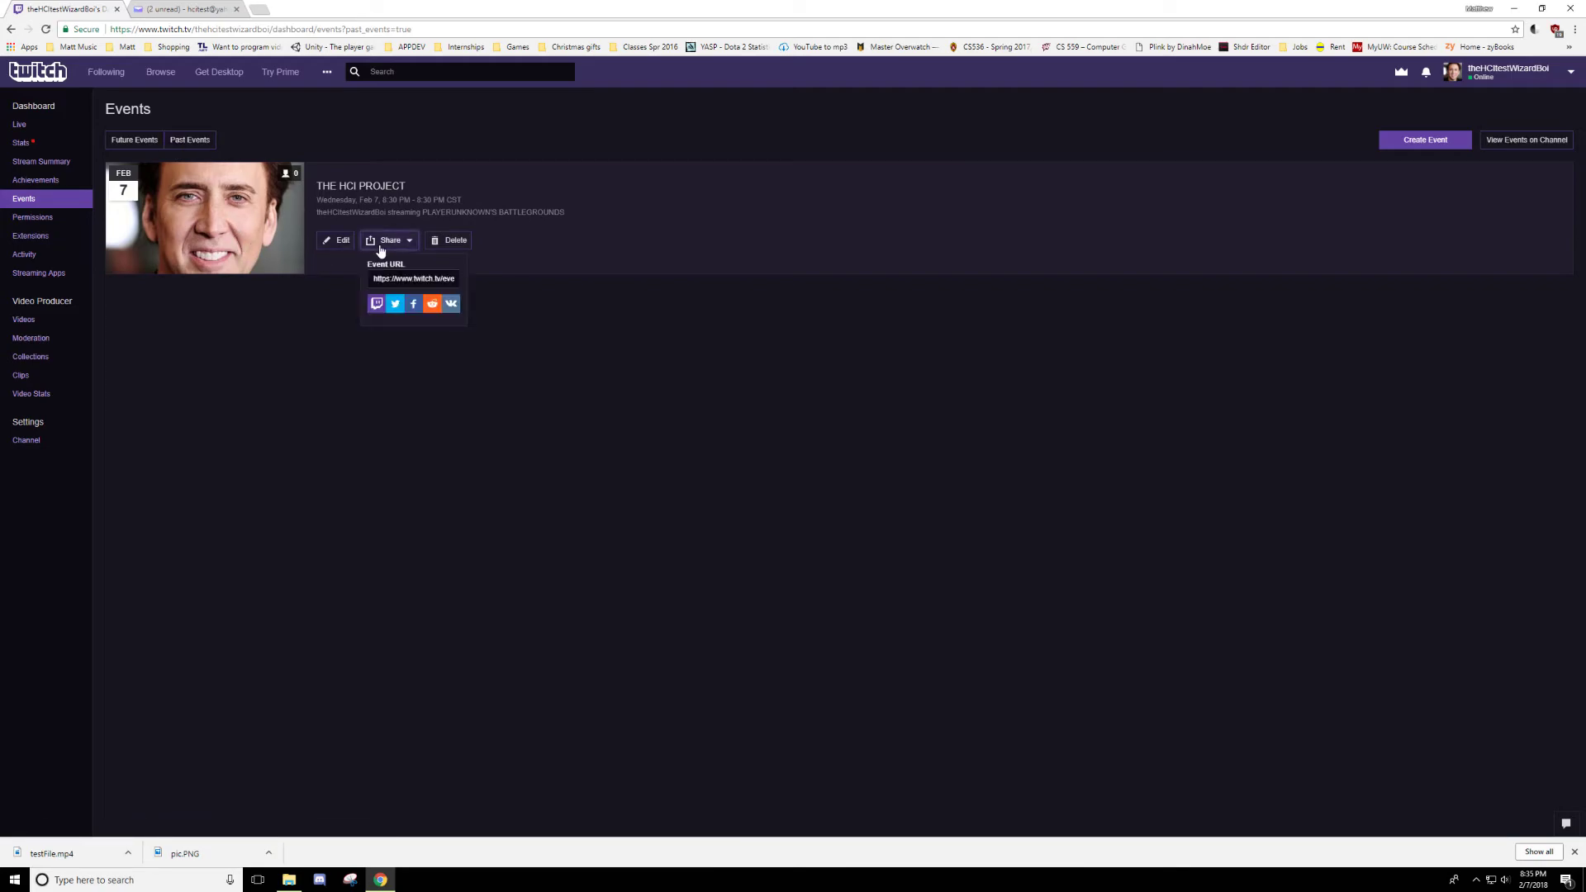
click(381, 246)
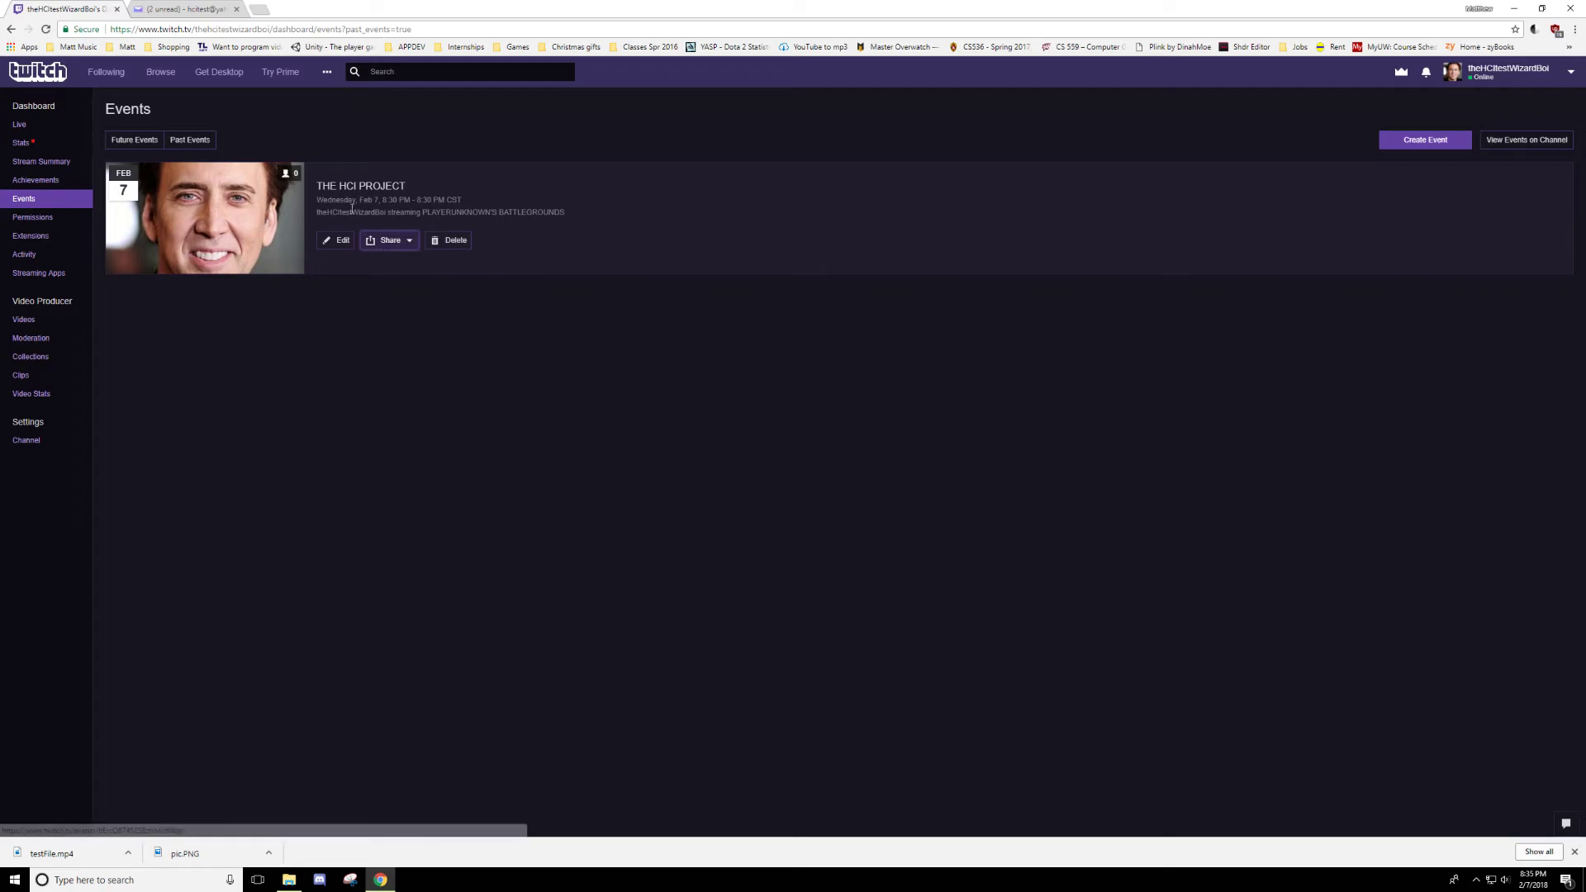
click(295, 221)
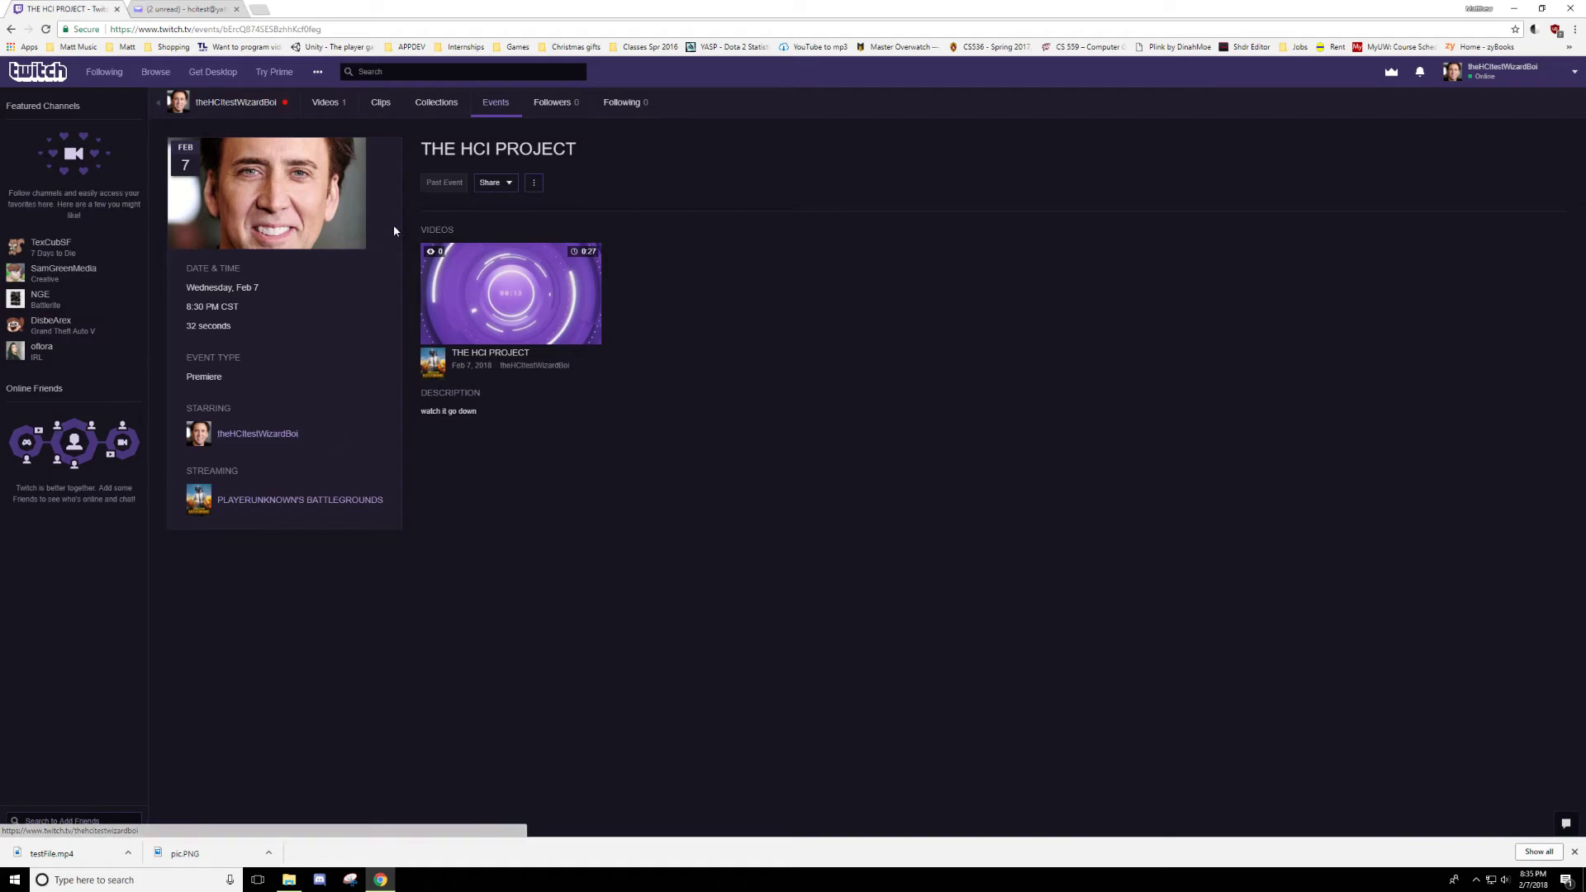
Play and pause THE HCI PROJECT from the Videos tab, then open the account menu
click(325, 102)
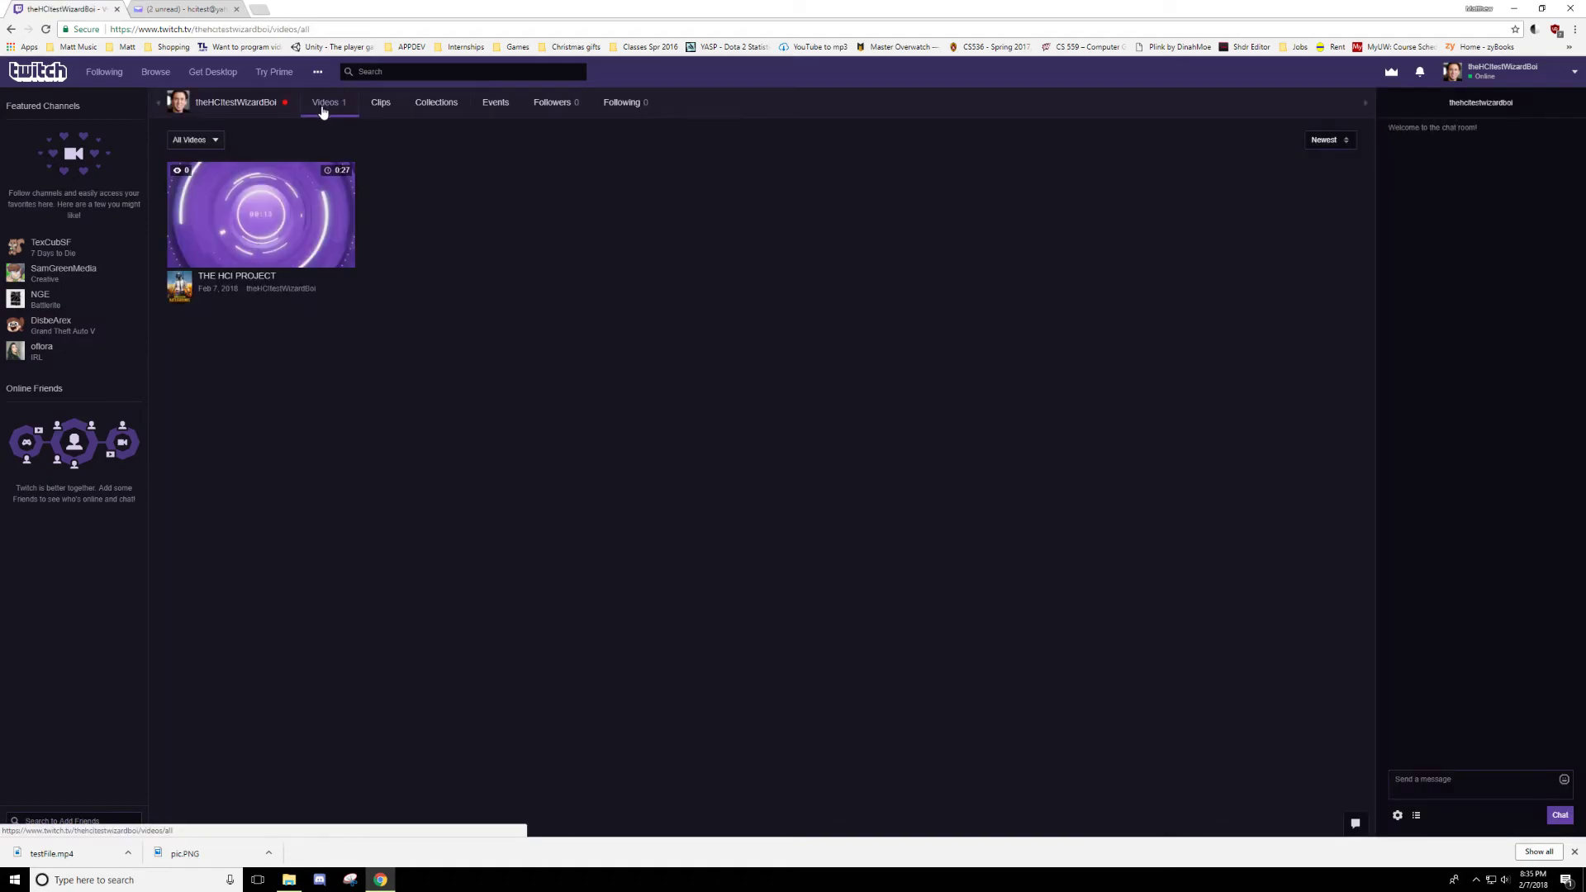
click(300, 219)
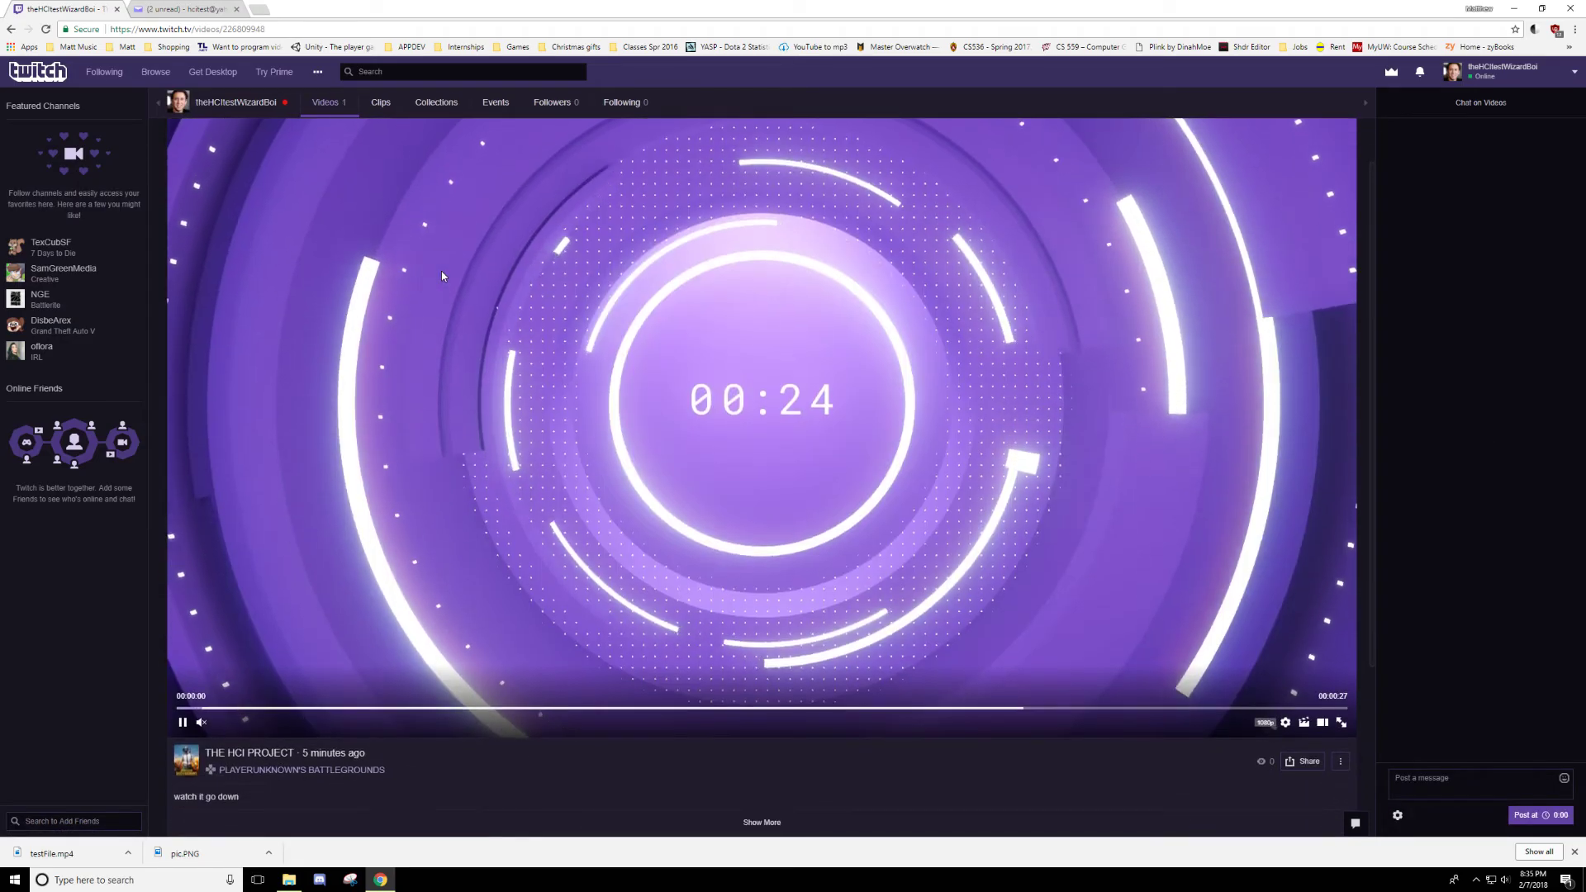
scroll(442, 272, down, 2)
scroll(442, 271, up, 1)
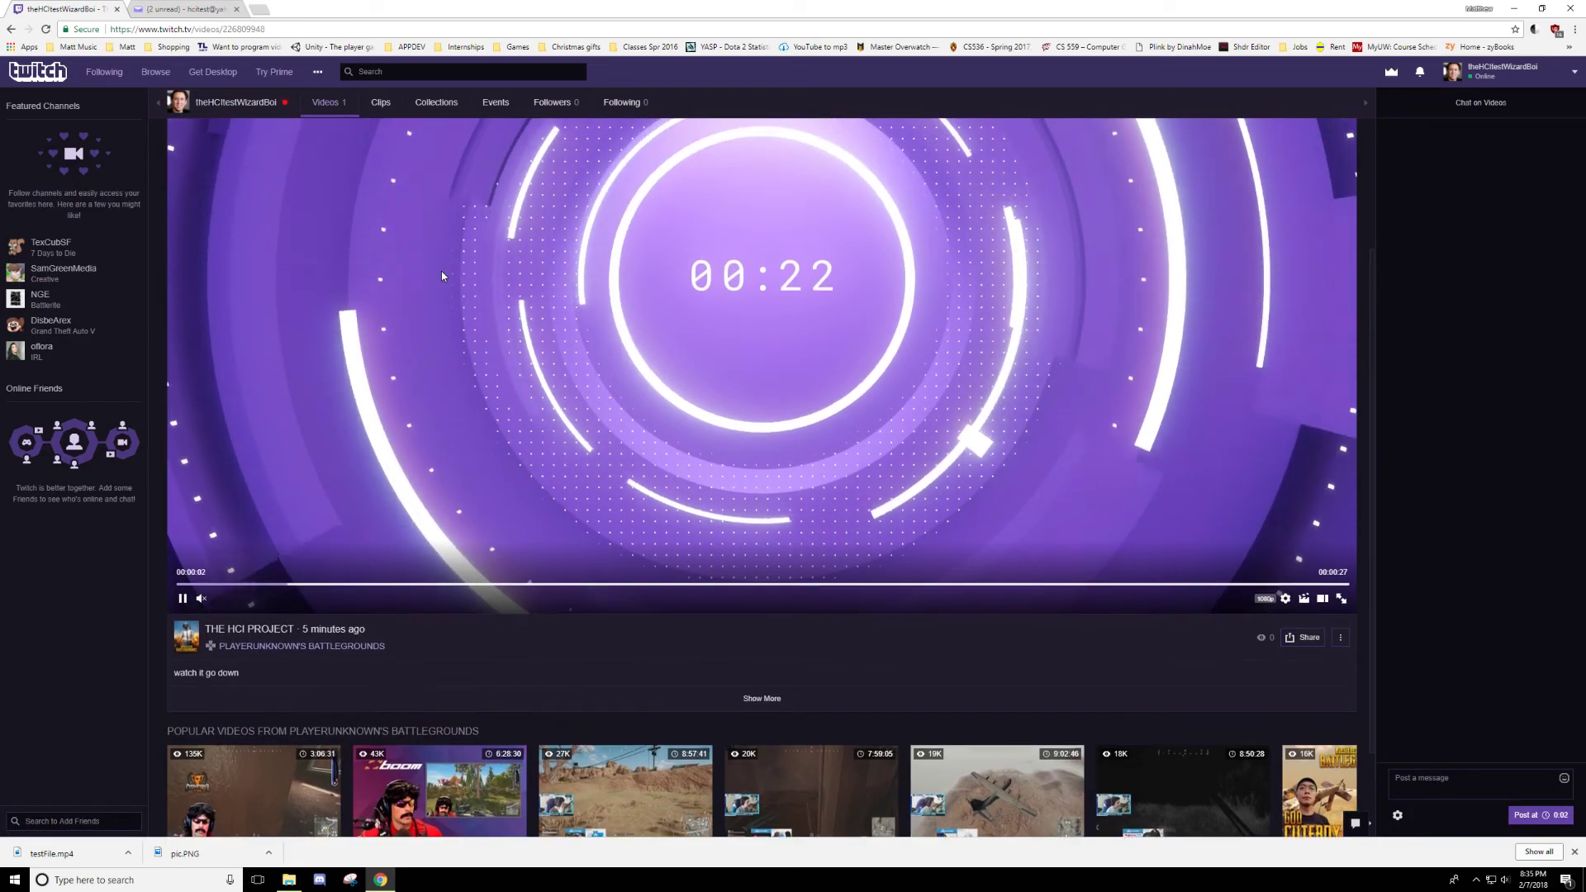
click(368, 389)
scroll(369, 388, up, 2)
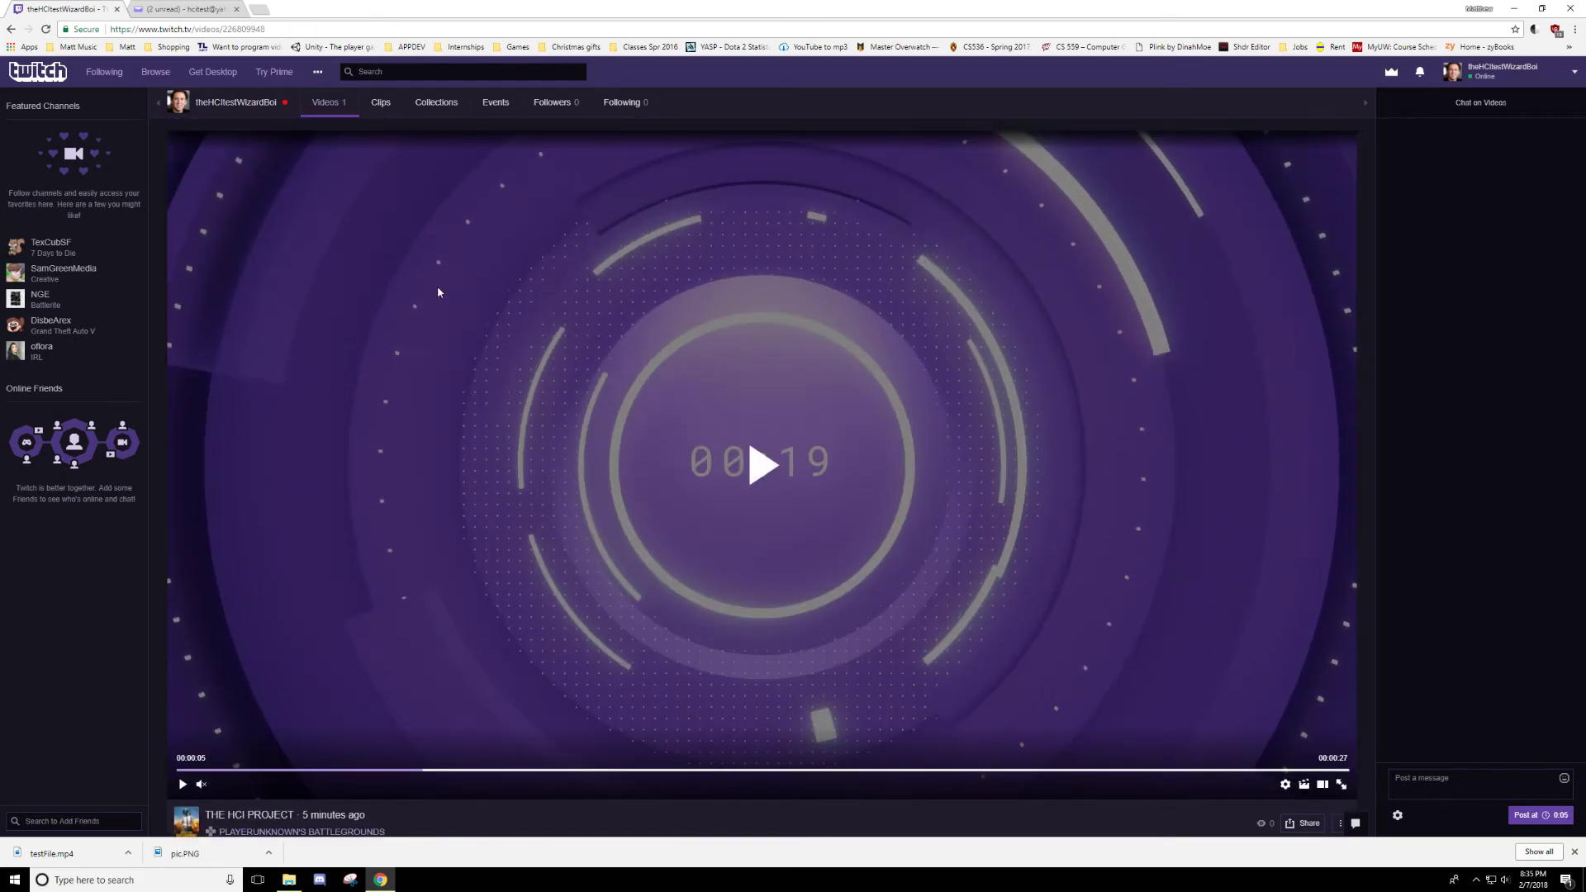
click(1500, 71)
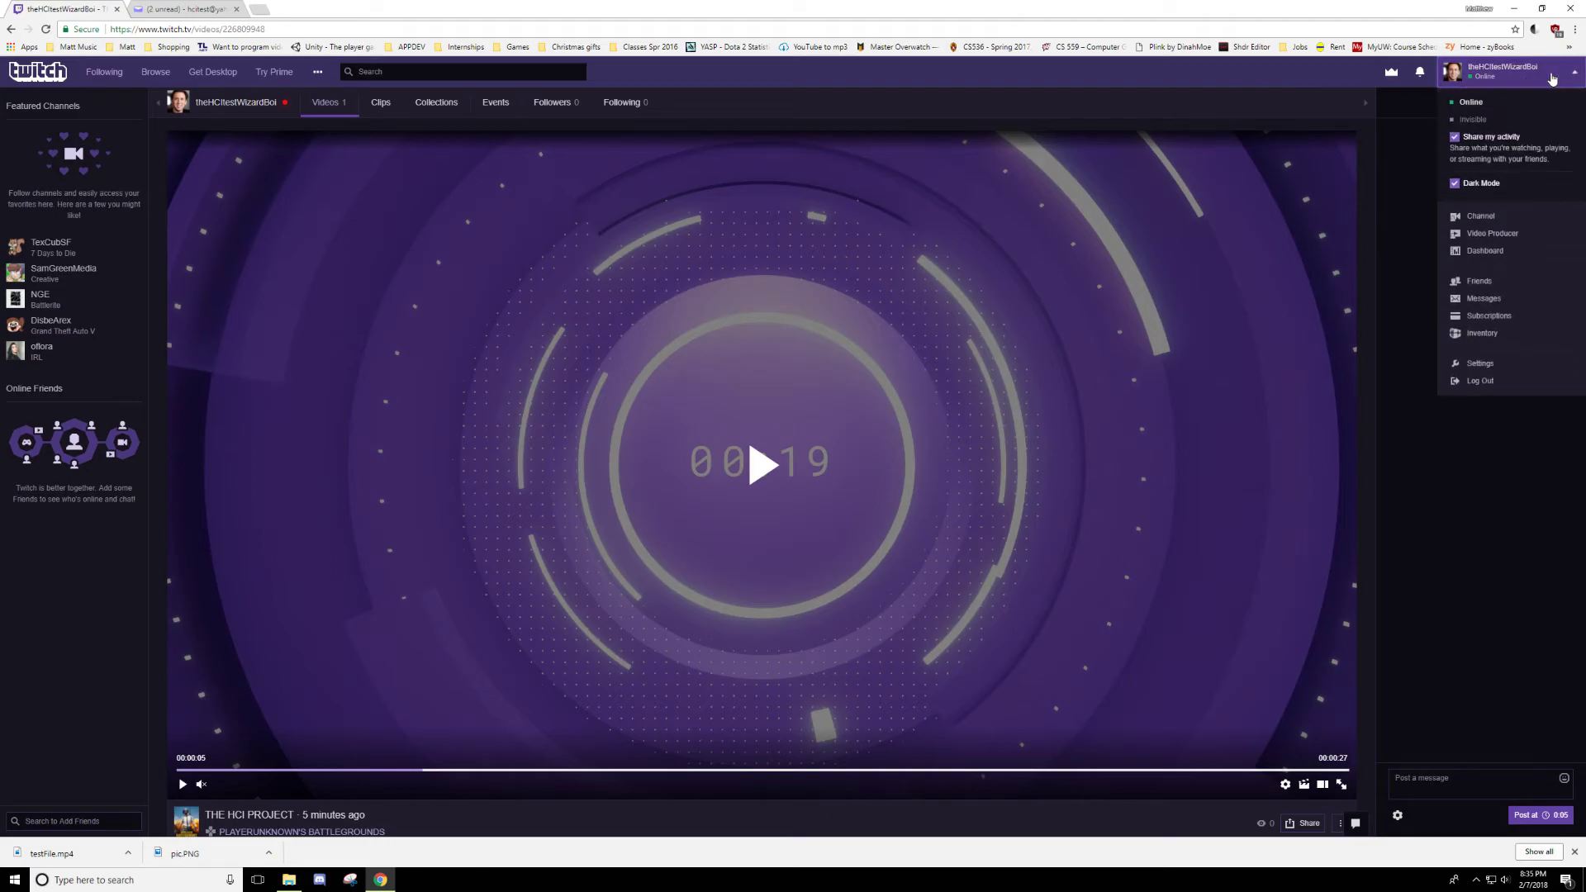
Browse account settings: Twitch Prime, back to Profile, then Security & Privacy
click(1482, 363)
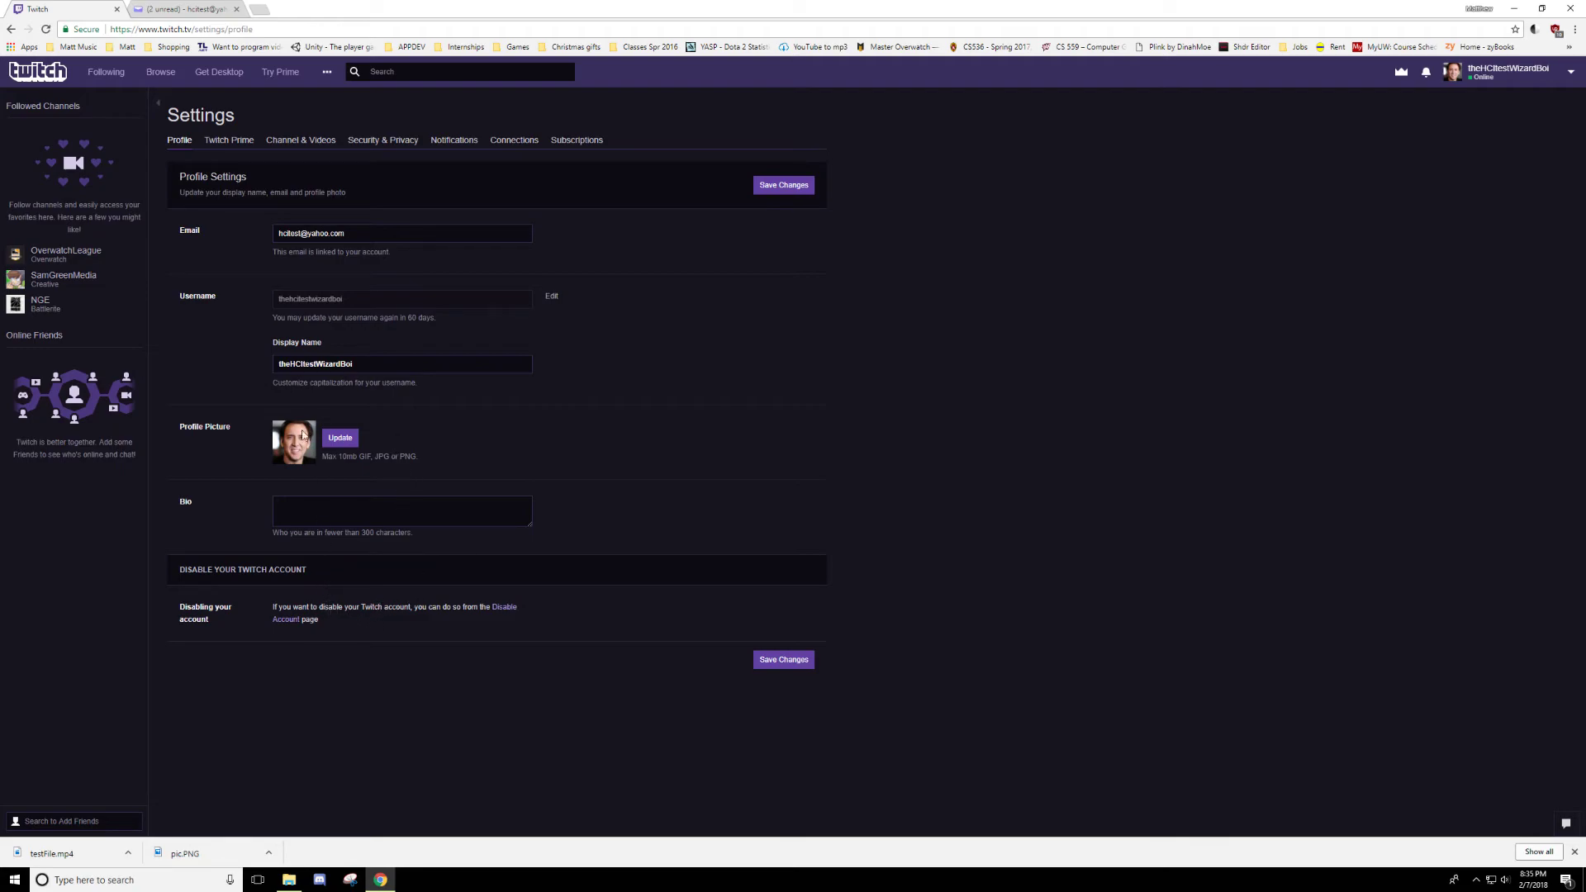
click(252, 143)
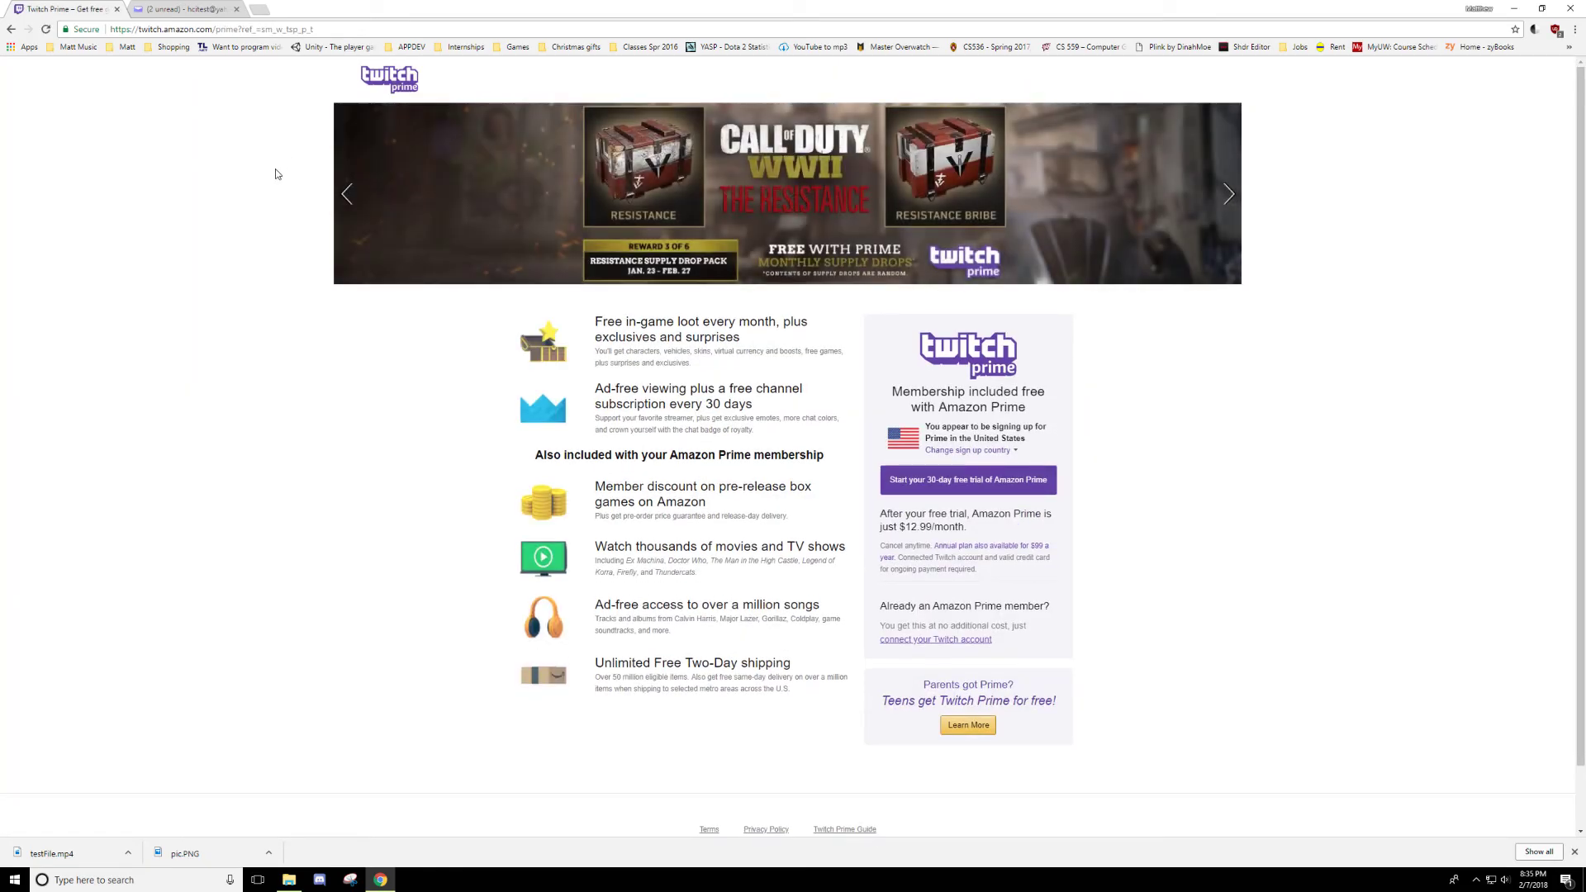
click(12, 28)
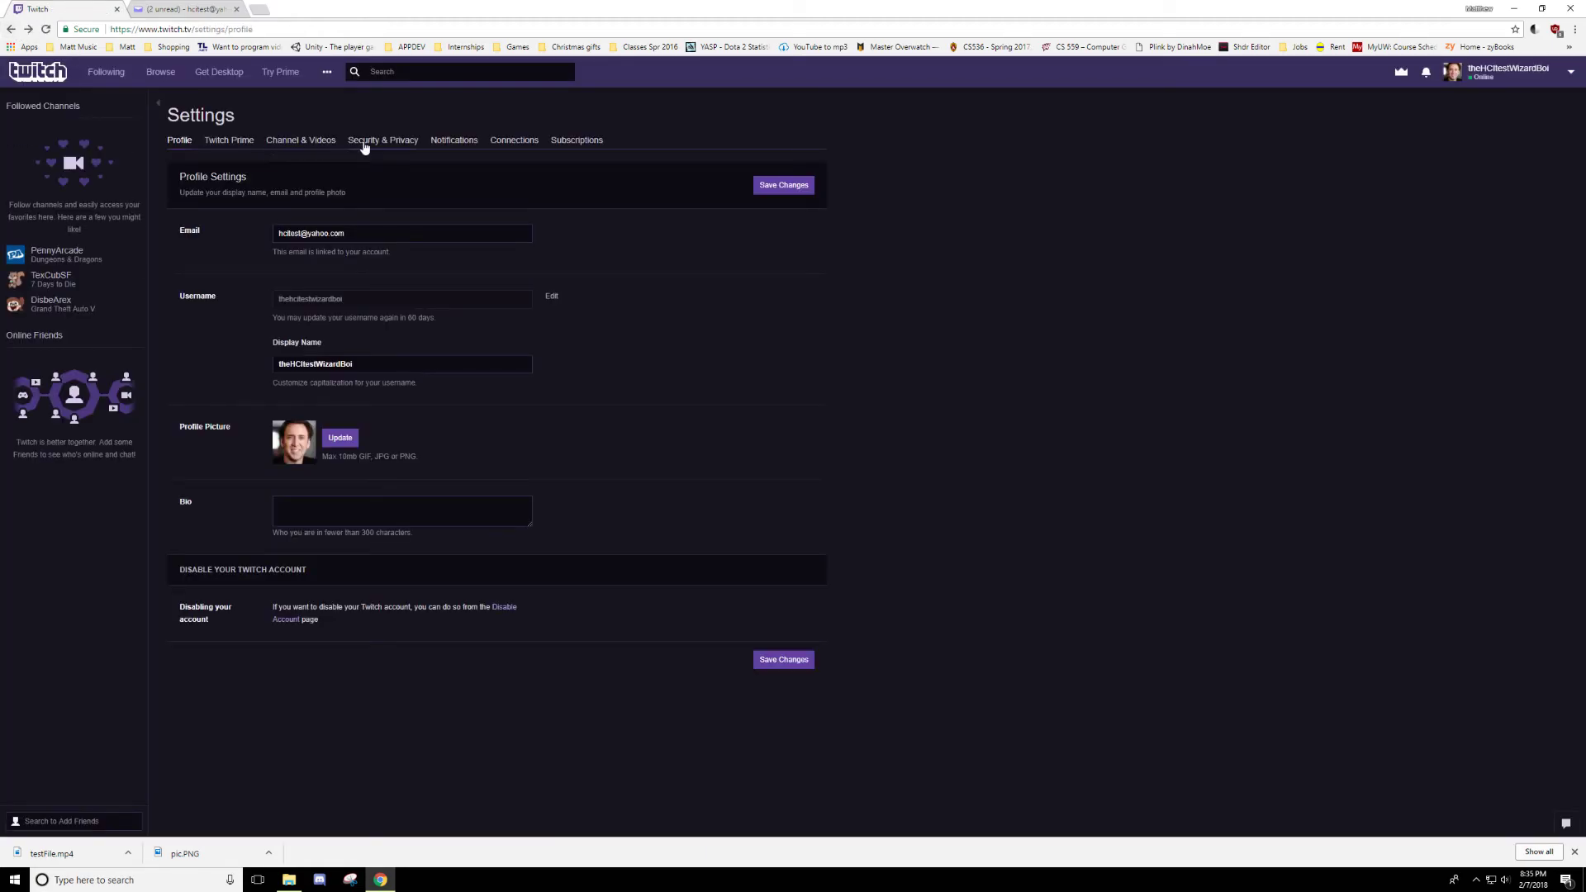
click(382, 138)
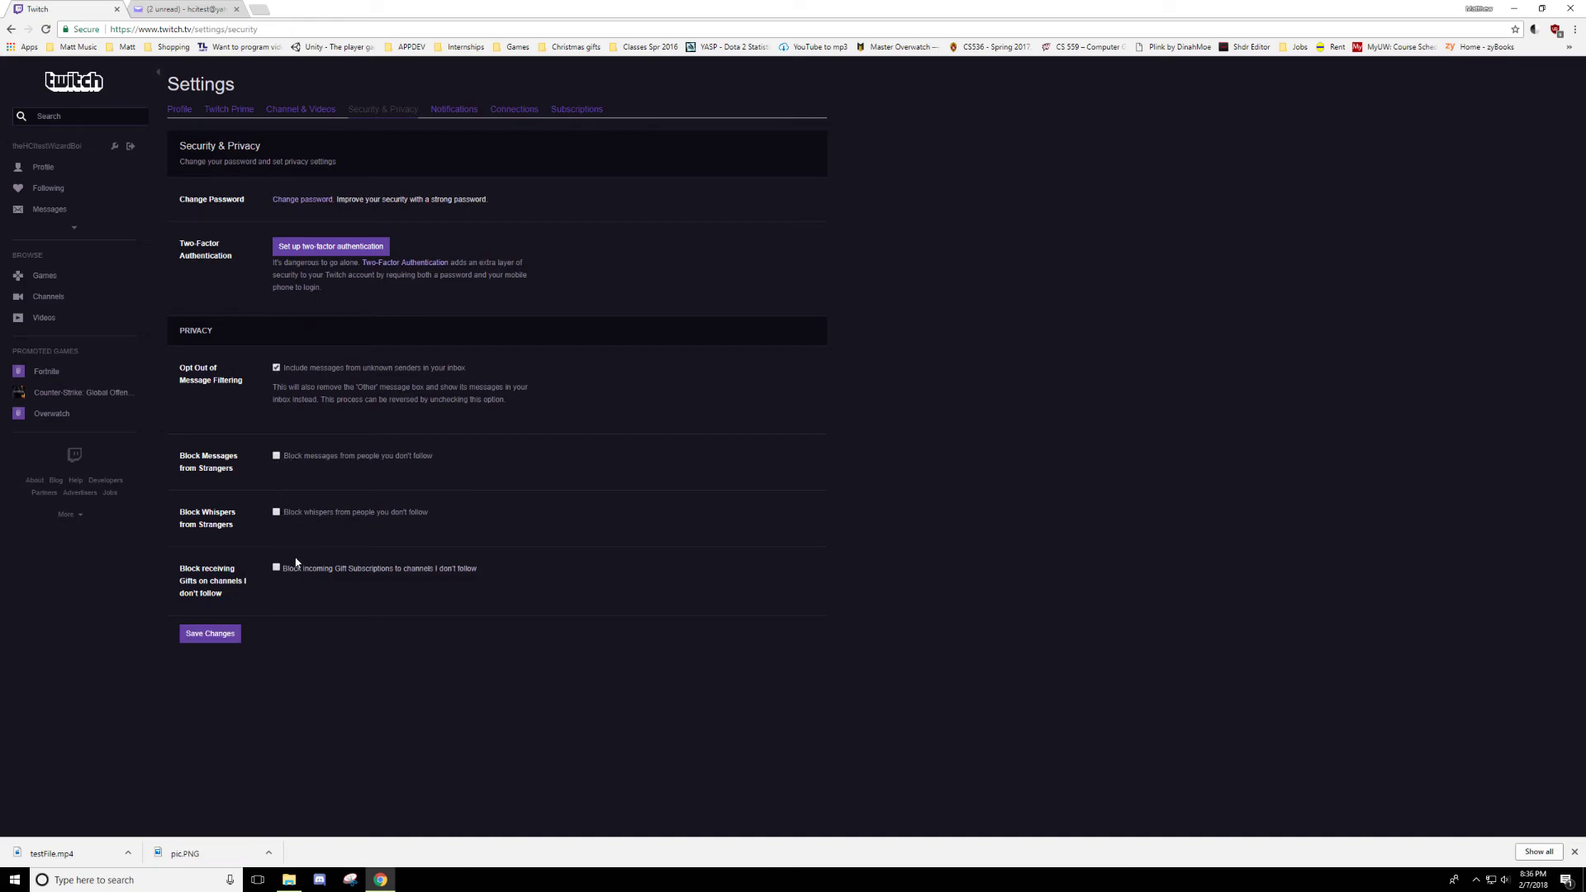
Save the privacy settings and switch to the Profile settings tab
click(234, 639)
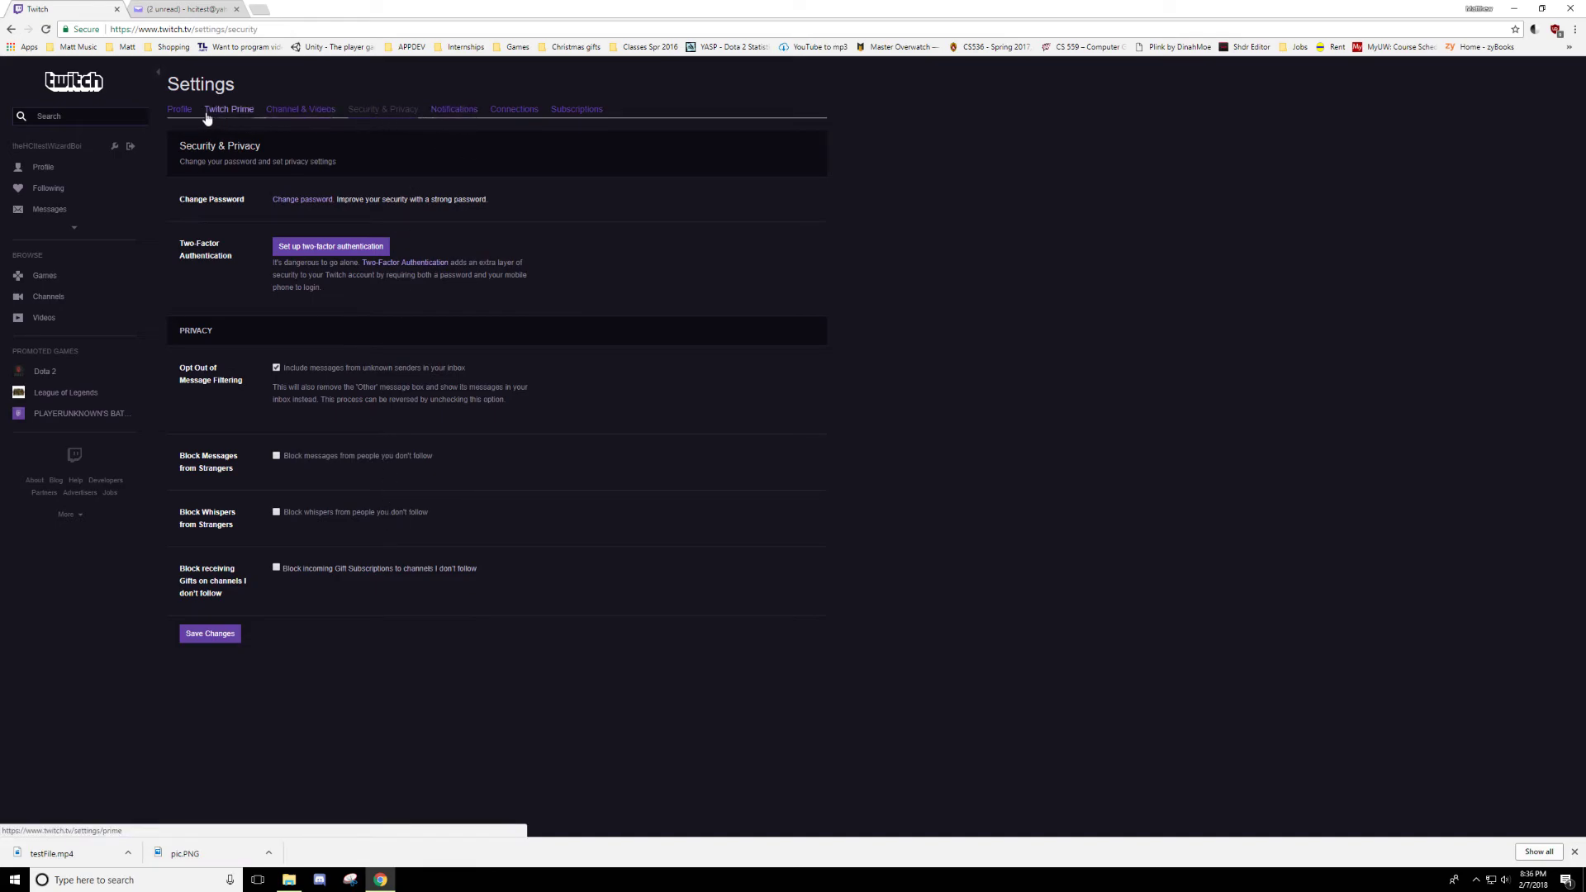
click(181, 110)
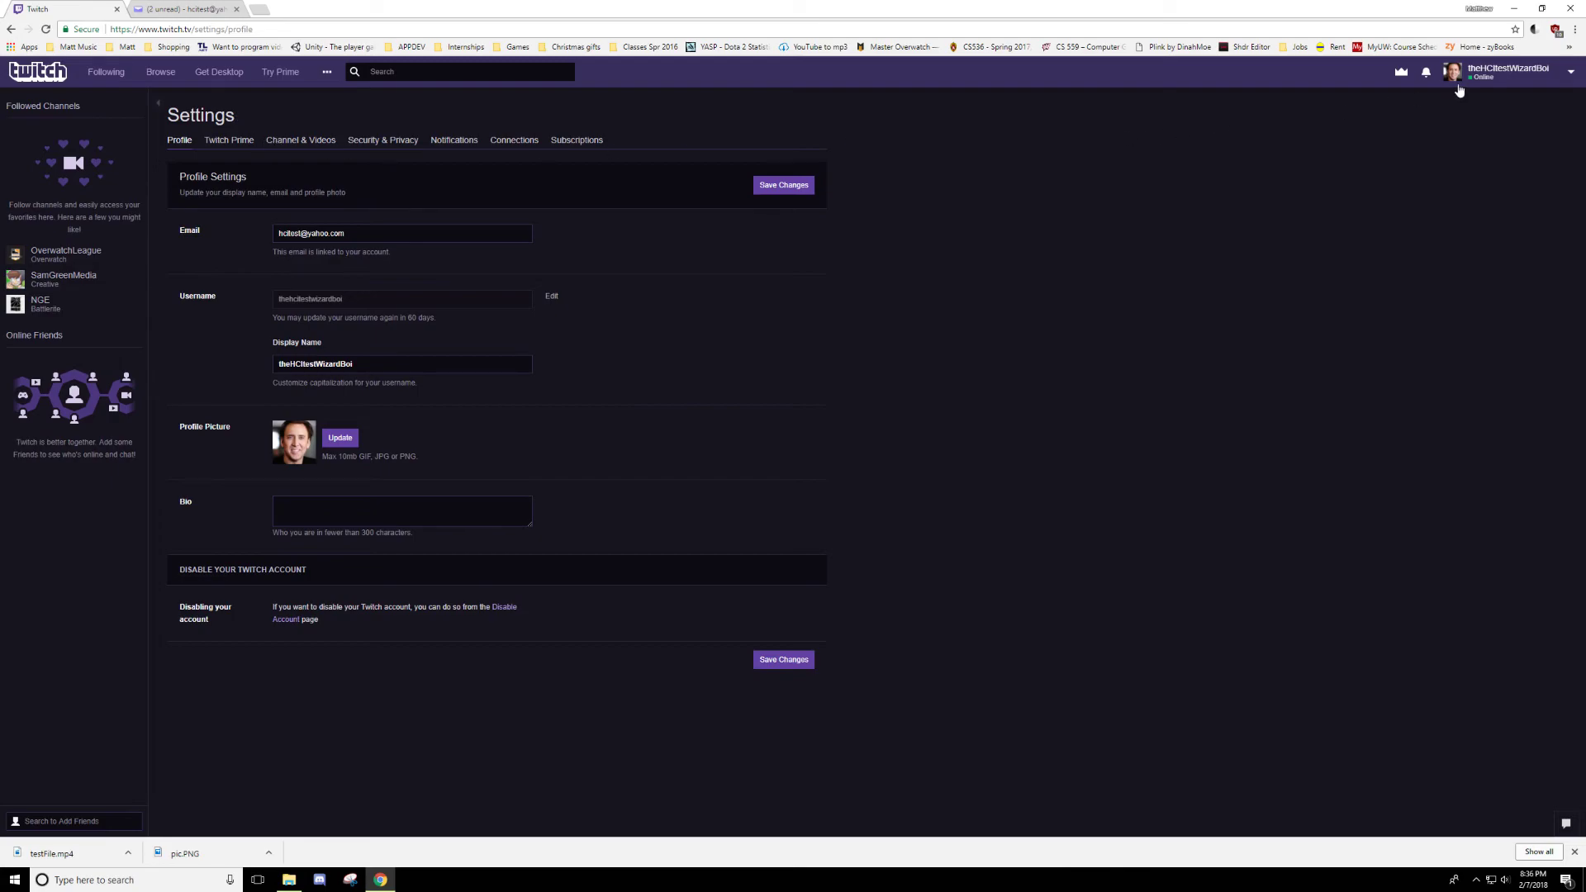
click(1527, 74)
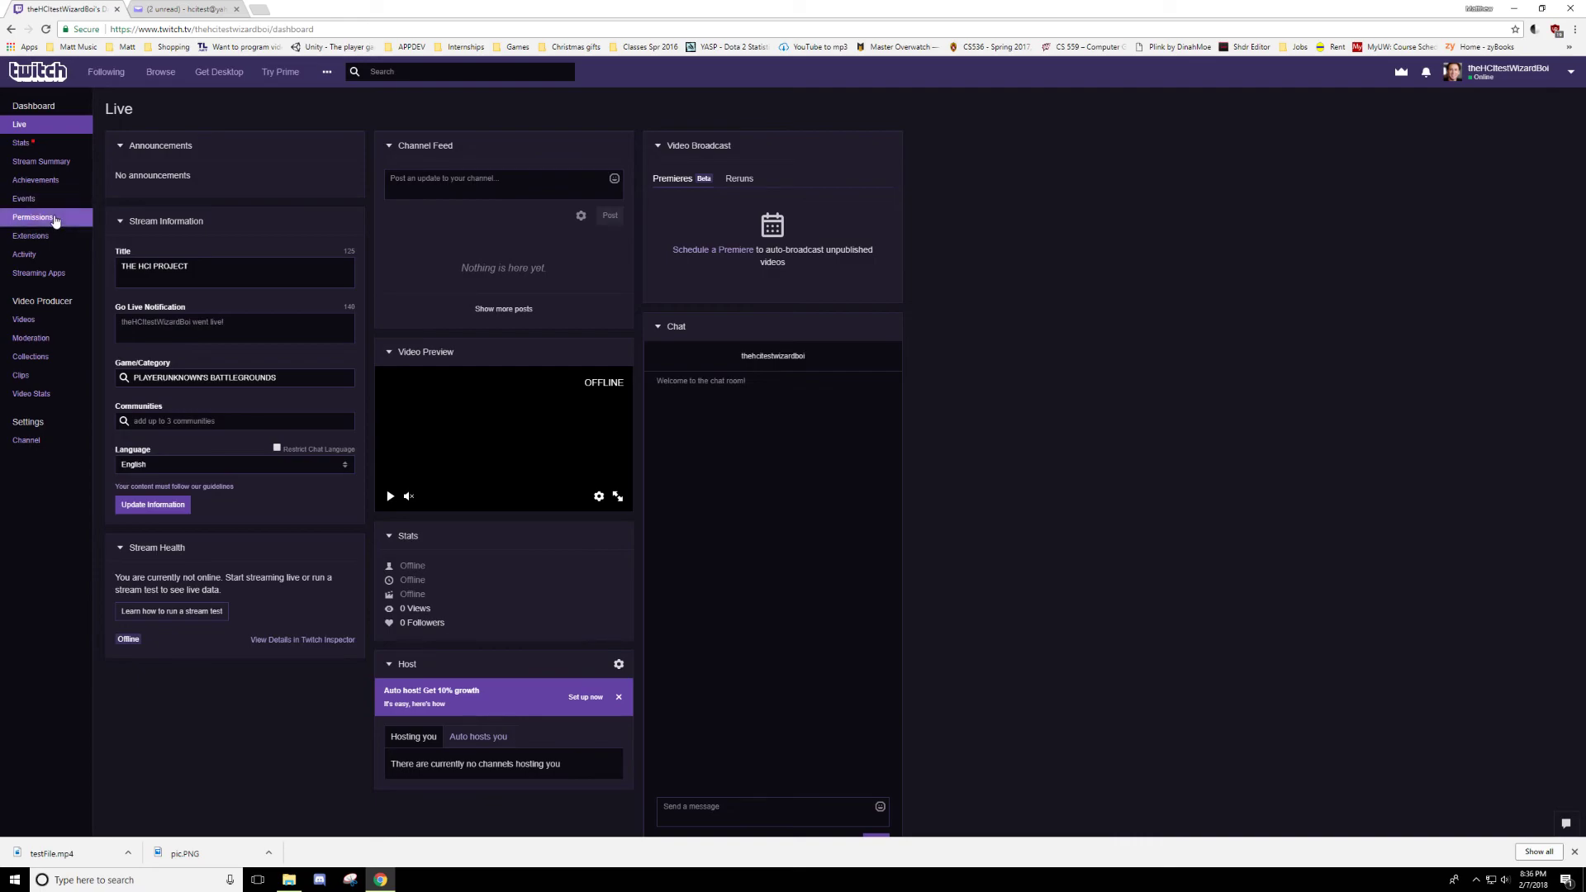
Open the dashboard's Permissions page showing no channel editors yet
click(33, 218)
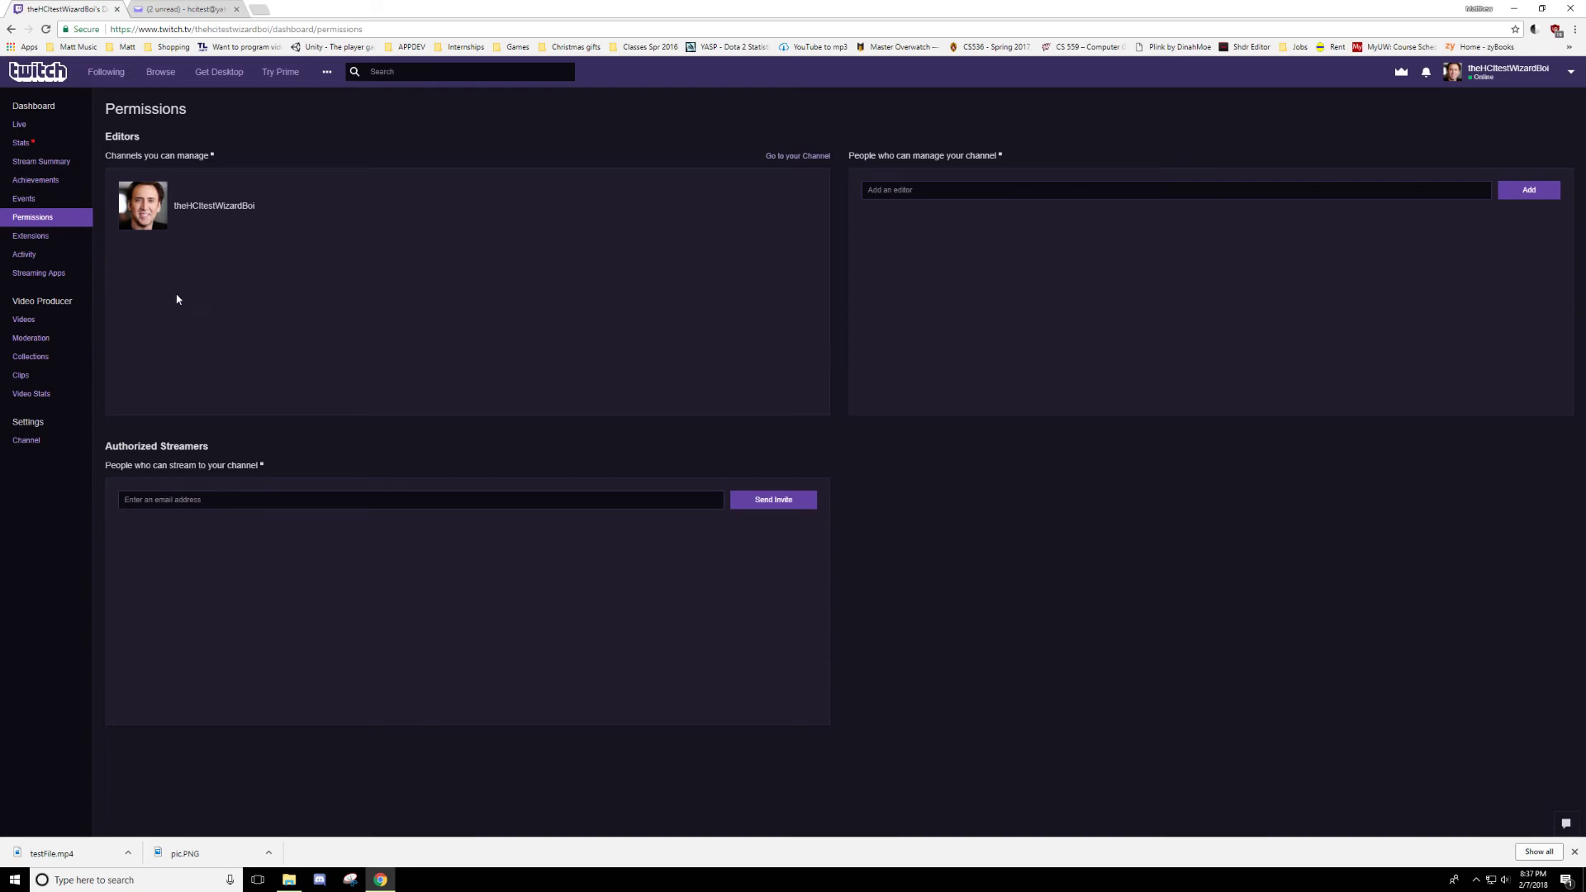
click(23, 144)
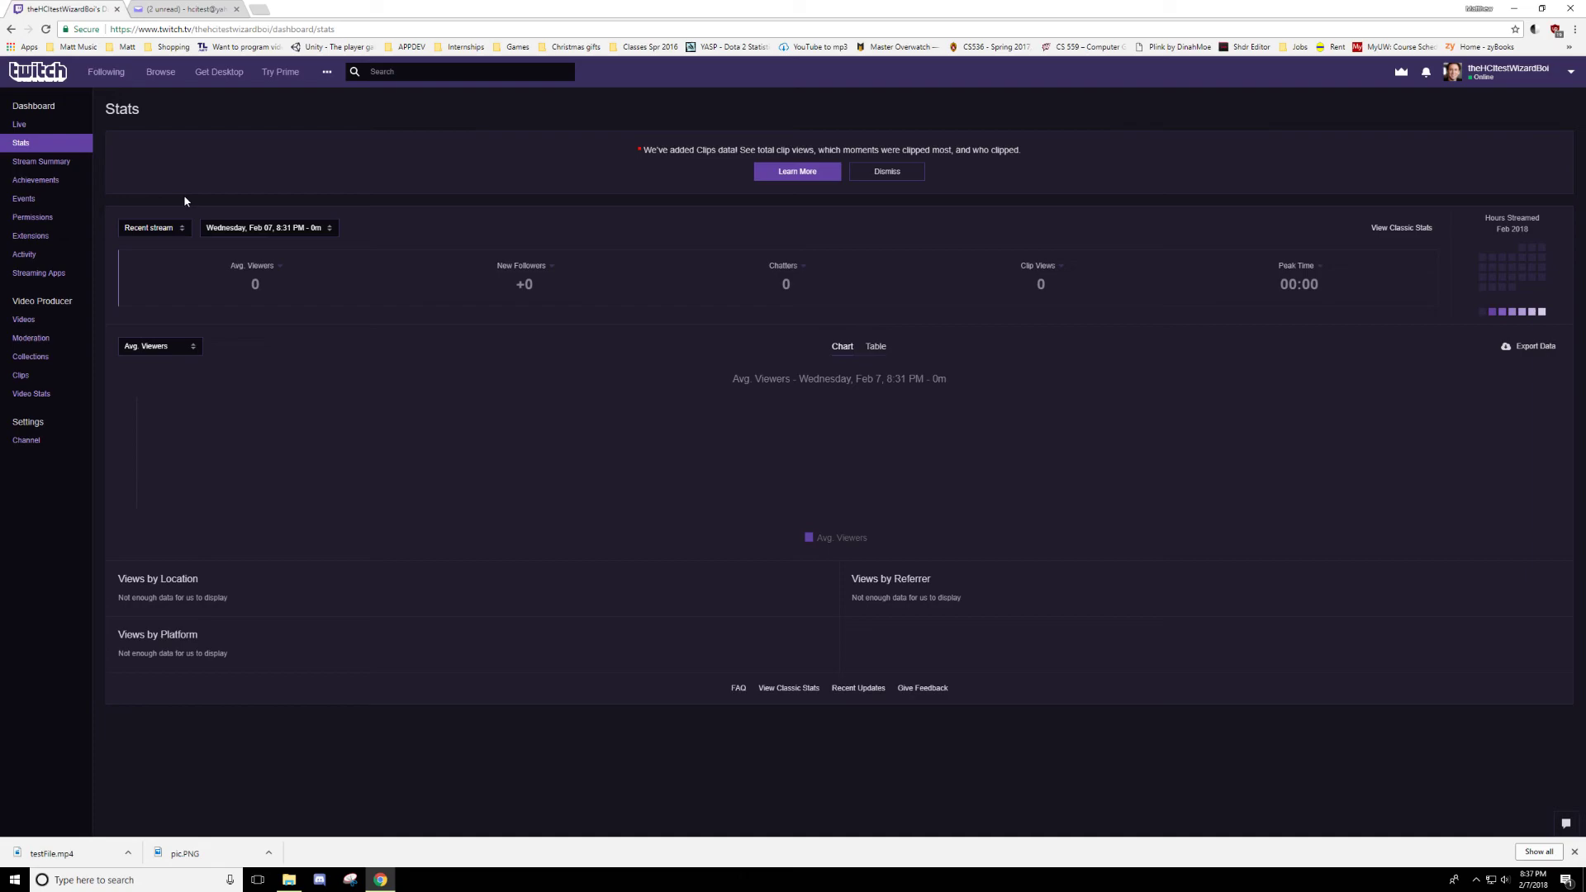
click(30, 337)
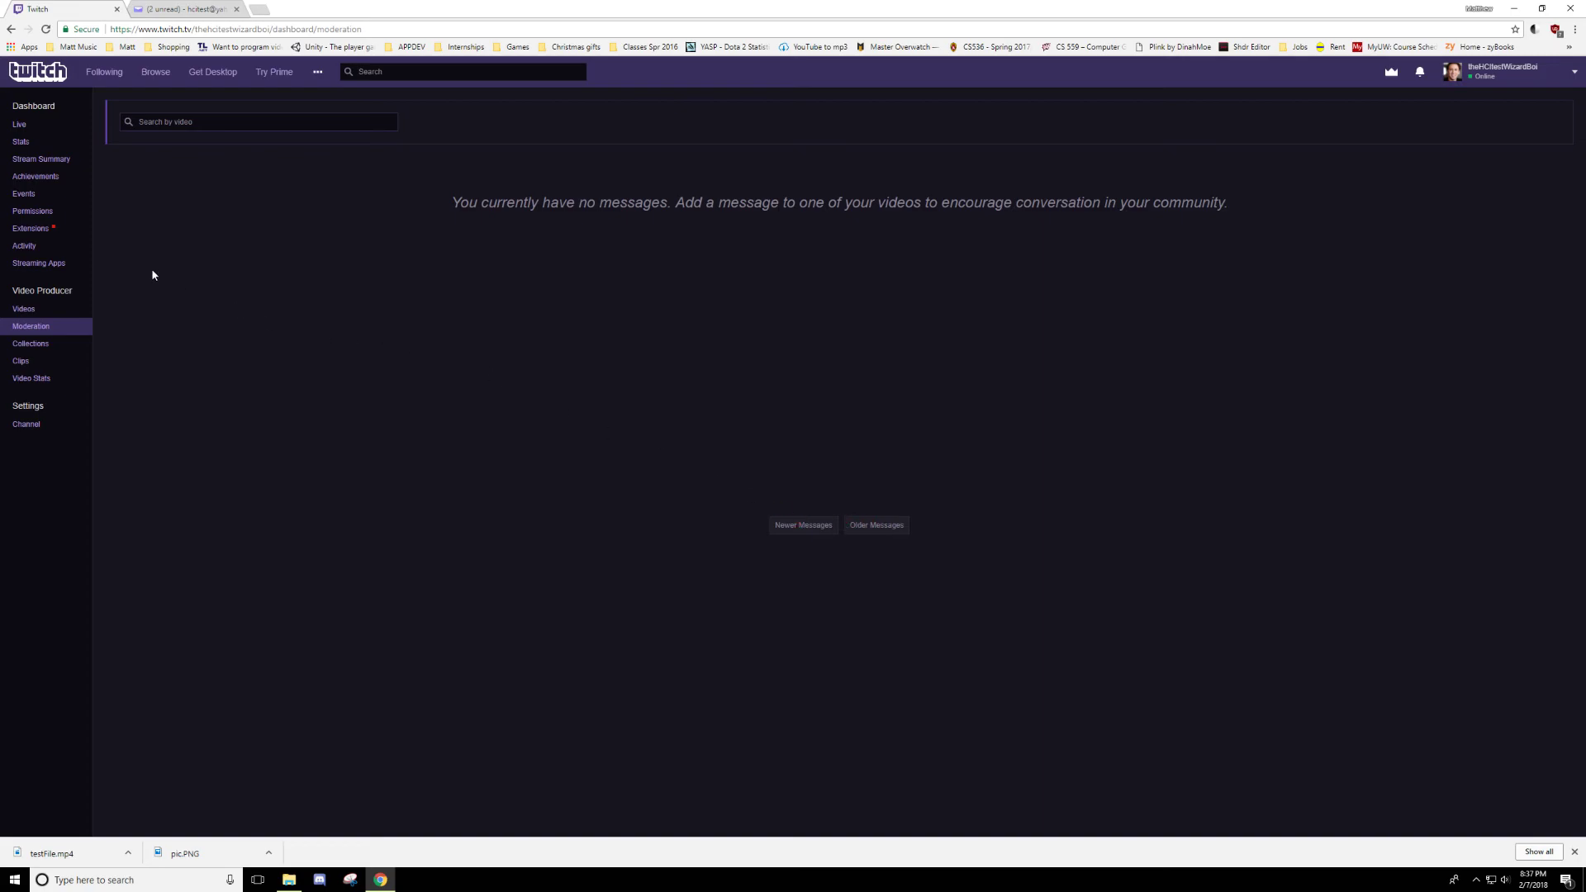
click(32, 211)
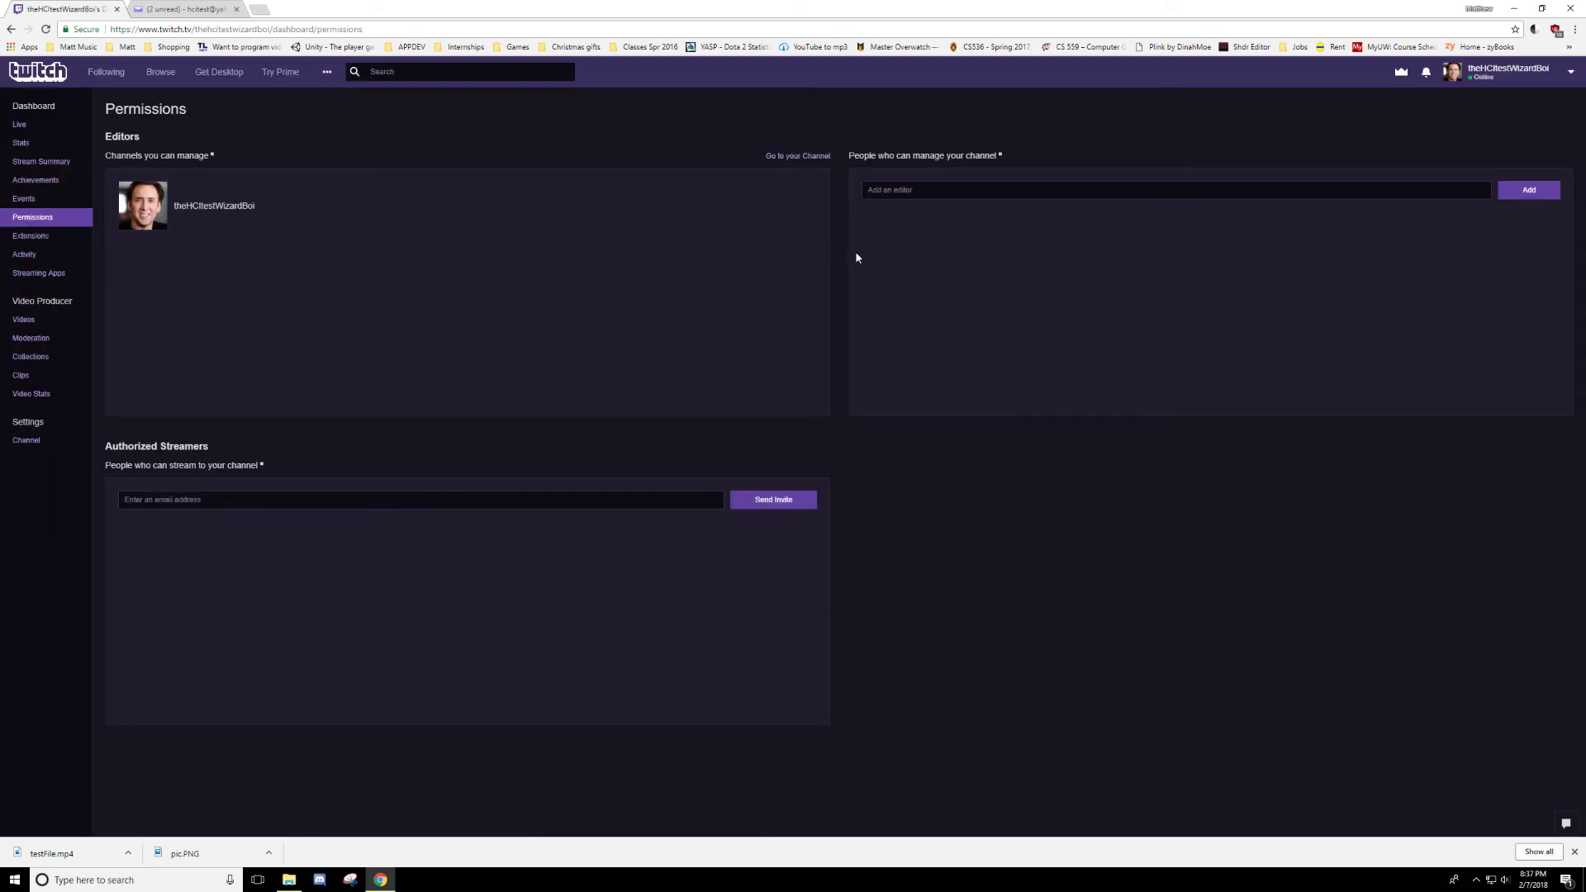
click(276, 501)
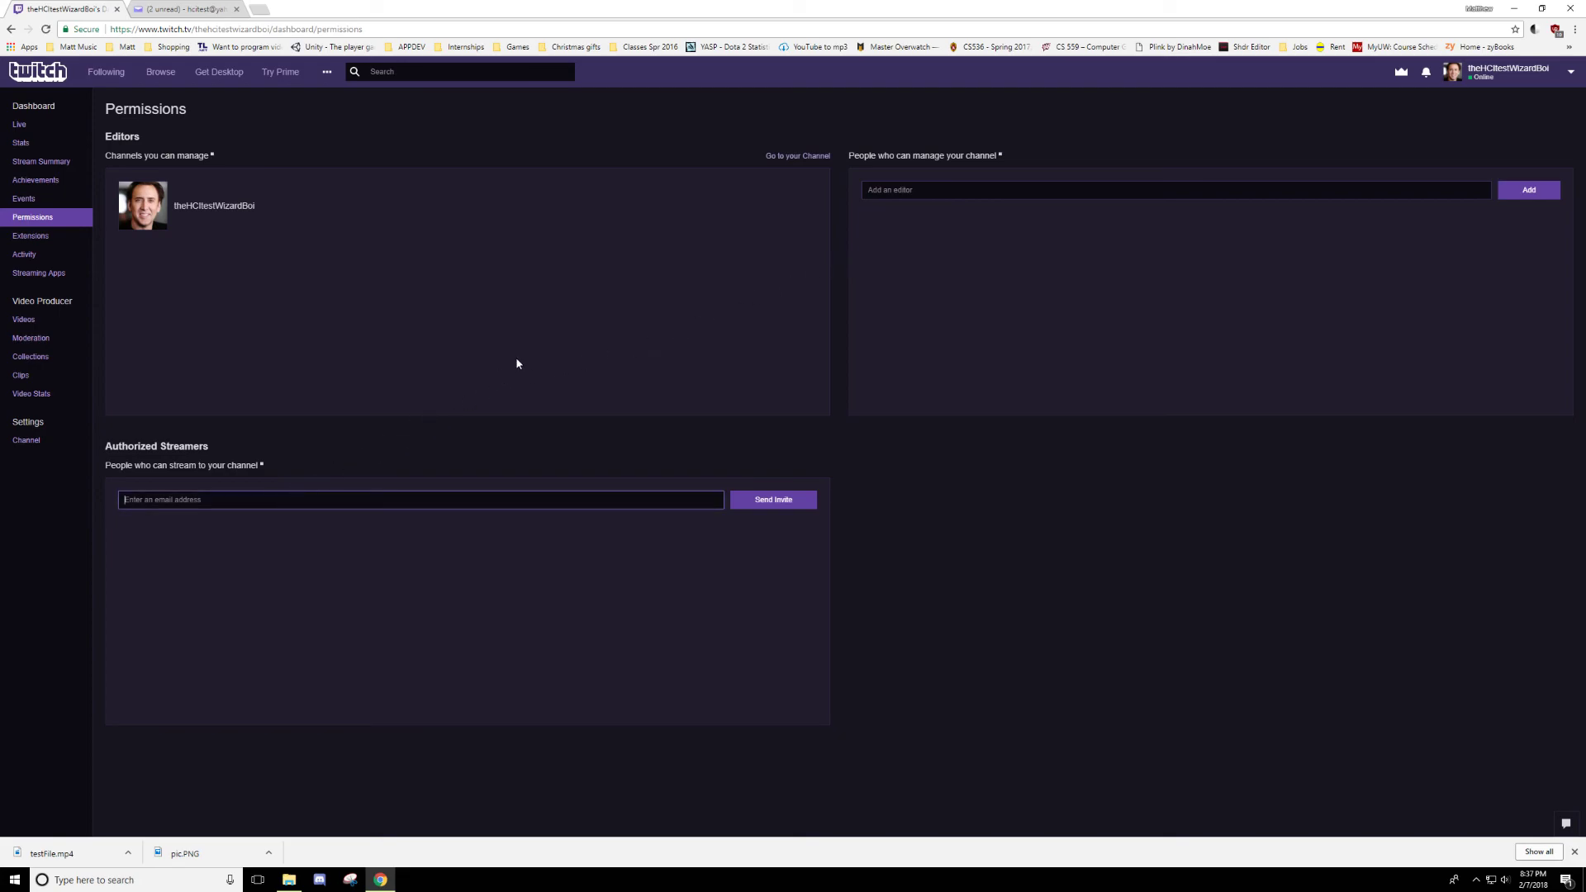
click(912, 189)
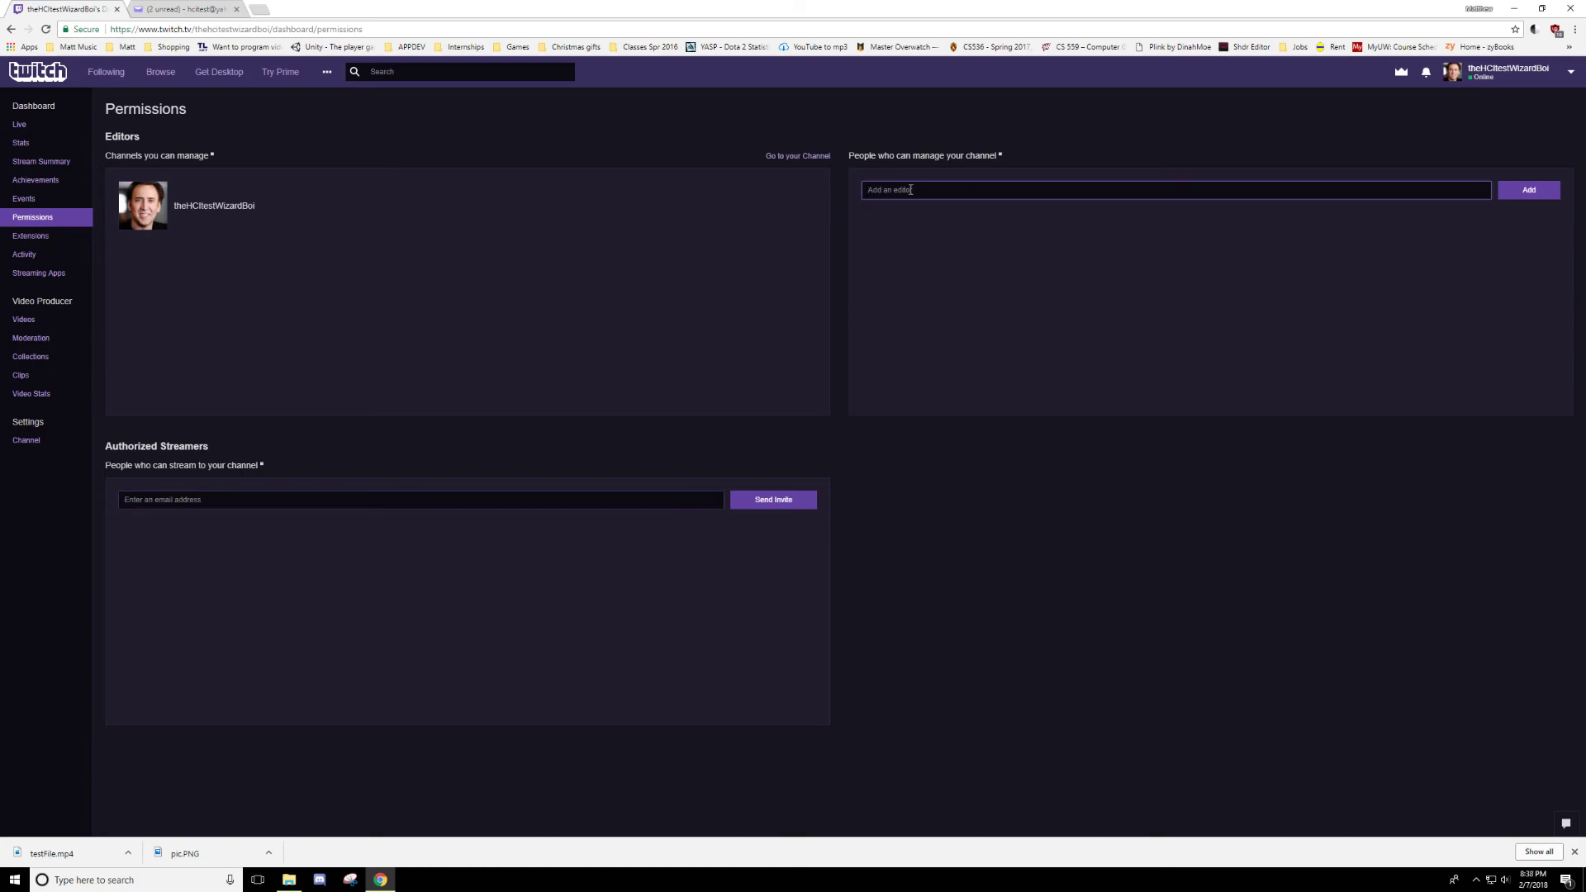
text(s)
key(BackSpace)
key(BackSpace)
key(BackSpace)
mouse_move(1001, 155)
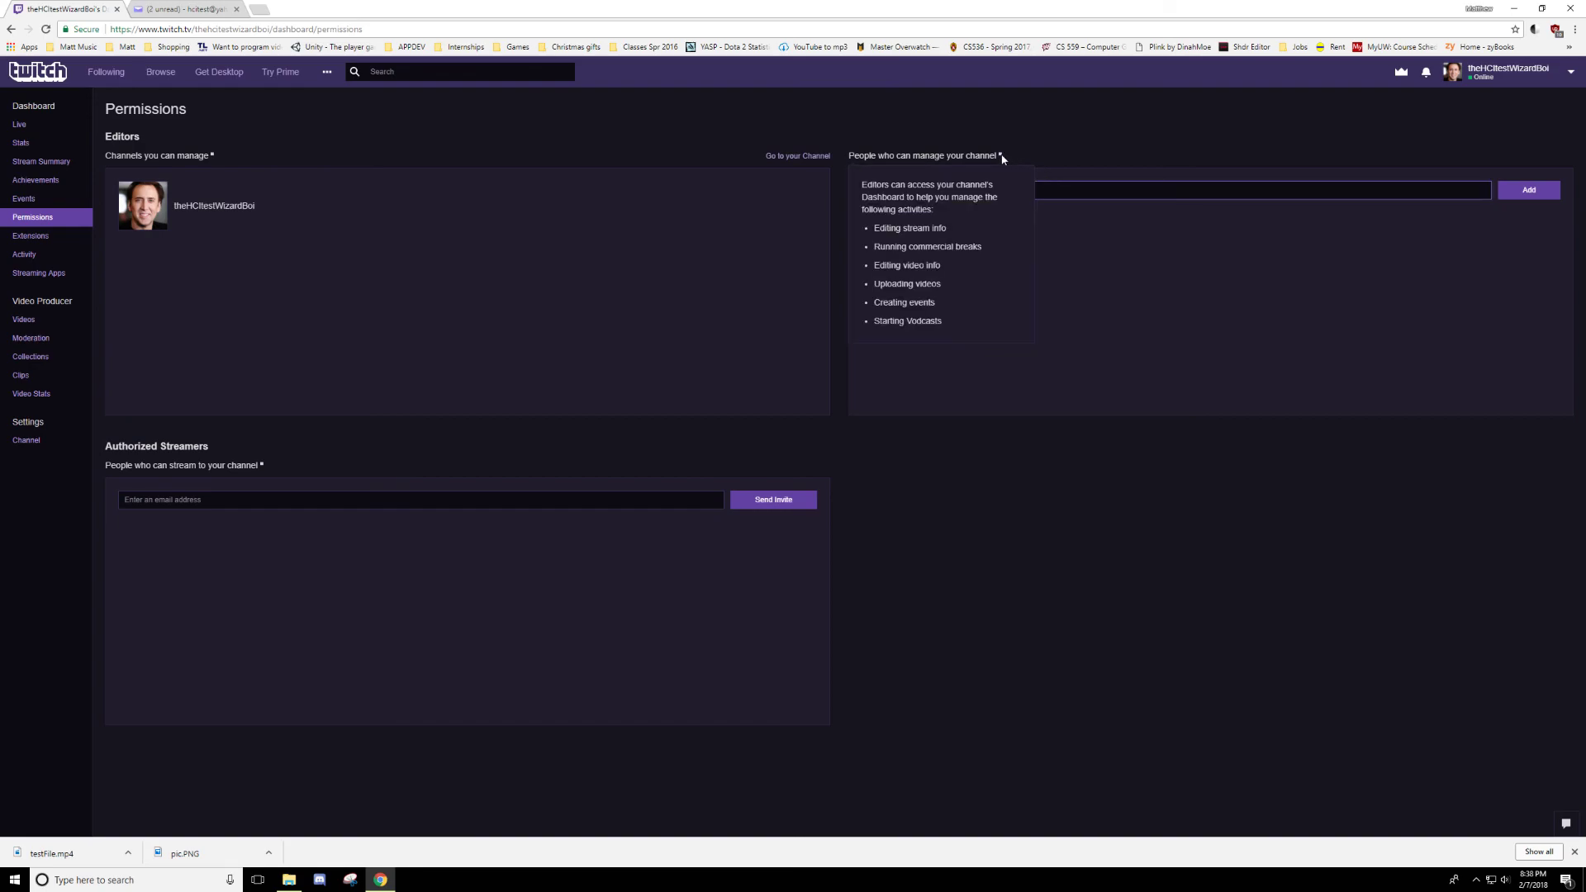
click(990, 187)
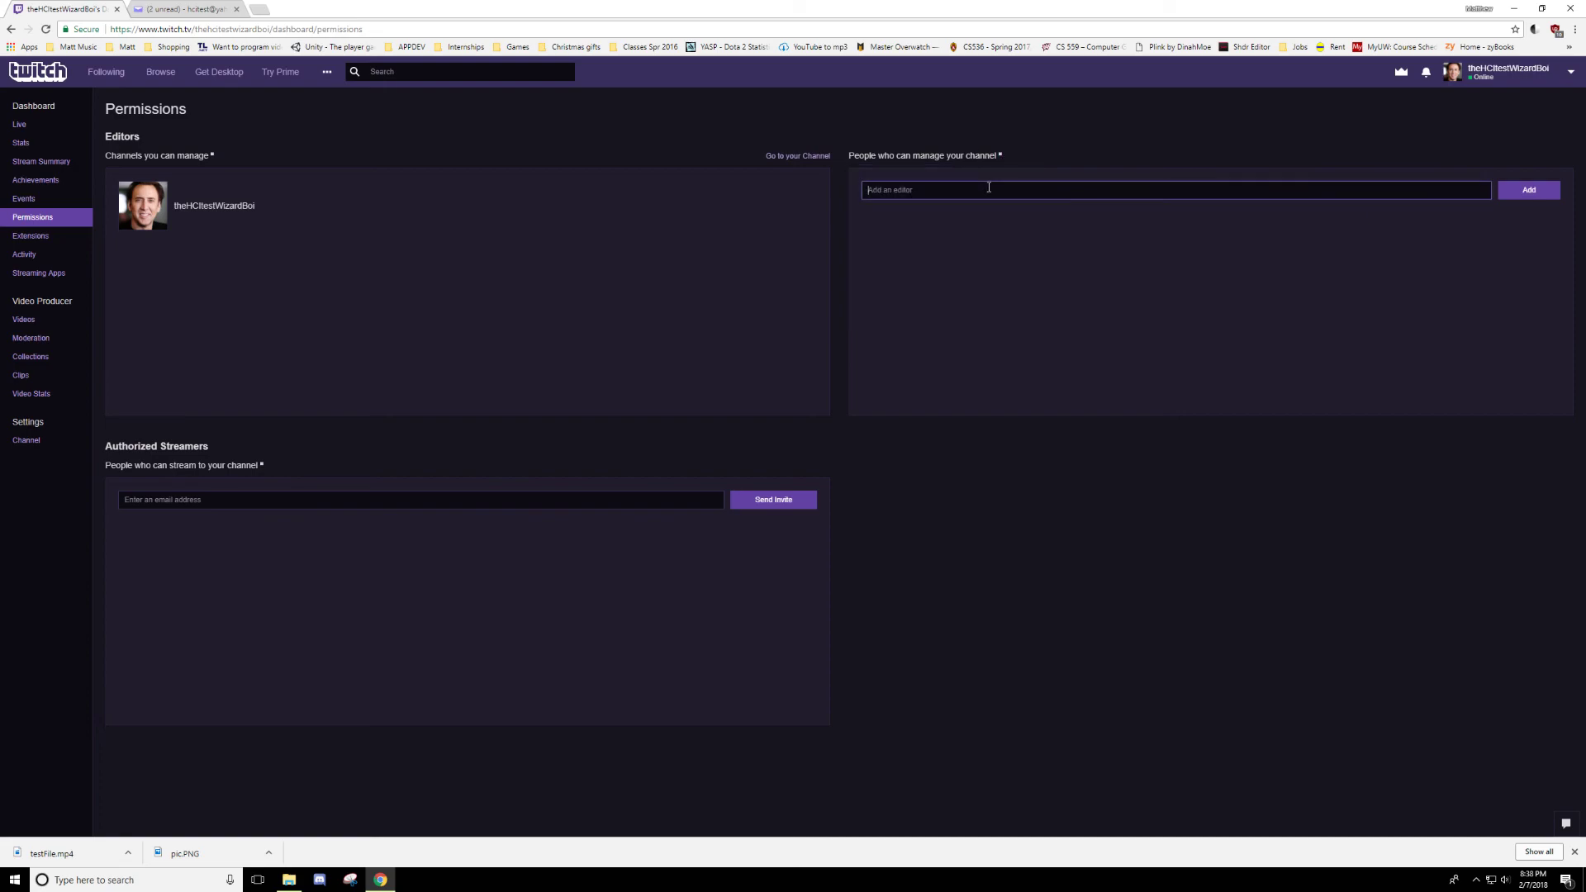
text(wowbagger30)
key(Return)
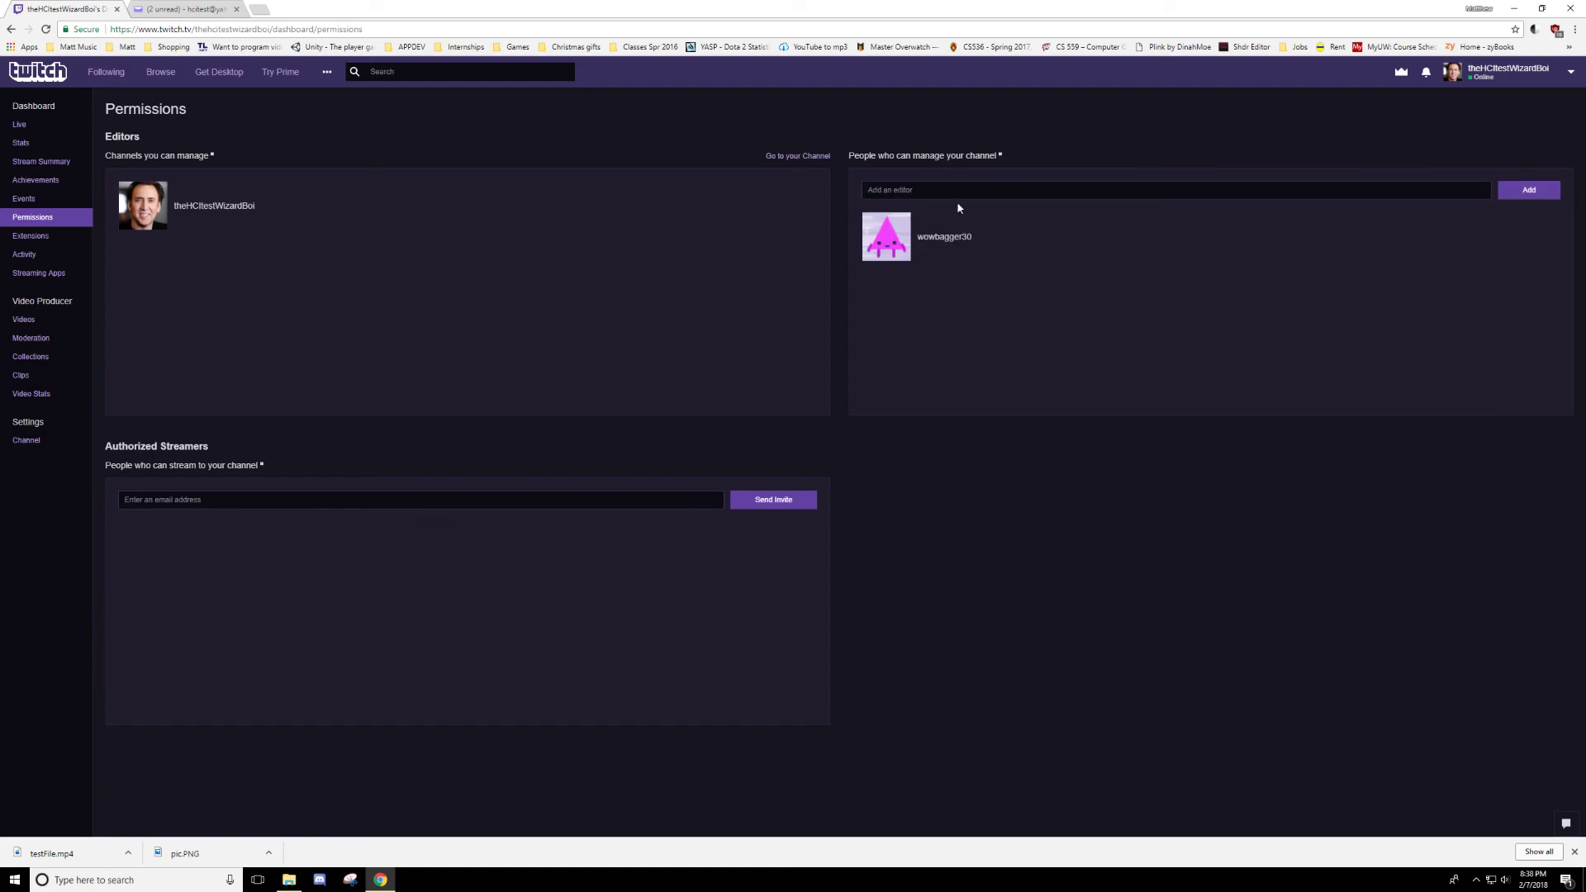
click(945, 236)
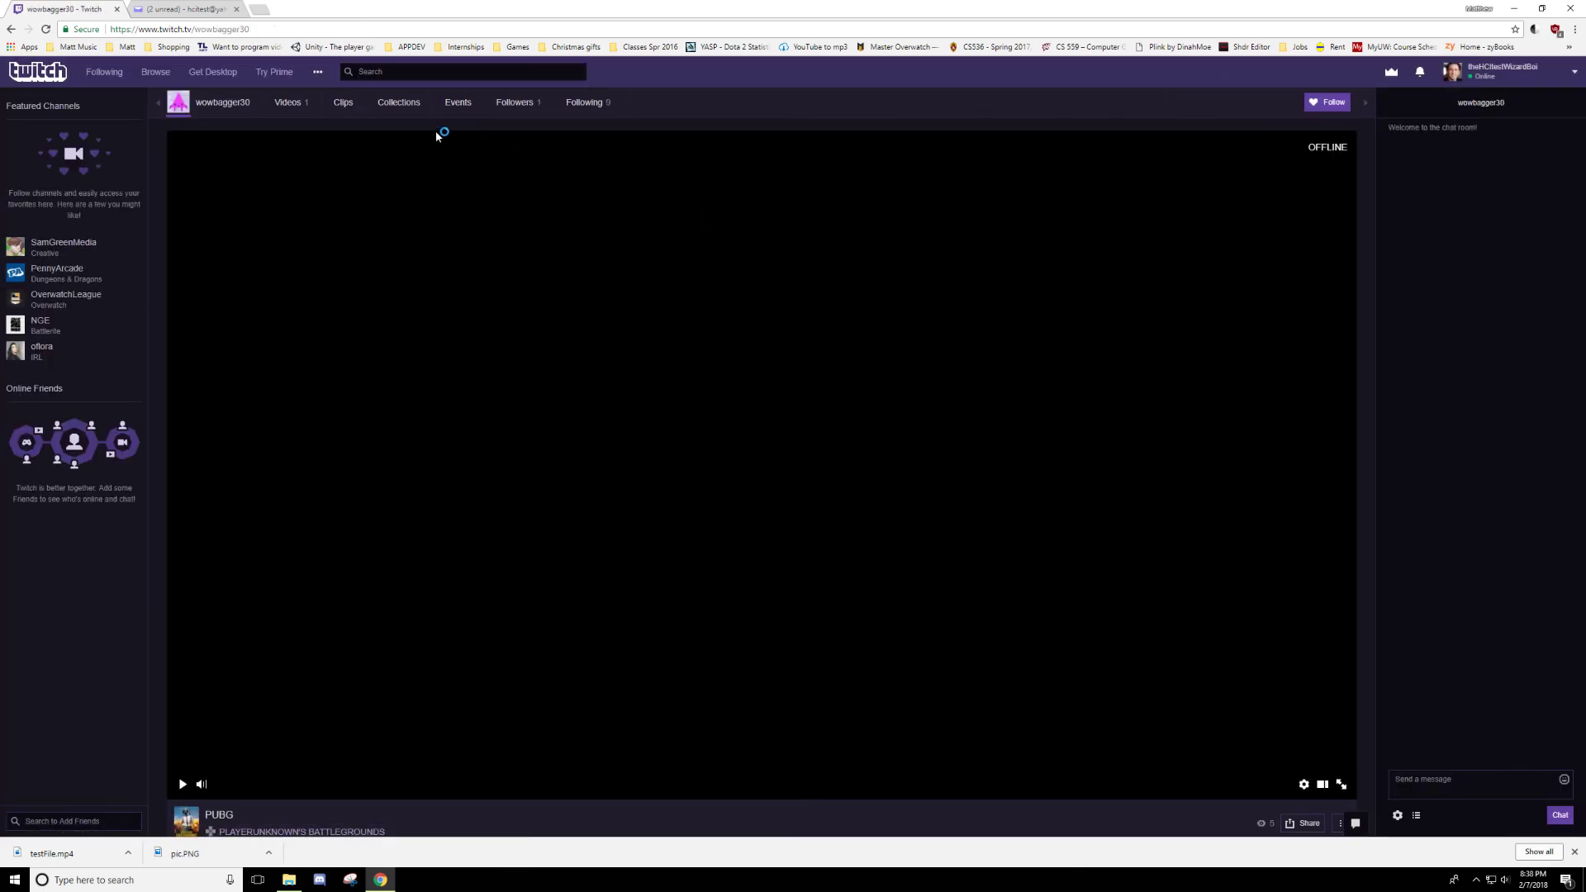
click(289, 103)
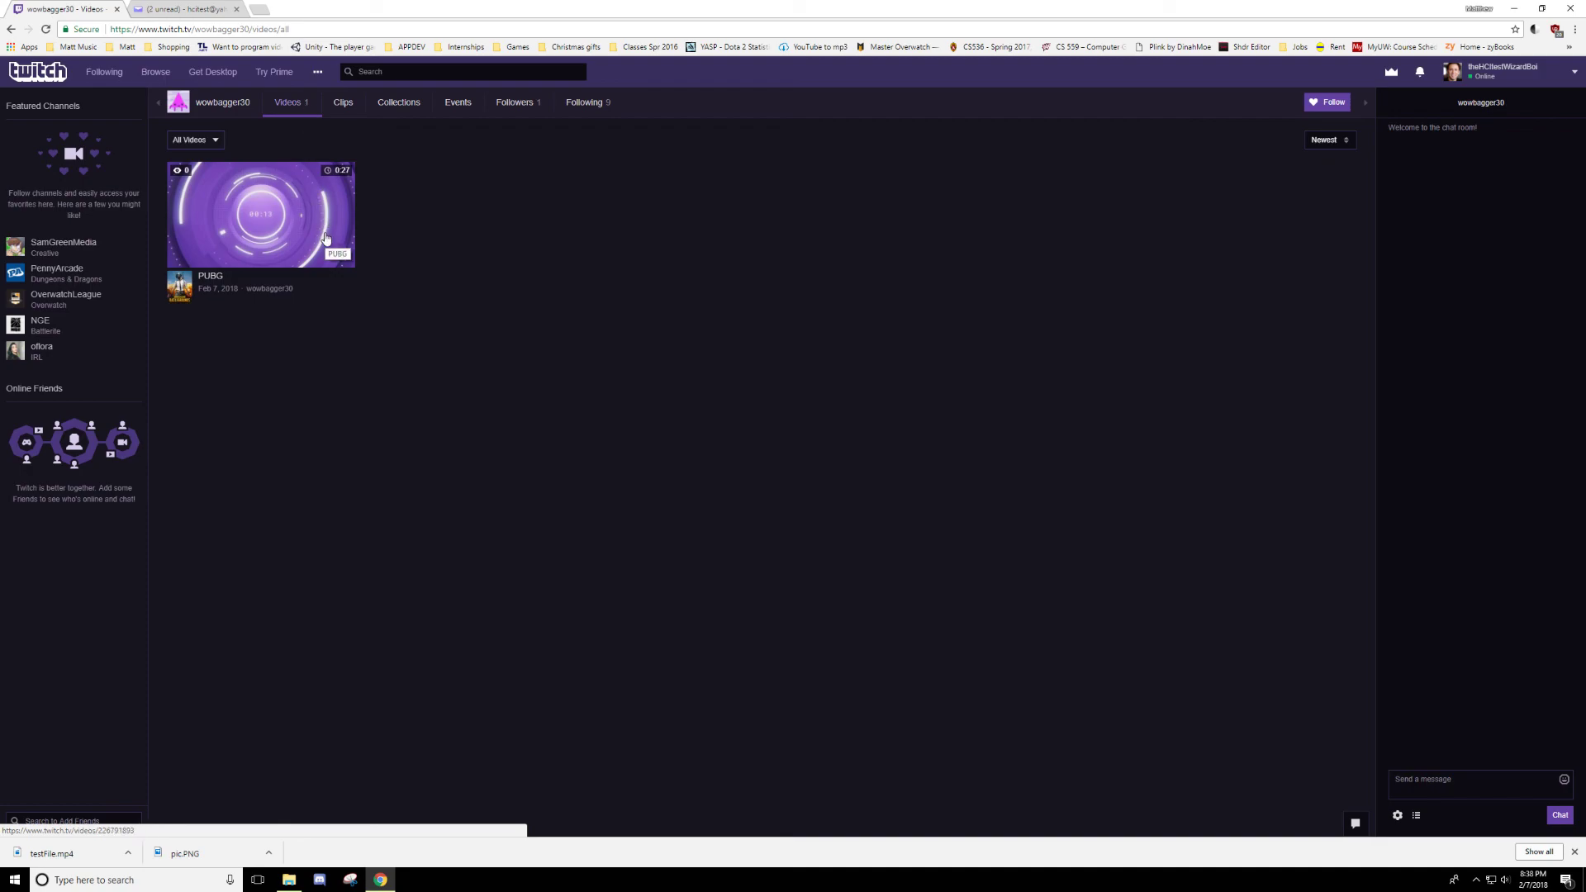
click(514, 103)
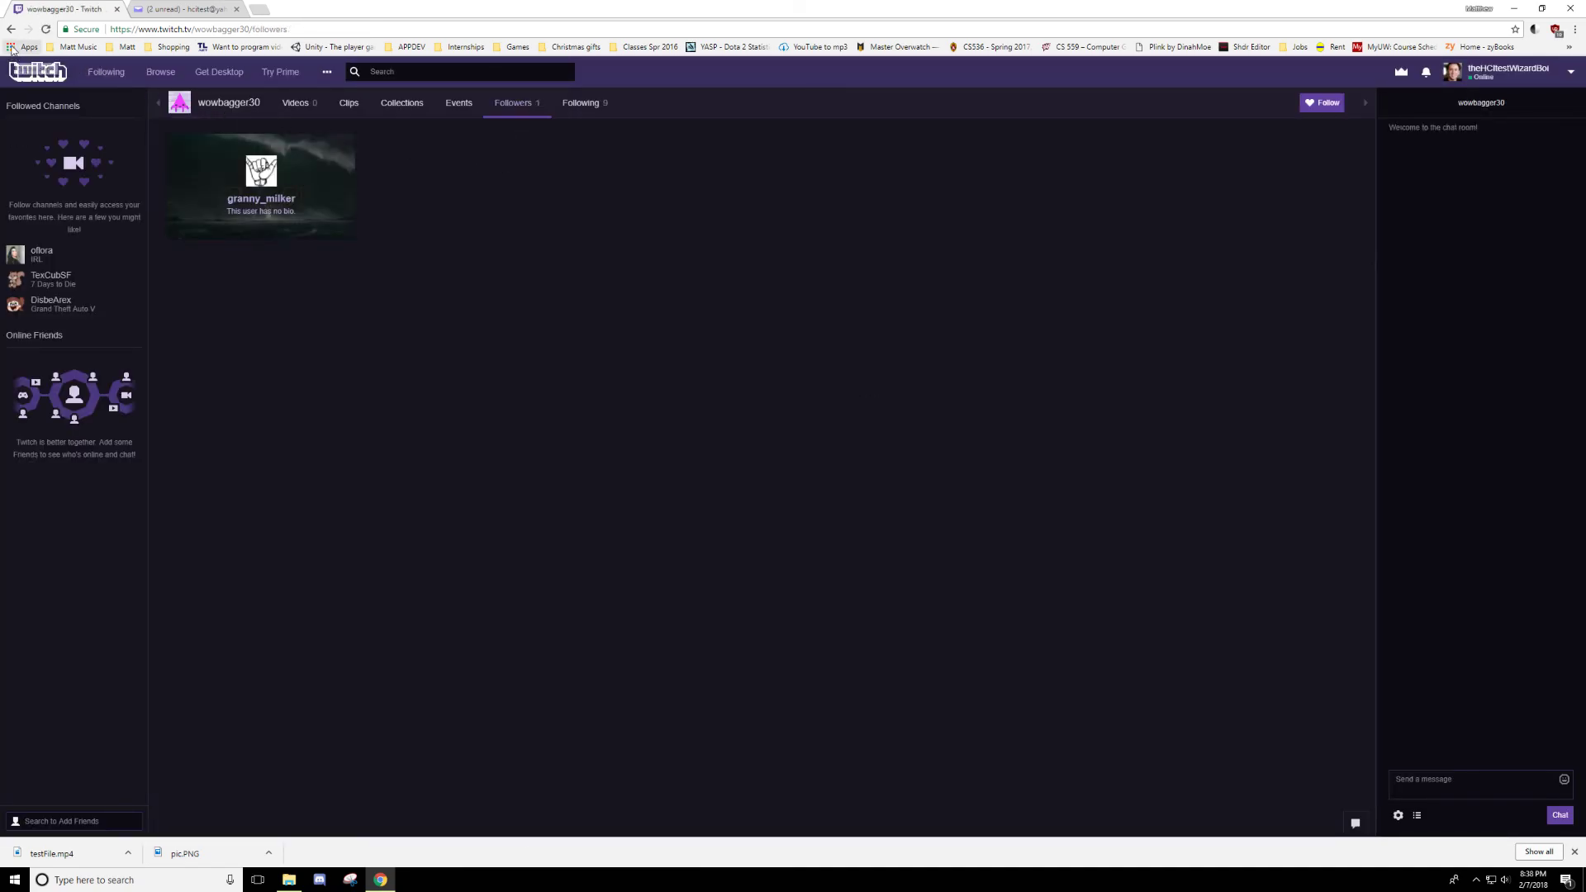
click(11, 28)
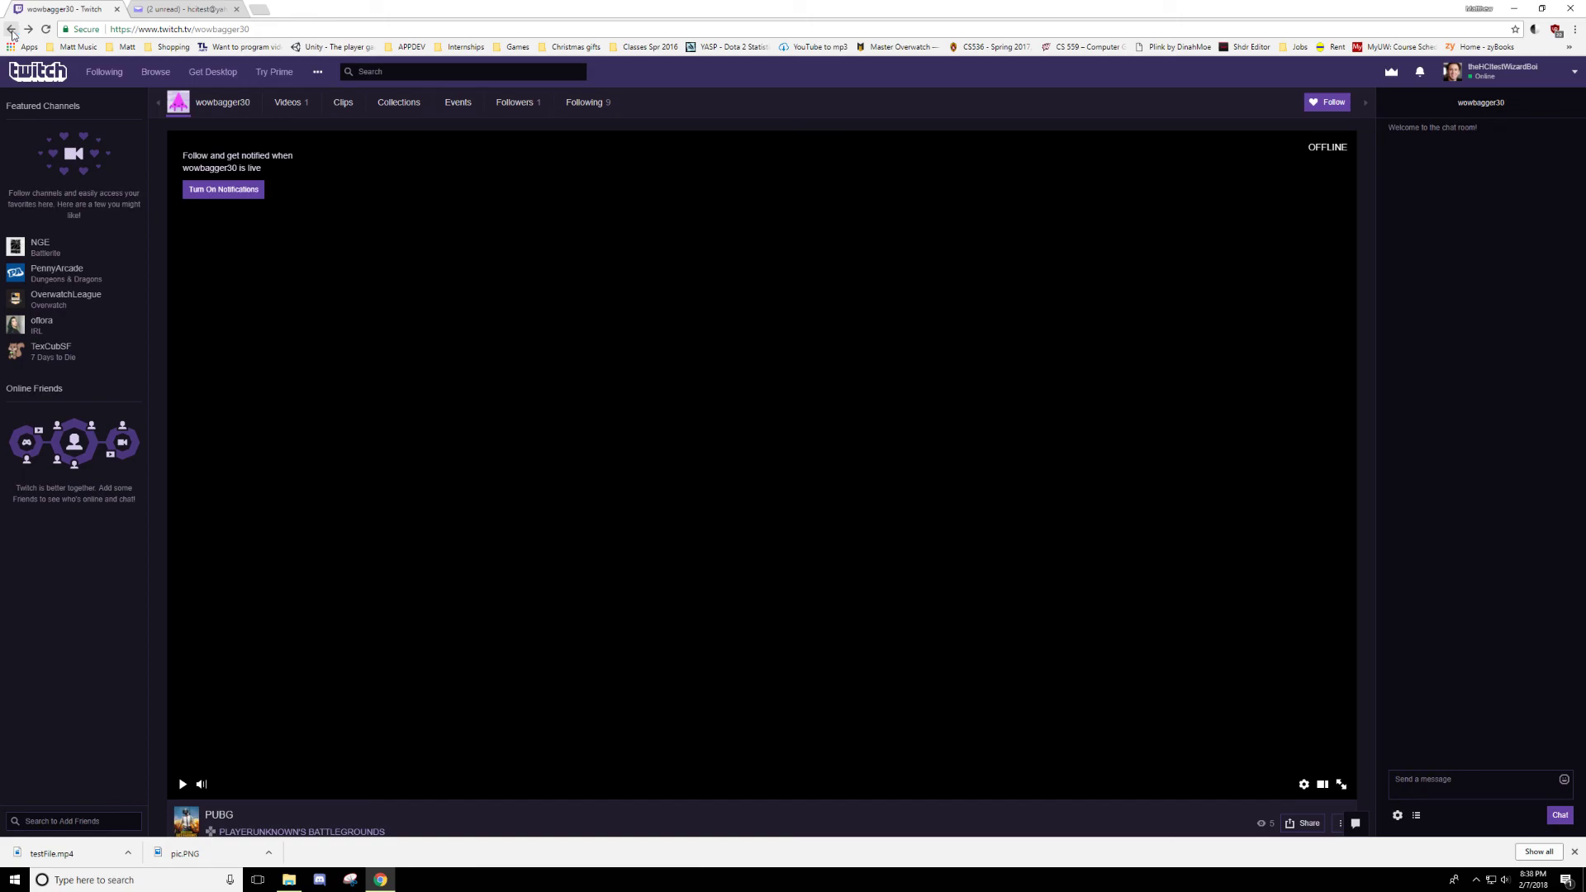
click(11, 29)
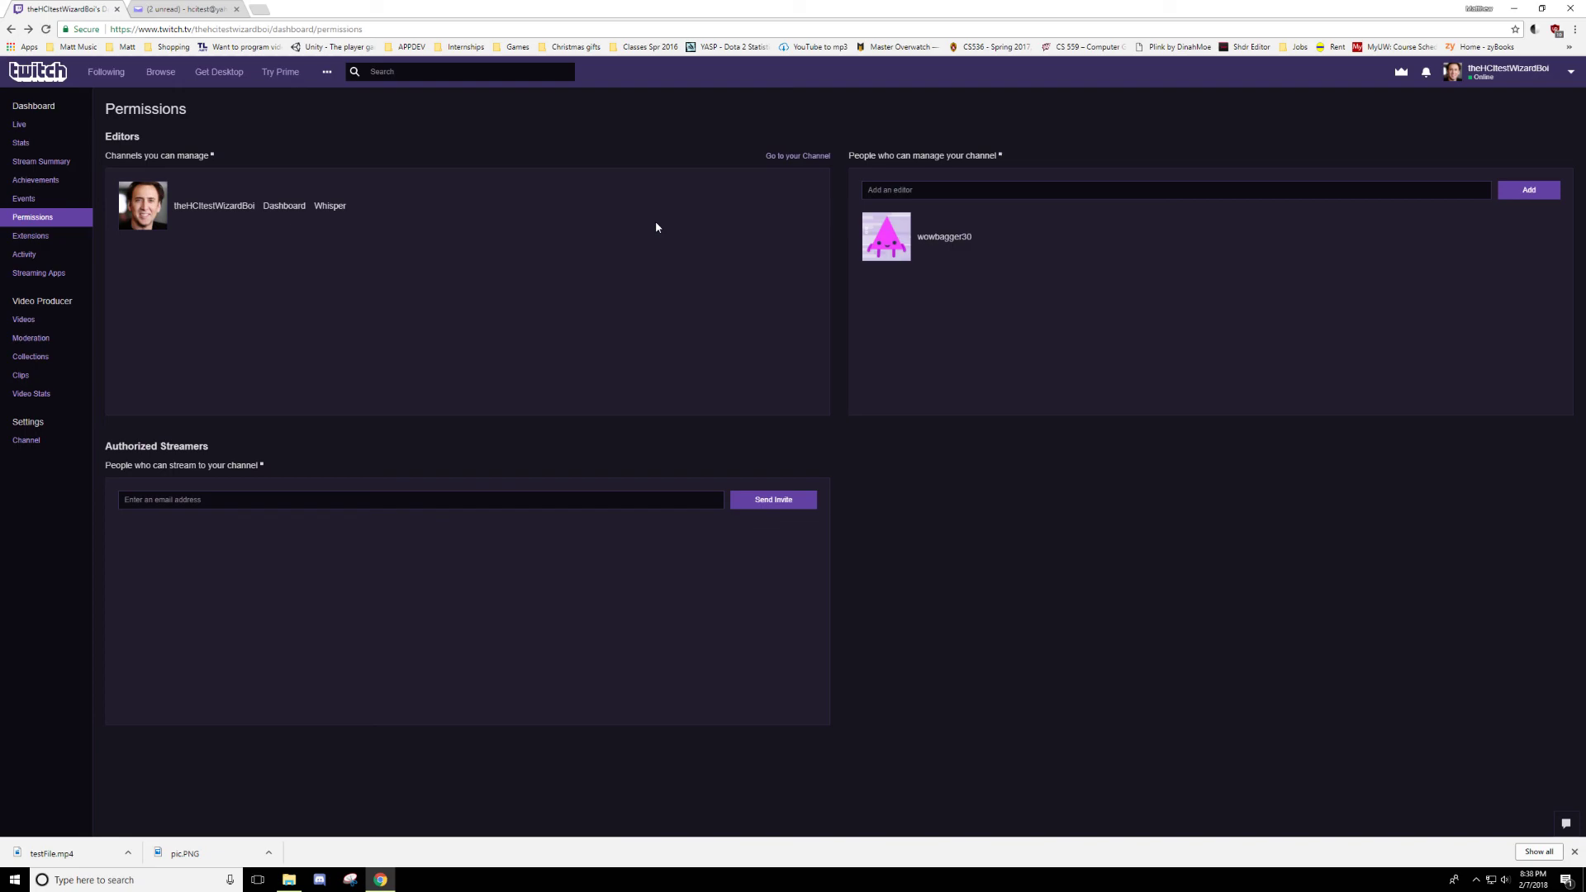
drag(980, 237, 763, 200)
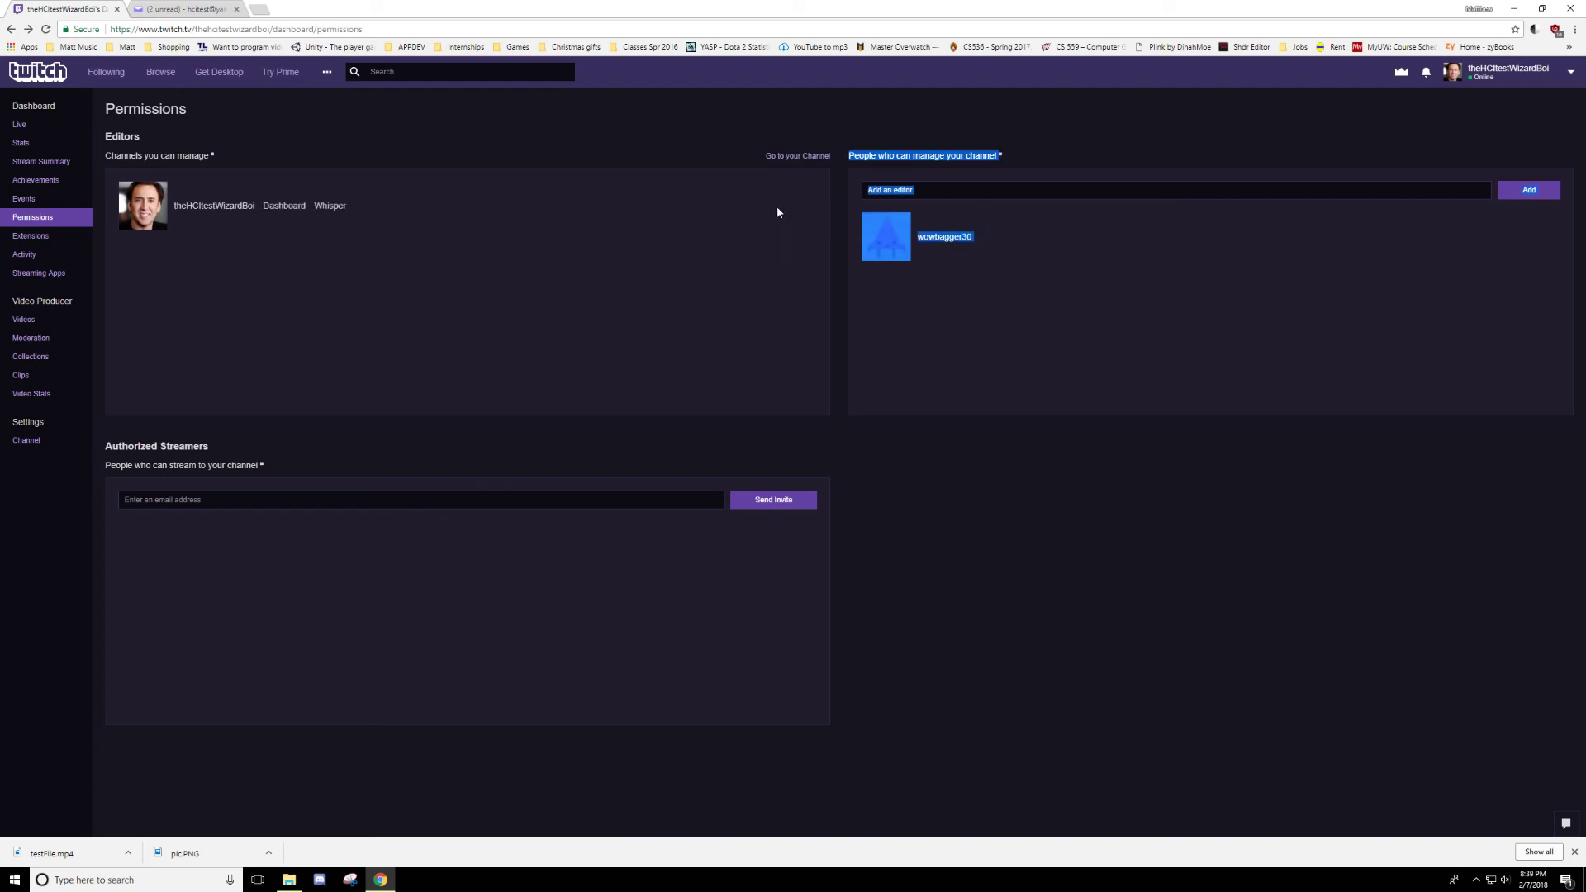
click(995, 237)
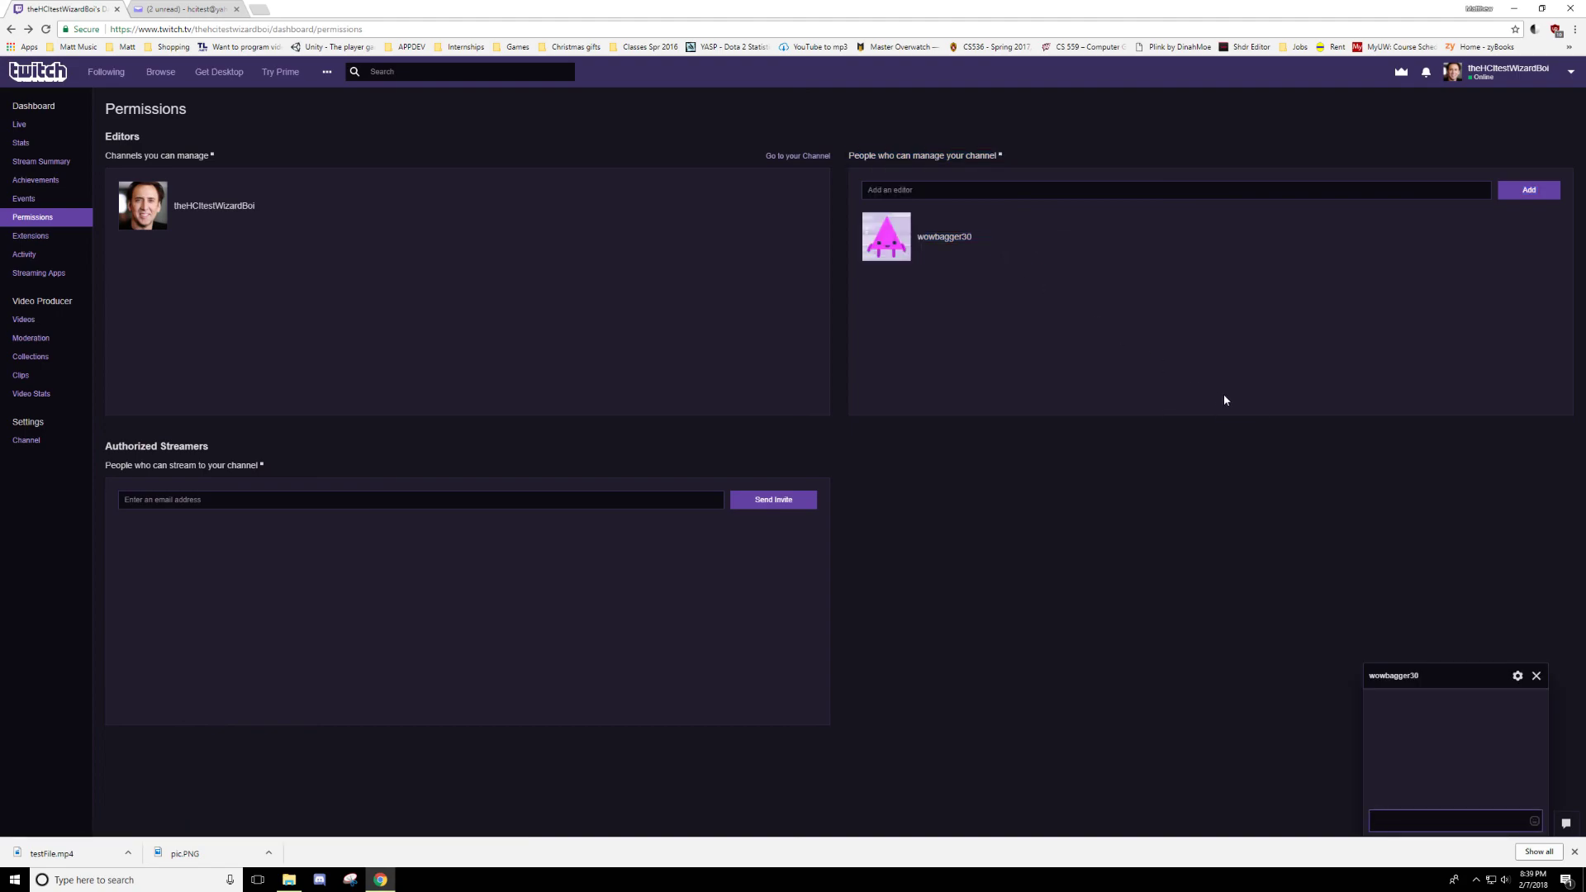
text(cadn y)
text(u see this)
key(Return)
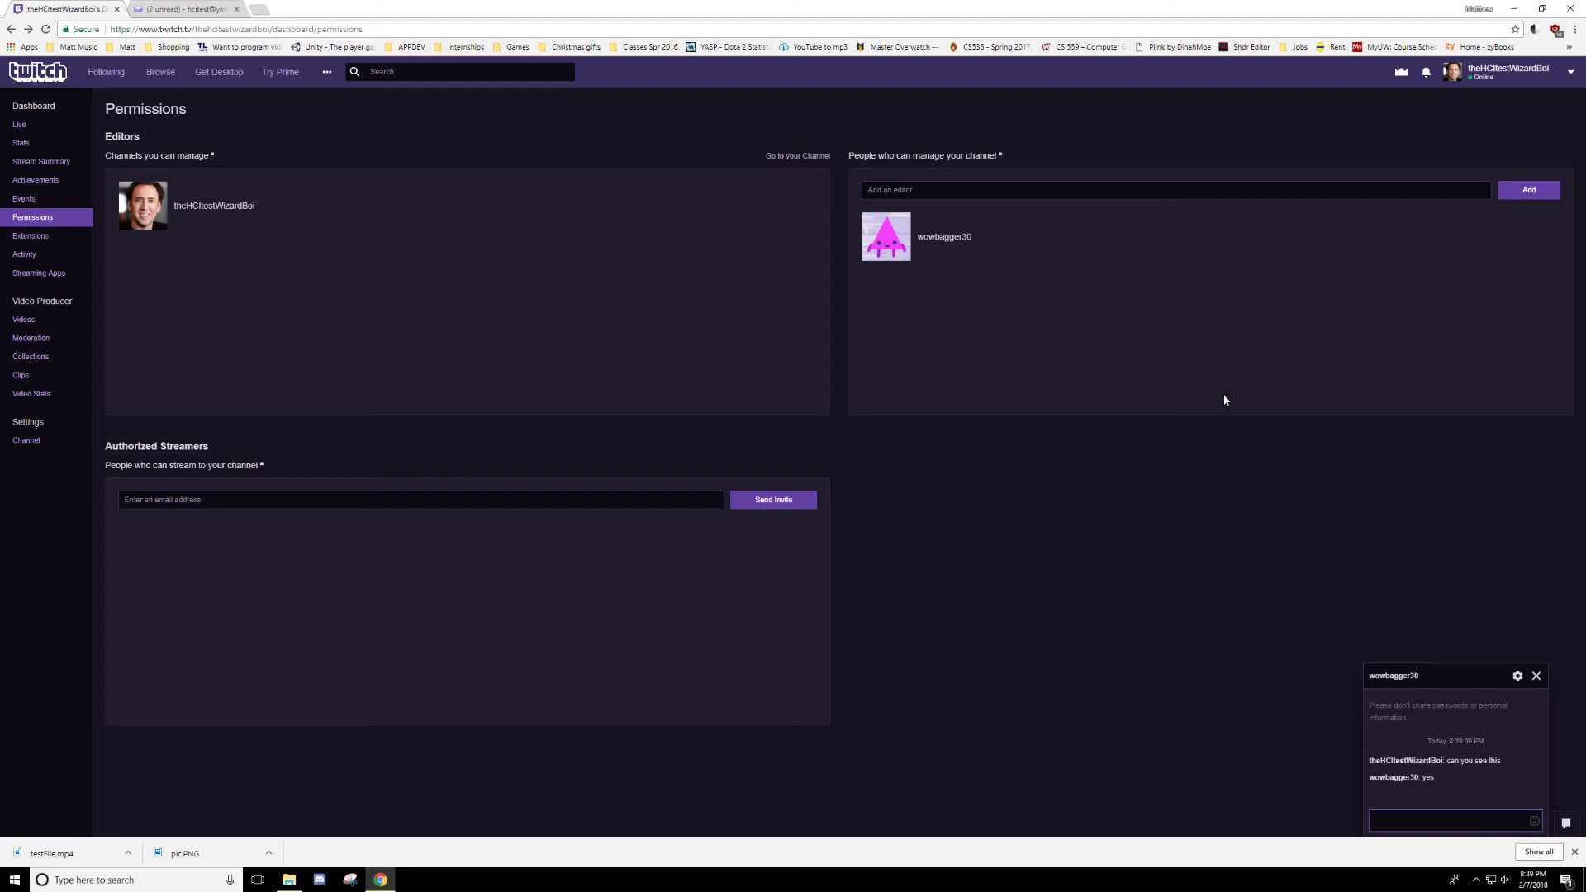
text(OoOoa)
key(Return)
key(alt+z)
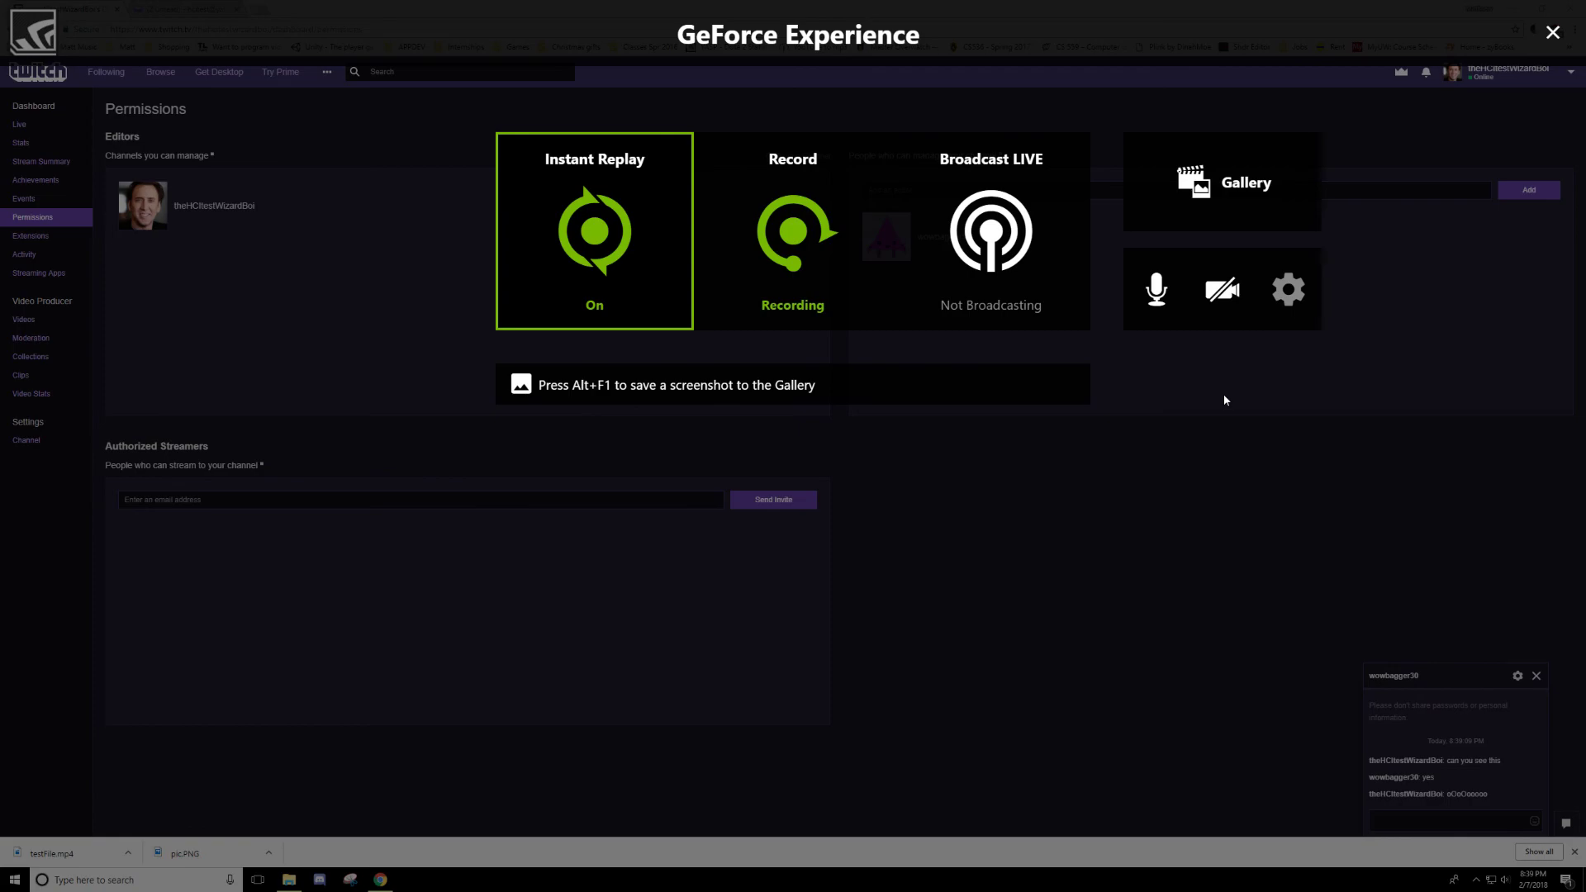